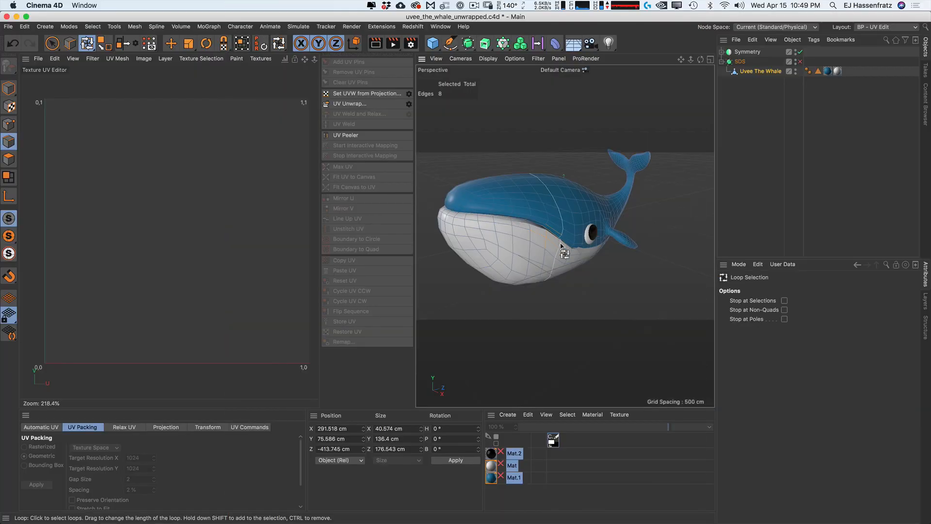
Step: Unwrap the whale body's UVs with UV Unwrap, using the selected edges as seams
scroll(614, 276, up, 3)
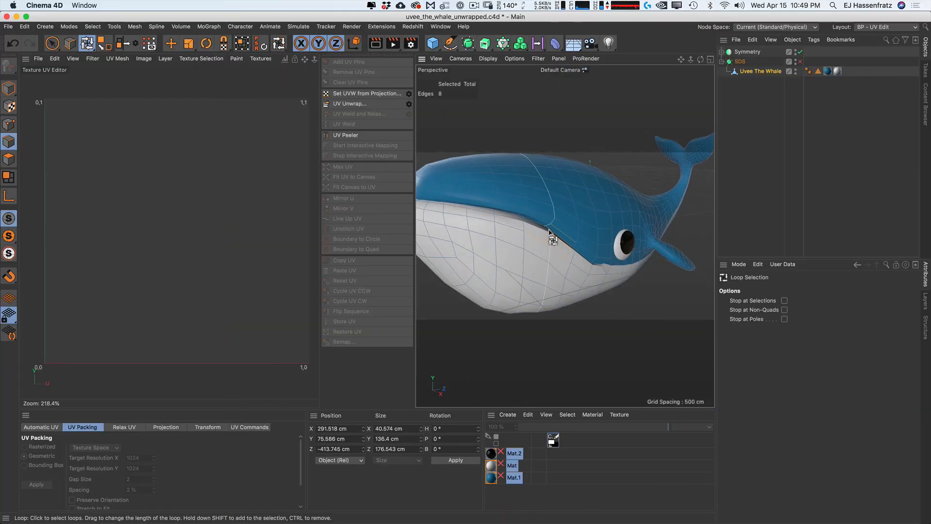
click(362, 105)
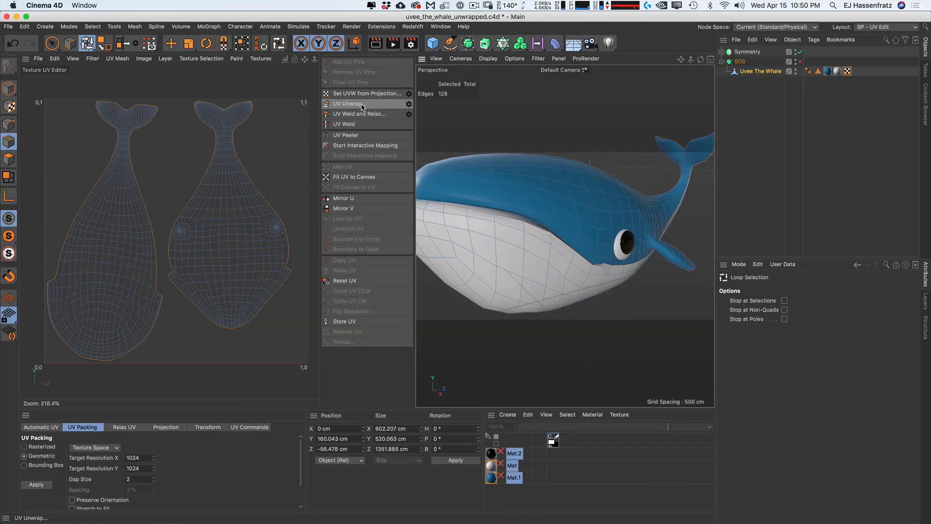
Step: Run UV Unwrap again with the selected edges along the tail and fins as seams
scroll(561, 218, down, 3)
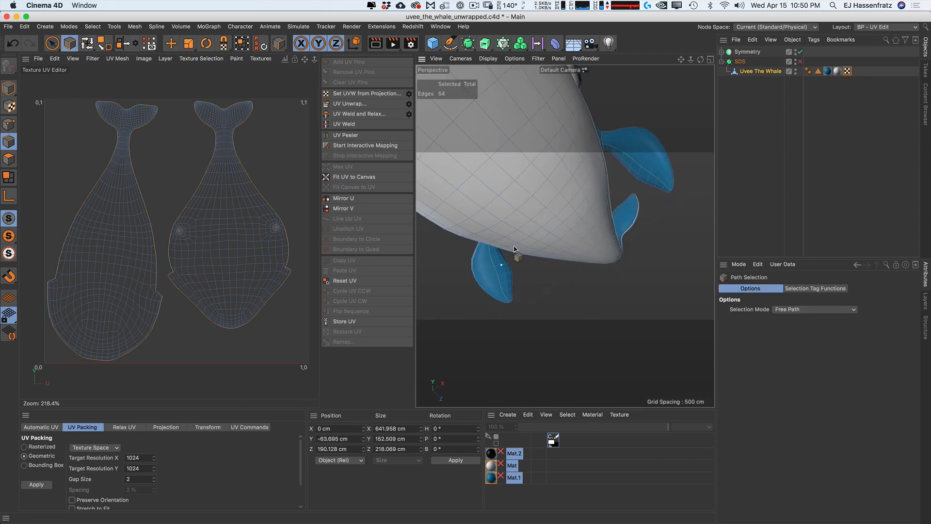
alt+drag(503, 204, 532, 246)
scroll(532, 246, up, 3)
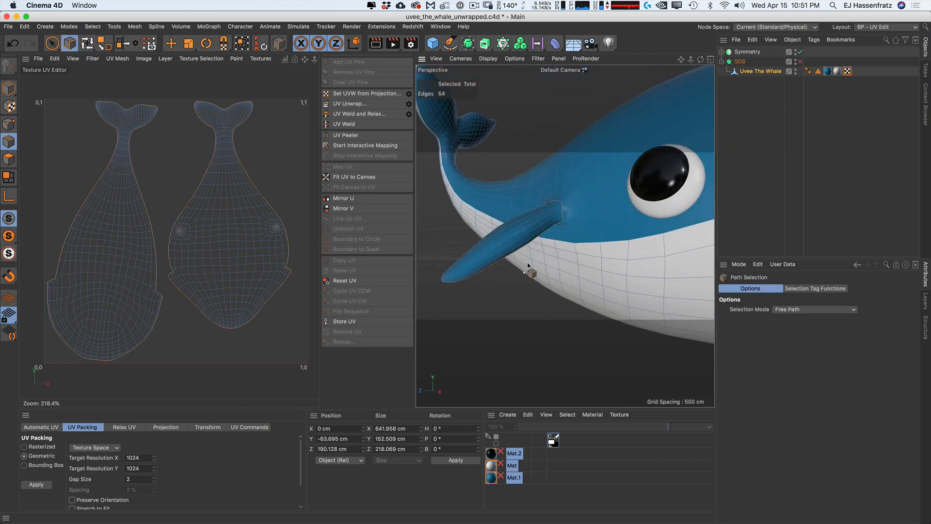
click(362, 103)
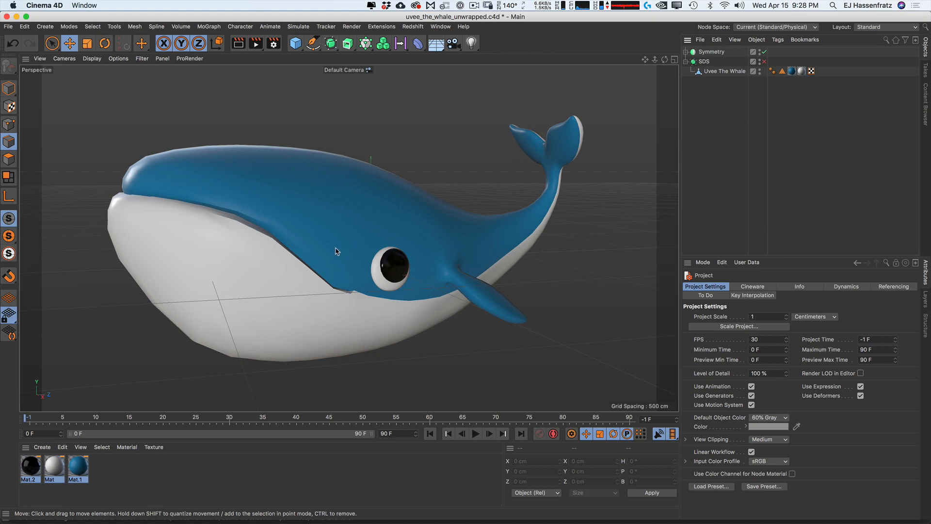
Step: Switch the interface layout from Standard to BP - UV Edit
click(875, 27)
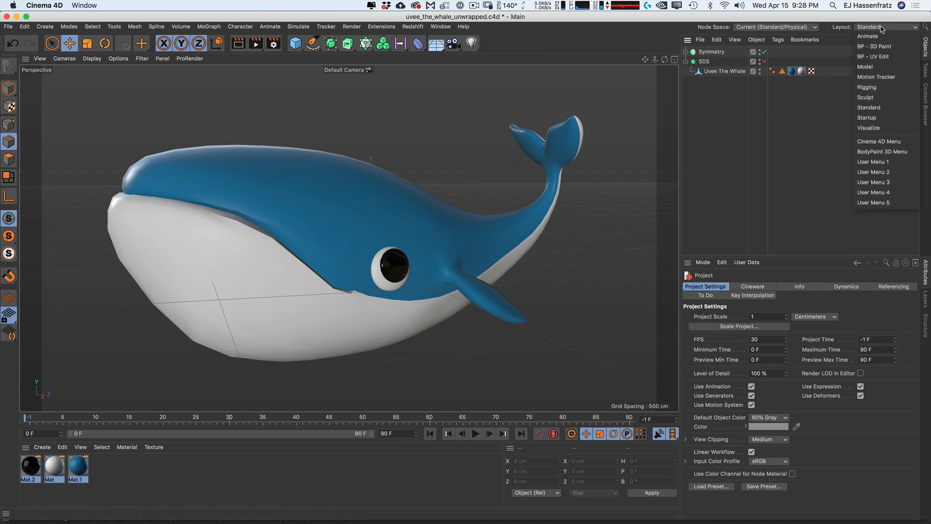
click(889, 58)
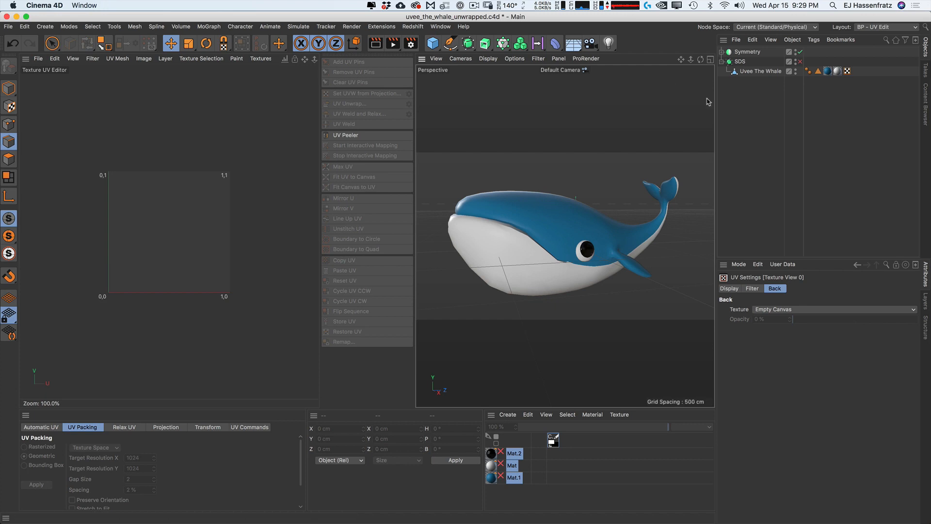
Step: Frame the UV canvas so it fills the Texture UV Editor, and select the Uvee The Whale object to display its UV mesh
click(145, 231)
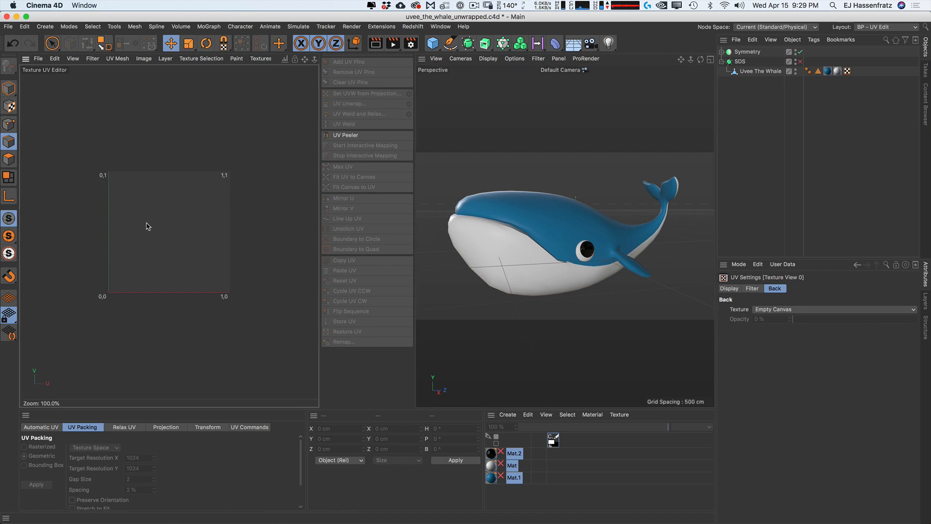
mouse_move(162, 224)
alt+middle_down()
mouse_move(174, 217)
mouse_move(167, 209)
mouse_move(190, 241)
mouse_move(138, 260)
mouse_move(163, 248)
alt+middle_up()
mouse_move(163, 247)
alt+right_down()
mouse_move(185, 234)
mouse_move(198, 247)
alt+right_up()
alt+middle_drag(192, 234, 184, 211)
alt+right_drag(184, 212, 192, 218)
mouse_move(517, 218)
alt+middle_down()
mouse_move(508, 221)
mouse_move(521, 212)
alt+middle_up()
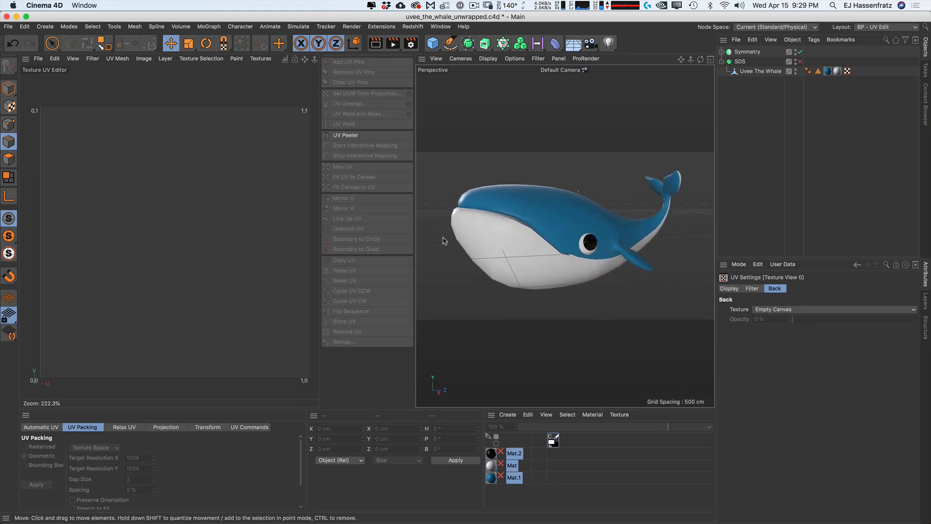
click(753, 73)
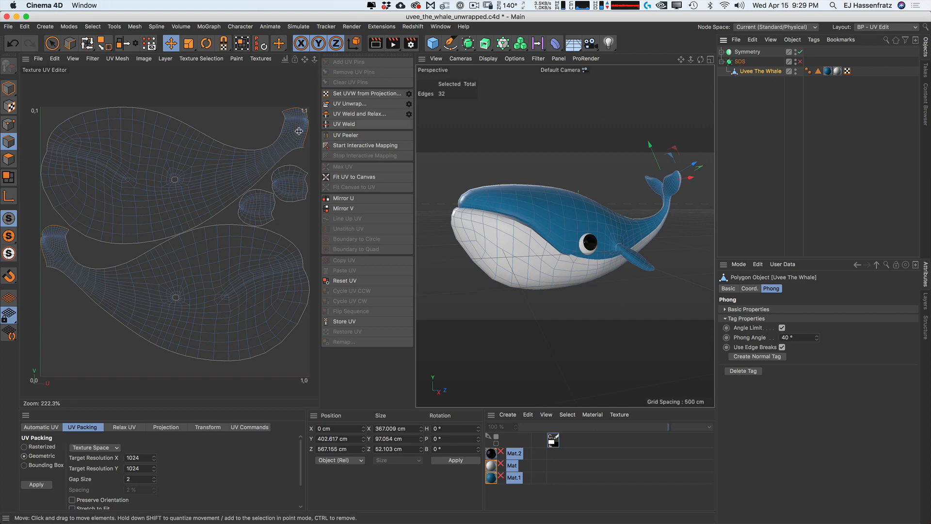
Step: In edge mode, select individual edges on the whale's jaw and side to locate them in the UV mesh
click(9, 125)
click(11, 142)
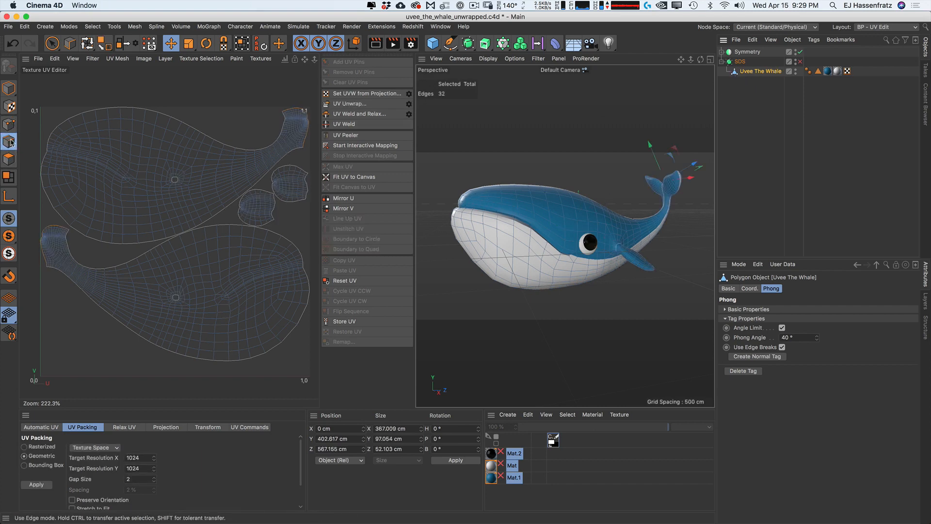
click(513, 240)
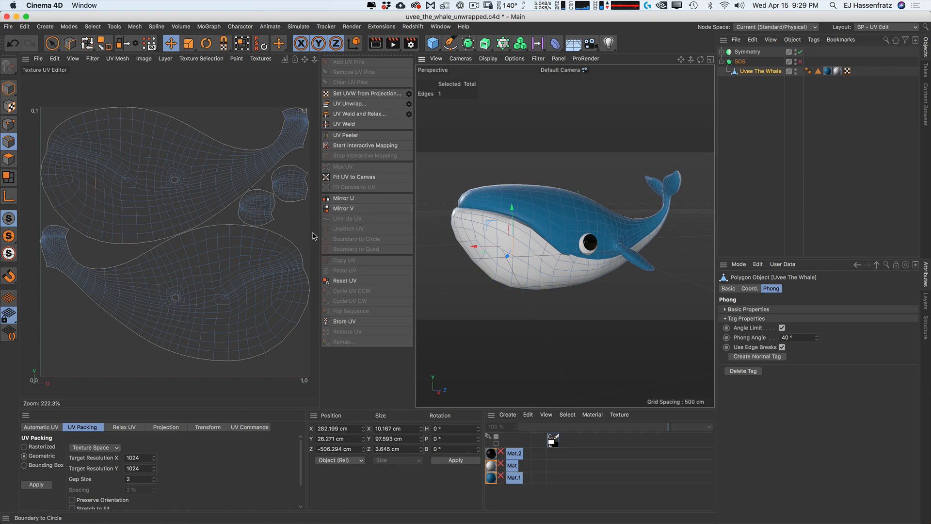
click(527, 249)
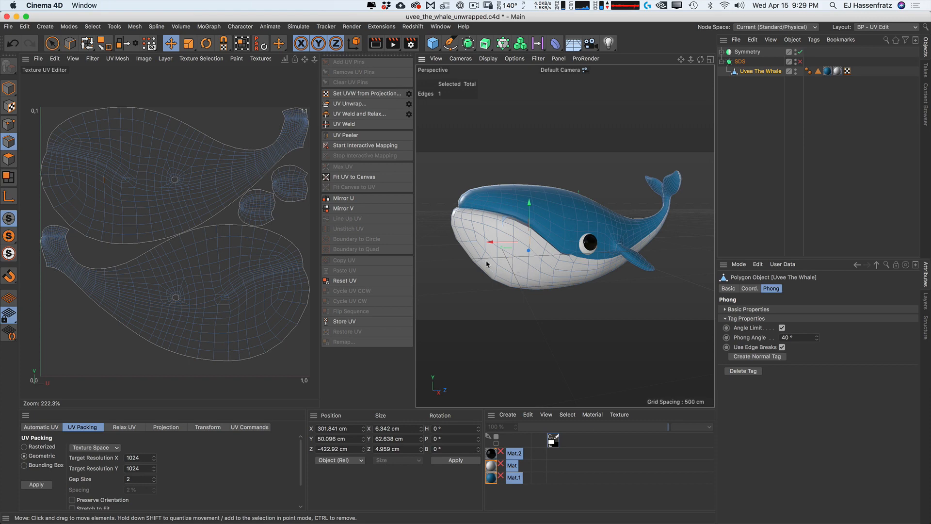
click(518, 230)
click(511, 261)
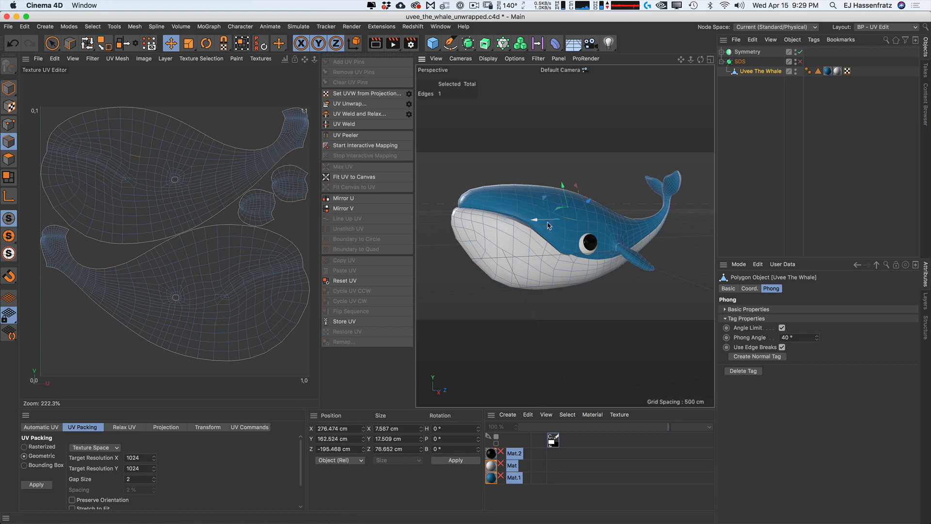
Step: Loop-select the vertical edge loop running around the whale's body in front of the eye
key(u)
key(l)
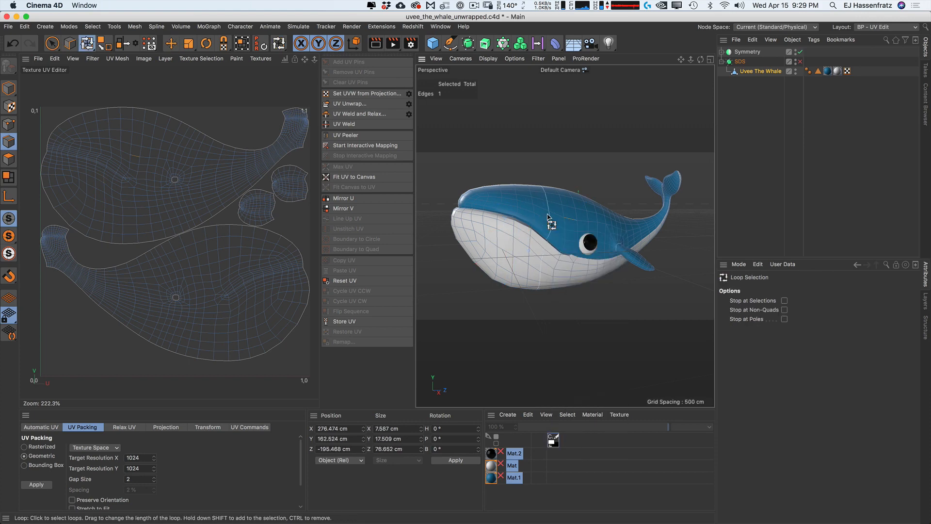
click(552, 242)
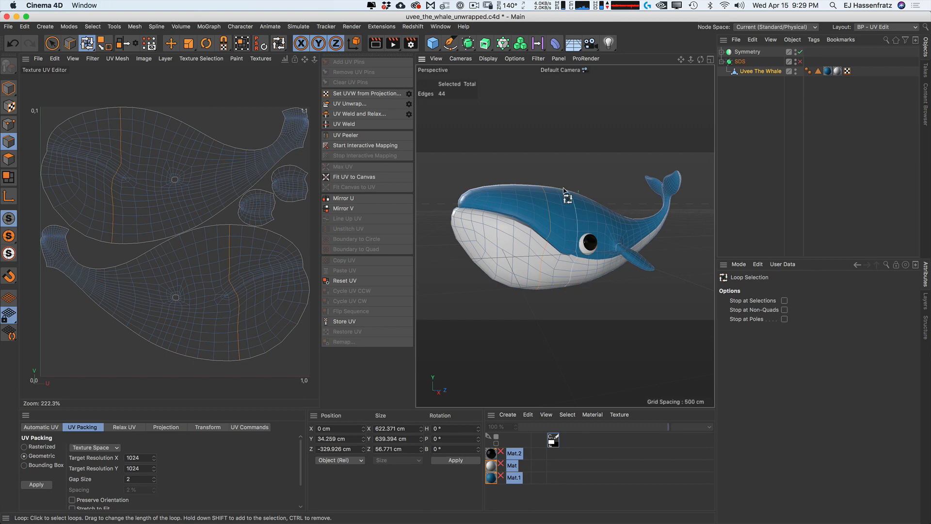
alt+drag(521, 212, 558, 279)
alt+drag(565, 236, 547, 267)
Step: Reselect the Uvee The Whale object and activate the Live Selection tool
click(760, 168)
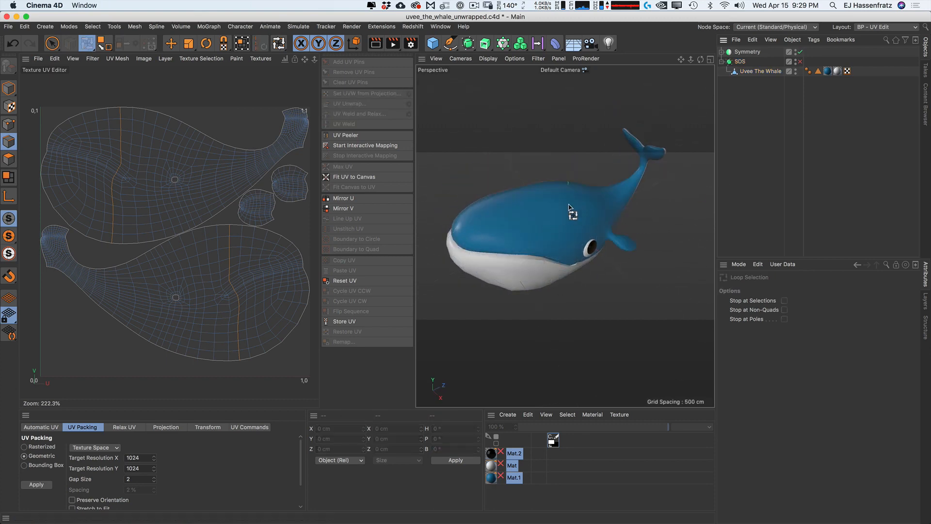
click(749, 72)
click(71, 44)
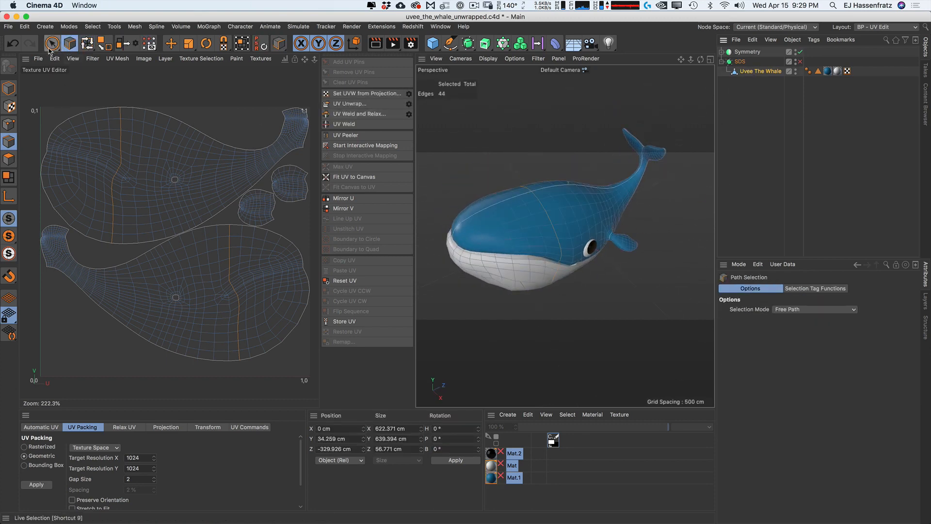
click(51, 48)
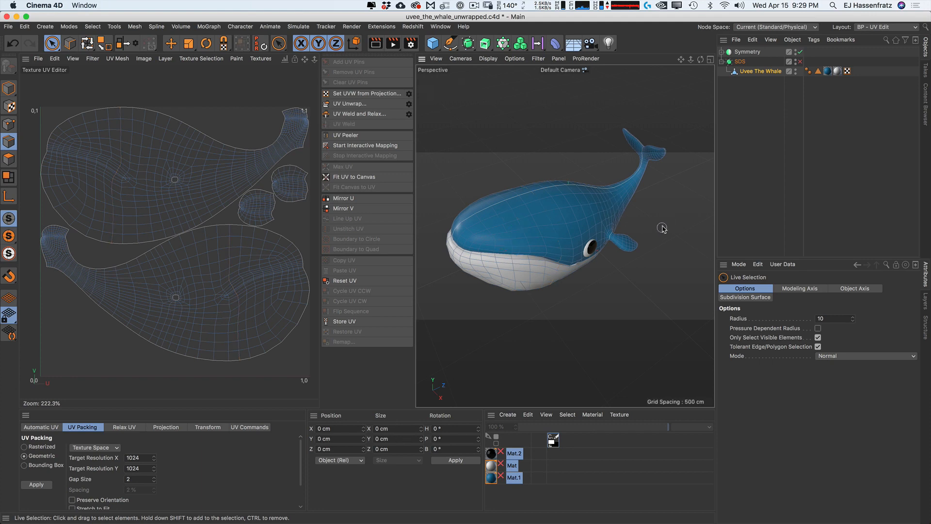
Step: Live-select edges inside the lower small fin island in the UV editor and find them on the whale's side fin
mouse_move(472, 229)
alt+mouse_down()
mouse_move(507, 210)
mouse_move(487, 236)
mouse_move(499, 238)
alt+mouse_up()
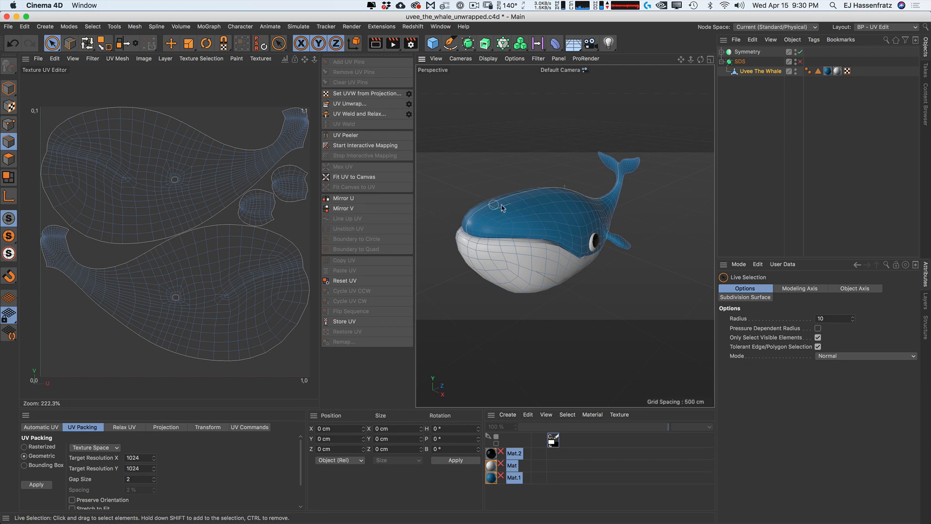
scroll(502, 208, up, 4)
alt+drag(565, 206, 507, 191)
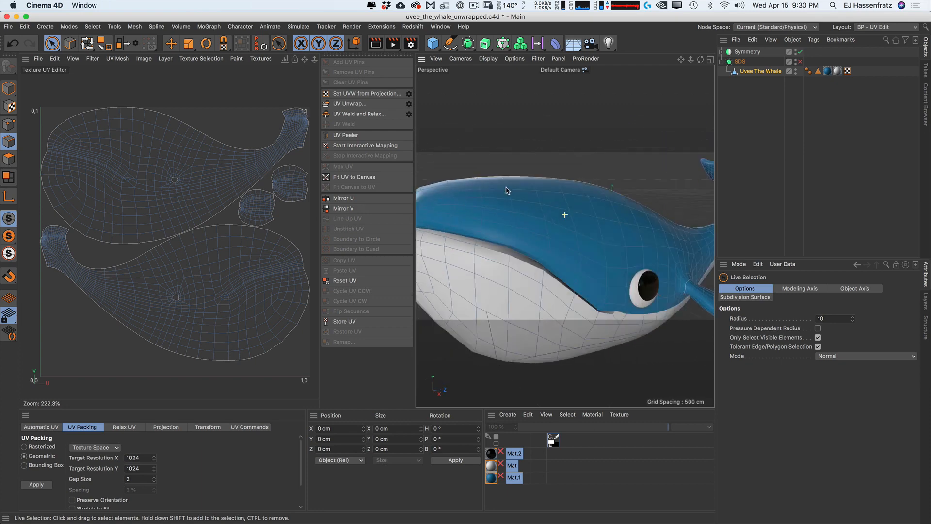
alt+middle_drag(573, 233, 487, 209)
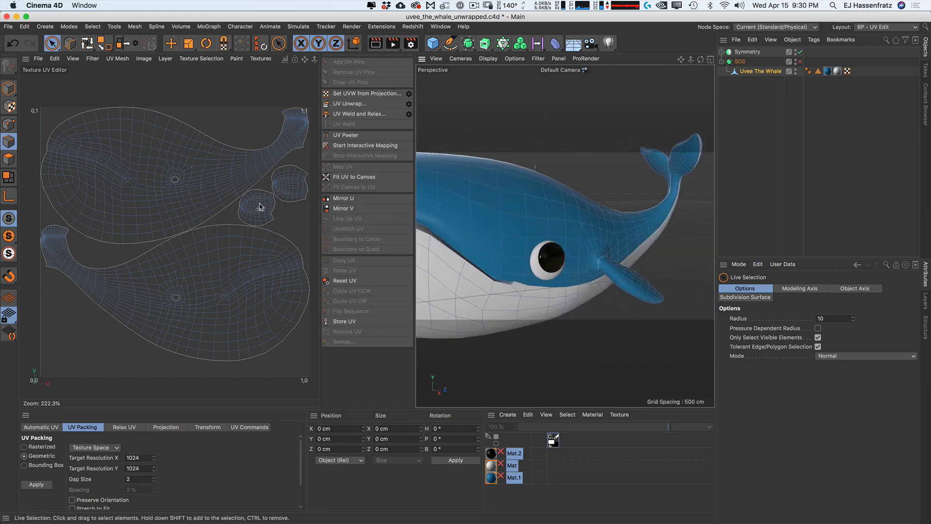
mouse_move(245, 212)
mouse_down()
mouse_move(257, 209)
mouse_move(251, 204)
mouse_up()
alt+drag(657, 280, 593, 270)
scroll(592, 270, up, 10)
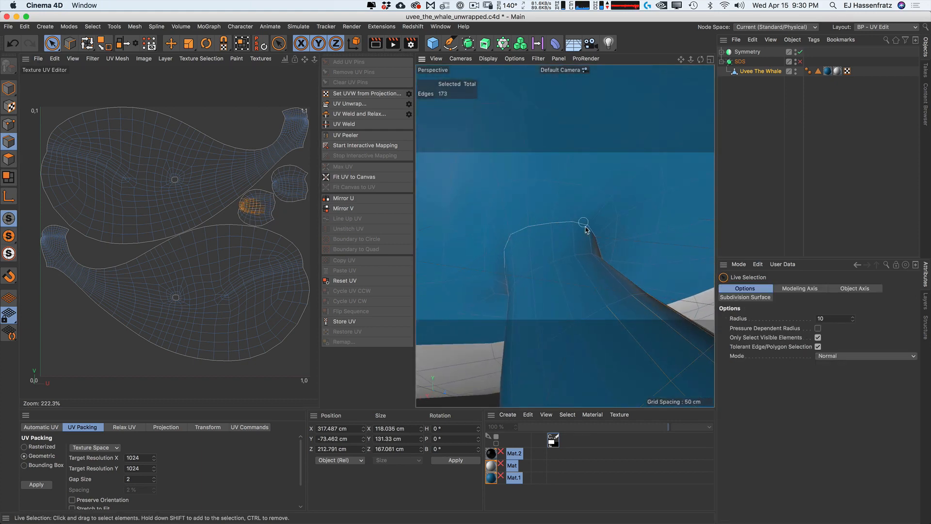
Step: Live-select edges across the whale's side around the eye in the perspective view
scroll(531, 247, down, 10)
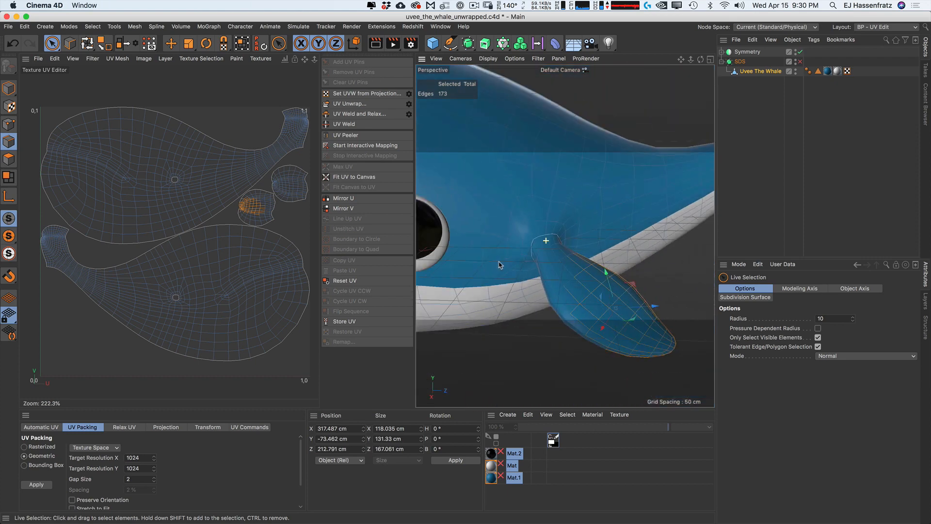
alt+drag(561, 259, 558, 251)
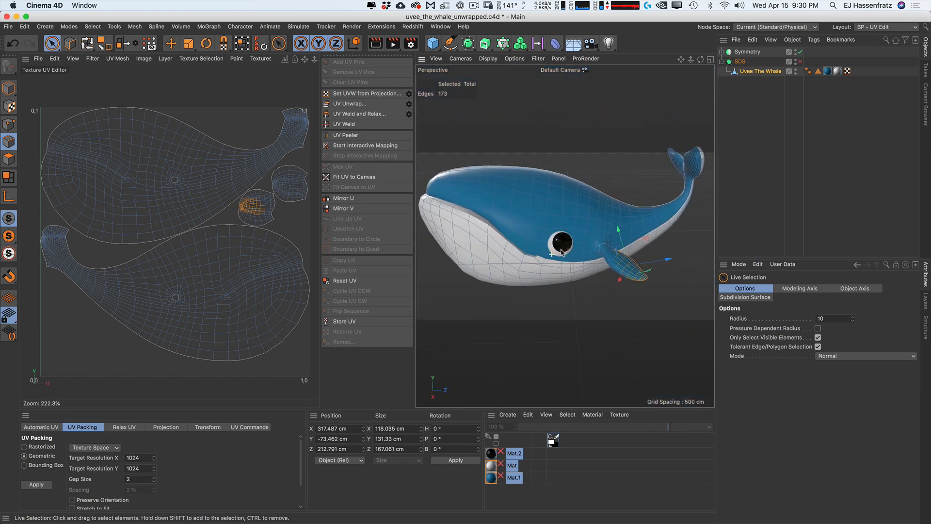
alt+middle_drag(558, 251, 565, 262)
alt+drag(564, 262, 566, 262)
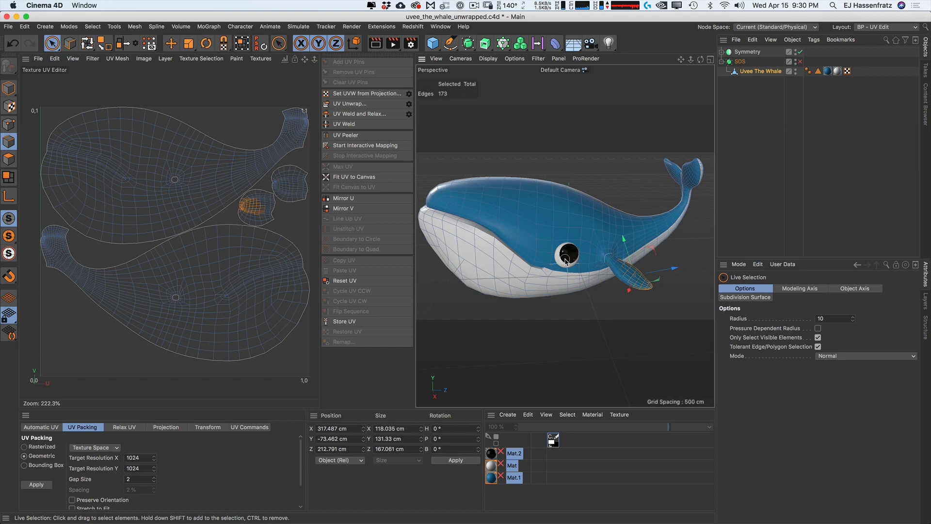
mouse_move(519, 213)
alt+mouse_down()
mouse_move(514, 234)
mouse_move(526, 234)
alt+mouse_up()
mouse_move(612, 290)
mouse_down()
mouse_move(577, 224)
mouse_move(541, 297)
mouse_up()
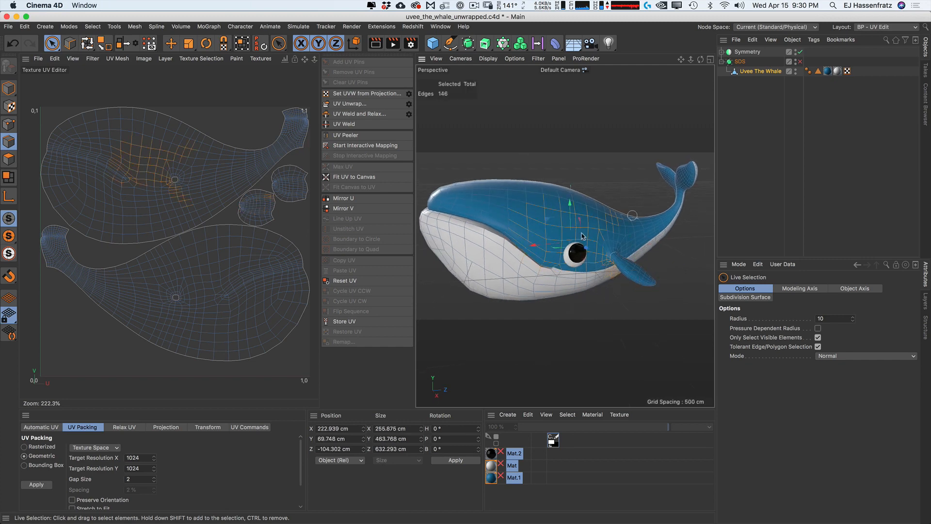
Step: In polygon mode, live-select polygons on the whale's side both on the model and in its UV island, and clear the selection
click(14, 165)
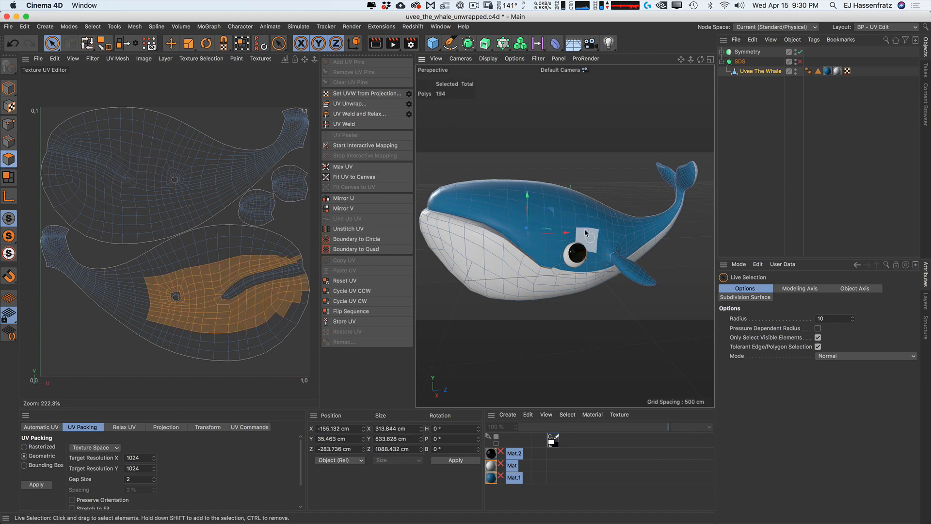
drag(585, 231, 524, 214)
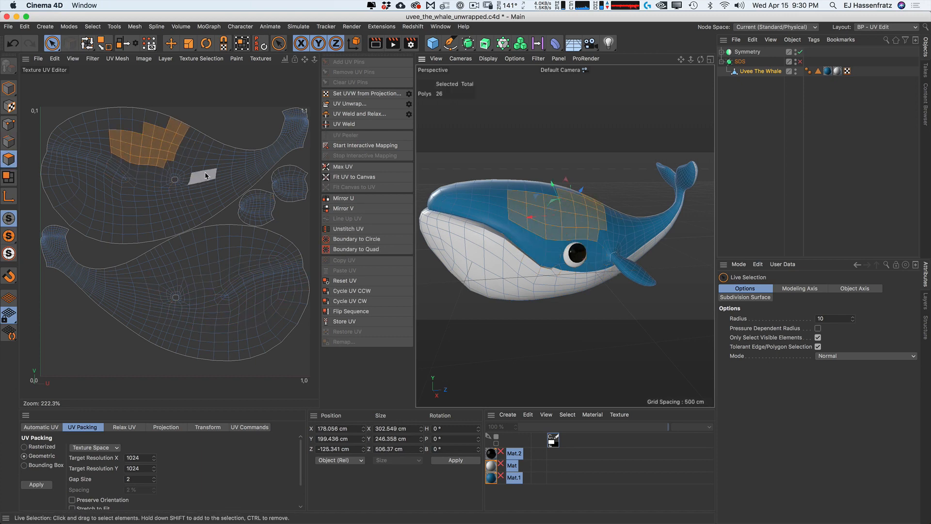
mouse_move(202, 172)
mouse_down()
mouse_move(204, 181)
mouse_move(123, 202)
mouse_move(124, 214)
mouse_move(105, 168)
mouse_move(82, 184)
mouse_move(149, 150)
mouse_up()
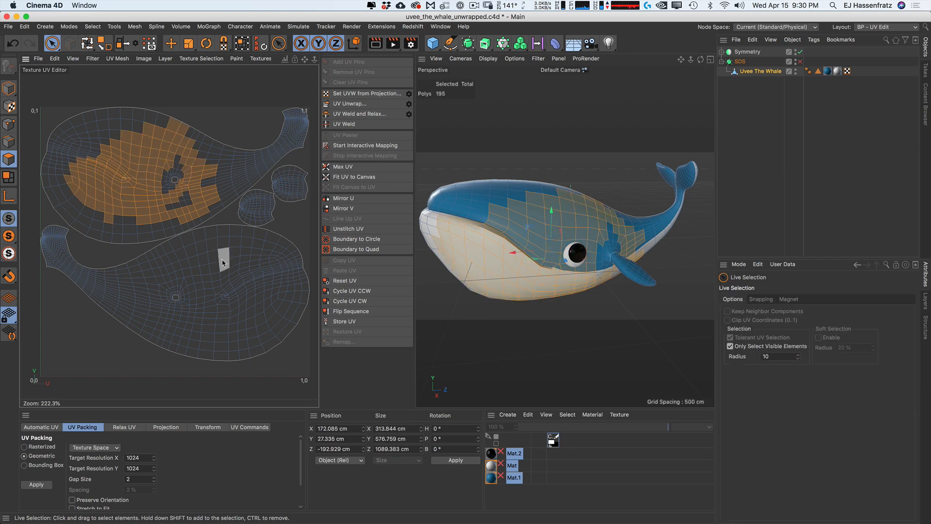
click(570, 221)
click(638, 190)
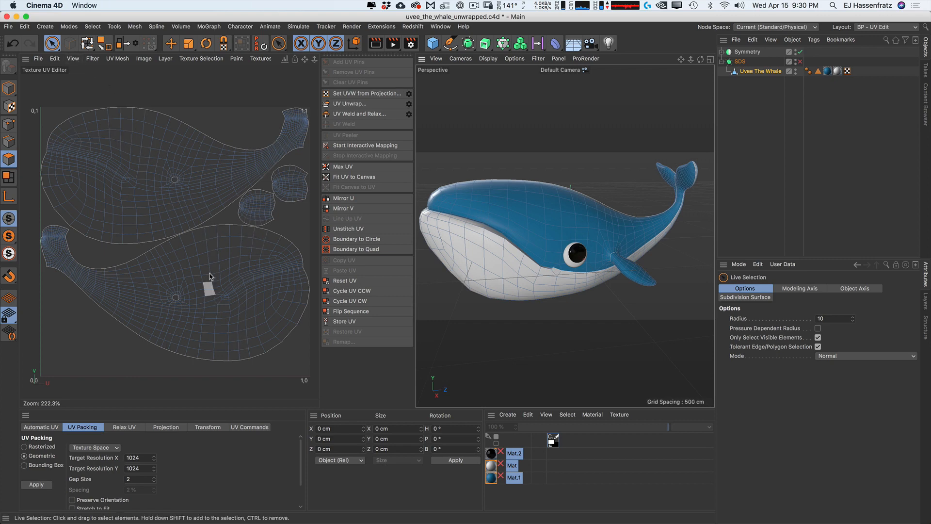
Step: Turn on the Multi-Color Islands display for the whale's UV mesh
click(74, 58)
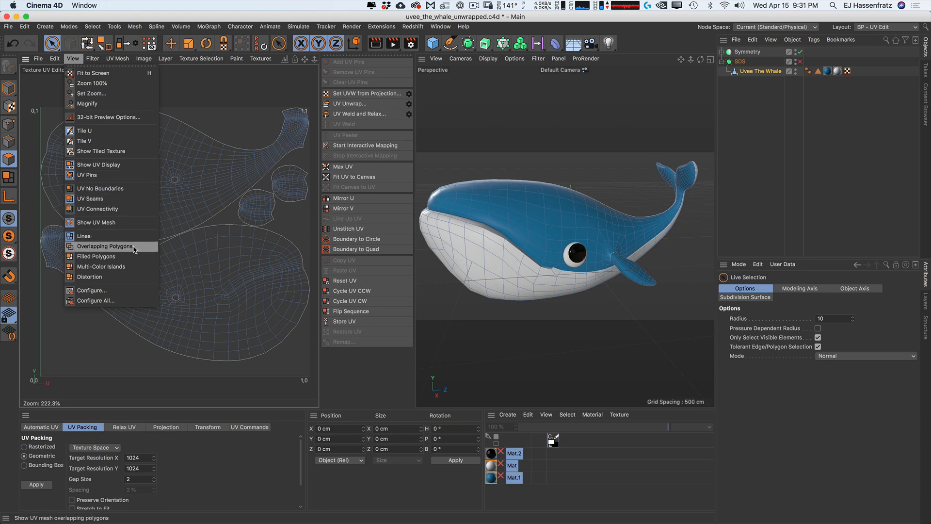
click(132, 266)
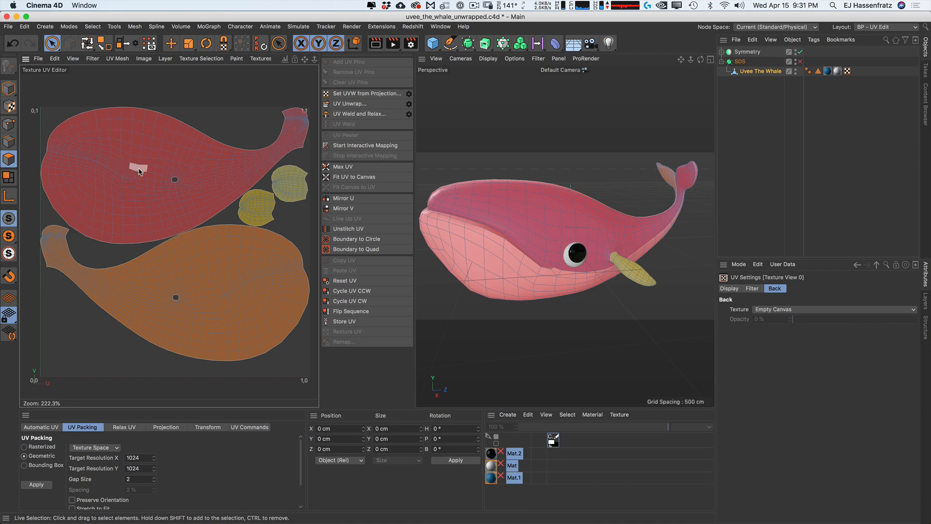
Step: Live-select polygons on the whale's head and side fin to match them with their colored UV islands
mouse_move(603, 242)
alt+mouse_down()
mouse_move(586, 232)
mouse_move(632, 221)
mouse_move(611, 230)
mouse_move(580, 215)
mouse_move(588, 247)
mouse_move(557, 257)
mouse_move(526, 252)
mouse_move(562, 237)
mouse_move(552, 233)
mouse_move(626, 231)
alt+mouse_up()
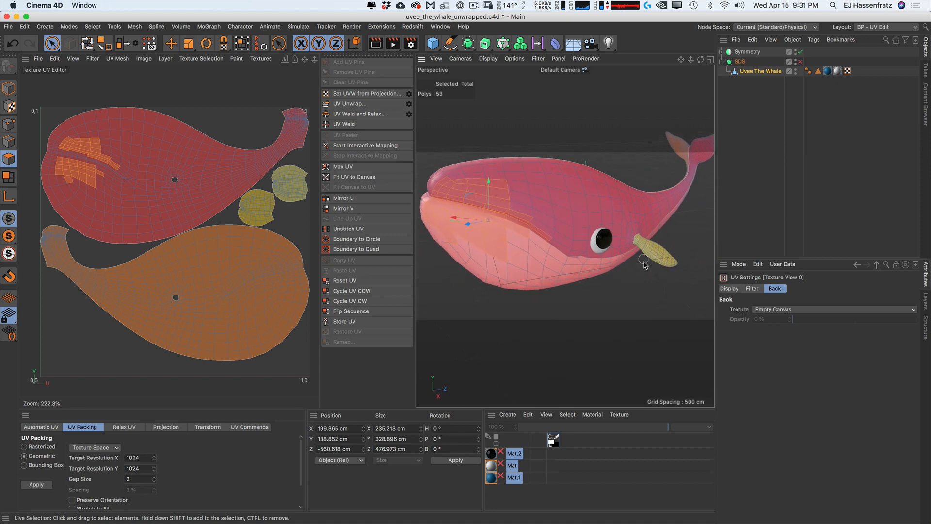
scroll(650, 261, up, 5)
click(642, 262)
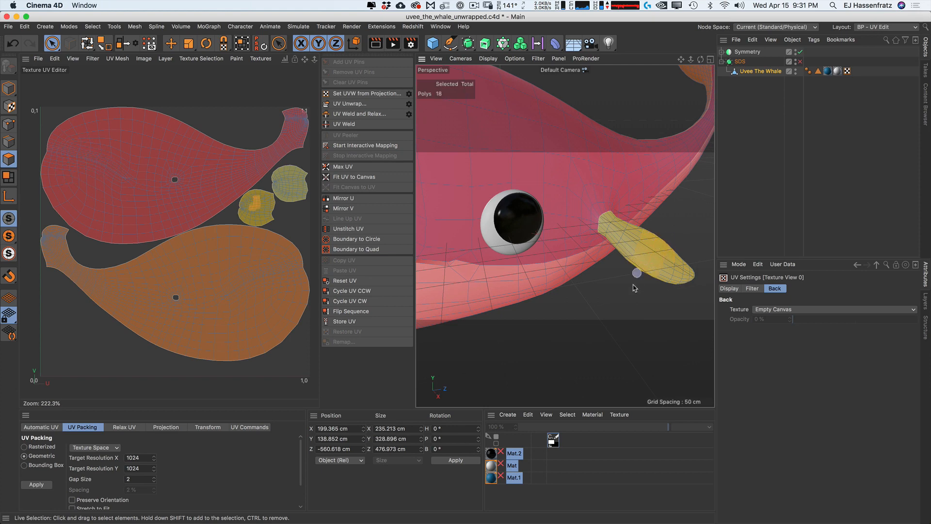
Step: Live-select polygons on the opposite side fin to match them with that fin's colored UV island
alt+drag(678, 263, 667, 245)
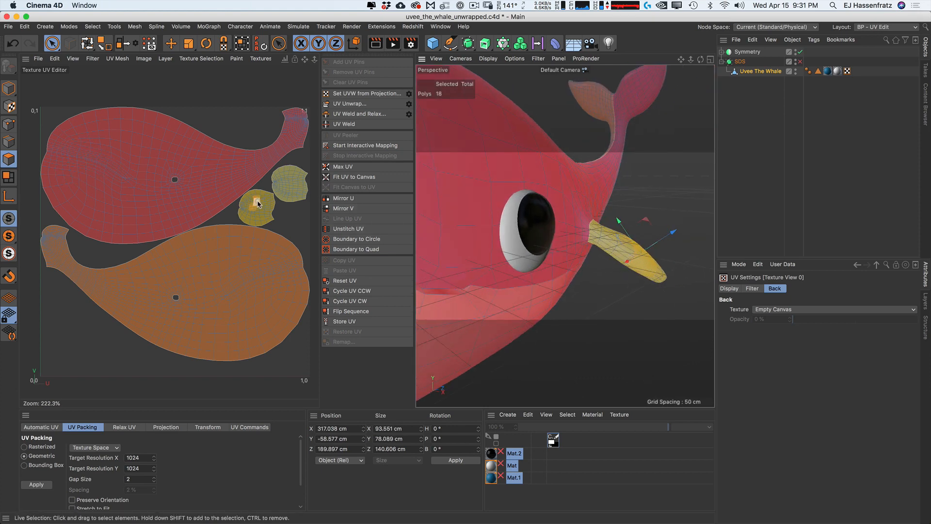
scroll(518, 227, down, 5)
alt+drag(522, 236, 615, 215)
alt+drag(486, 229, 513, 241)
scroll(527, 246, up, 5)
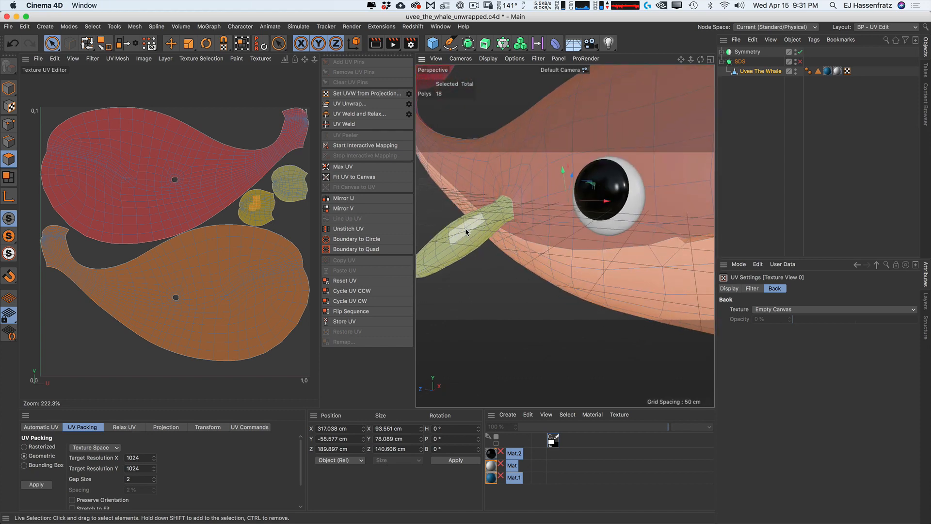
drag(452, 250, 456, 247)
alt+drag(497, 243, 529, 245)
scroll(529, 245, down, 5)
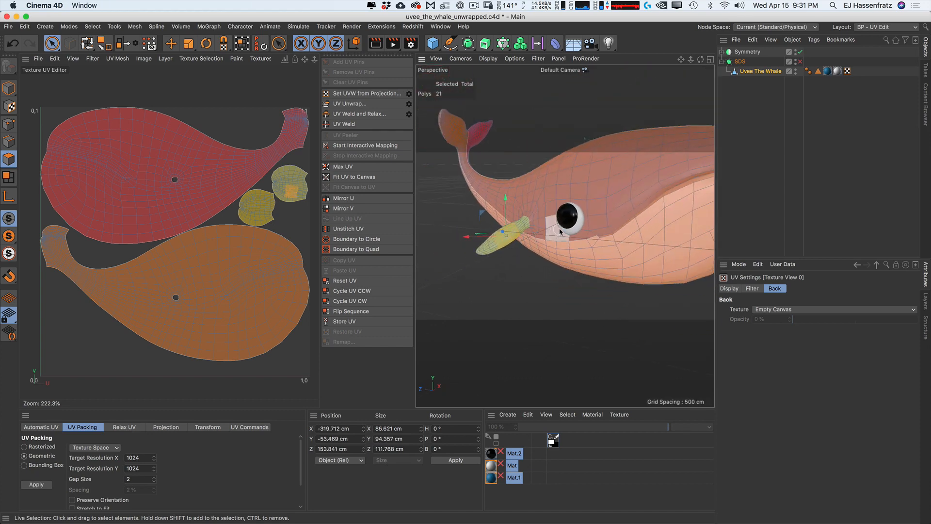
Step: Live-select polygons on the whale's head and white underside to match them with their UV island, and clear the selection
alt+drag(577, 223, 524, 222)
mouse_move(583, 204)
mouse_down()
mouse_move(592, 197)
mouse_move(485, 230)
mouse_up()
scroll(597, 199, down, 5)
mouse_move(586, 223)
alt+mouse_down()
mouse_move(504, 235)
mouse_move(555, 230)
mouse_move(564, 238)
mouse_move(547, 266)
alt+mouse_up()
scroll(549, 227, up, 4)
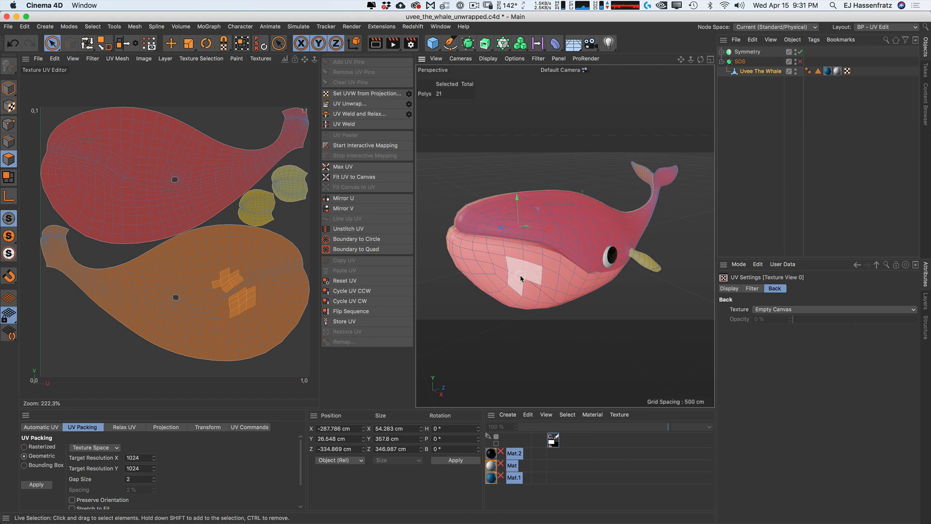
click(155, 100)
Step: Switch the whale's UV mesh display to Distortion
click(91, 59)
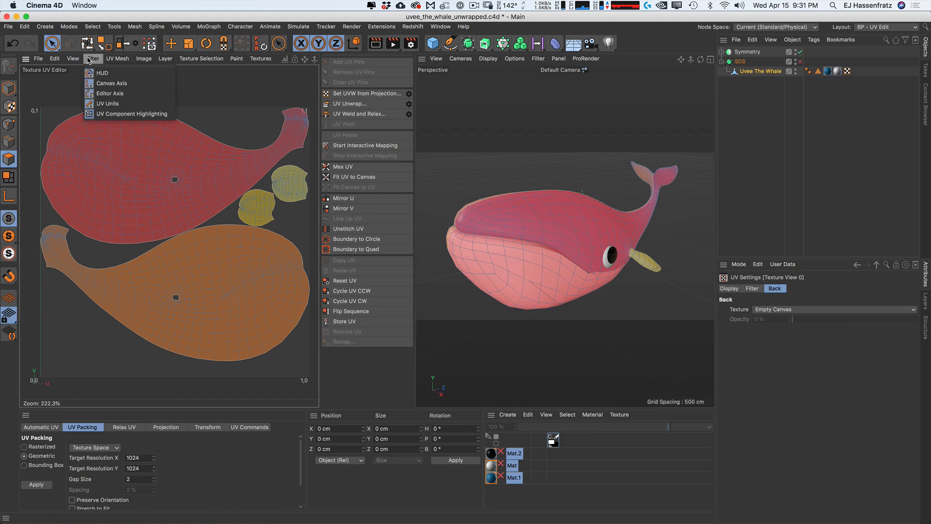
mouse_move(72, 61)
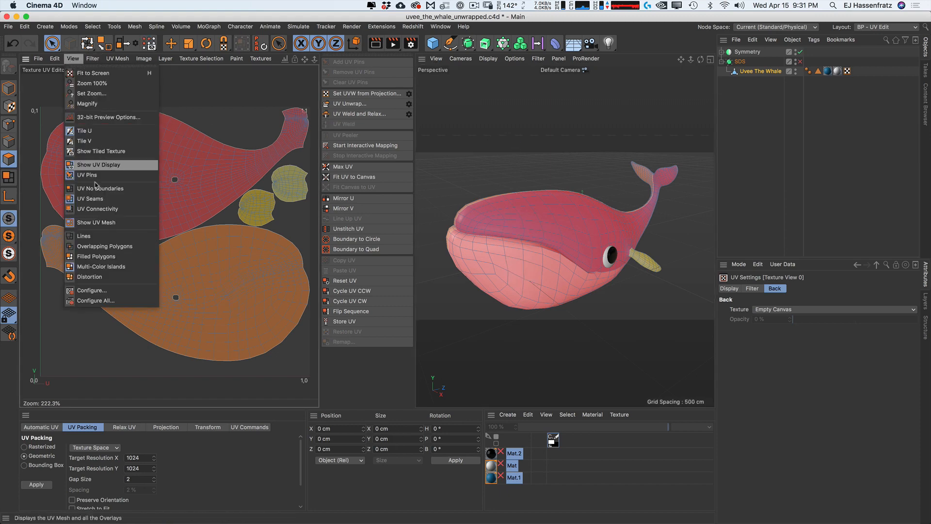
click(105, 278)
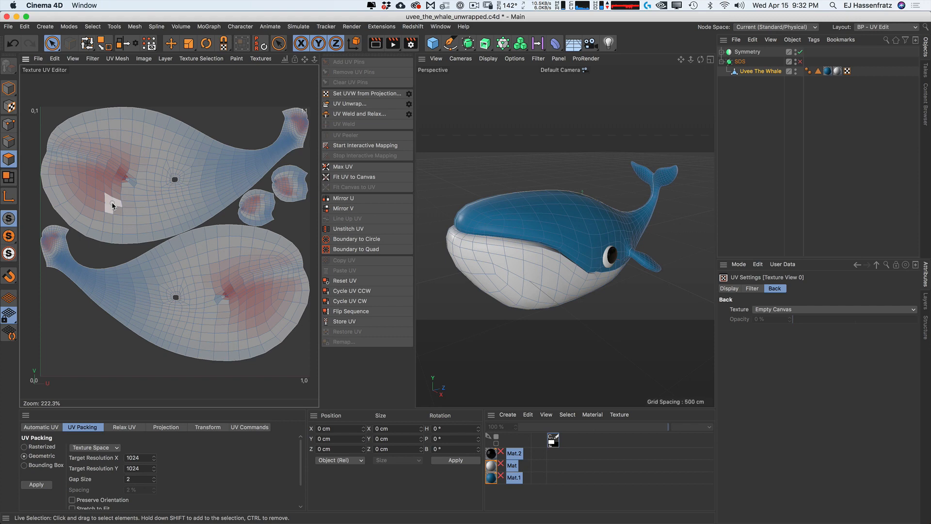
Step: Switch the whale's UV mesh display to Overlapping Polygons
click(92, 58)
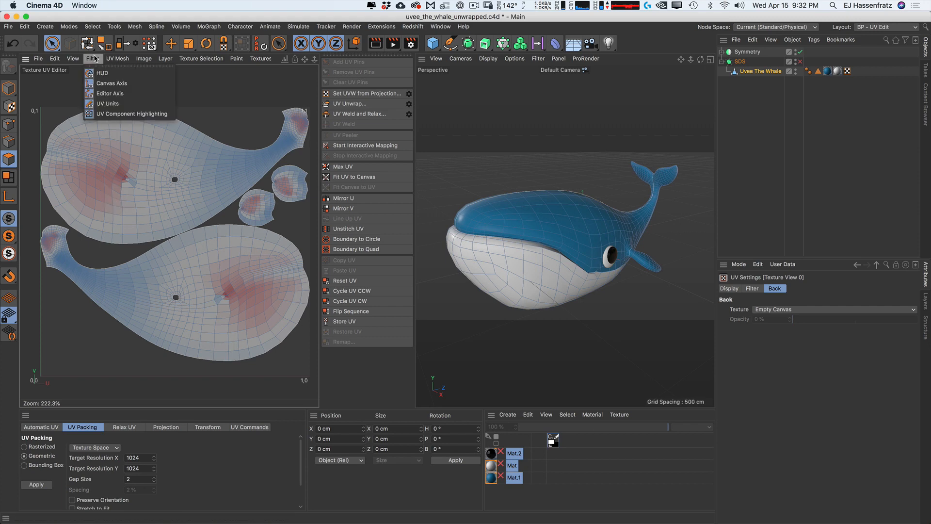
mouse_move(73, 58)
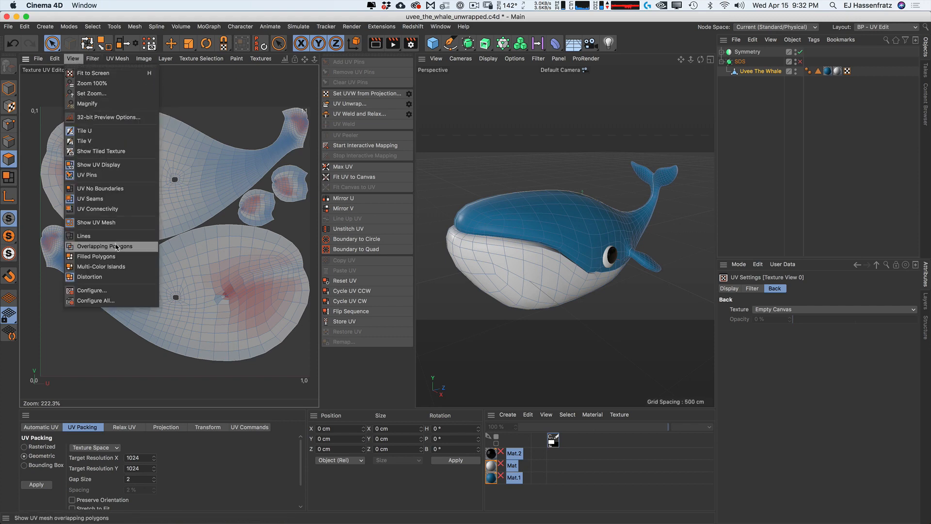
click(83, 236)
Step: Set the UV editor's background texture to UV Map in the UV settings and examine the grid on the whale
click(72, 58)
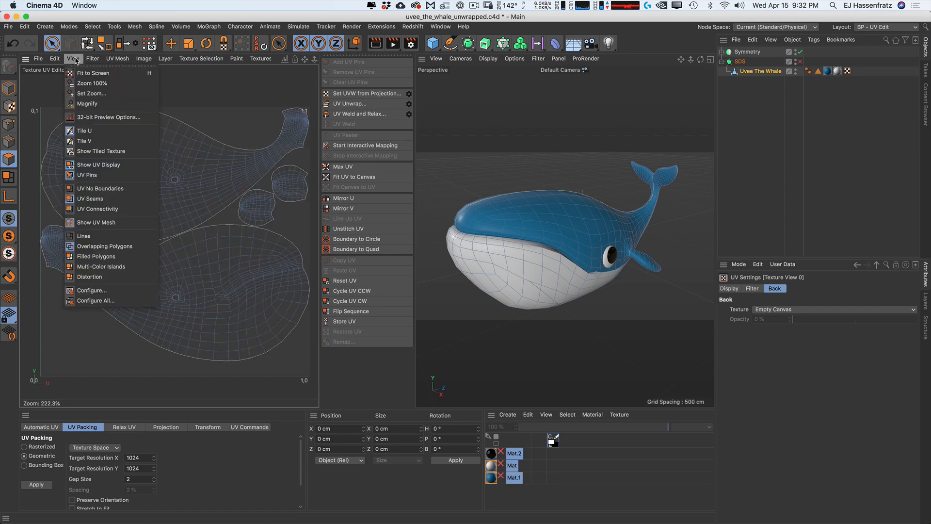
click(92, 291)
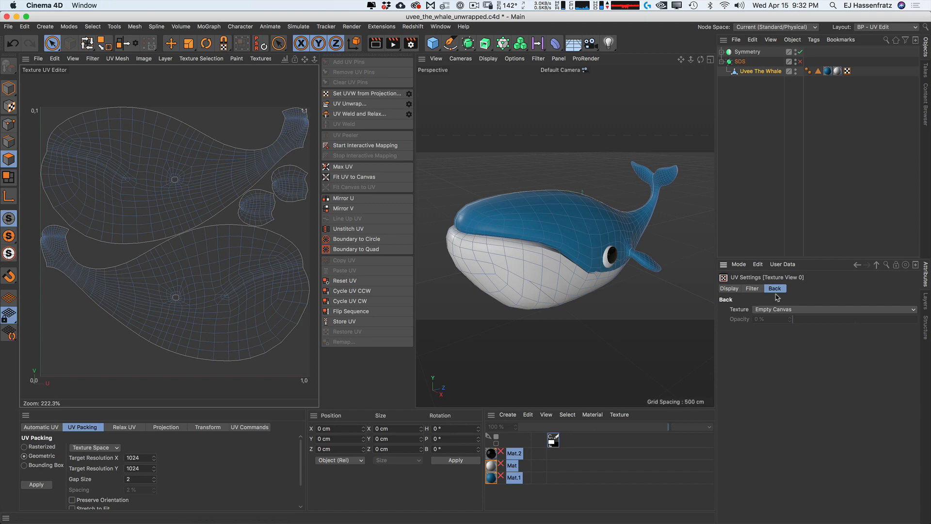
click(782, 311)
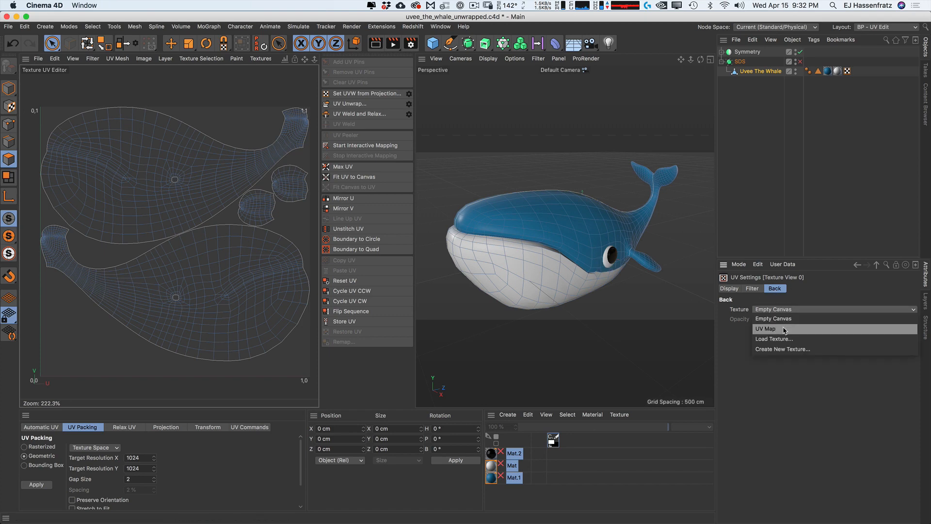
click(789, 330)
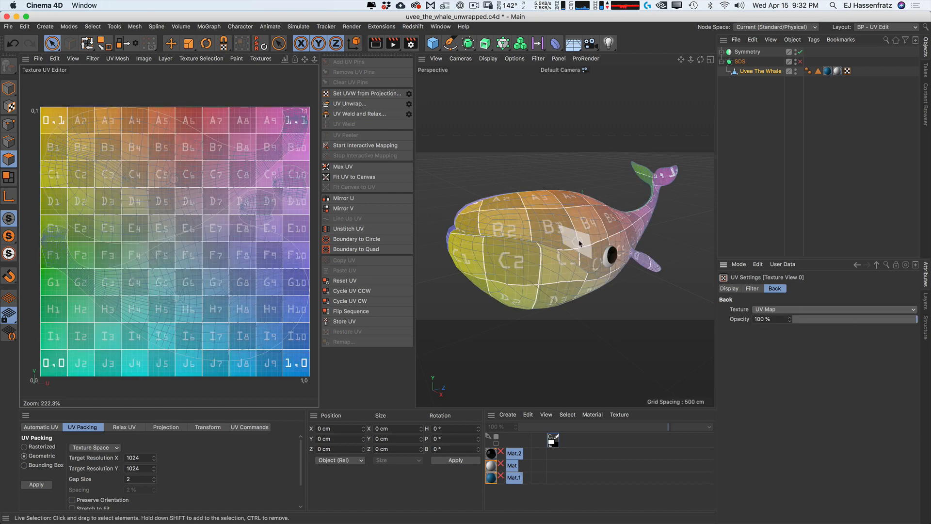
alt+drag(585, 251, 511, 249)
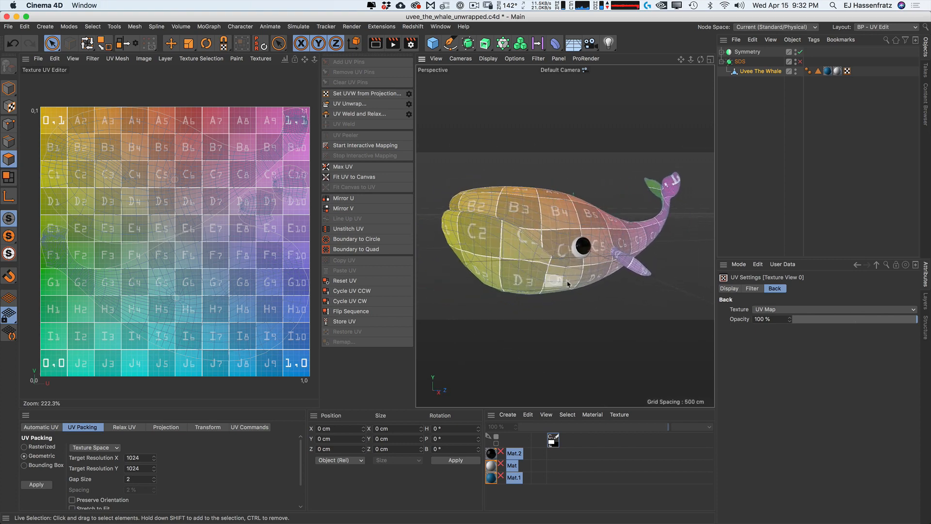
mouse_move(882, 320)
mouse_down()
mouse_move(796, 320)
mouse_move(865, 322)
mouse_up()
Step: Set the UV editor's background texture back to Empty Canvas
click(800, 310)
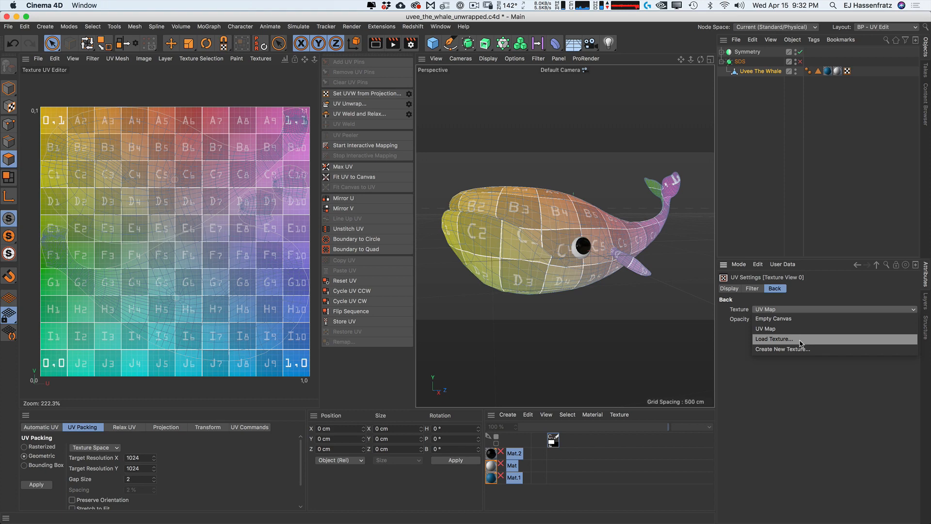
click(791, 373)
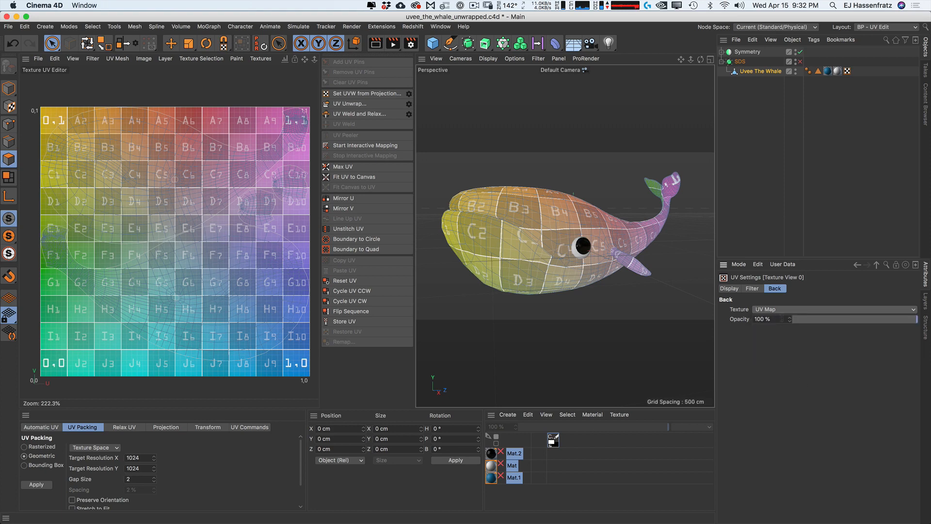
click(792, 310)
click(791, 318)
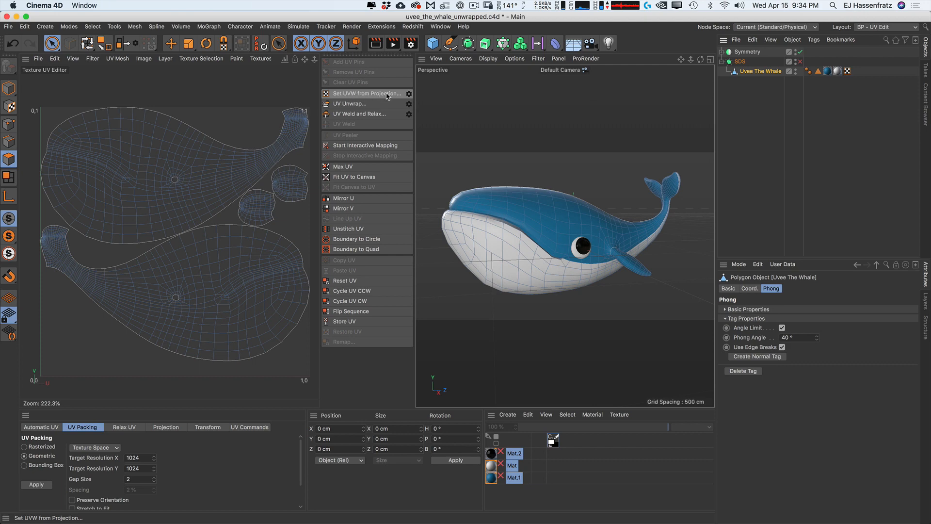
Step: Delete the whale's UVW tag and reselect the whale object
click(847, 71)
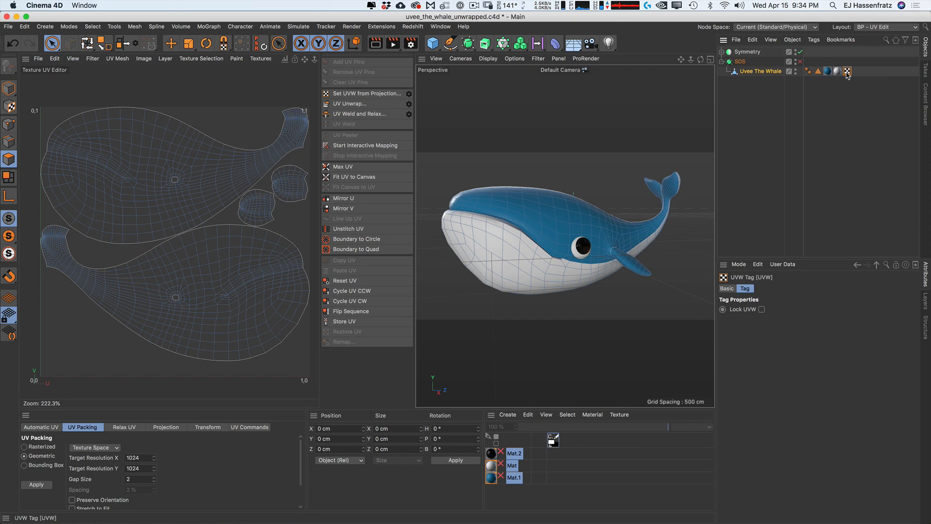
key(Delete)
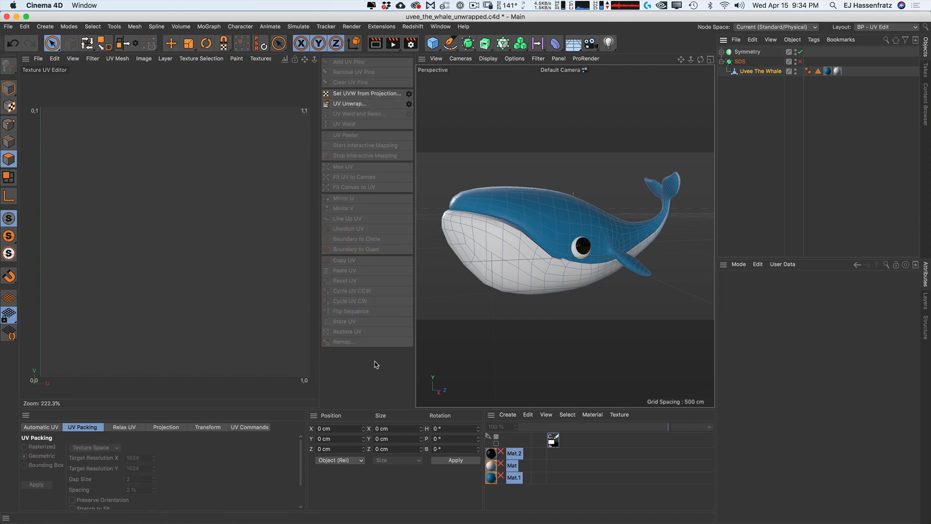
click(763, 72)
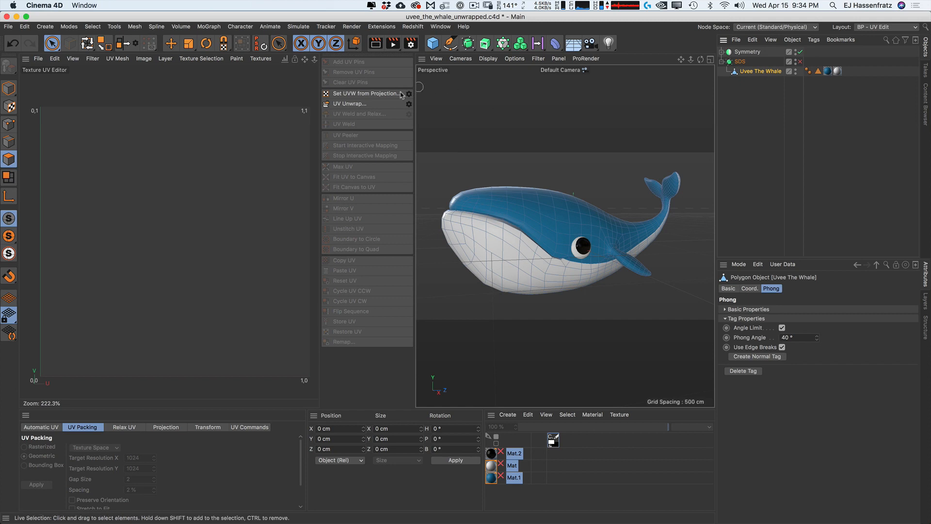
Step: Try Set UVW from Projection on the whale with its current settings and undo it
click(358, 95)
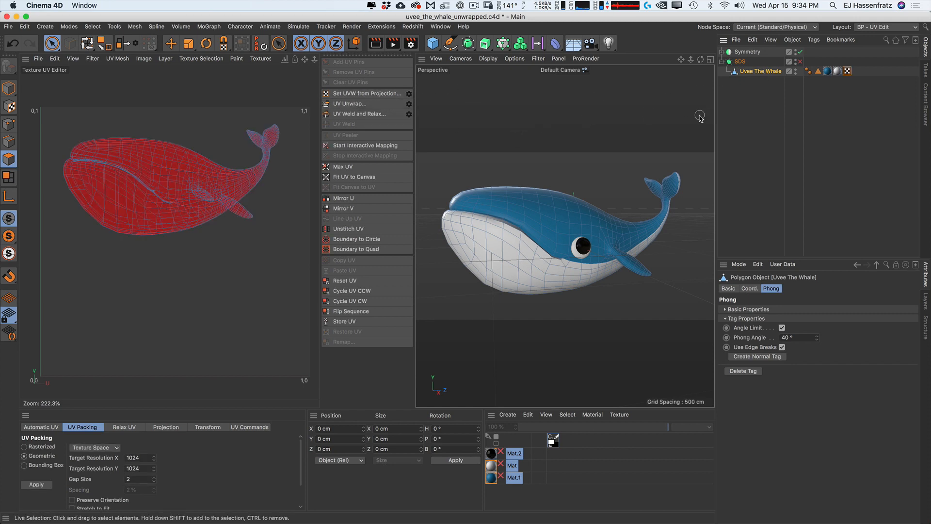
key(super+z)
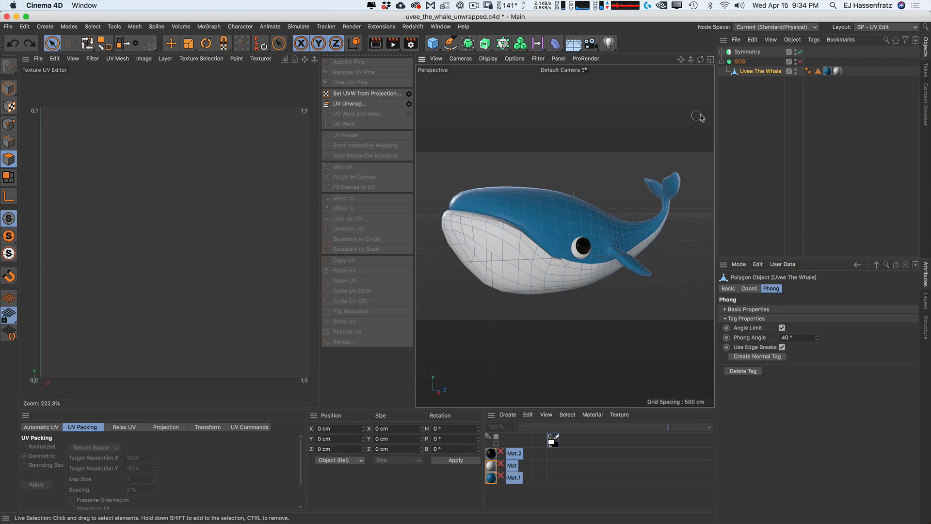
click(410, 95)
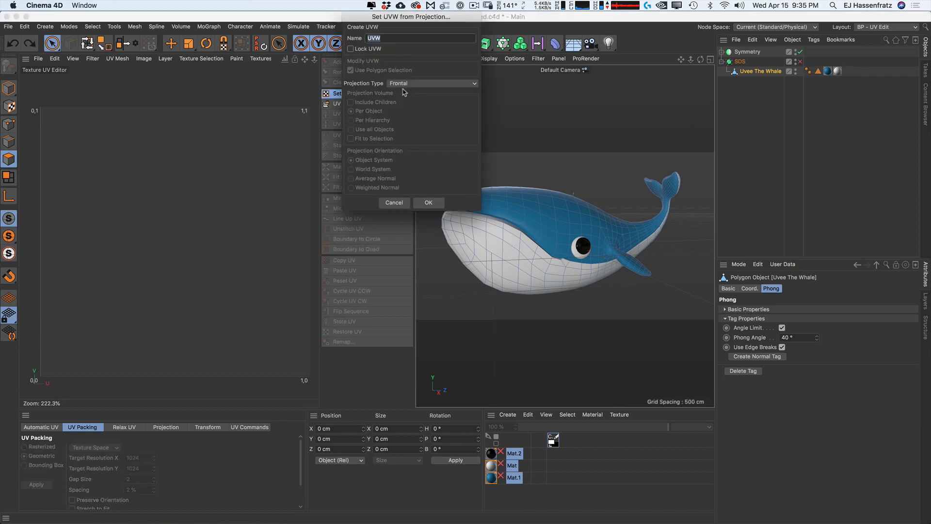
drag(422, 21, 415, 79)
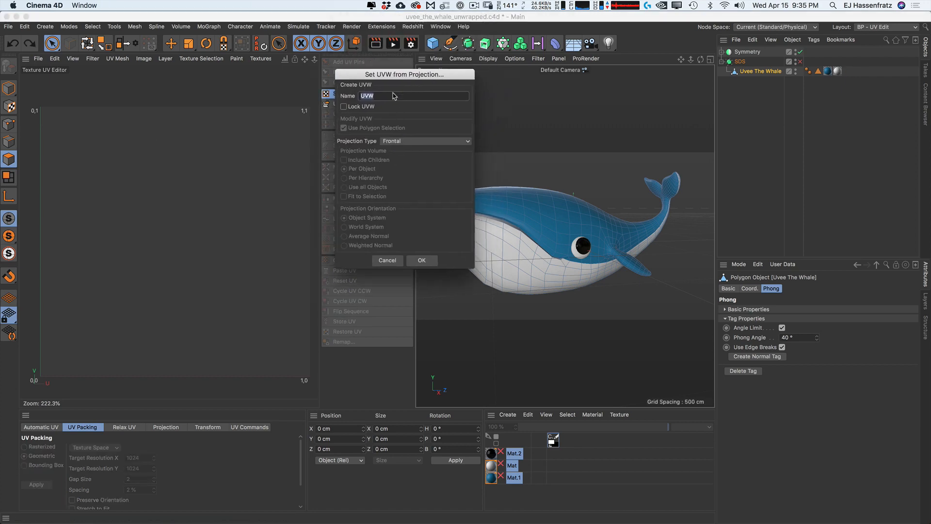
click(410, 141)
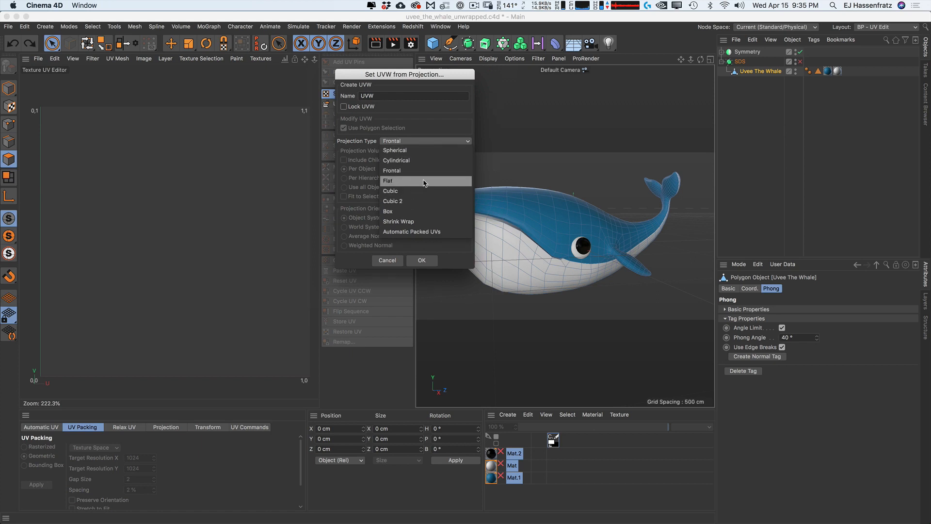
click(424, 182)
click(410, 141)
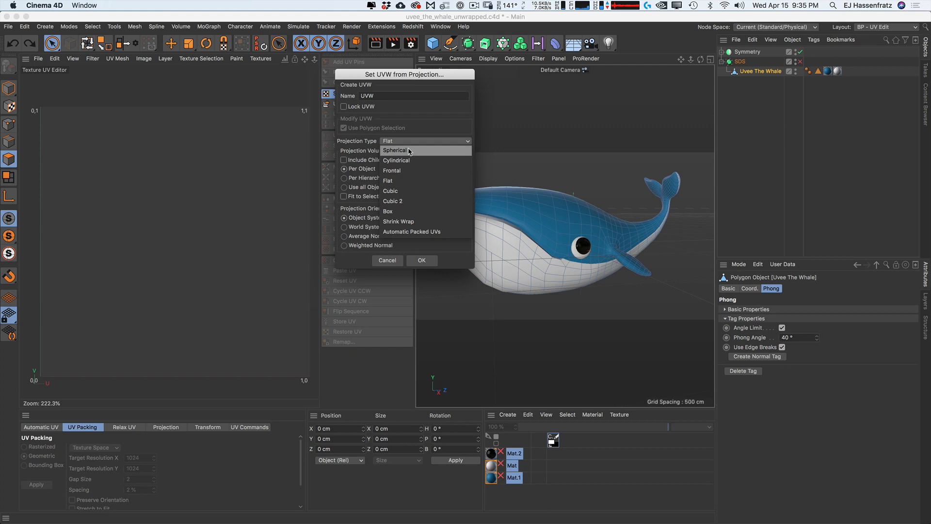
click(438, 176)
drag(409, 76, 294, 111)
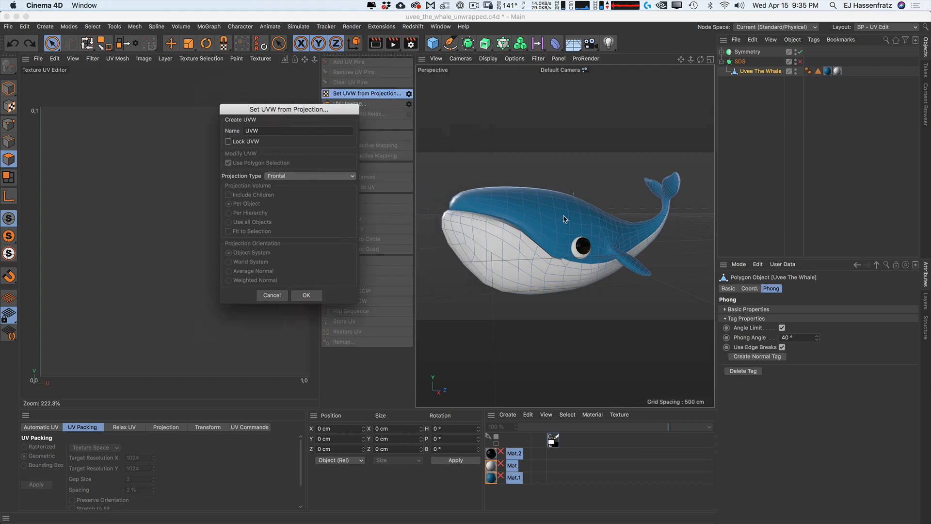
click(277, 298)
Step: Create the whale's UVs from a side-on perspective view with Set UVW from Projection, using the Frontal projection type
alt+drag(579, 234, 551, 234)
alt+middle_drag(584, 233, 559, 234)
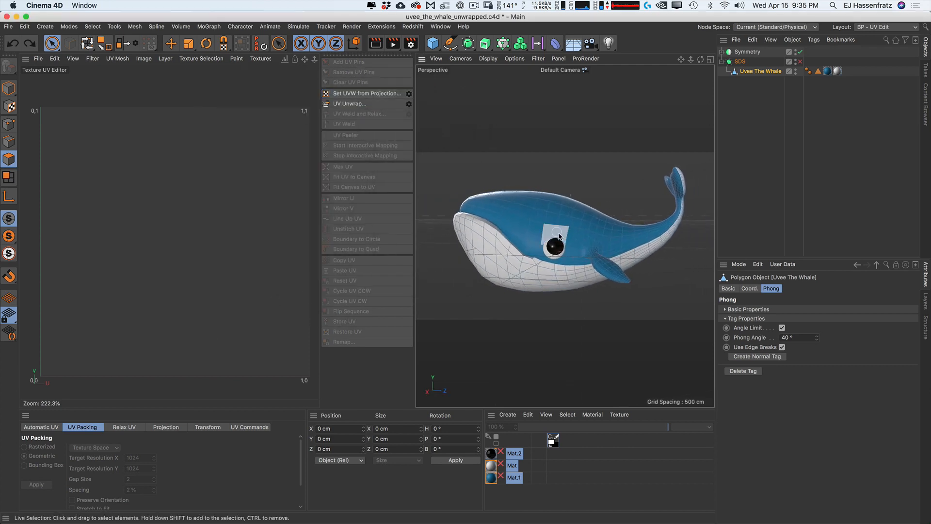
alt+drag(560, 234, 573, 235)
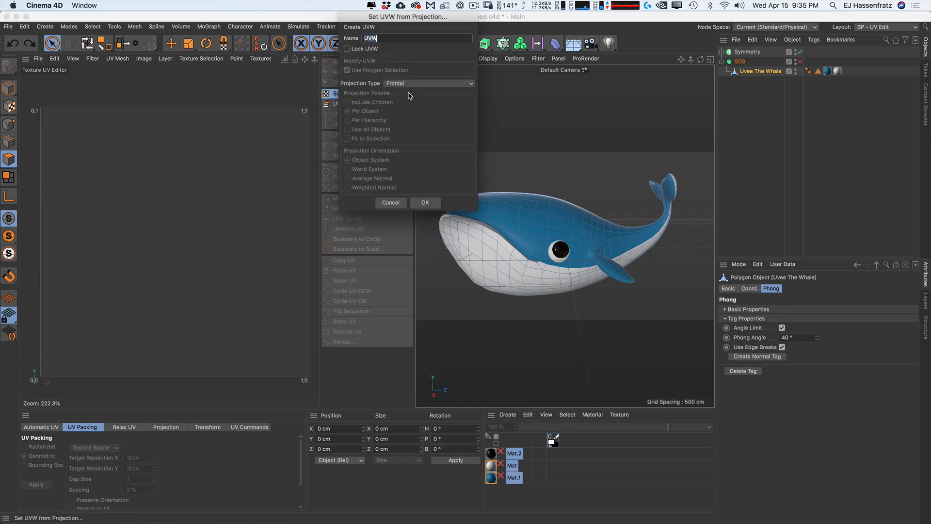
click(409, 93)
click(413, 84)
click(421, 137)
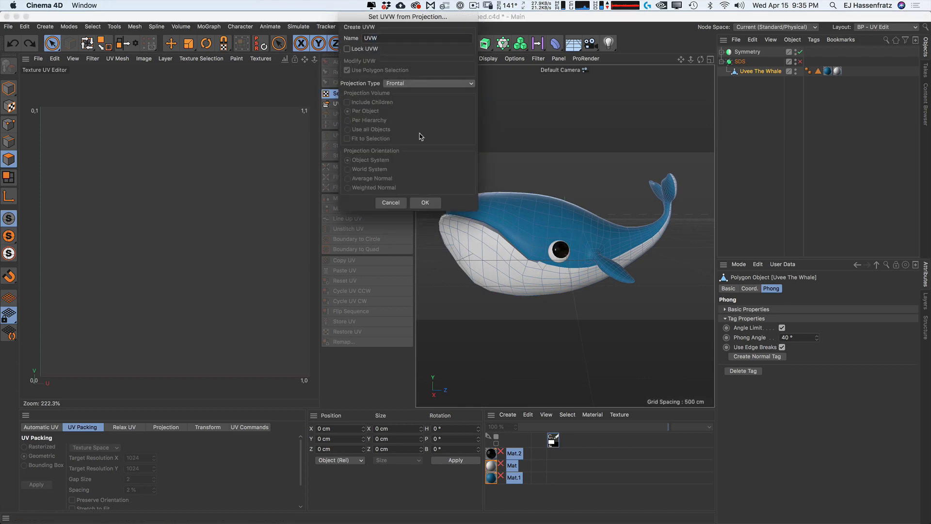
click(425, 202)
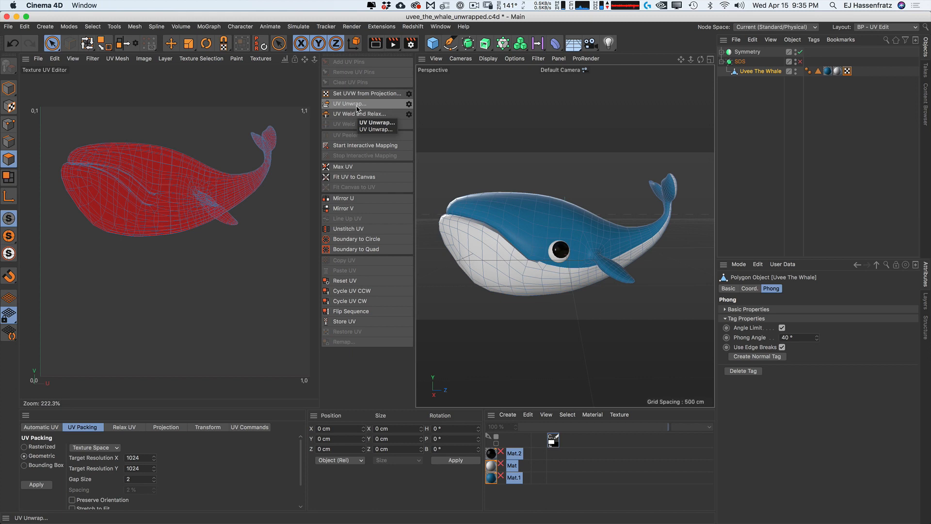
Step: Apply Automatic UV to the whale with the Packed method and examine the resulting seams on the model
click(43, 428)
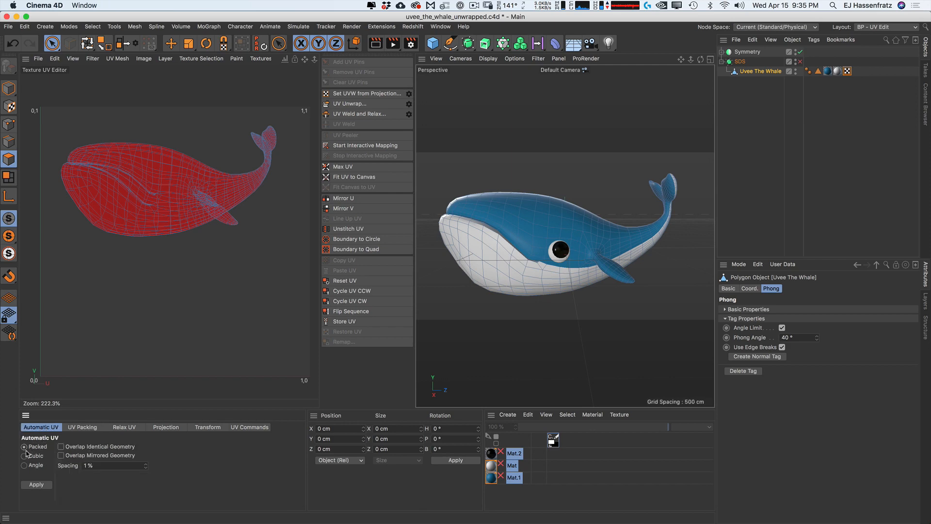
click(41, 486)
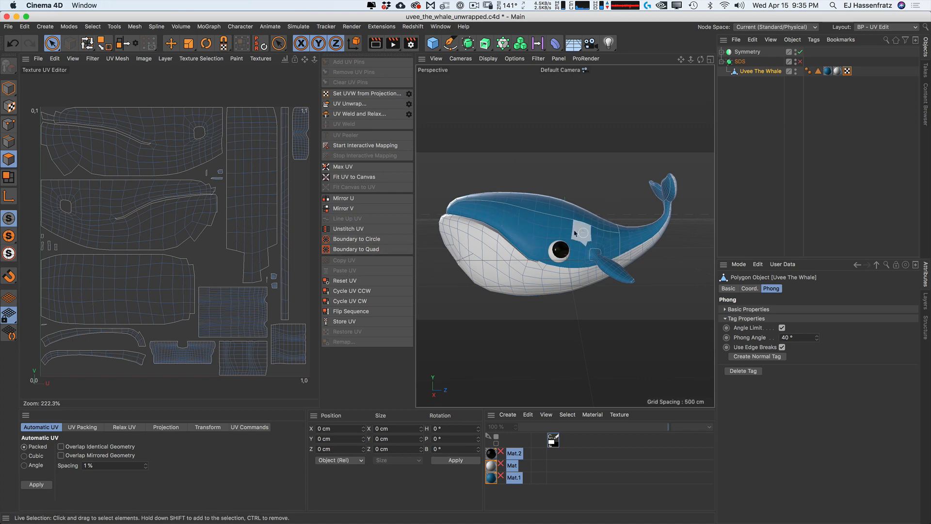
alt+drag(500, 212, 517, 216)
scroll(518, 216, up, 3)
alt+middle_drag(518, 216, 572, 225)
alt+drag(485, 225, 554, 234)
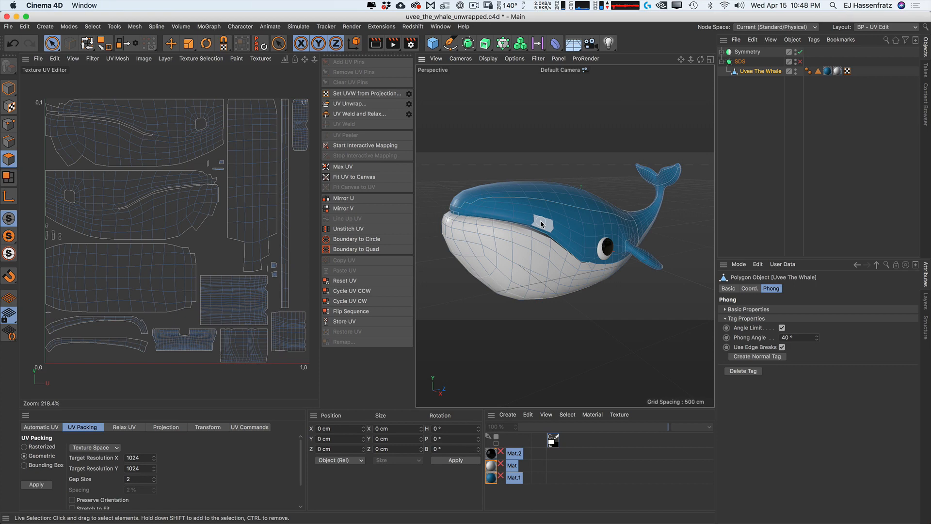
Step: Delete the UVW tag holding the whale's packed automatic UVs
click(847, 70)
key(Delete)
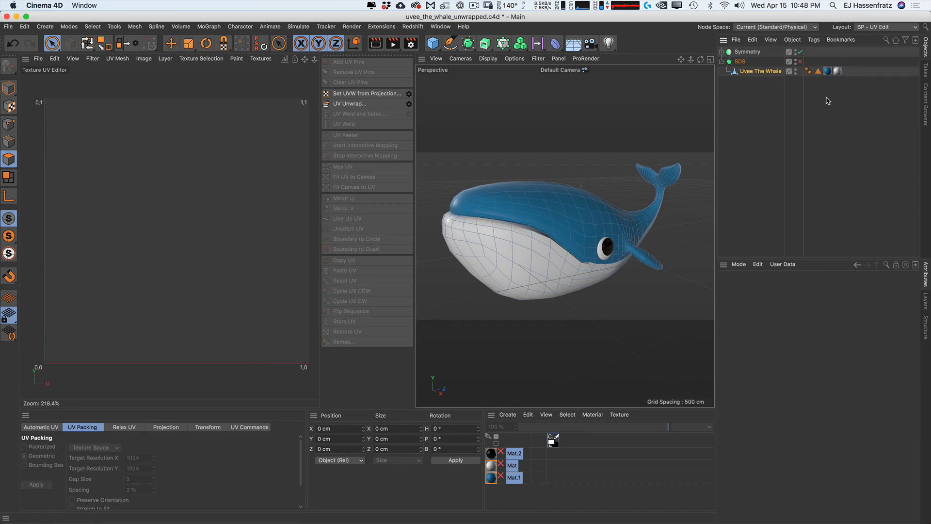
Step: Switch to Edge mode and try picking edges along the whale's mouth line with Live Selection
click(9, 141)
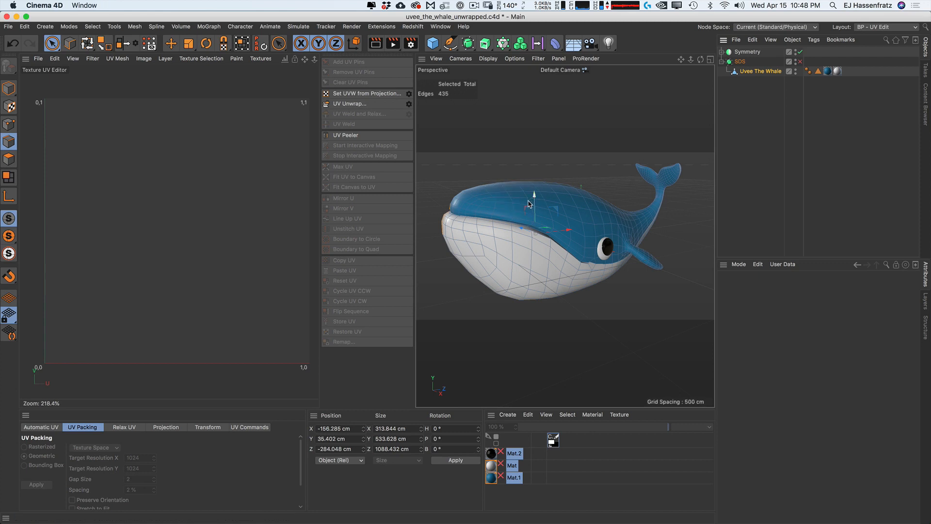
alt+drag(534, 196, 532, 203)
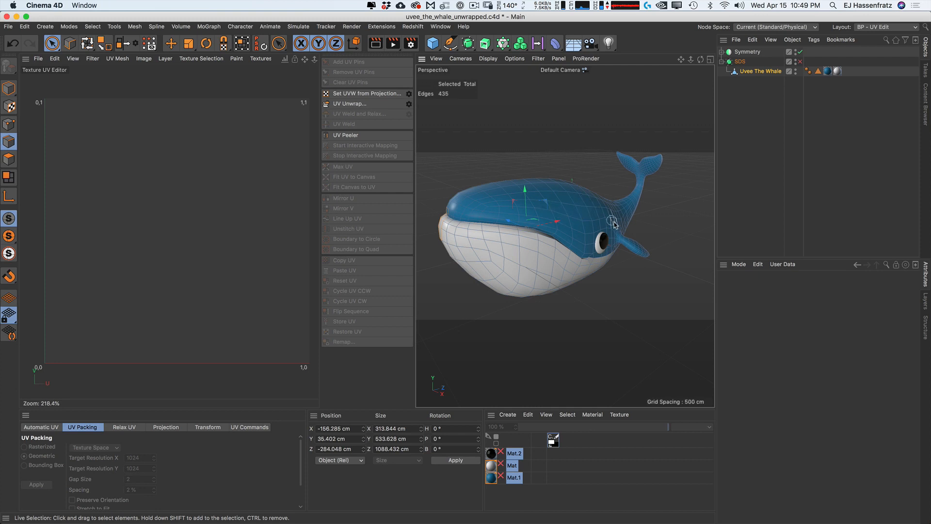
scroll(615, 228, up, 2)
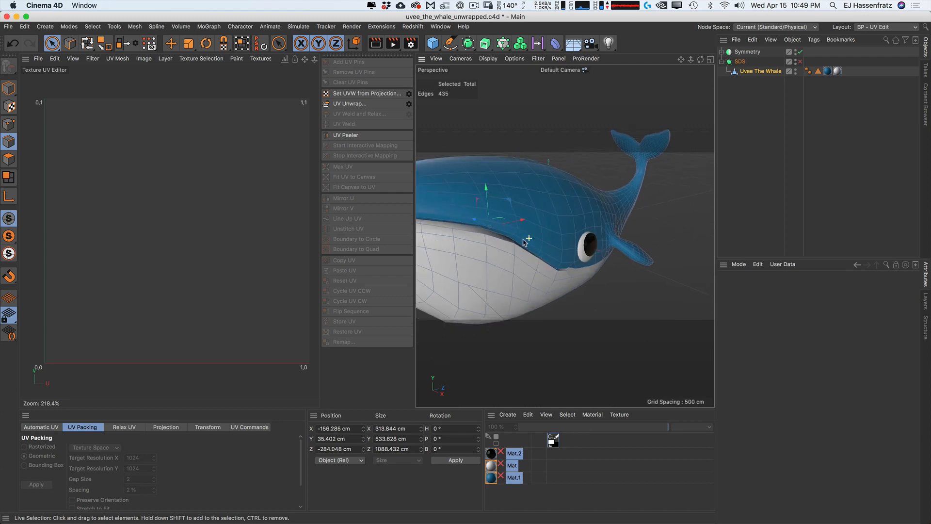
scroll(523, 241, down, 2)
alt+middle_drag(523, 241, 522, 223)
drag(521, 223, 528, 226)
scroll(553, 230, down, 2)
alt+middle_drag(553, 234, 562, 242)
Step: Select the full edge loop dividing the whale's blue back from its white belly with Loop Selection and apply UV Unwrap
key(u)
key(l)
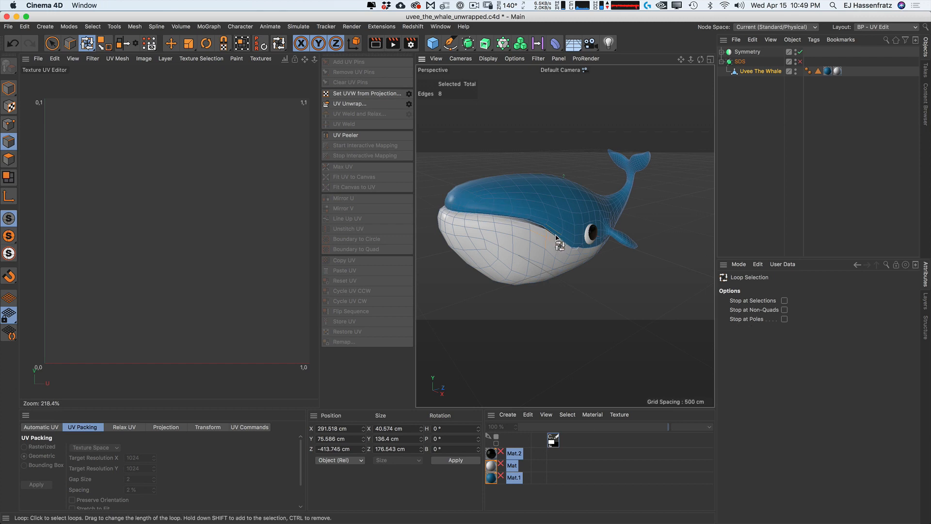
scroll(562, 233, up, 3)
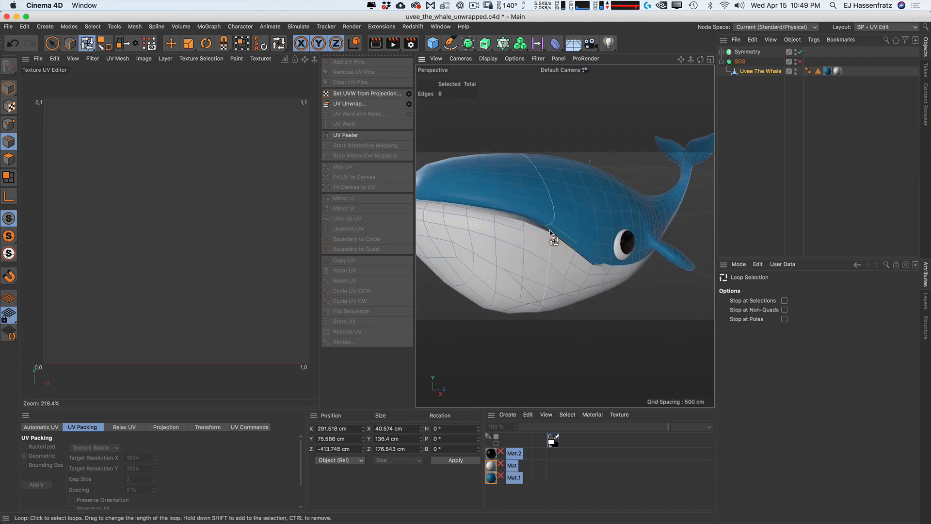
click(618, 268)
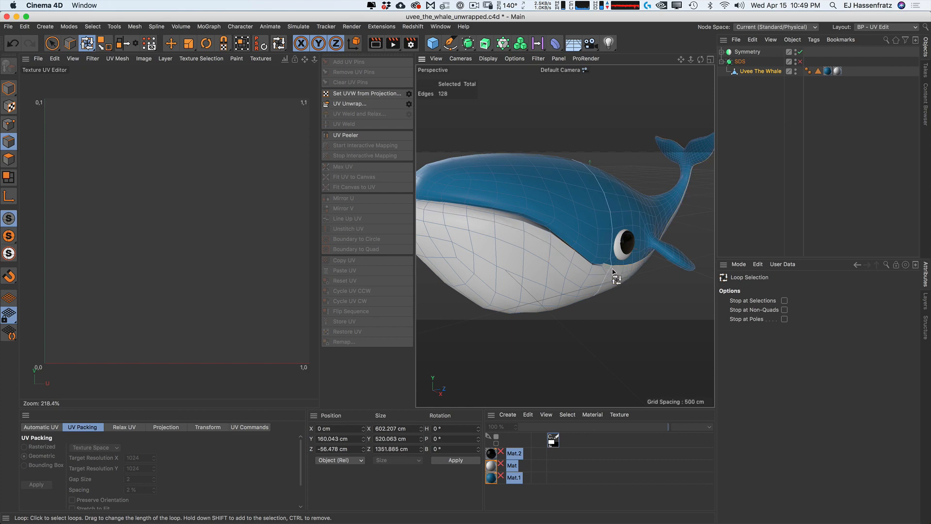
click(361, 103)
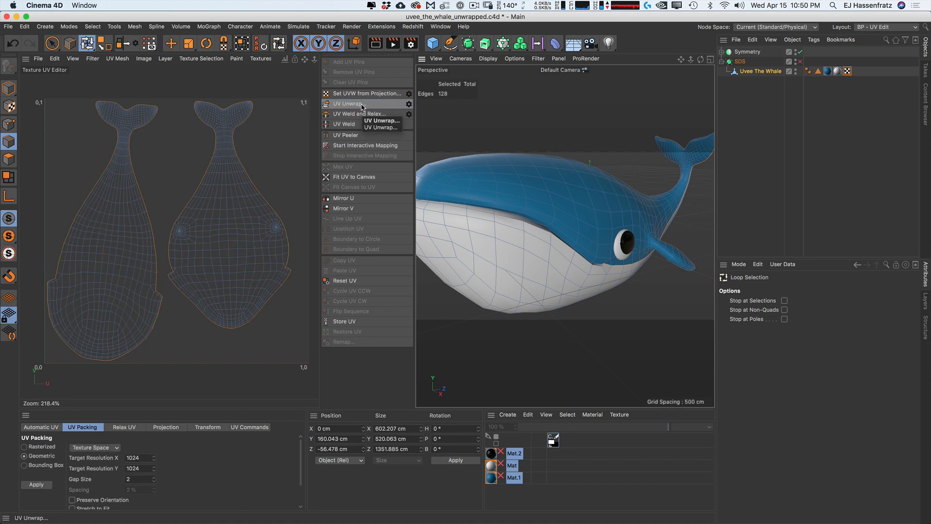
Step: Select the edge loop around the base of the whale's side fin
scroll(557, 212, down, 3)
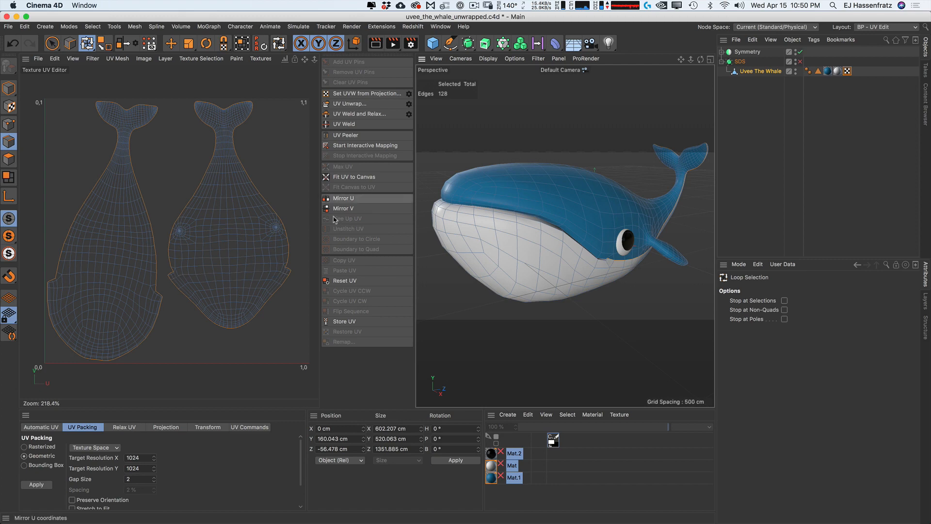
alt+middle_drag(652, 244, 537, 242)
scroll(539, 252, up, 3)
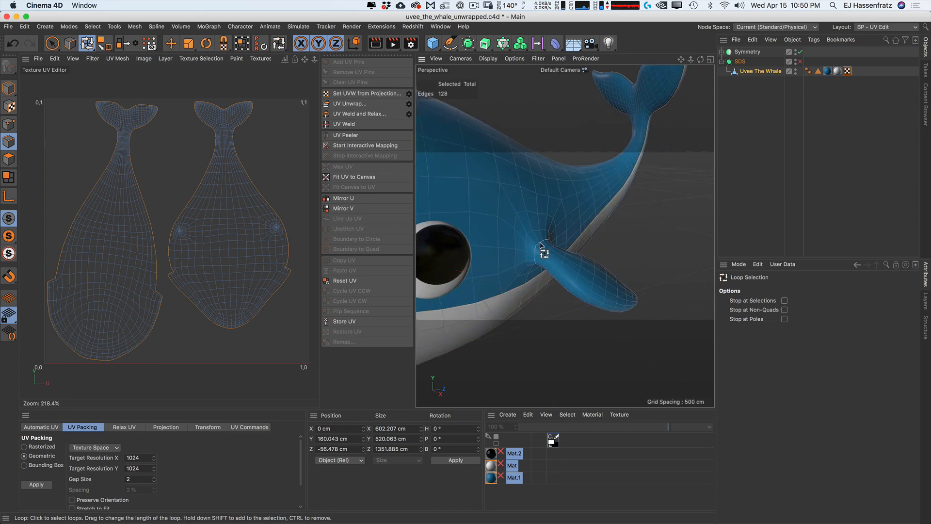
click(551, 268)
alt+drag(552, 268, 599, 197)
scroll(600, 199, up, 5)
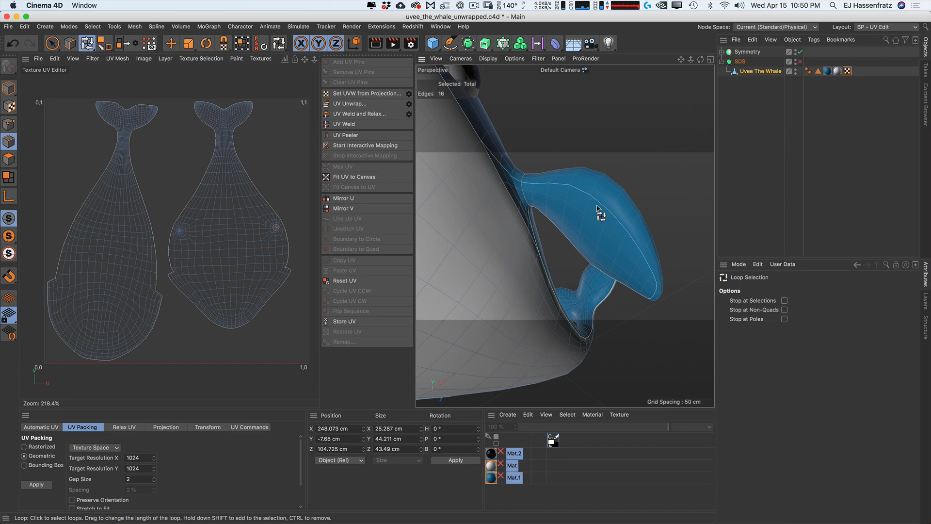
Step: Add the edges running lengthwise from the fin's base to its tip to the selection with Path Selection
key(u)
key(m)
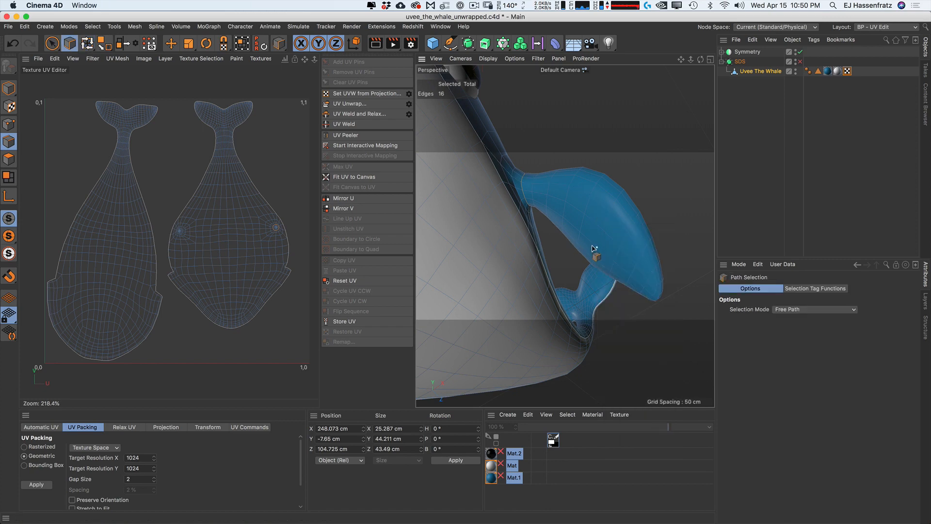
alt+drag(565, 214, 605, 173)
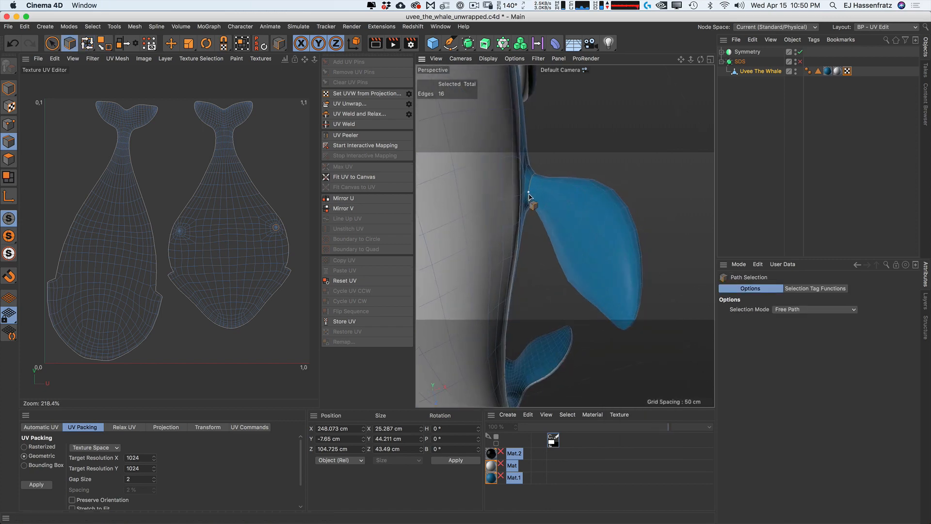
drag(529, 194, 630, 326)
alt+drag(603, 246, 519, 308)
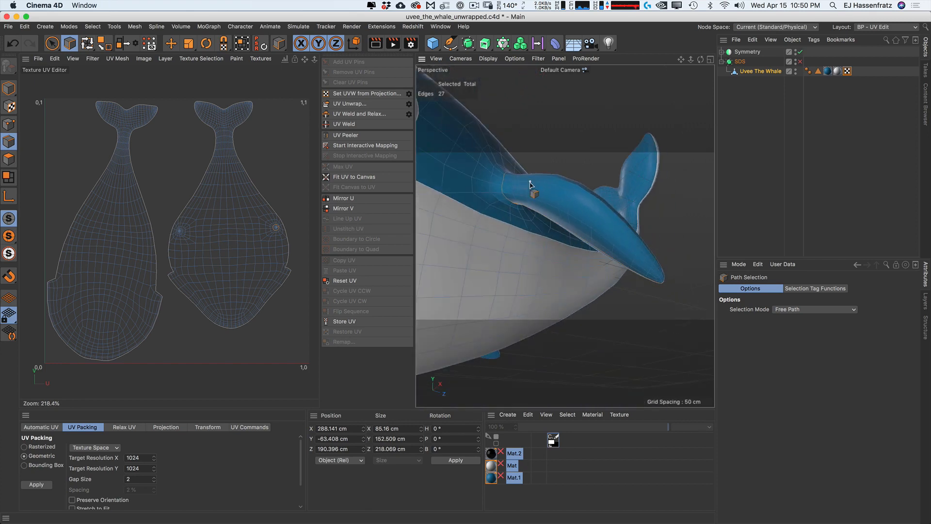
alt+drag(530, 185, 511, 221)
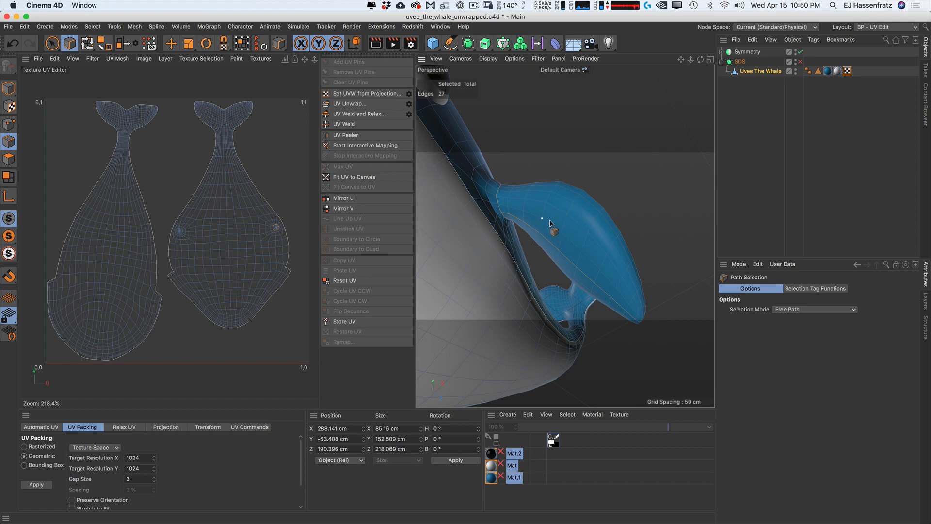
alt+drag(550, 224, 499, 266)
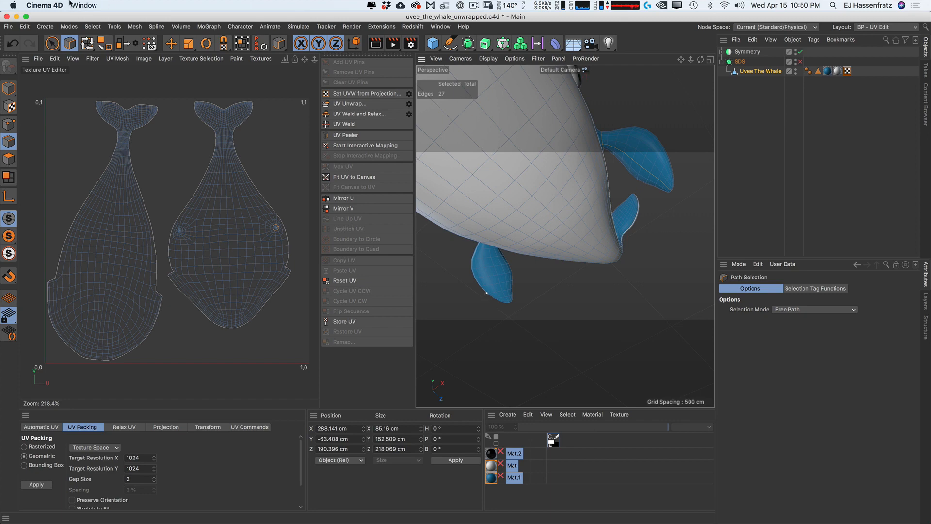
Step: Mirror the fin seam selection onto the opposite fin and apply UV Unwrap to separate both fins
click(124, 49)
alt+drag(504, 204, 533, 240)
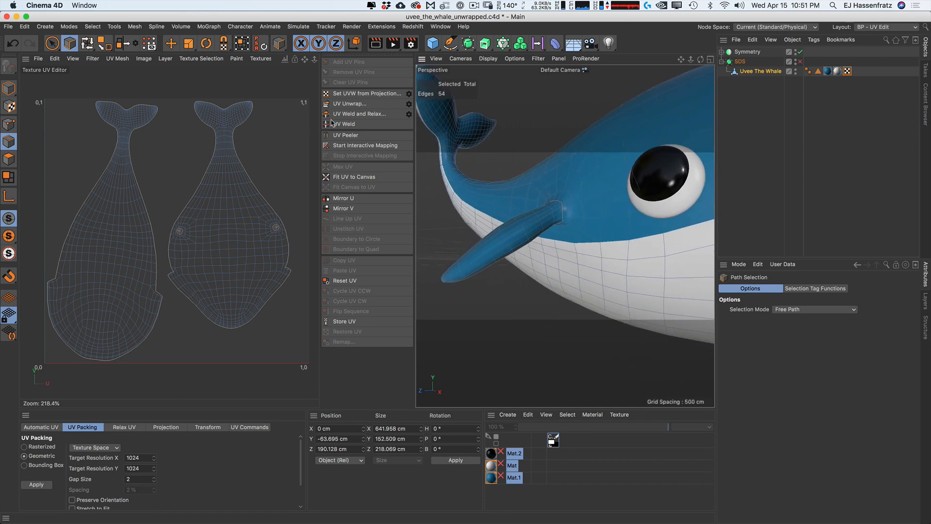
click(367, 105)
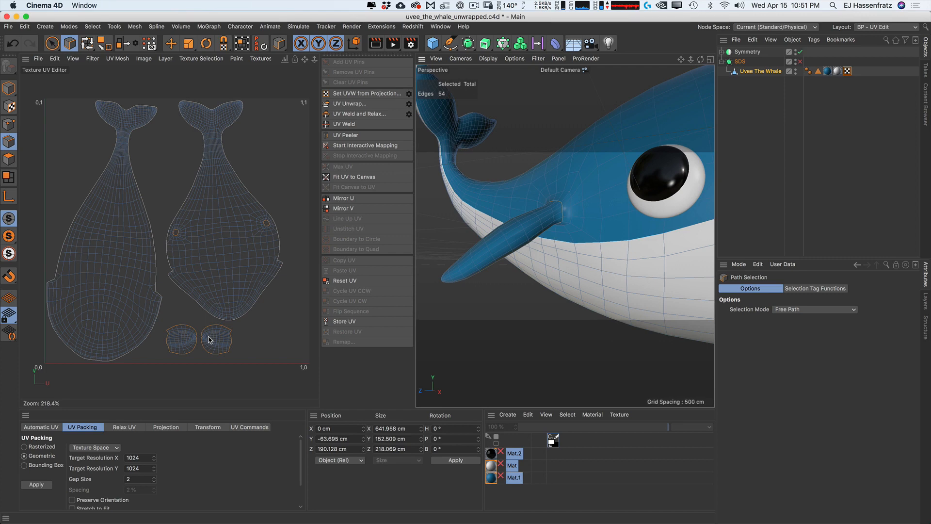
Step: Try unwrapping with a mirrored edge path across the white side of the tail fluke, and undo it
key(w)
key(w)
alt+middle_drag(471, 168, 535, 254)
alt+drag(536, 253, 607, 161)
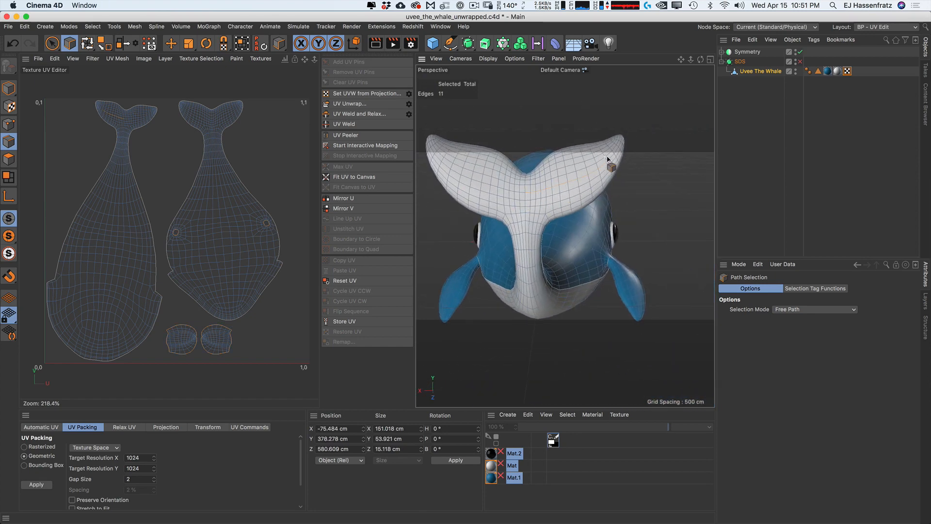
click(125, 45)
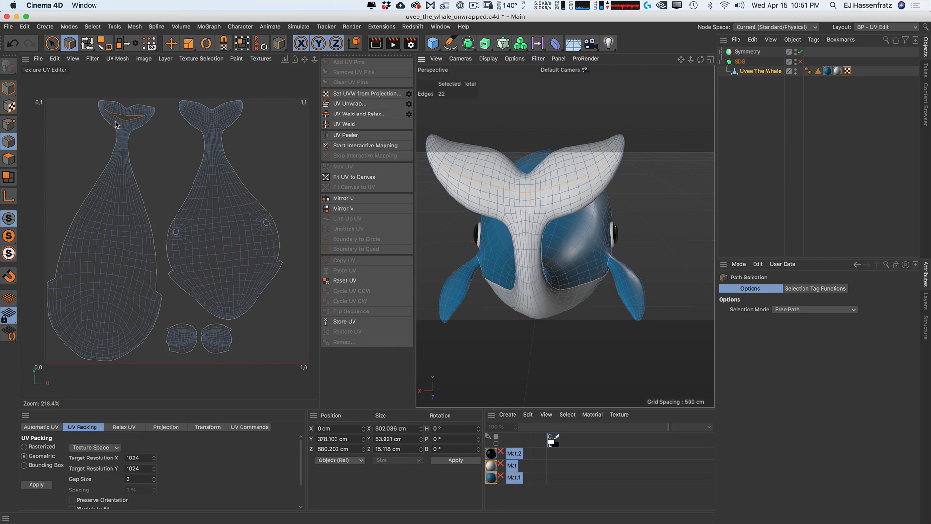
key(super+z)
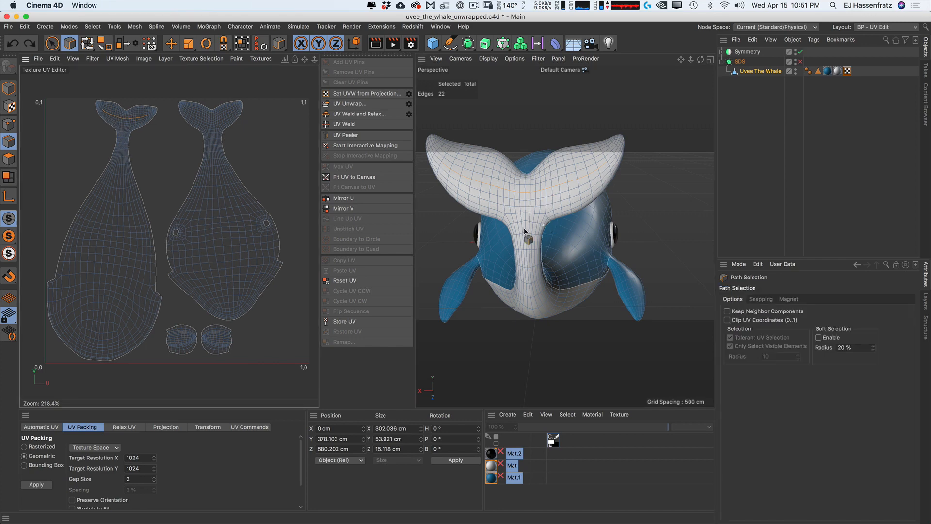
key(e)
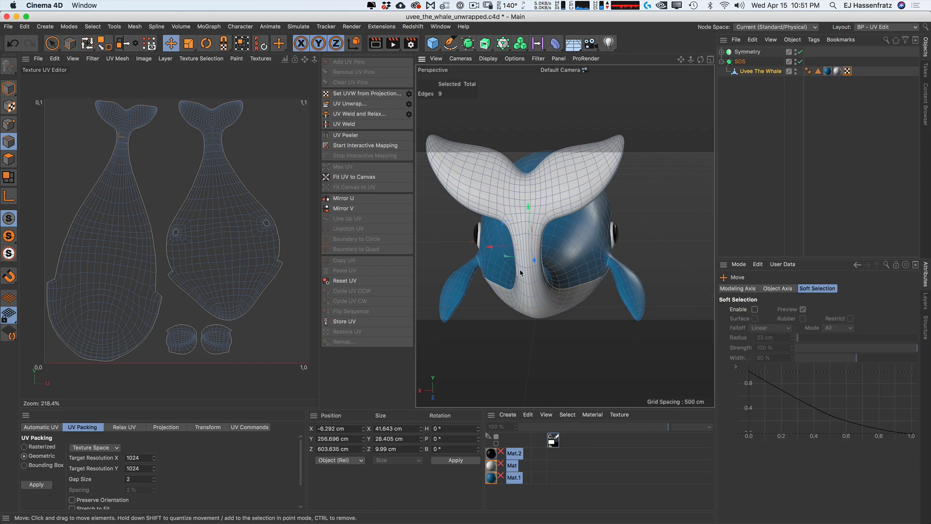
key(super+z)
key(super+z)
Step: Try UV Weld and Relax on two belly boundary edges below the whale's eye and undo it
alt+drag(532, 267, 606, 270)
alt+middle_drag(538, 266, 610, 241)
mouse_move(560, 275)
alt+mouse_down()
mouse_move(529, 256)
mouse_move(548, 261)
alt+mouse_up()
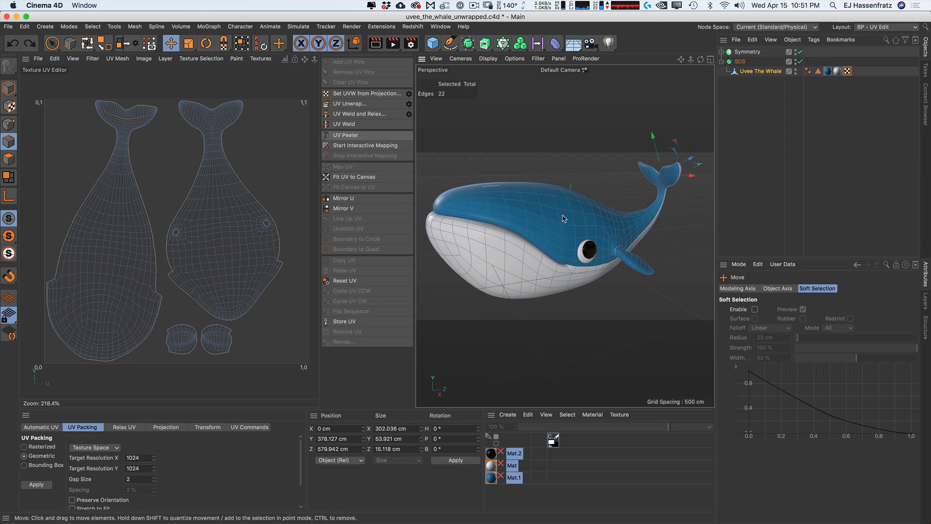
click(583, 269)
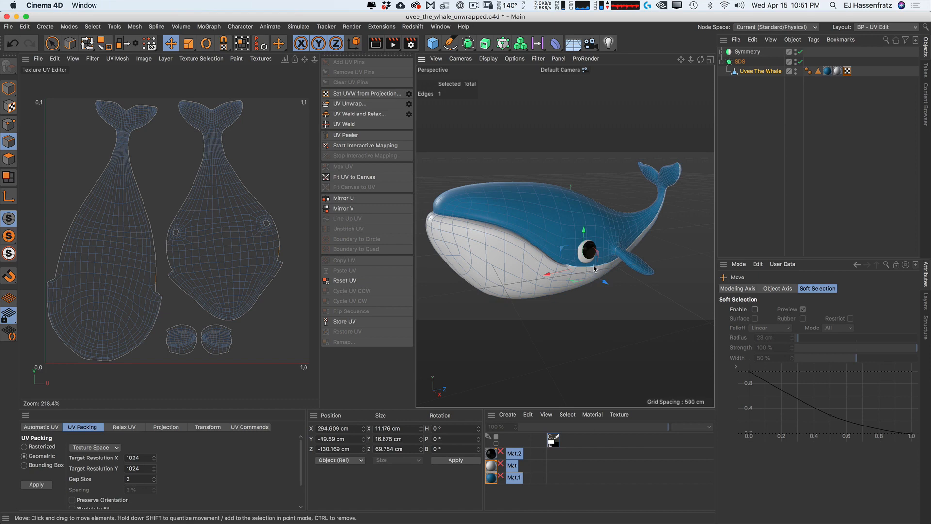
shift+click(594, 266)
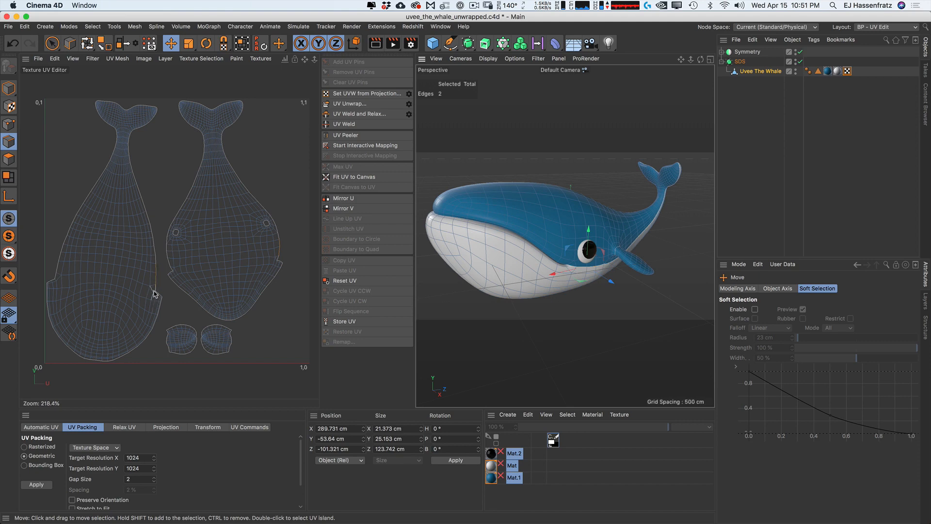
click(373, 114)
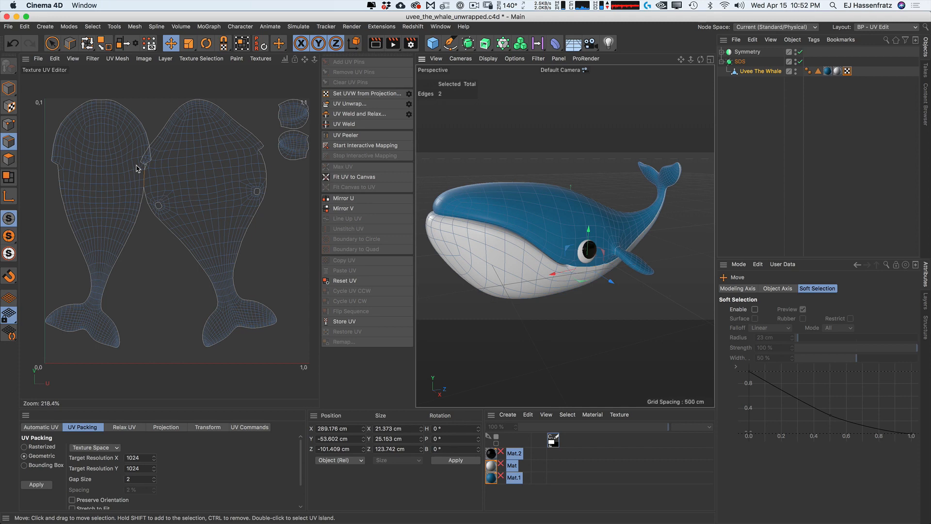
key(super+z)
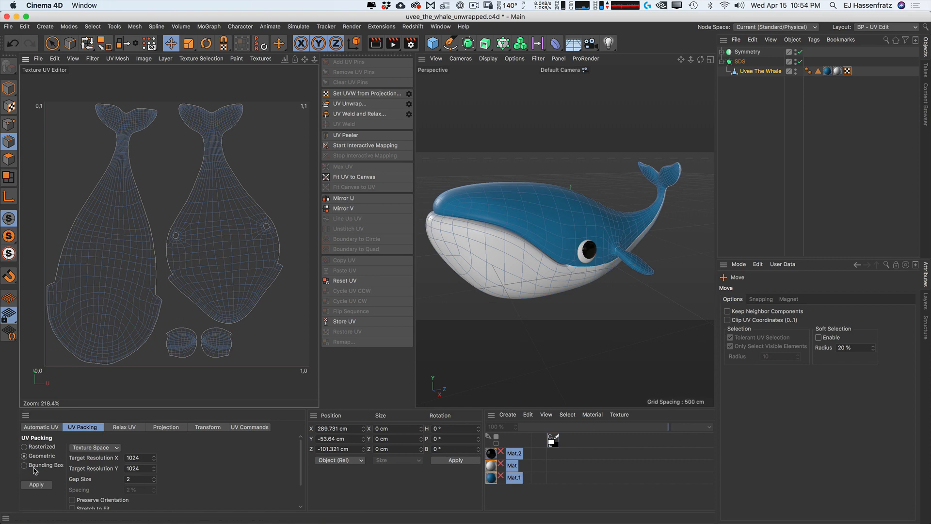
Step: Repack the whale's UV islands with Geometric packing, and select the belly island in Polygon mode for UV Transform
click(38, 485)
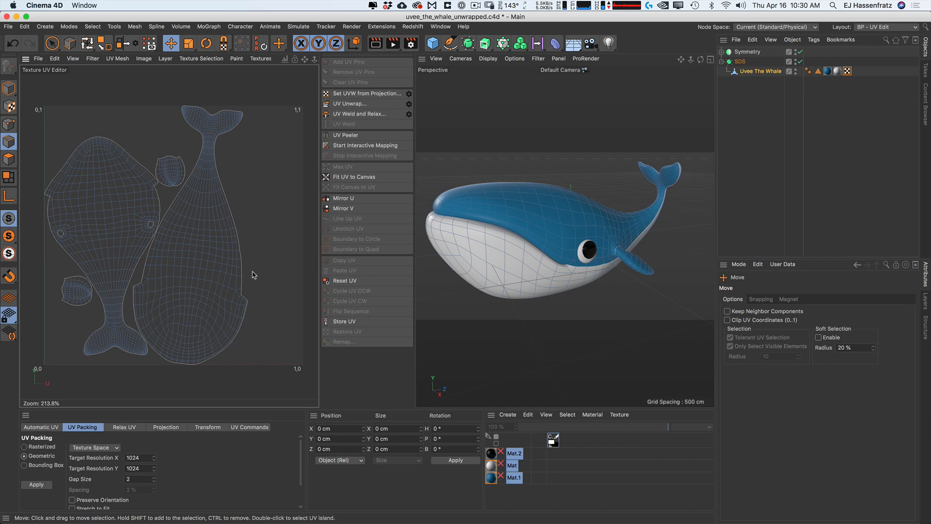
click(9, 159)
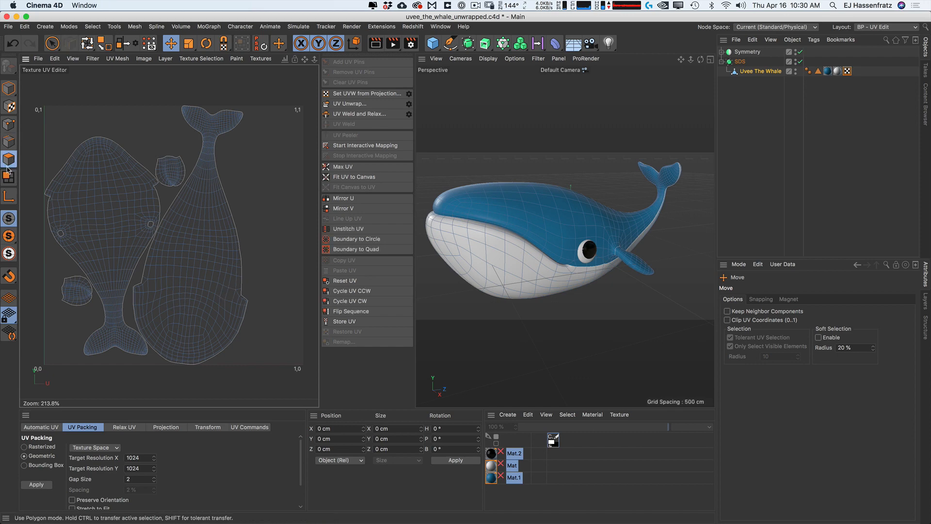
double_click(191, 265)
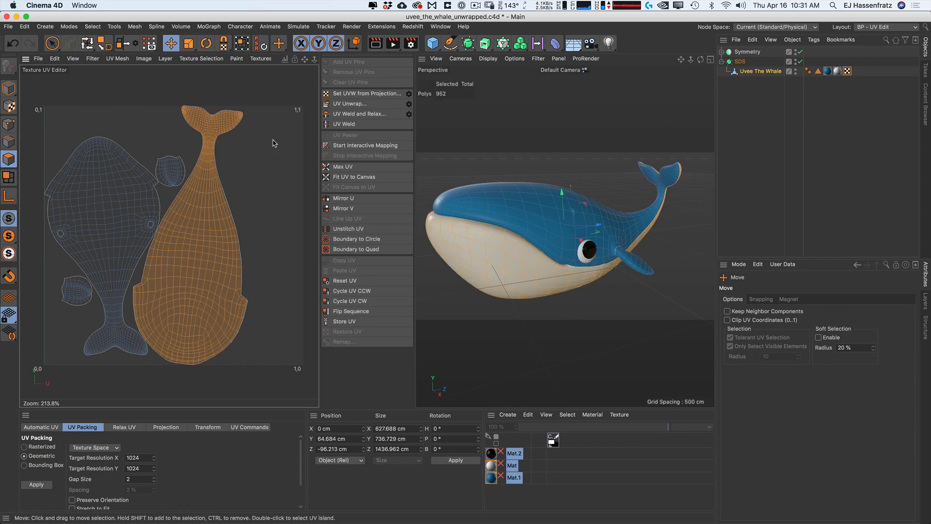
click(243, 46)
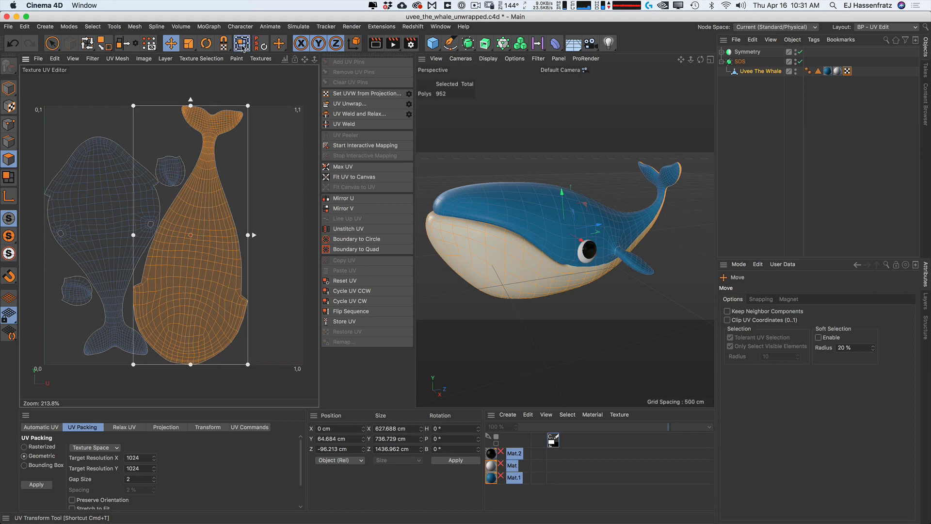
Step: Move, rotate and scale down the belly island so it sits clear of the other islands with UV Transform
drag(204, 272, 230, 277)
drag(289, 113, 299, 149)
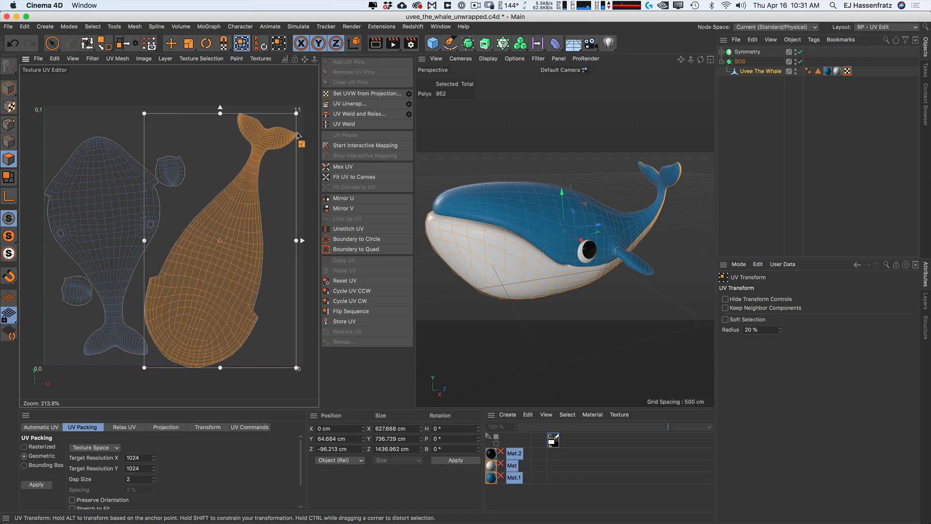
shift+drag(297, 114, 245, 184)
drag(225, 255, 251, 191)
drag(268, 114, 210, 108)
drag(230, 170, 241, 166)
drag(258, 108, 284, 116)
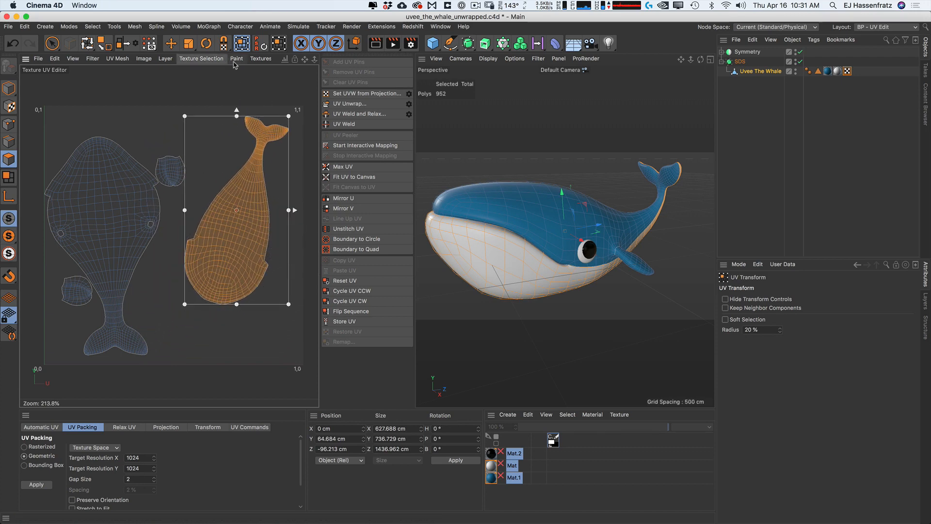
Step: Show the UV Map texture as the UV background and set its opacity to 20 %
click(260, 58)
click(270, 83)
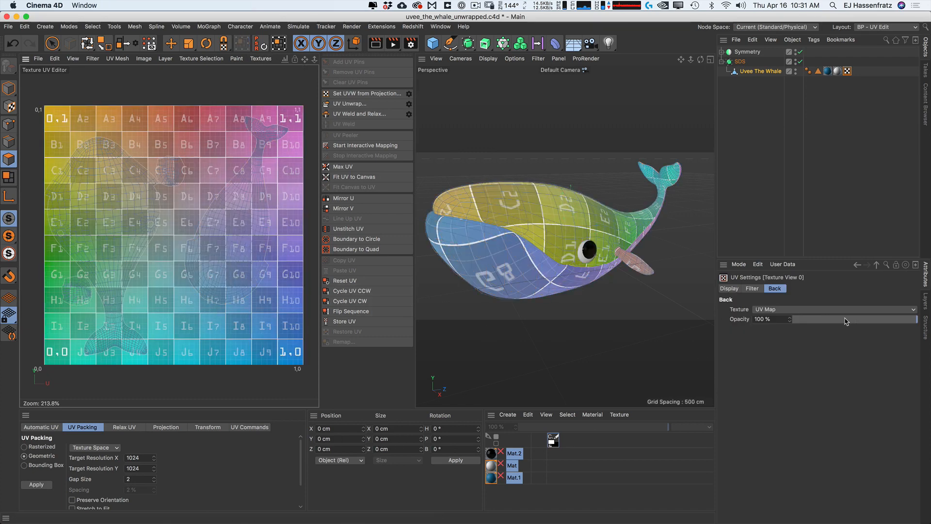
drag(888, 319, 817, 319)
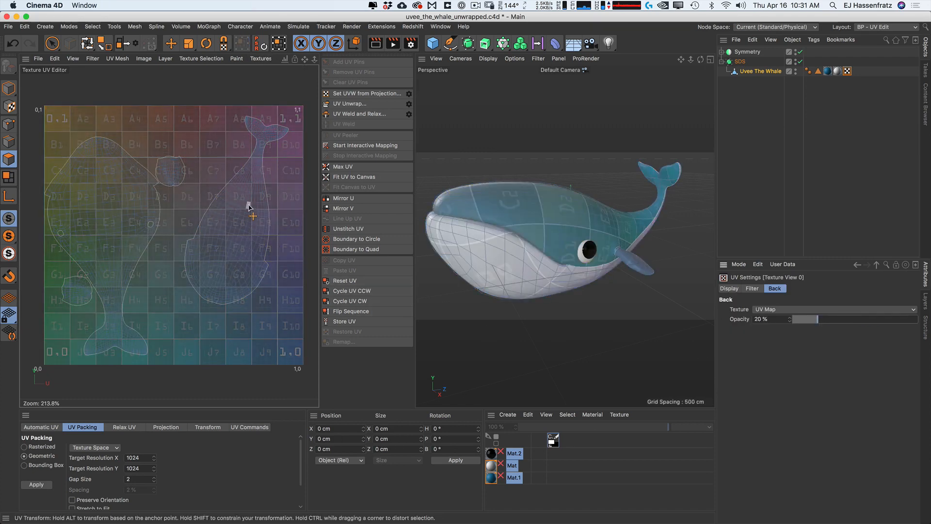
Step: Rotate the whale's back island slightly, and enlarge the upper fin island in the gap between the two body islands
click(156, 216)
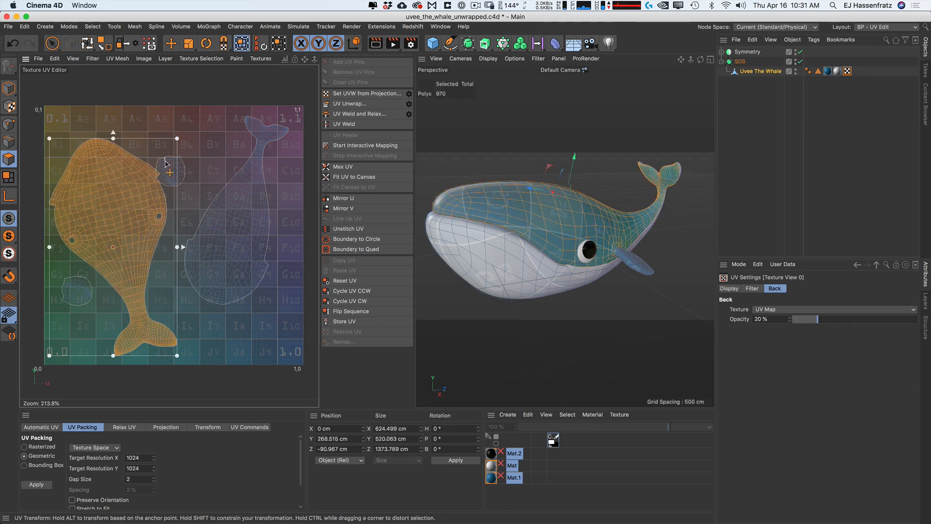
click(182, 182)
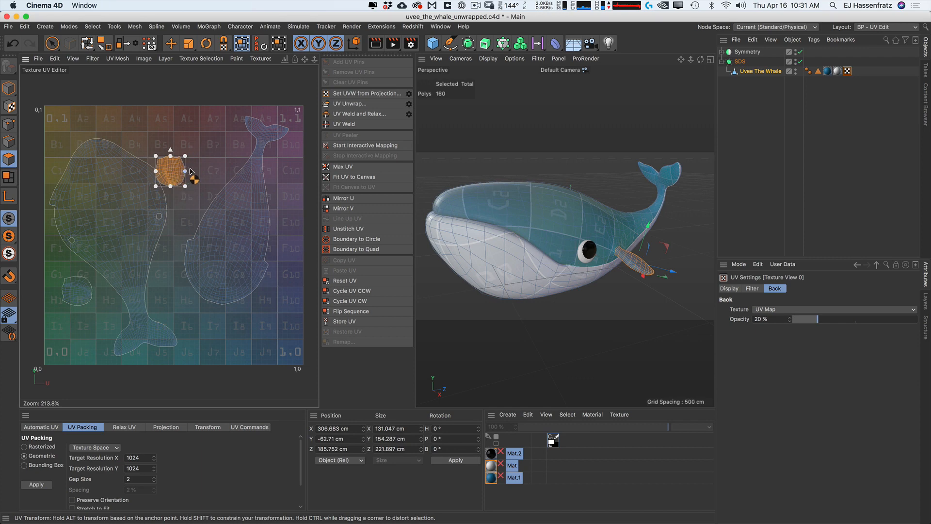
drag(186, 156, 210, 152)
Step: Scale up the lower fin island and move it down into the free corner beside the back island's tail
click(78, 296)
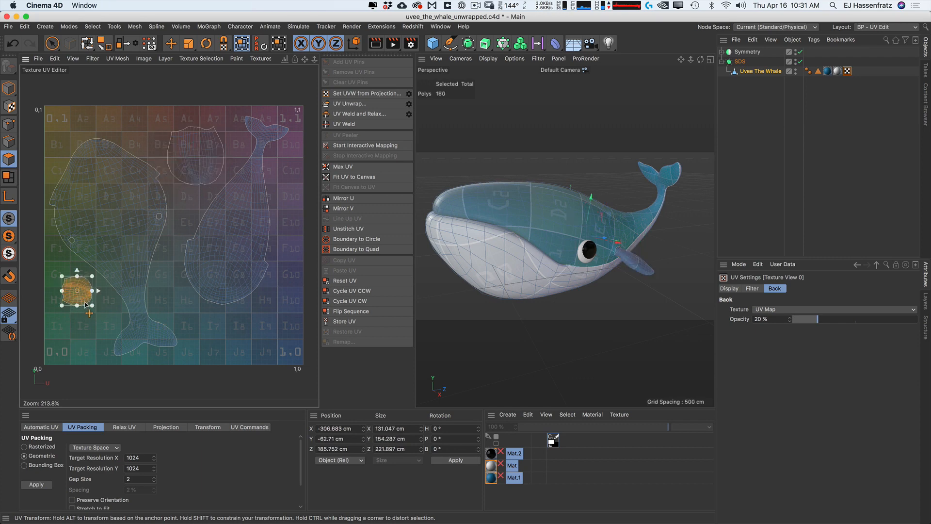
drag(93, 276, 112, 256)
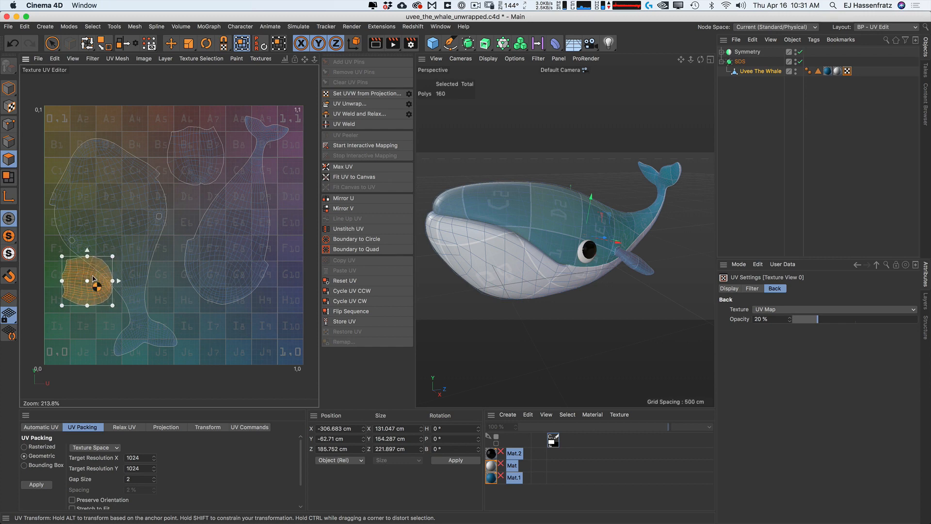
drag(87, 298, 87, 334)
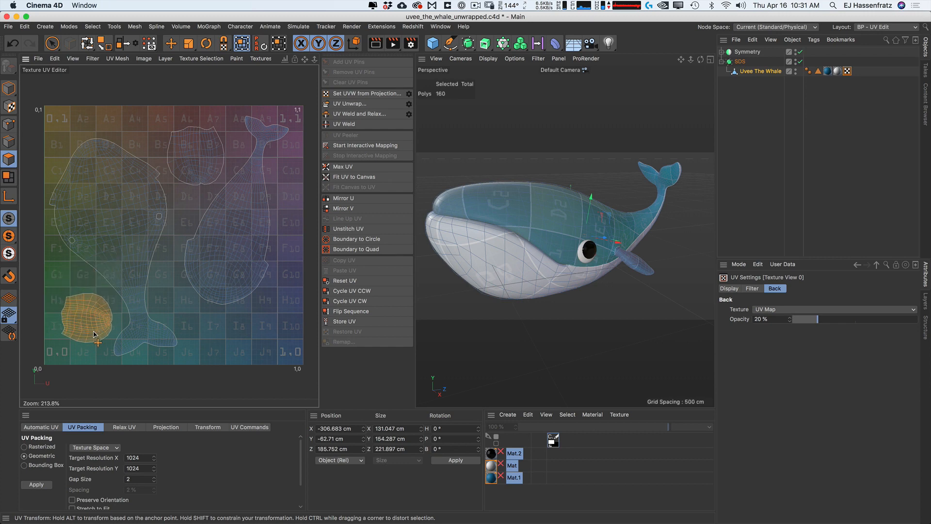
Step: Shift the whale's back island slightly away from the UV canvas edge toward the belly island
double_click(118, 259)
drag(117, 273, 124, 271)
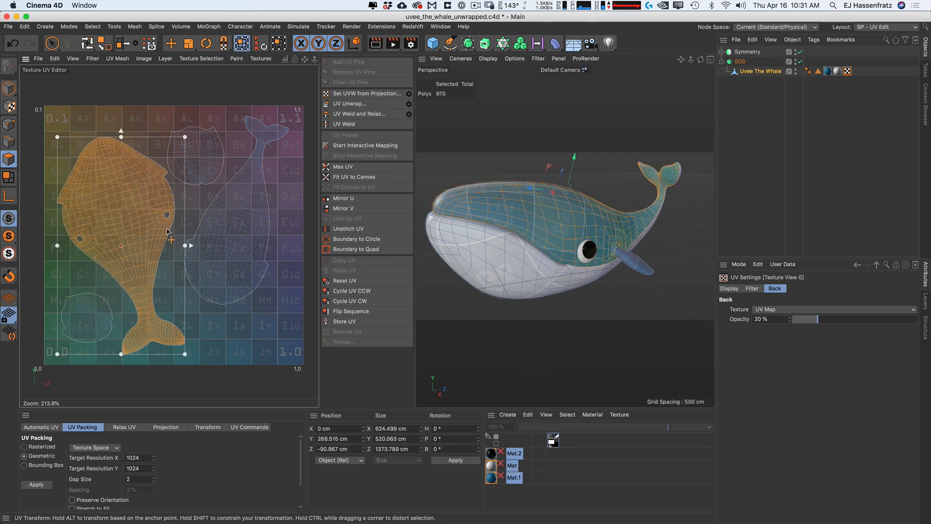
drag(113, 132, 116, 128)
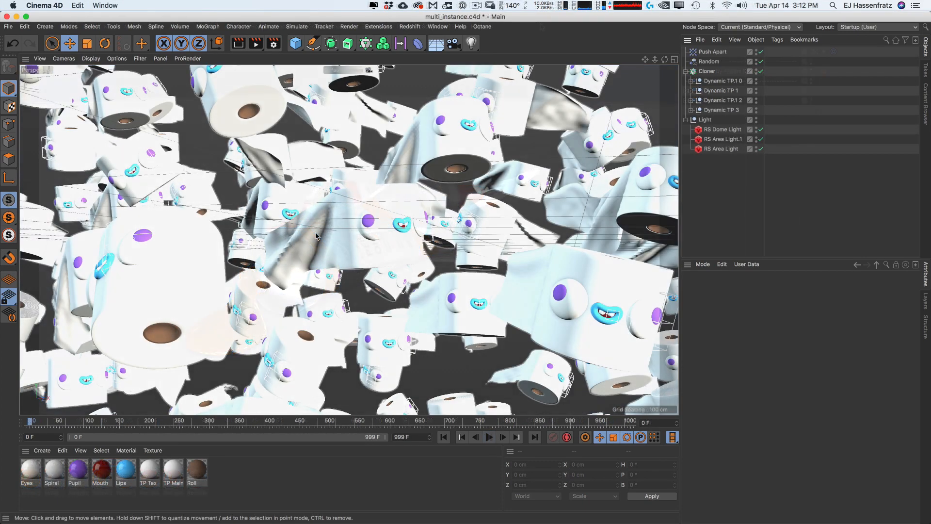
Step: Find and run the Calculate FPS command on the cloned toilet paper scene
key(shift+c)
text(c)
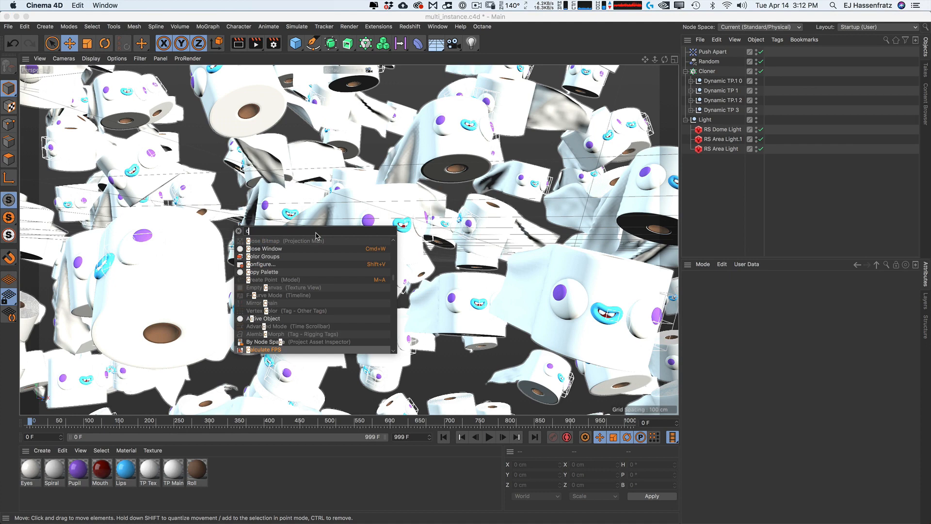
text(alc)
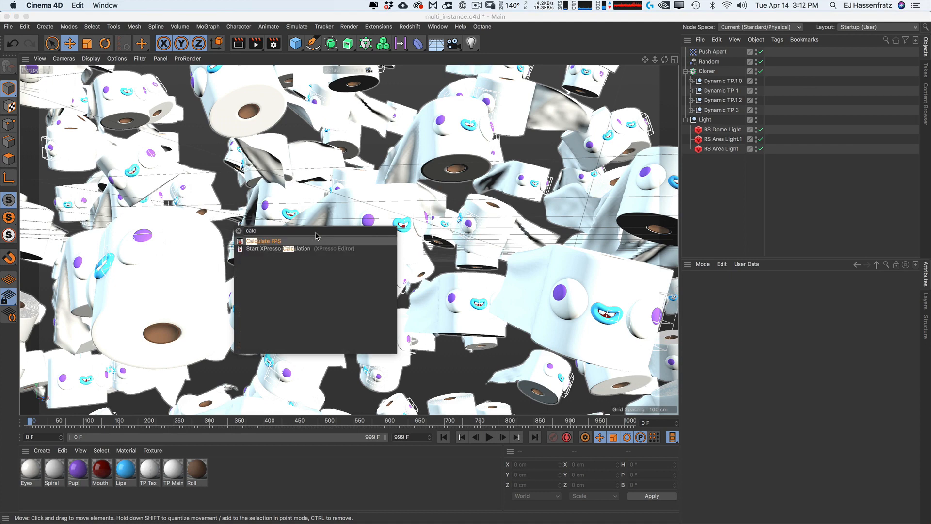
click(259, 241)
drag(354, 236, 537, 220)
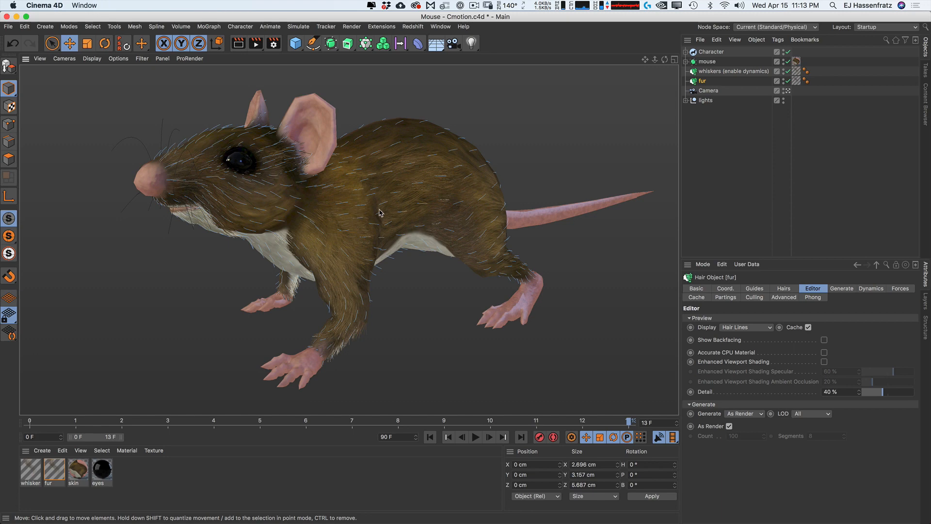
Step: Enable Show Backfacing, Accurate CPU Material and Enhanced Viewport Shading for the mouse's fur object
mouse_move(403, 212)
alt+mouse_down()
mouse_move(428, 214)
mouse_move(344, 210)
mouse_move(403, 211)
alt+mouse_up()
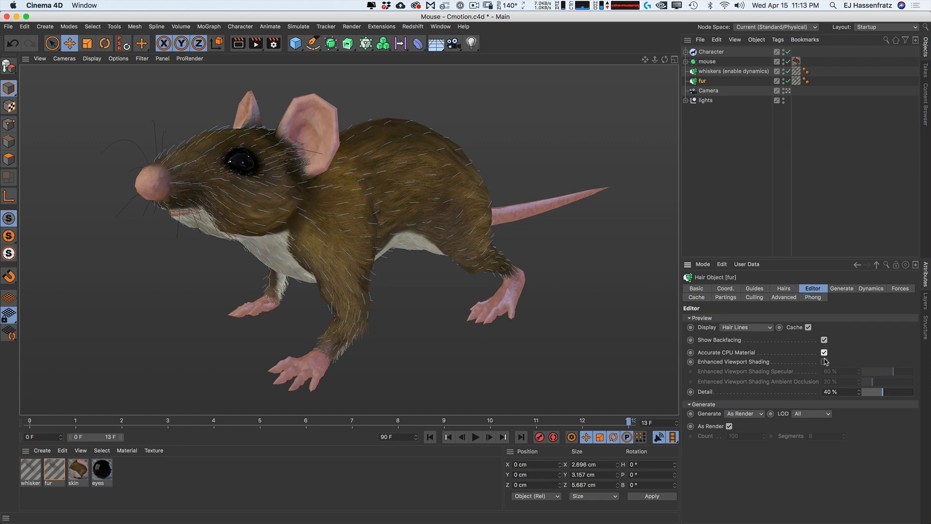
click(825, 361)
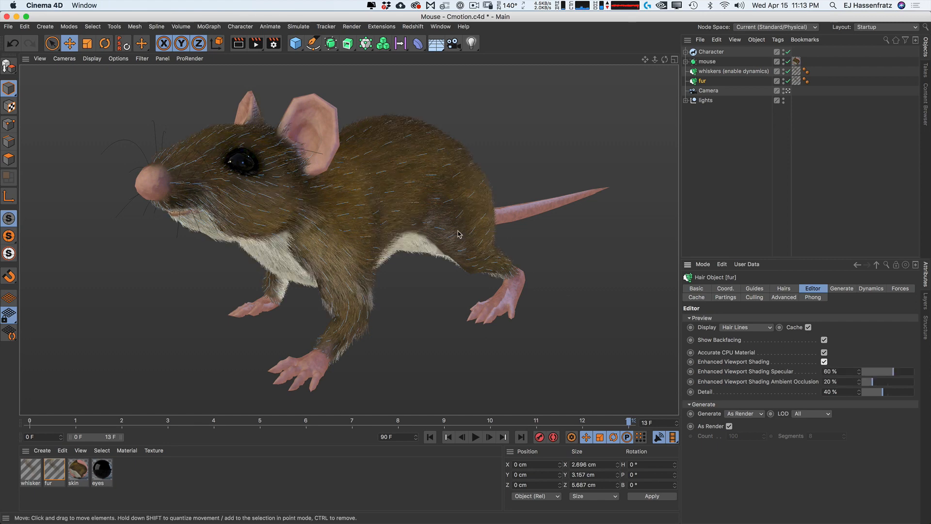
alt+drag(370, 211, 345, 214)
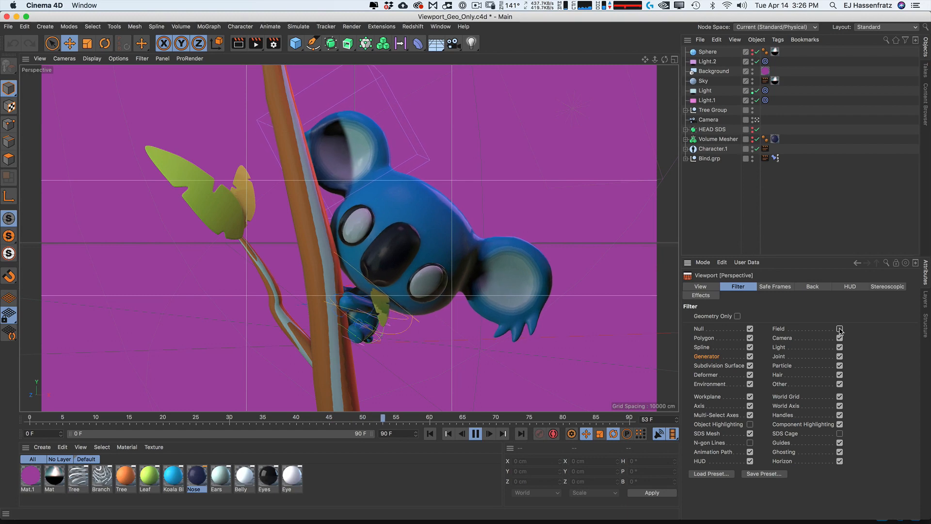
Step: Enable the Field filter and Geometry Only for the koala scene's perspective viewport, without saving a filter preset
click(840, 329)
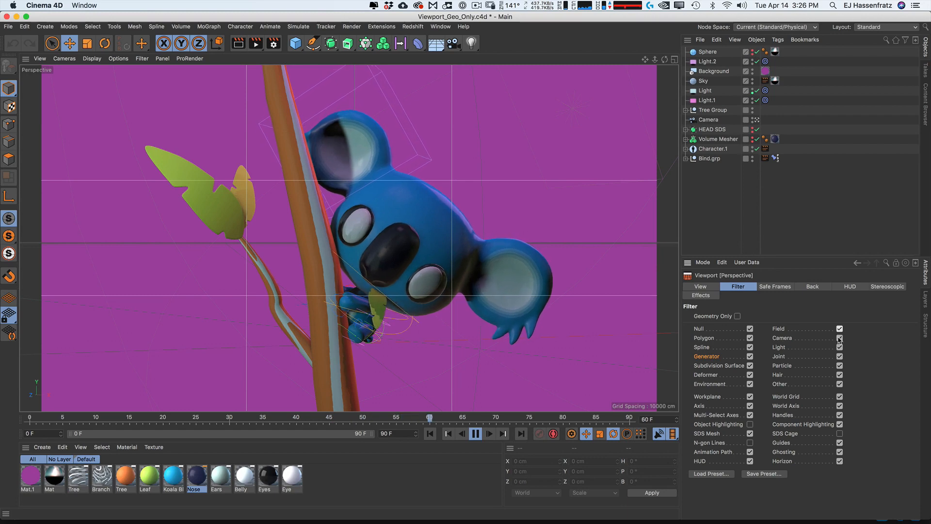
click(765, 474)
drag(780, 431, 545, 318)
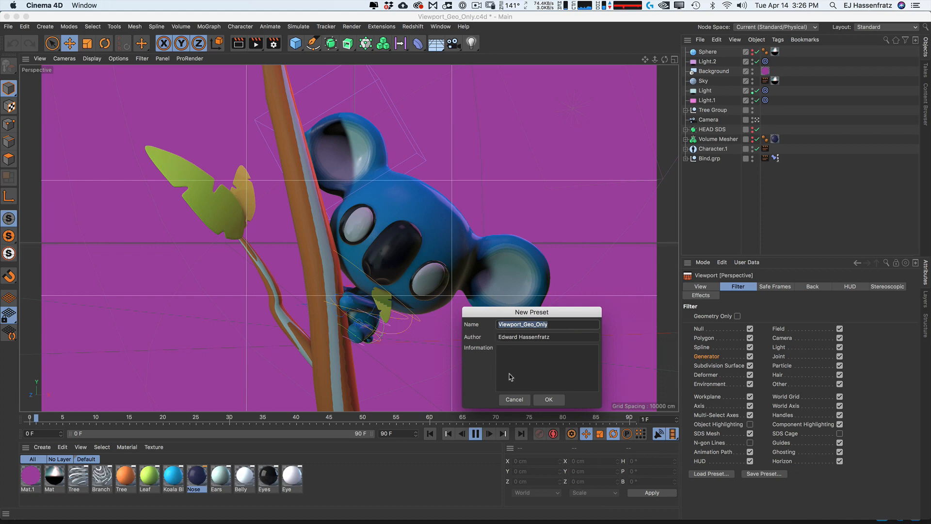
click(515, 400)
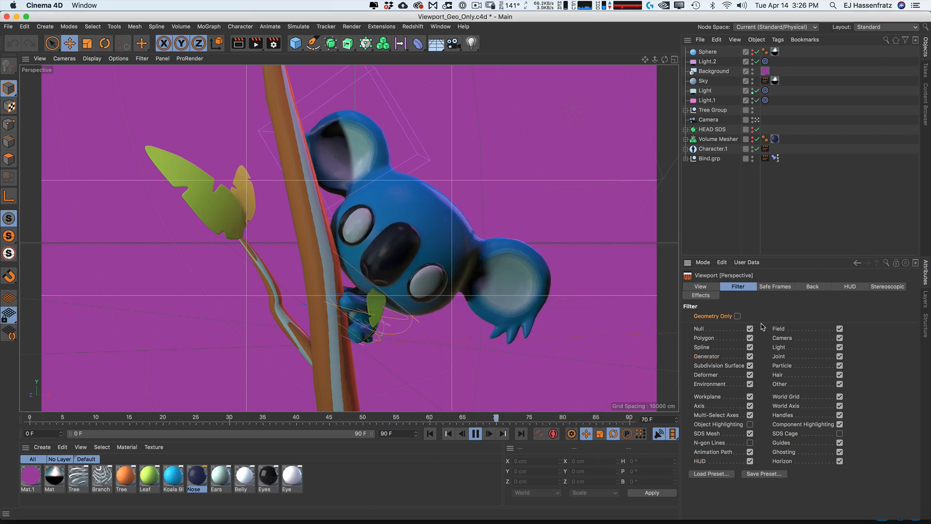
click(737, 316)
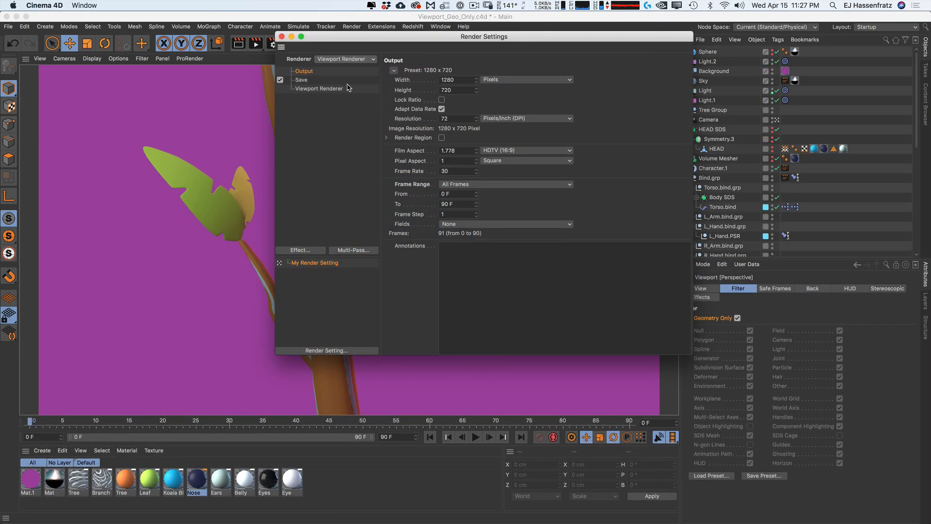
Step: Show the Viewport Renderer's render settings and examine the perspective viewport's Effects options
click(338, 90)
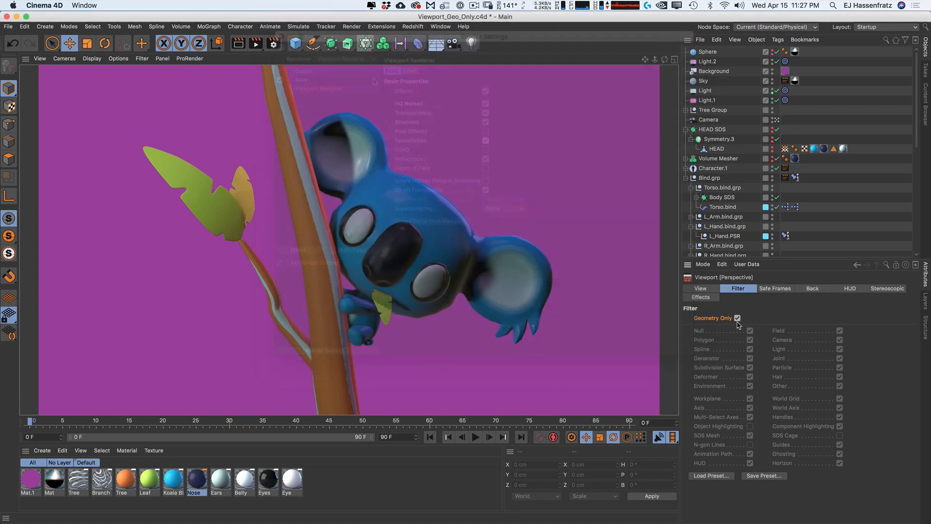
click(705, 298)
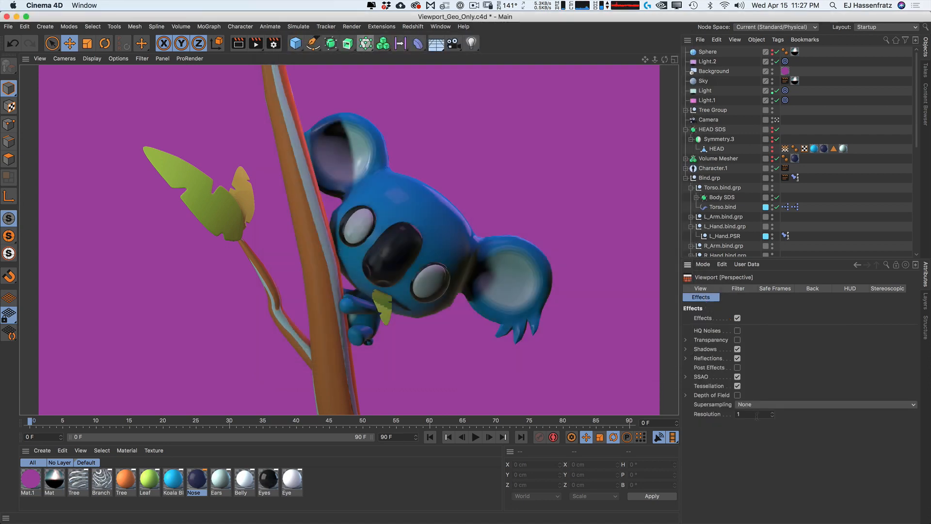
drag(773, 417, 772, 422)
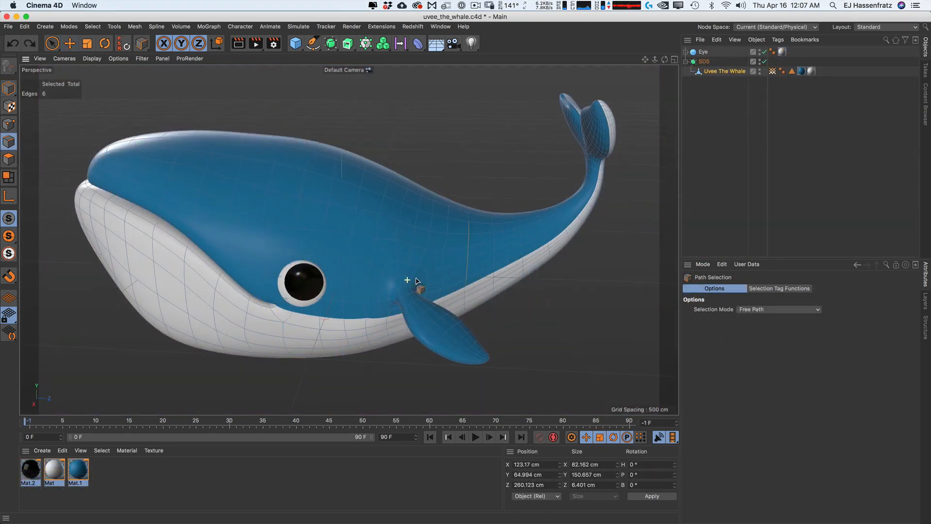
Step: Set the Soft Selection radius to 181 cm, and scale and move the edge loop behind the whale's eye
scroll(435, 268, up, 5)
alt+middle_drag(435, 268, 417, 253)
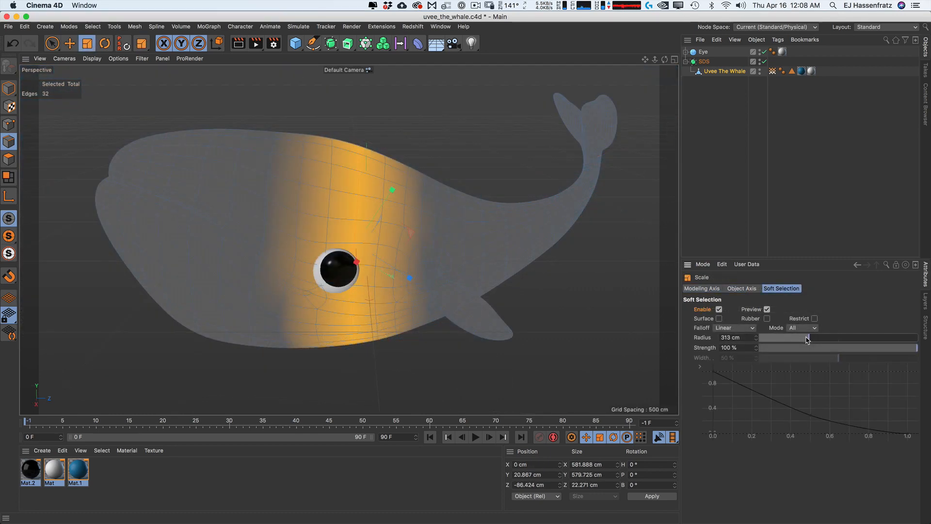
mouse_move(792, 338)
mouse_down()
mouse_move(801, 341)
mouse_move(787, 339)
mouse_up()
drag(505, 229, 505, 234)
key(e)
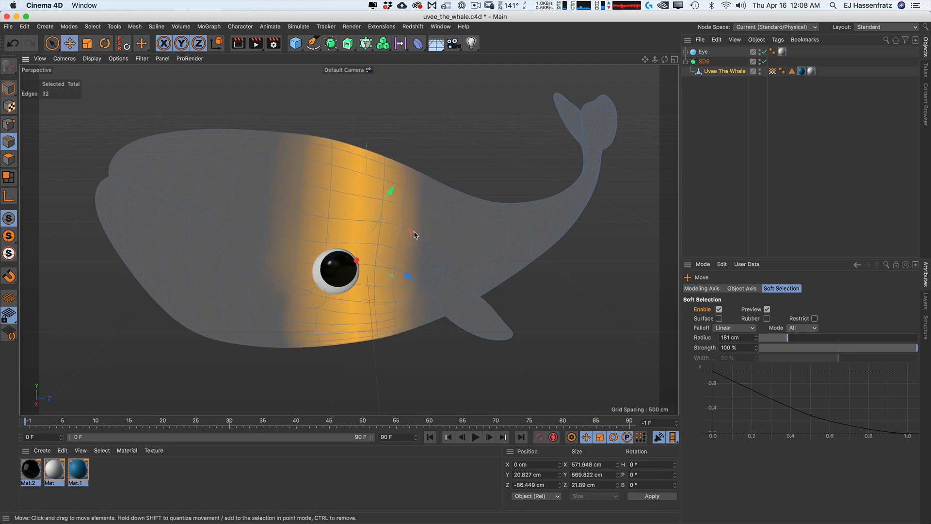
drag(410, 233, 443, 232)
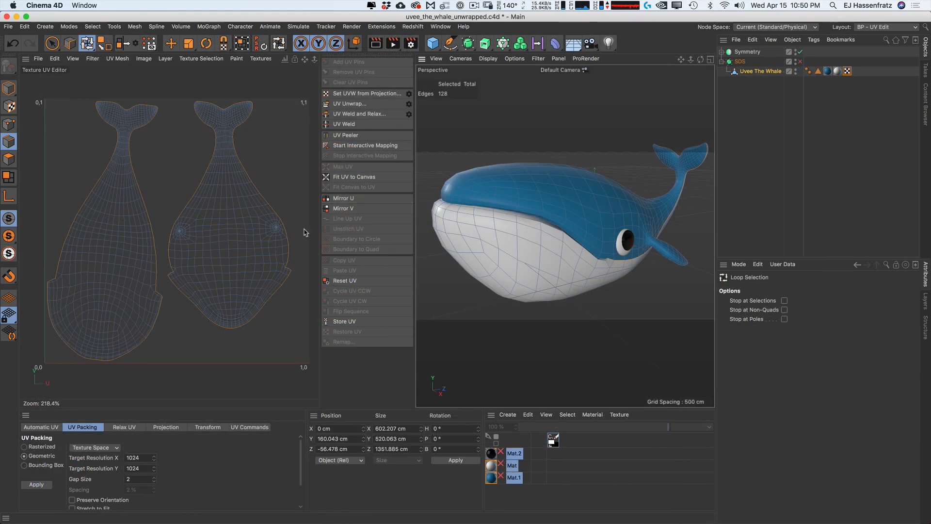
alt+middle_drag(644, 236, 535, 238)
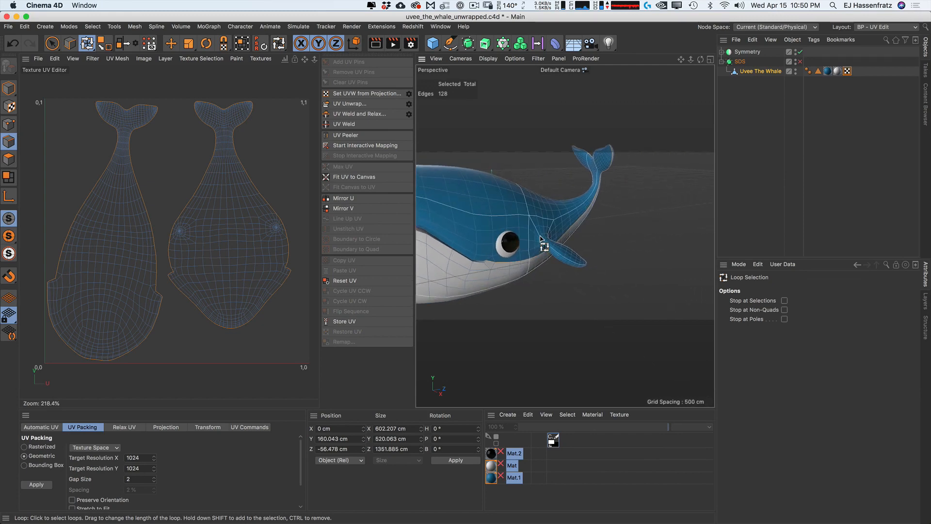
scroll(530, 225, up, 6)
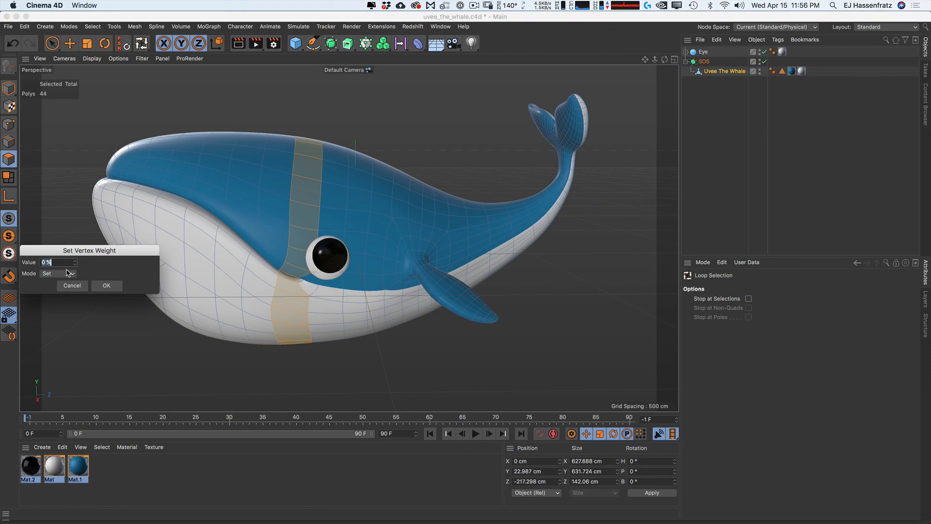
Step: Assign the vertex weight to the polygon loop just in front of the whale's eye
key(Return)
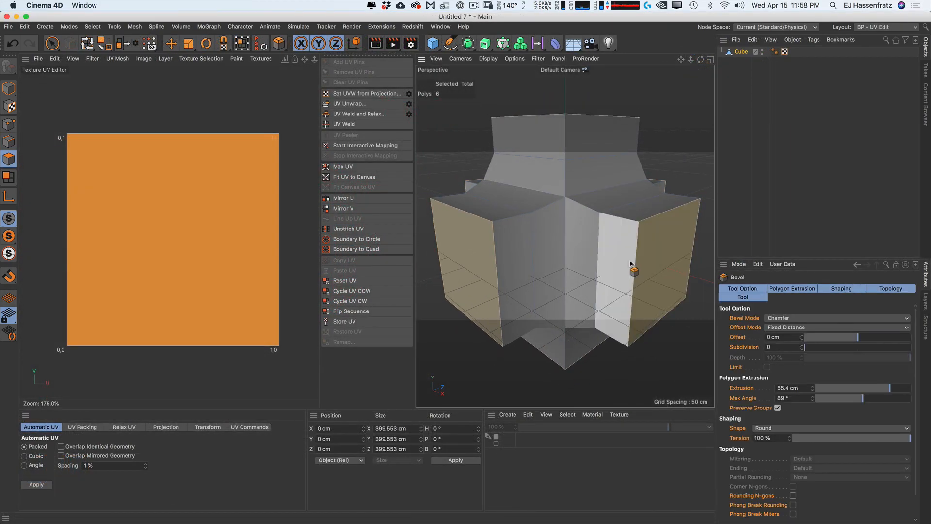
Step: Unwrap the extruded cube with Packed Automatic UV at 1 % spacing
click(37, 485)
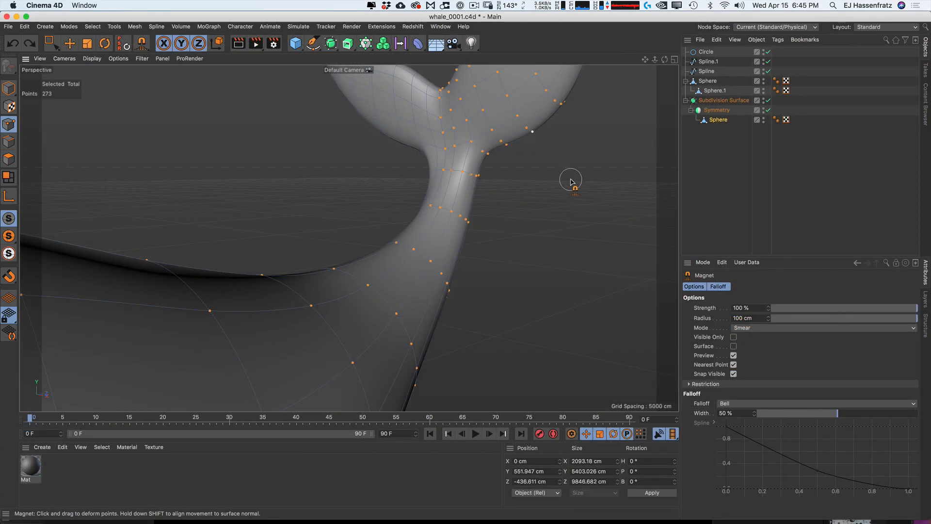
Step: Set the Magnet tool's mode to Smooth for the points around the whale's tail
click(763, 329)
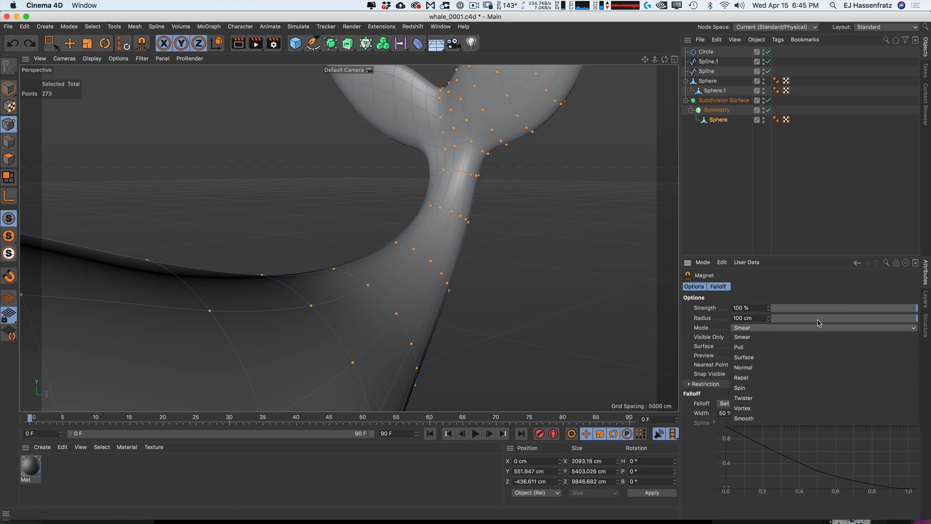
click(796, 418)
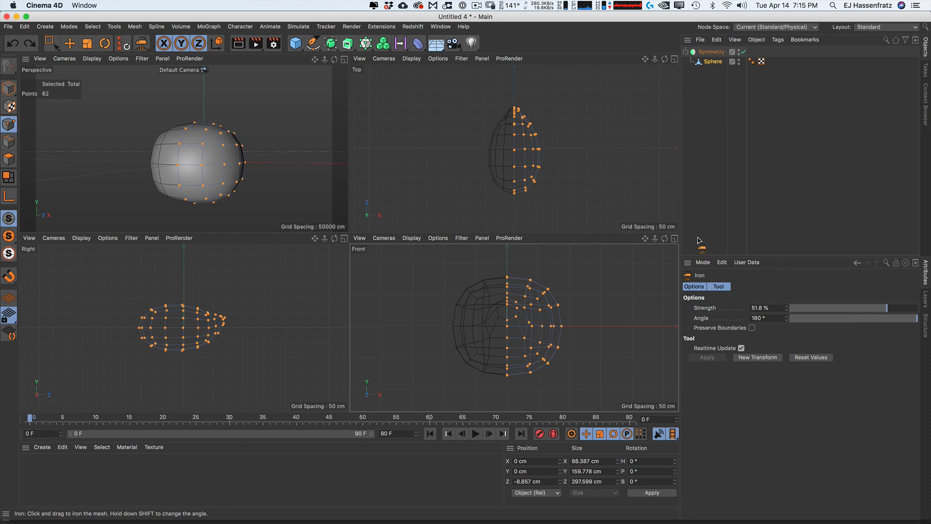
Step: Try ironing the half sphere's points with Preserve Boundaries off, and undo the changes
drag(697, 240, 522, 323)
drag(504, 359, 755, 198)
key(super+z)
key(super+z)
key(super+z)
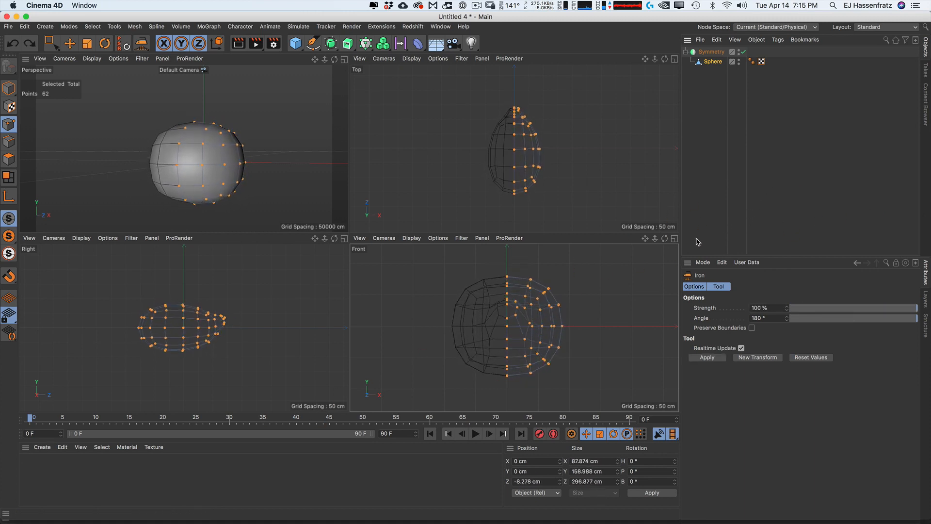
Step: Enable Preserve Boundaries and iron the half sphere's points again
click(751, 328)
drag(468, 356, 659, 258)
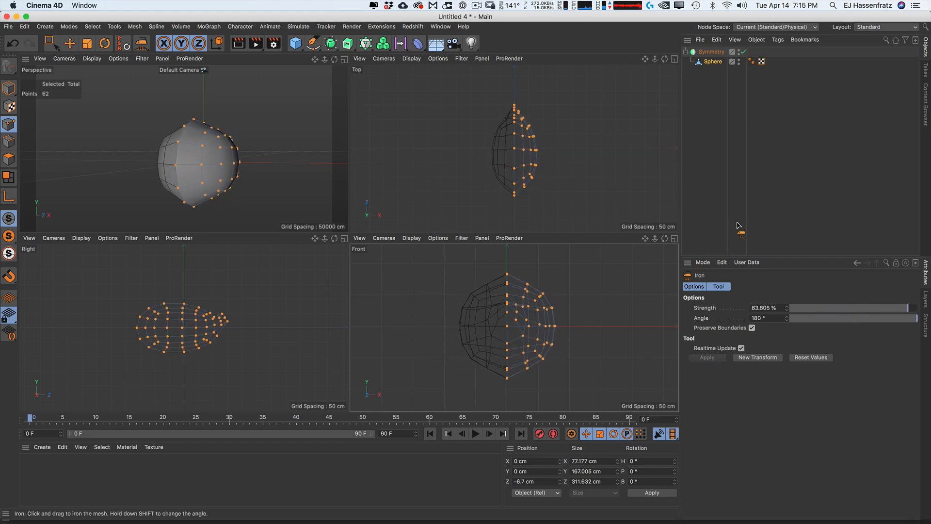
drag(737, 225, 601, 284)
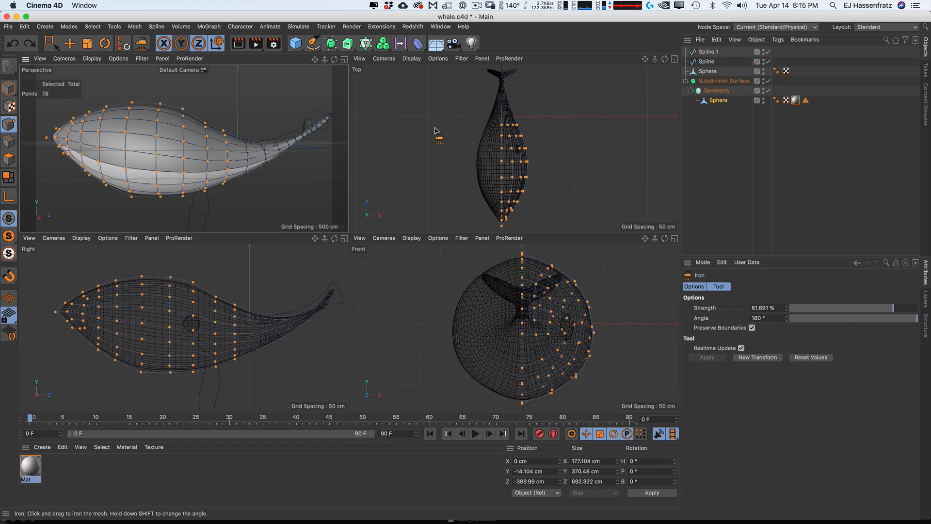
Step: Iron the whale body's selected points, comparing Preserve Boundaries off and on
drag(436, 131, 409, 135)
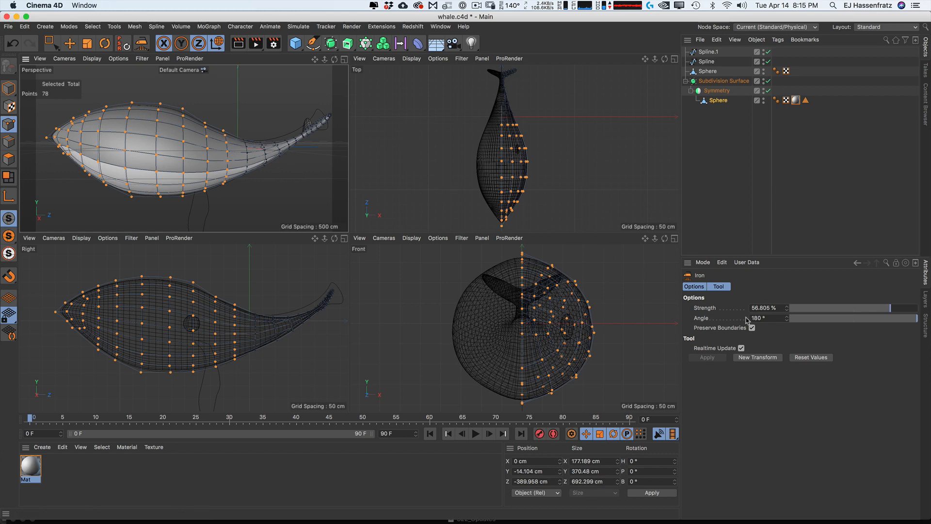
drag(341, 178, 481, 194)
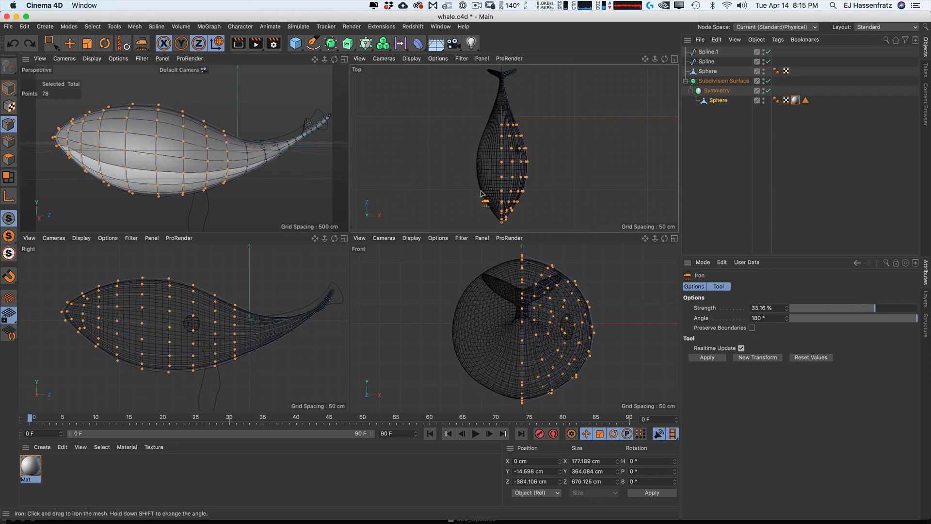
click(752, 327)
drag(302, 202, 280, 191)
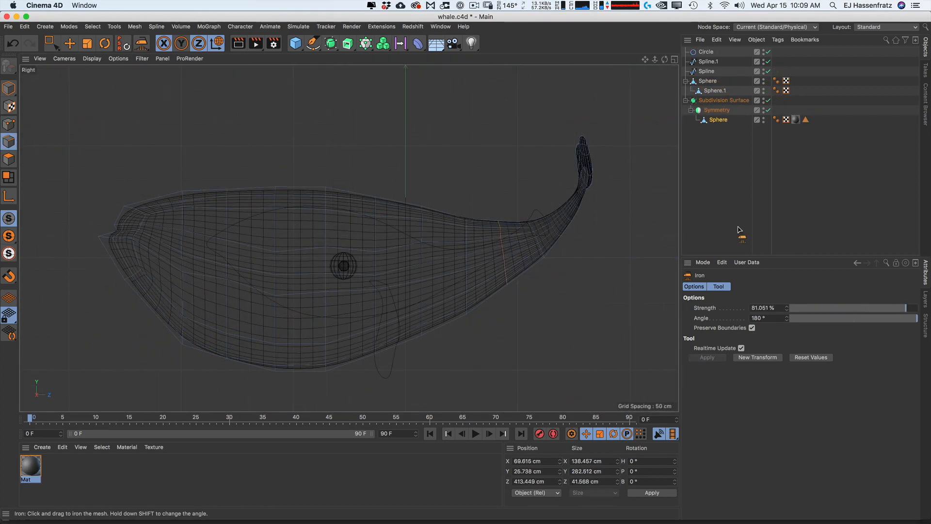
Step: Iron the selected edge loop before the whale's tail to about 97% strength, and the next loop tailward to about 16%
drag(780, 217, 776, 218)
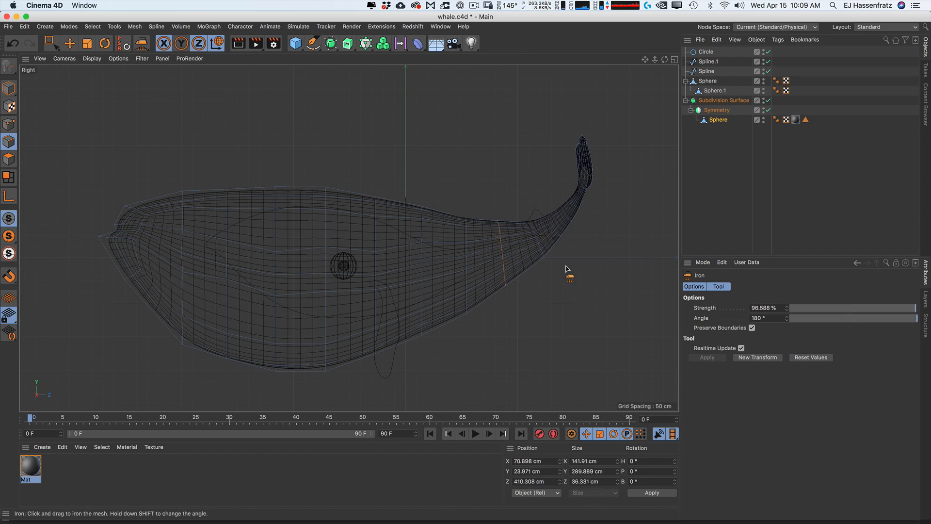
key(u)
key(l)
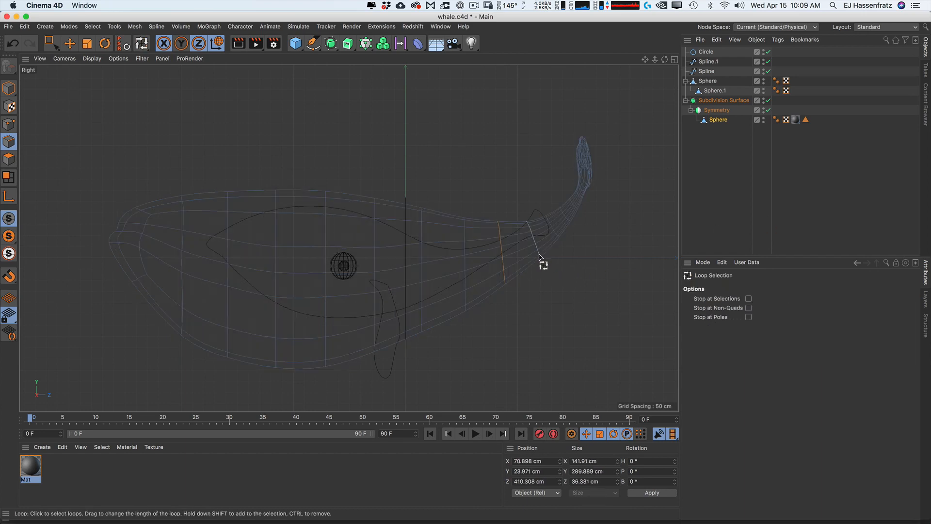
click(540, 257)
right_click(540, 291)
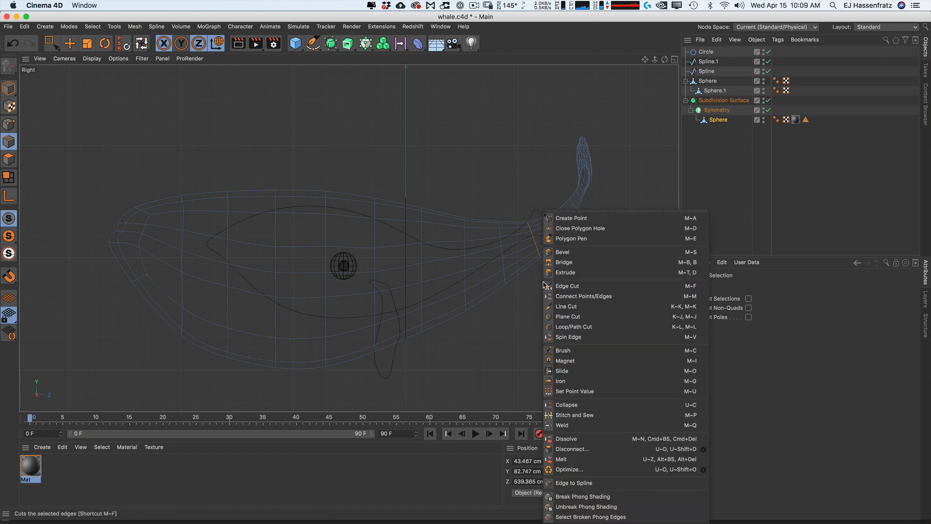
click(565, 381)
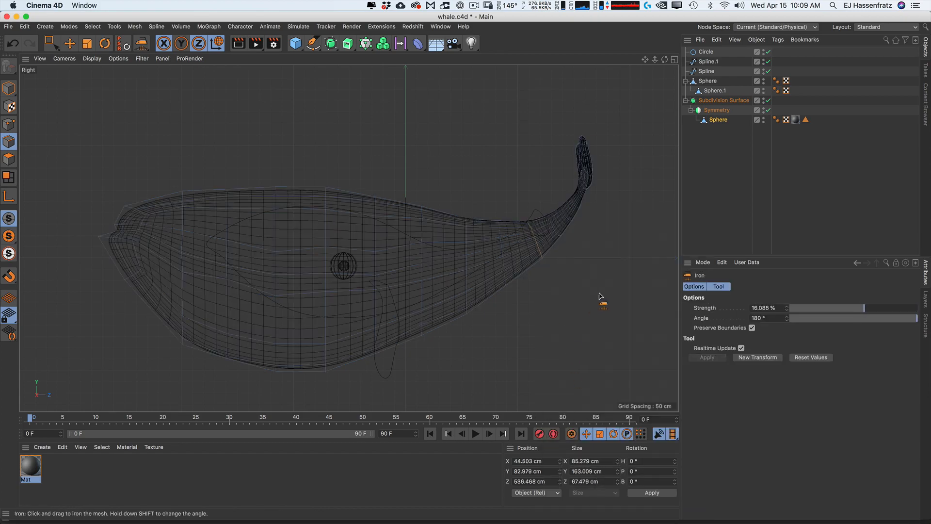
key(u)
key(l)
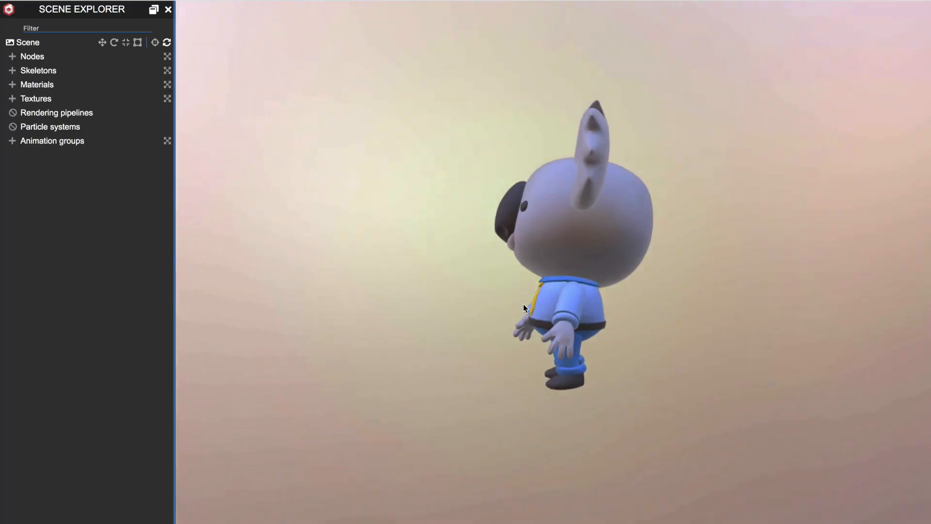
Step: Switch to the Babylon.js viewer and inspect the exported koala model from several sides
drag(523, 304, 609, 401)
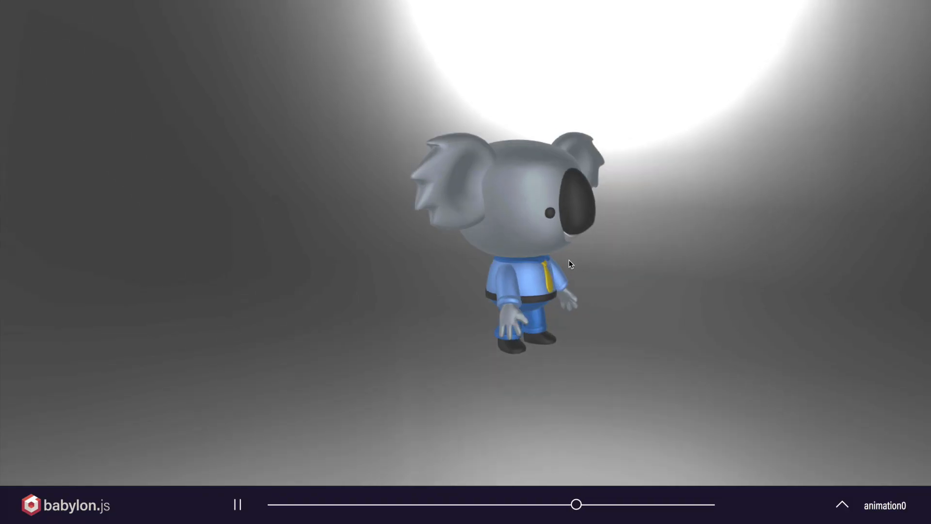
drag(569, 263, 481, 266)
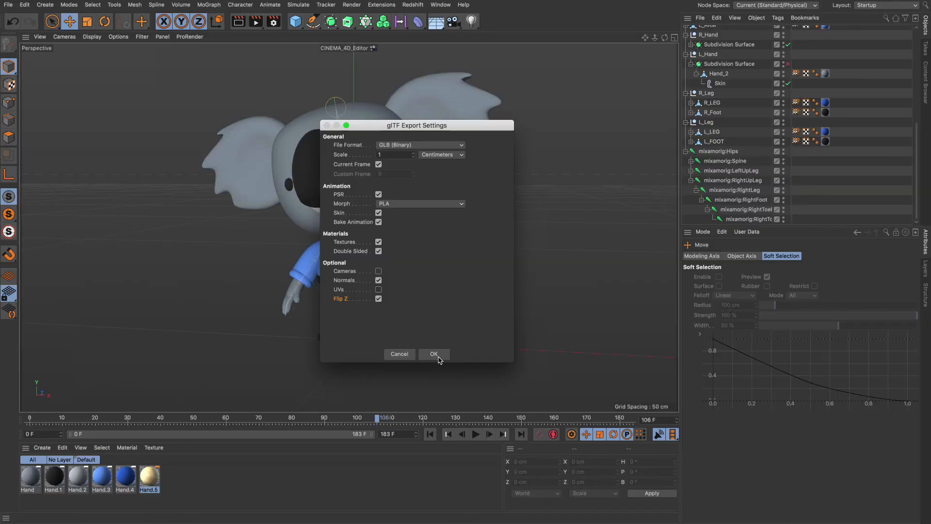
Step: Accept the GLB (Binary) glTF export settings in Cinema 4D and save the exported koala file
click(435, 355)
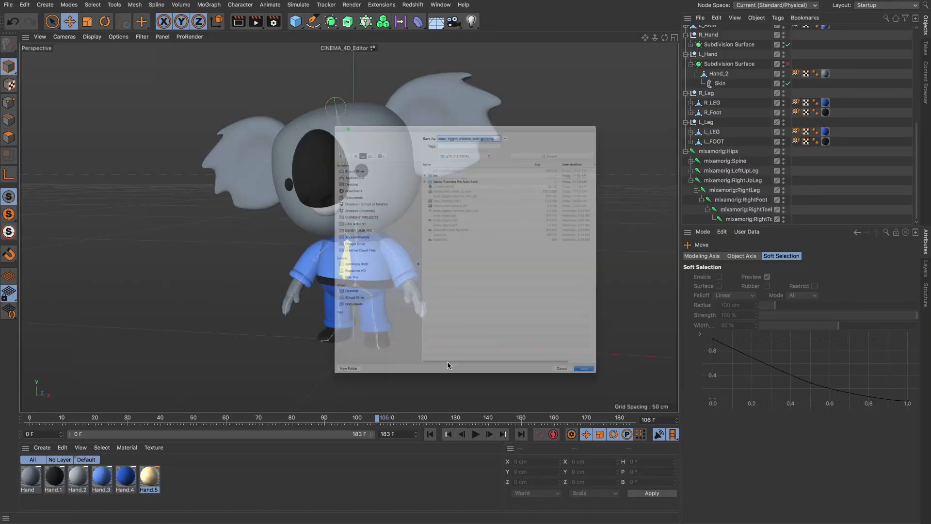
click(692, 477)
key(Return)
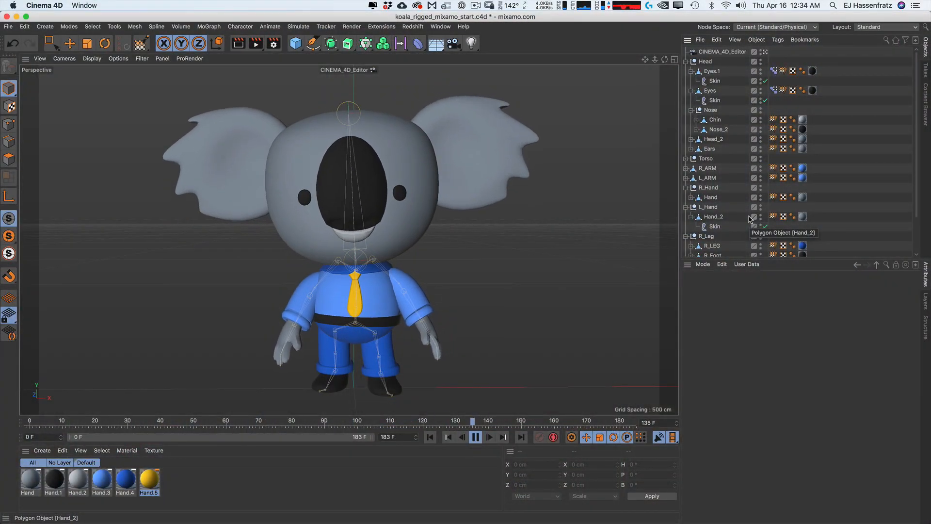
Step: Start a glTF export of the koala scene and review the available file formats, keeping glTF
click(11, 28)
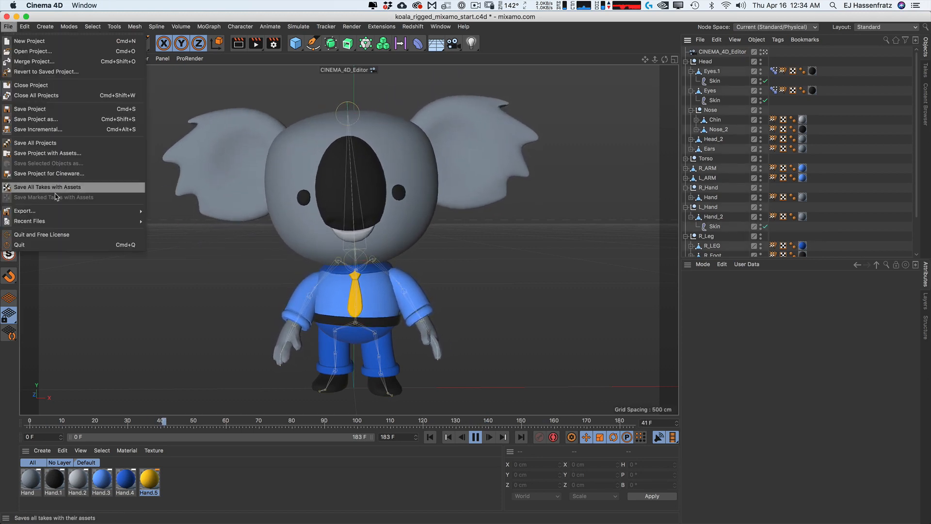
mouse_move(54, 211)
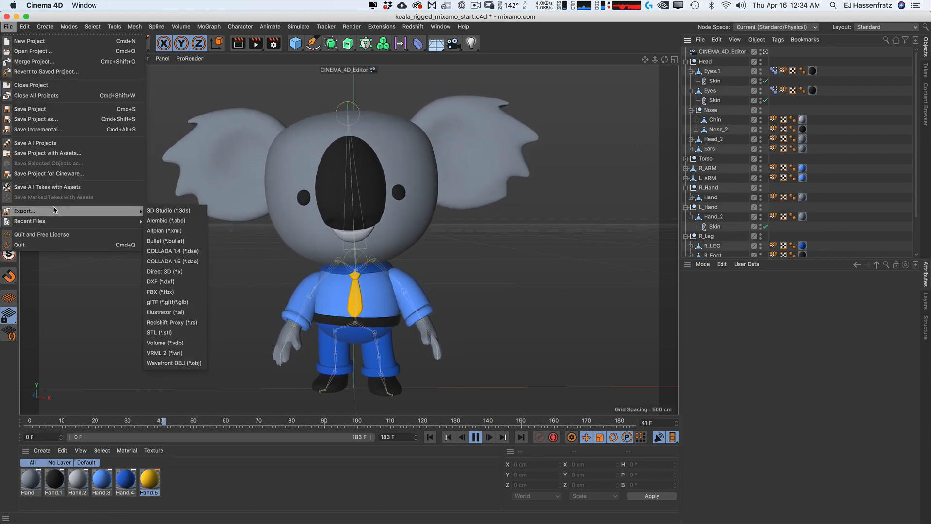
click(199, 302)
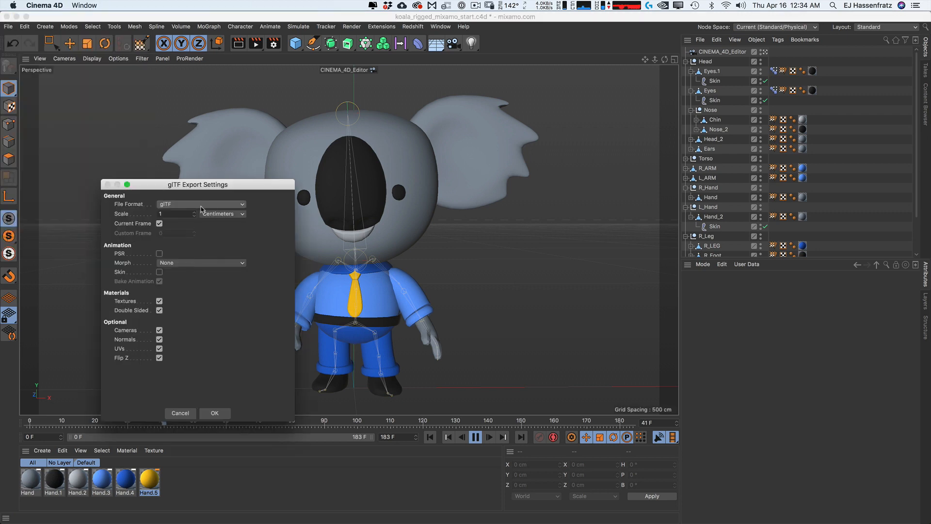
drag(217, 189, 434, 131)
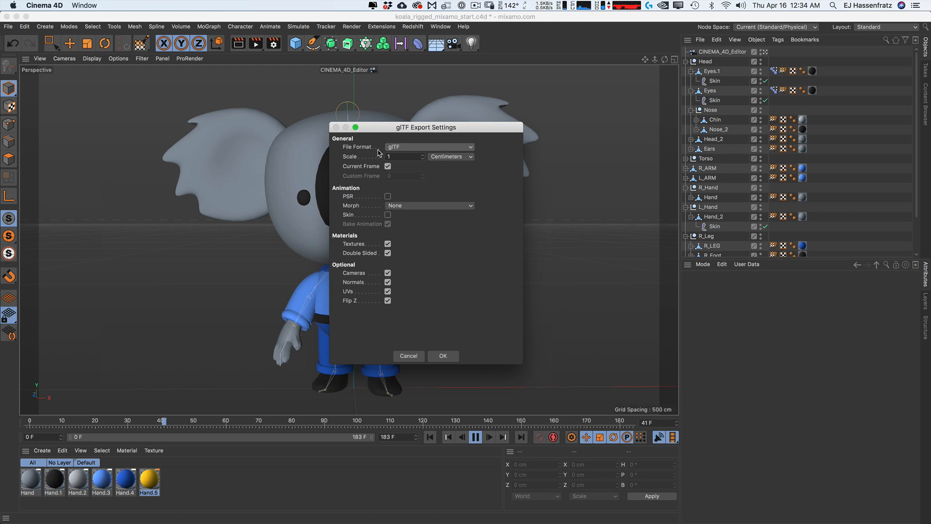
click(425, 146)
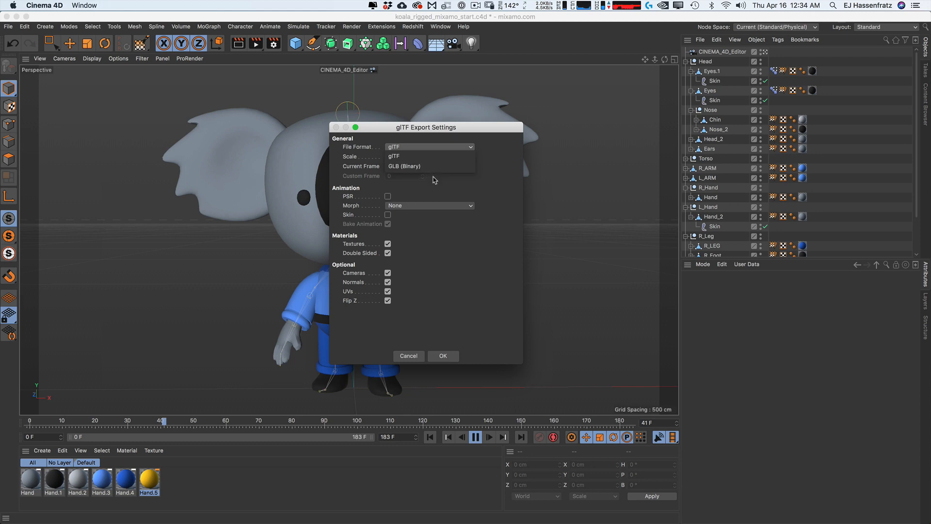
click(449, 194)
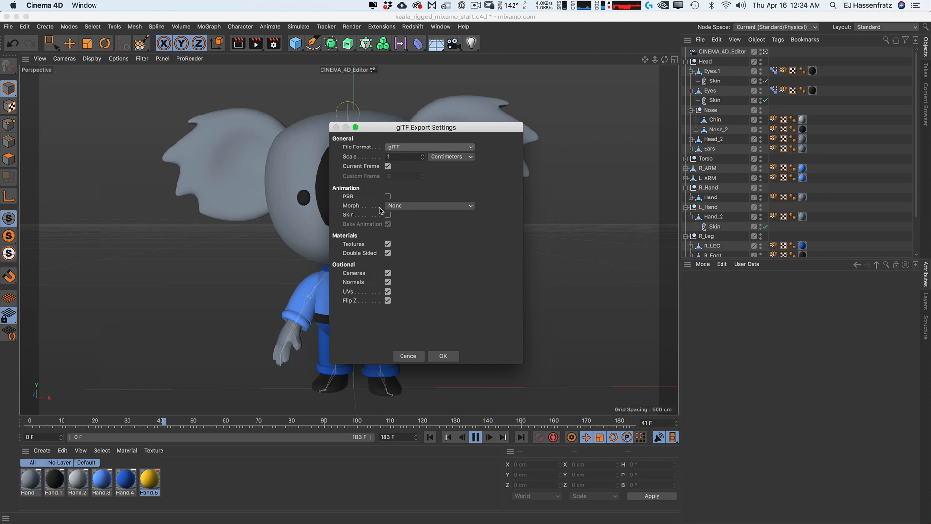
Step: Review the Morph options, keeping None, and enable Skin in the glTF export settings
click(418, 206)
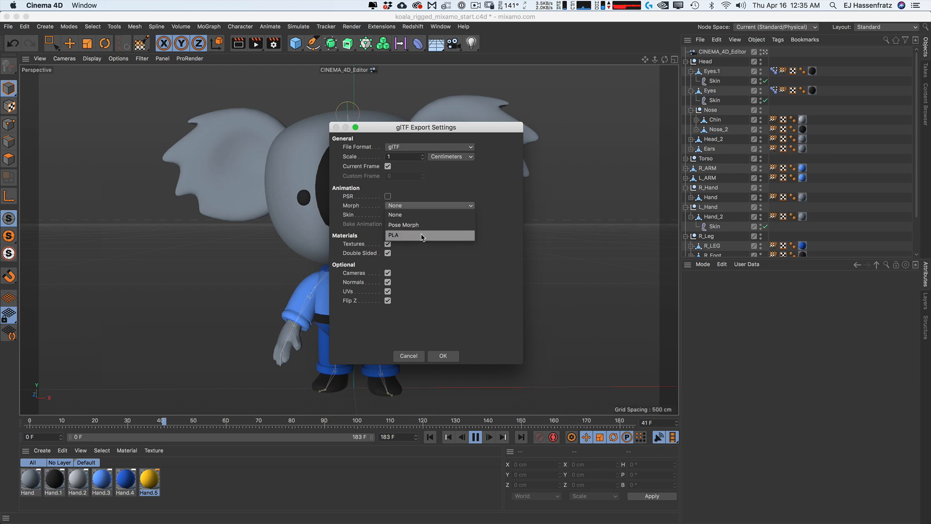
click(457, 280)
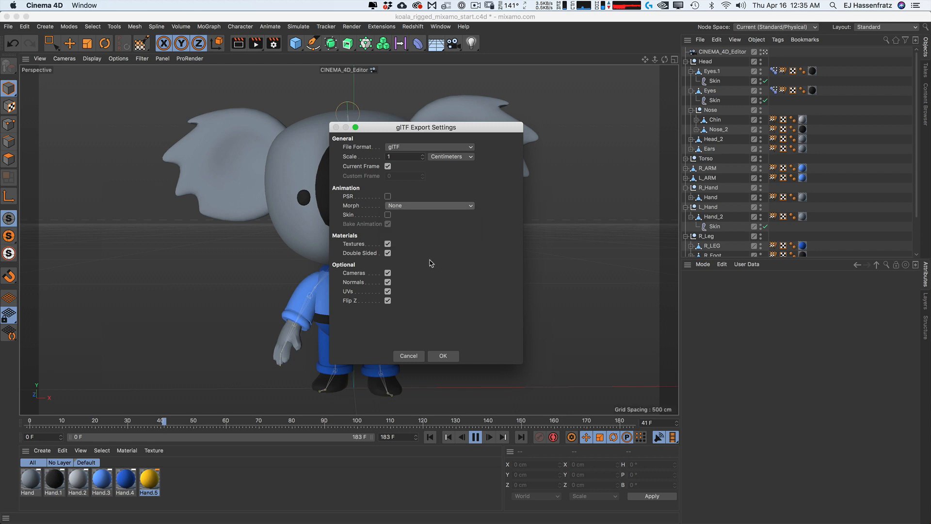
click(387, 214)
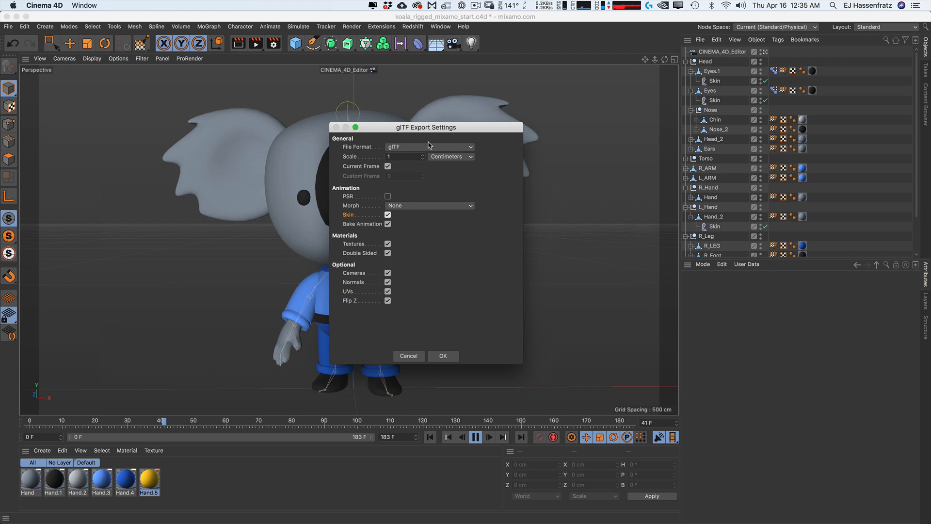
drag(453, 127, 566, 116)
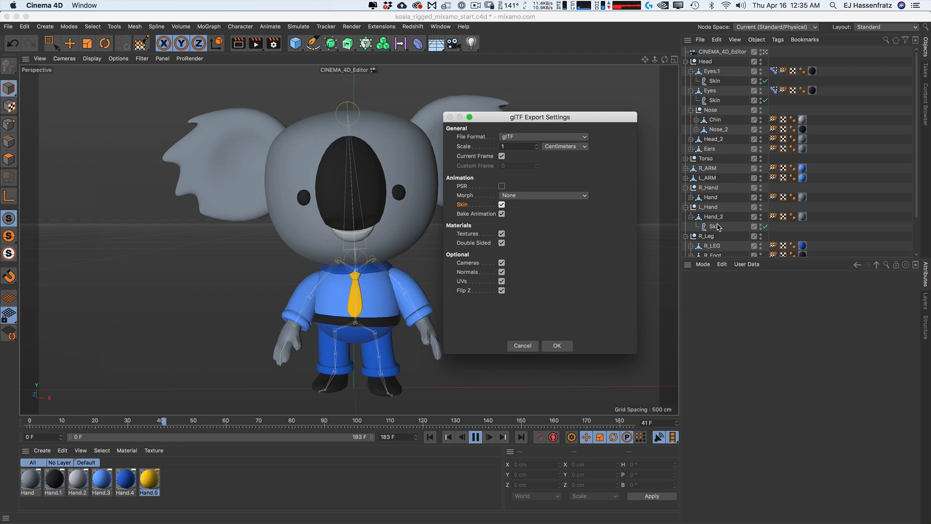
drag(555, 120, 521, 123)
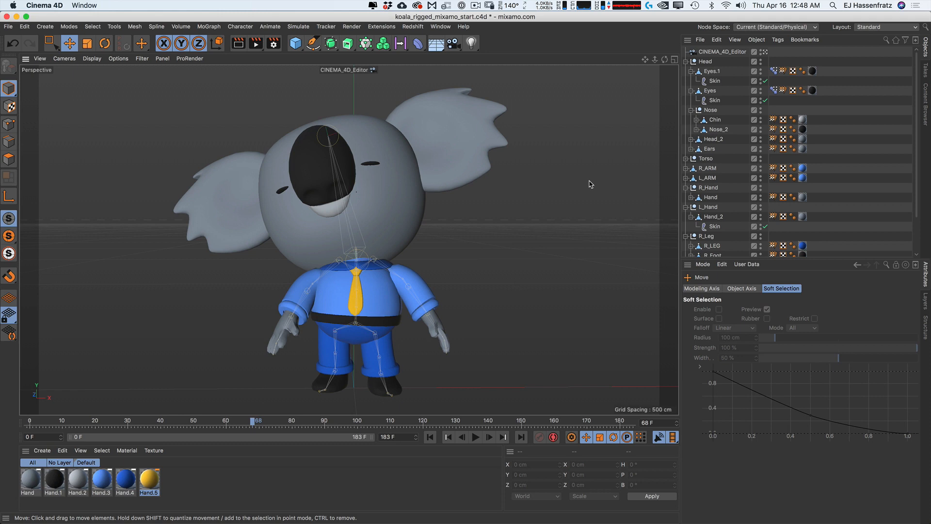
Step: Display the joint weights of Hand_2 with the Weight tool and examine them across the hand and fingers
click(773, 216)
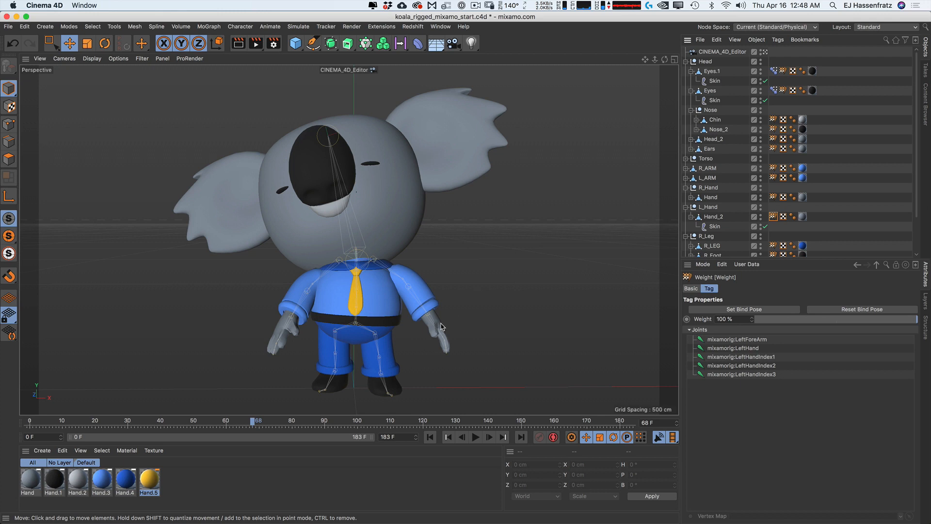
double_click(773, 217)
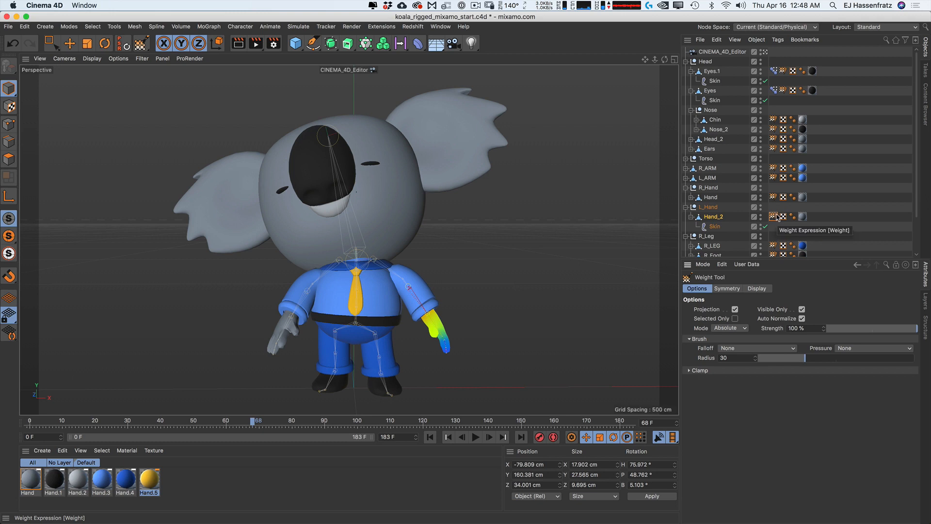
scroll(449, 318, up, 5)
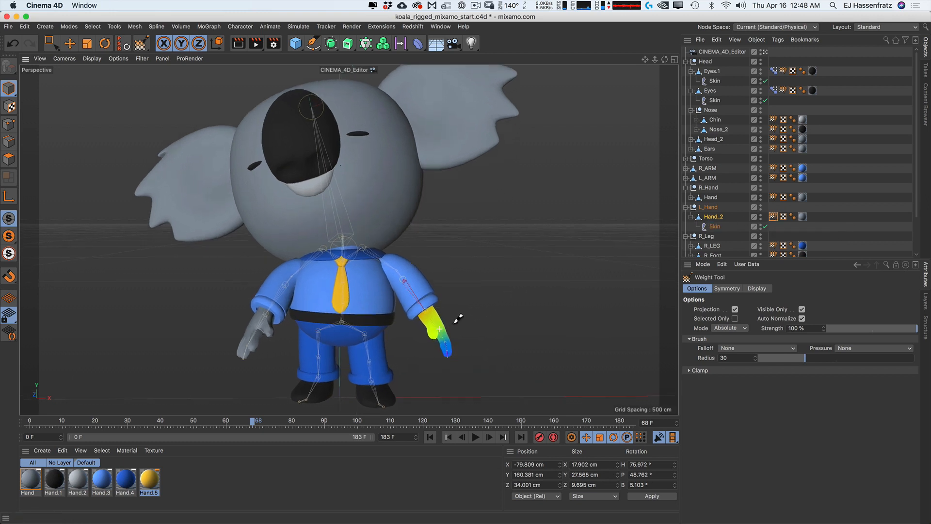
scroll(431, 319, up, 2)
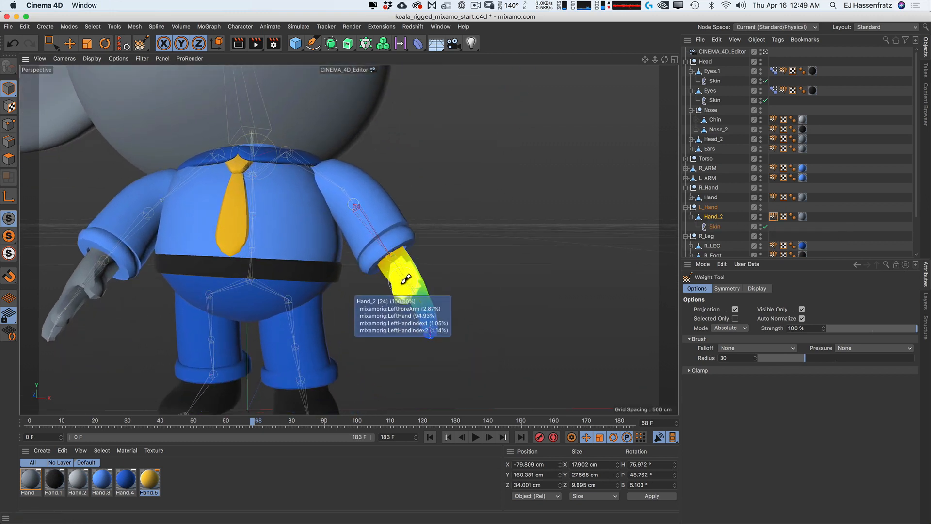
scroll(436, 281, up, 3)
mouse_move(439, 269)
mouse_down()
mouse_move(425, 283)
mouse_move(433, 290)
mouse_up()
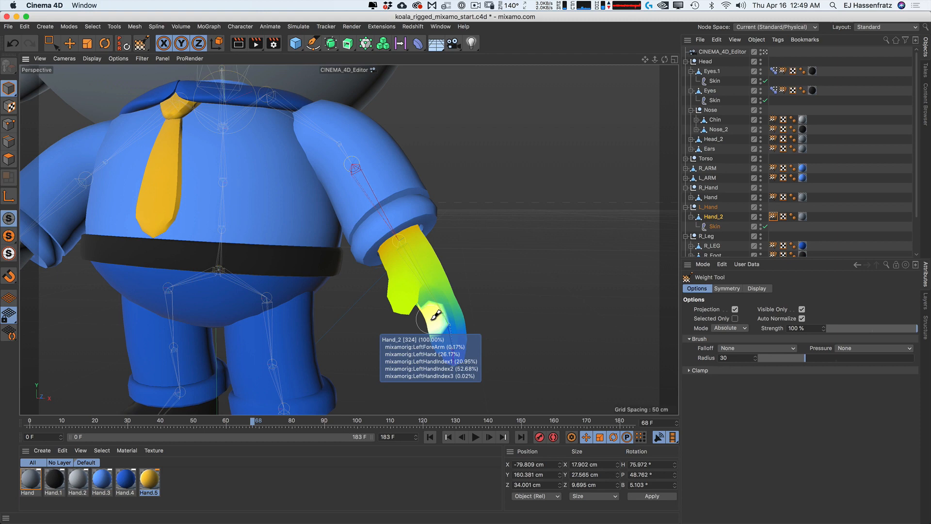
scroll(436, 315, down, 5)
scroll(436, 315, down, 3)
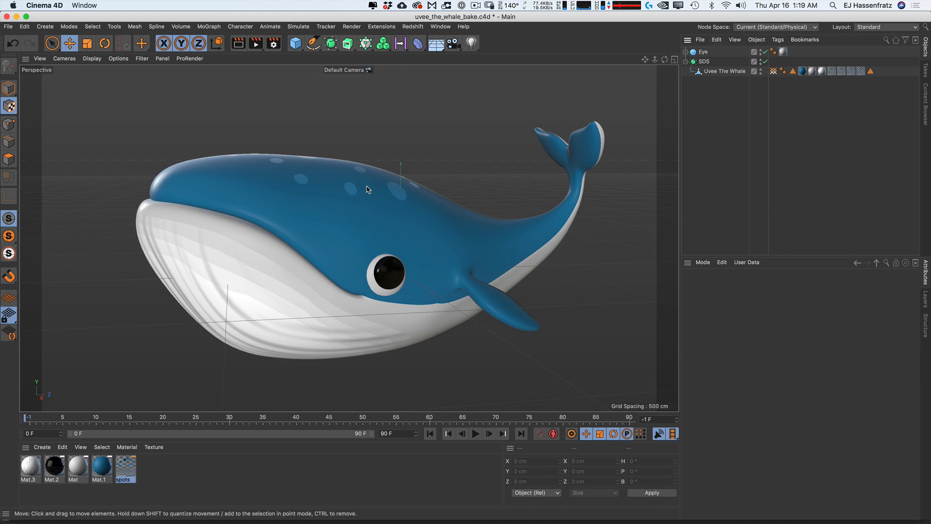
Step: Inspect the Mat.3, Mat and Mat.1 material tags and the vertex map on Uvee The Whale
click(821, 72)
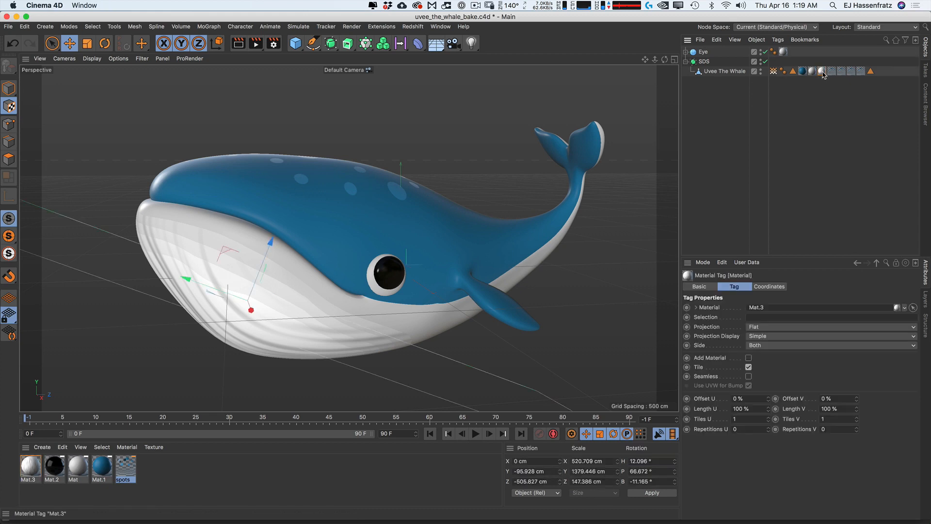
click(812, 72)
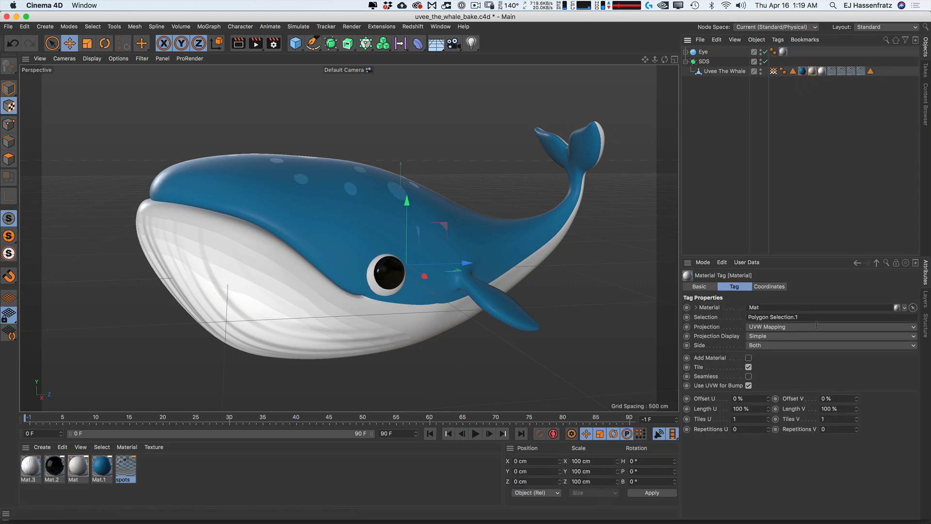
click(803, 71)
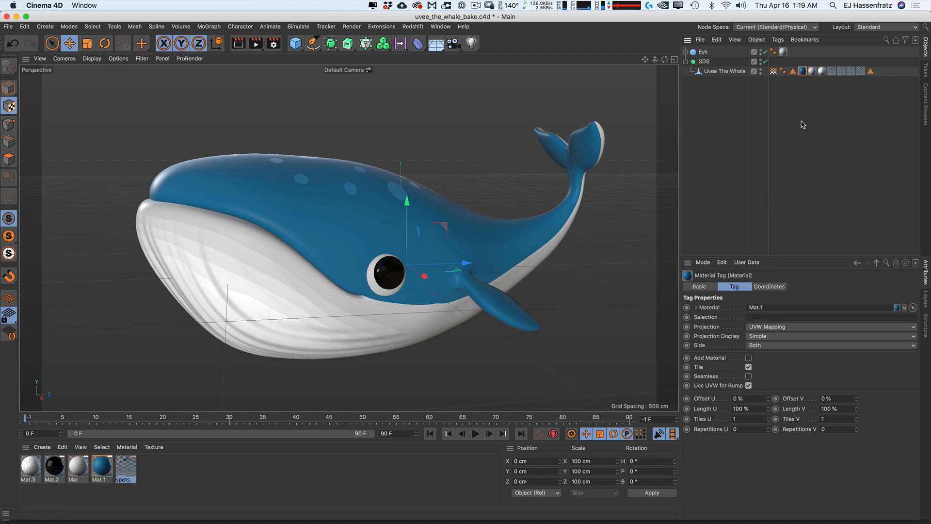
click(822, 71)
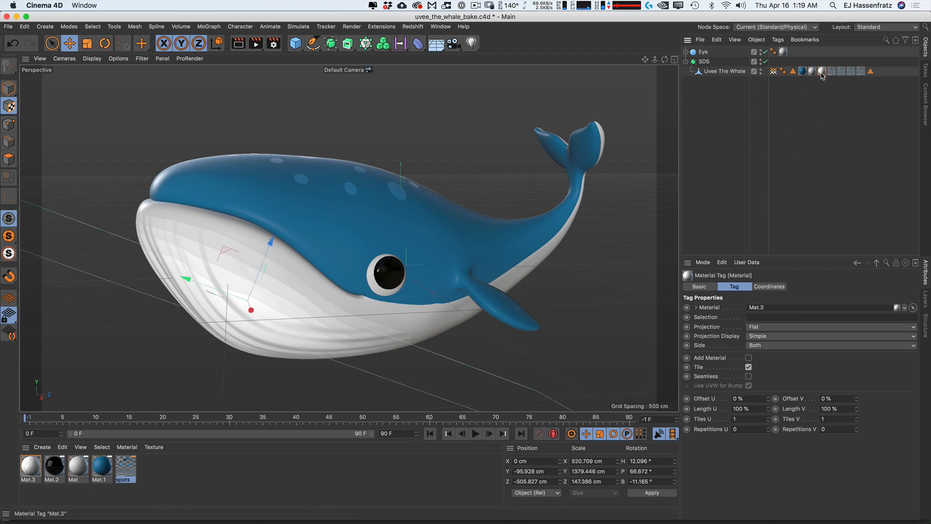
click(773, 72)
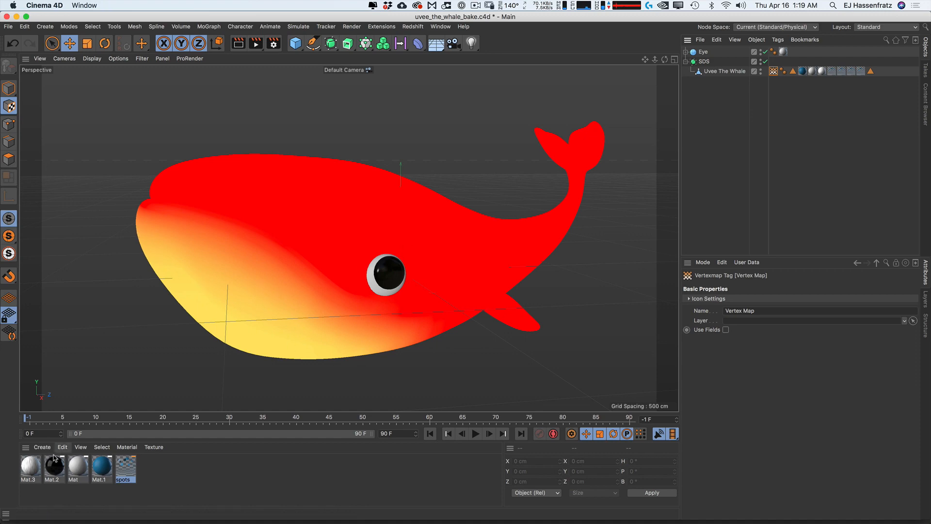
Step: Examine the Mat.3 material's noise shader in Color, its Reflectance and its Alpha texture
double_click(30, 465)
drag(290, 79, 629, 120)
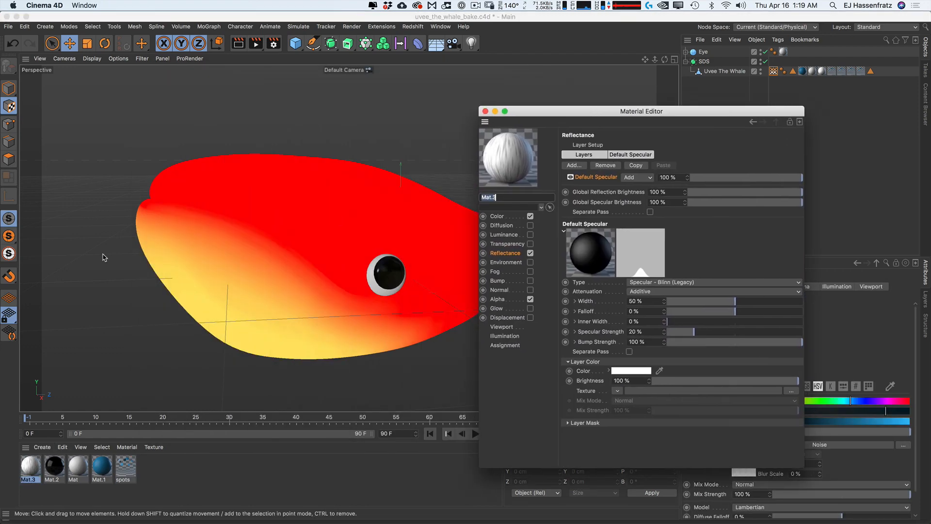
click(509, 216)
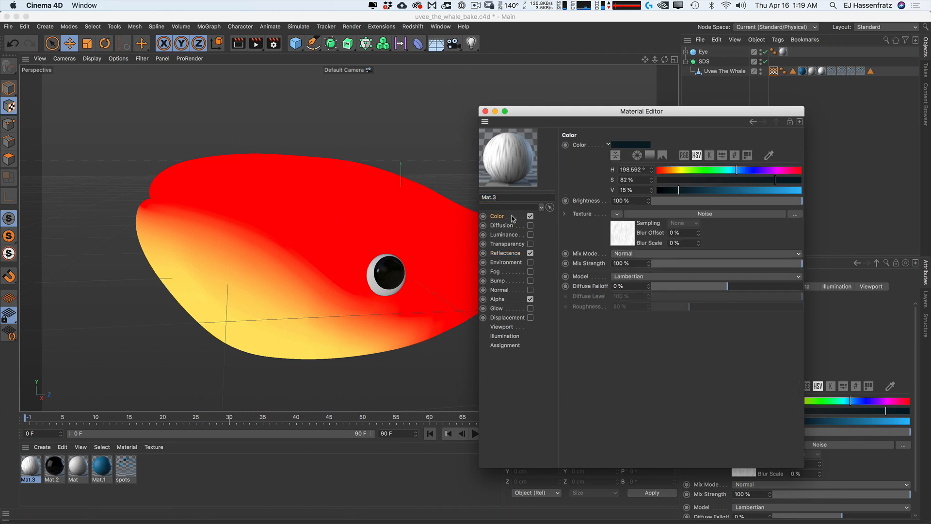
click(679, 215)
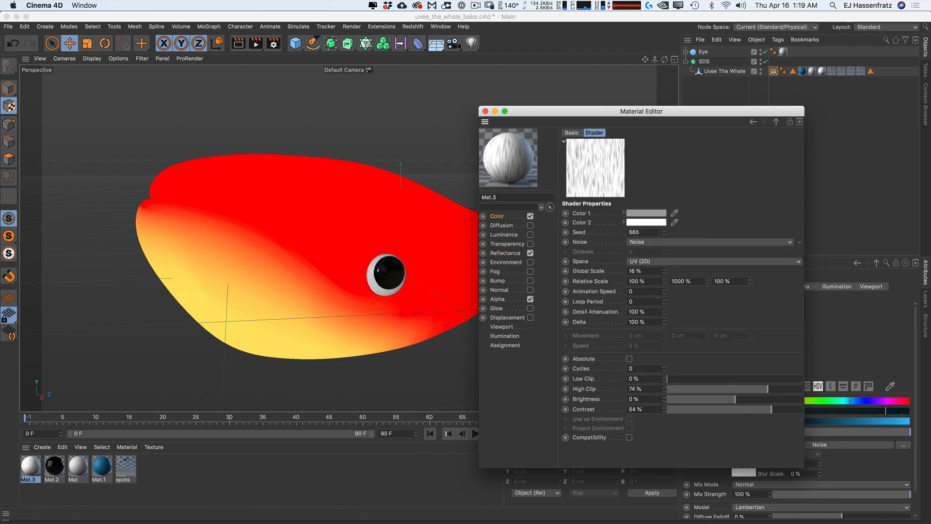
click(505, 253)
click(508, 300)
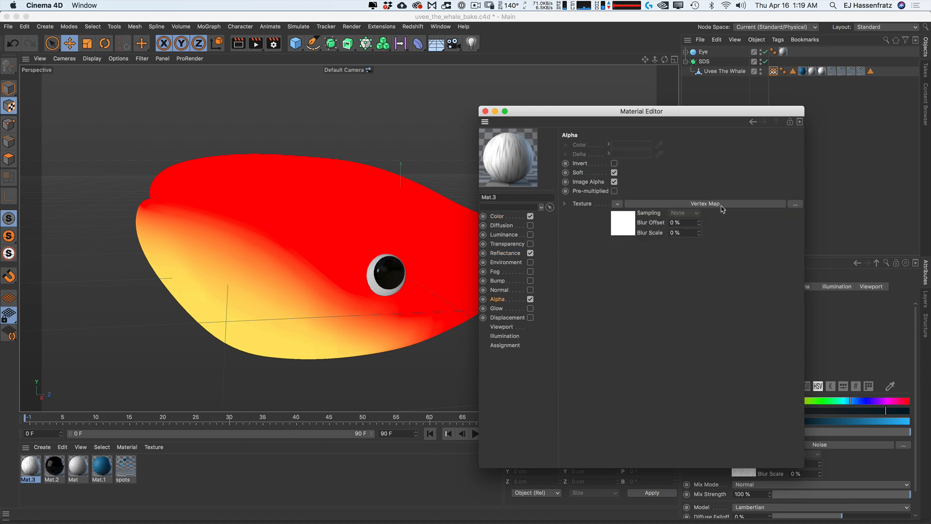
Step: Inspect the Vertex Map shader that drives Mat.3's alpha and close the material's settings
click(705, 204)
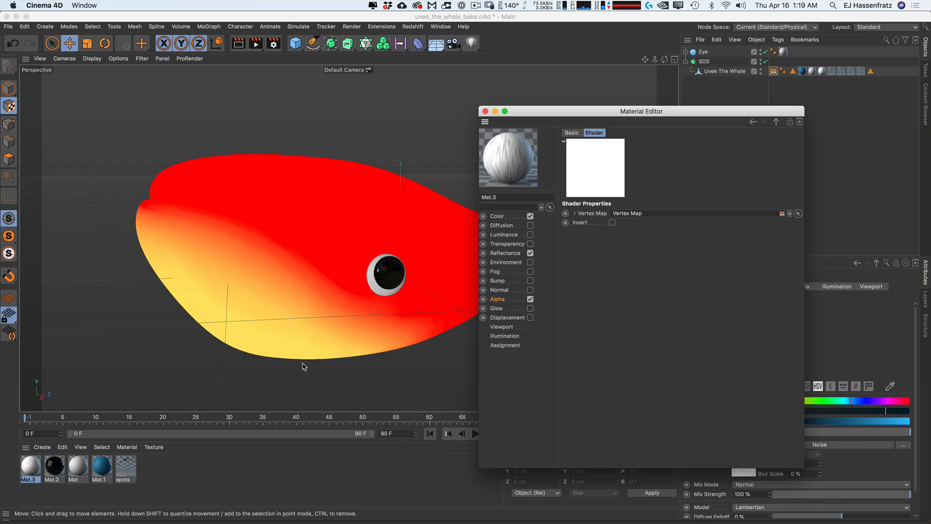
click(485, 112)
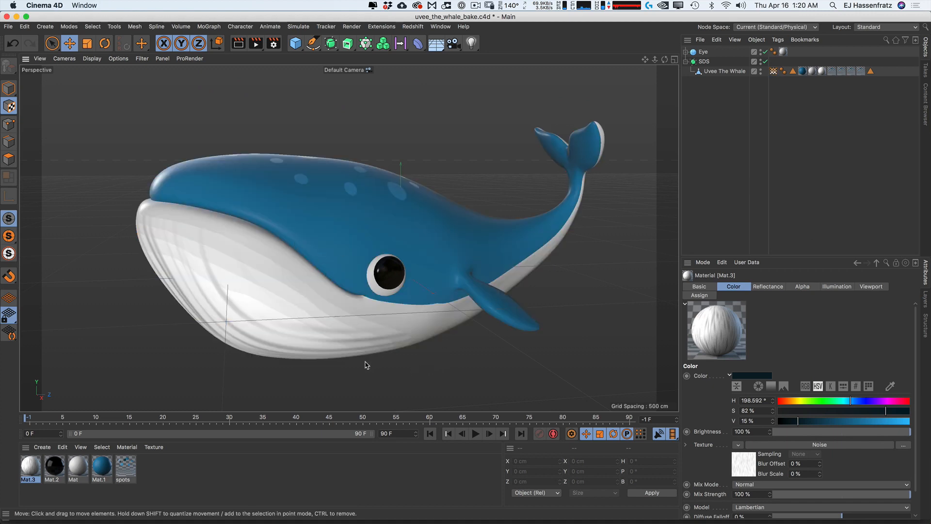
Step: Move the flat projection of the selected spots material tag to about X 19.9 cm, Z -418.1 cm on the whale's back
click(843, 72)
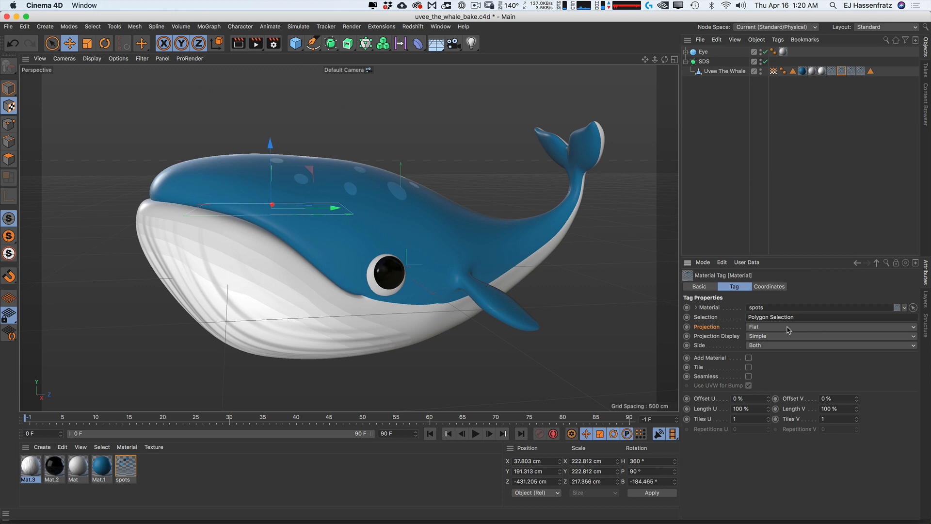
alt+drag(314, 176, 343, 255)
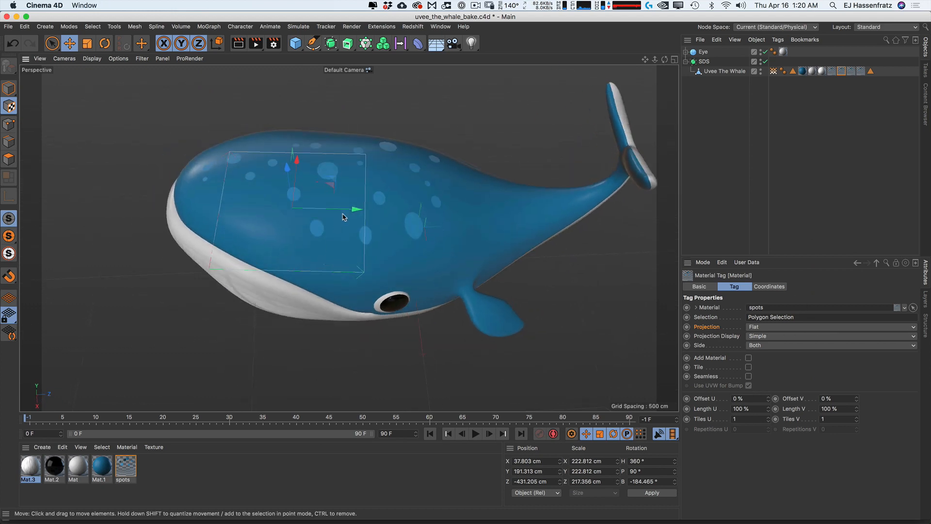
mouse_move(335, 180)
mouse_down()
mouse_move(338, 214)
mouse_move(333, 193)
mouse_up()
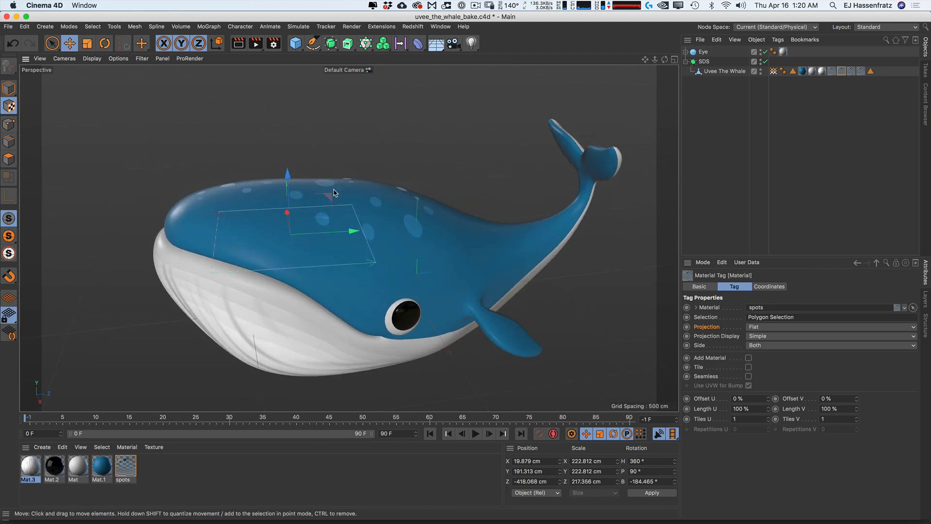
alt+drag(333, 193, 329, 249)
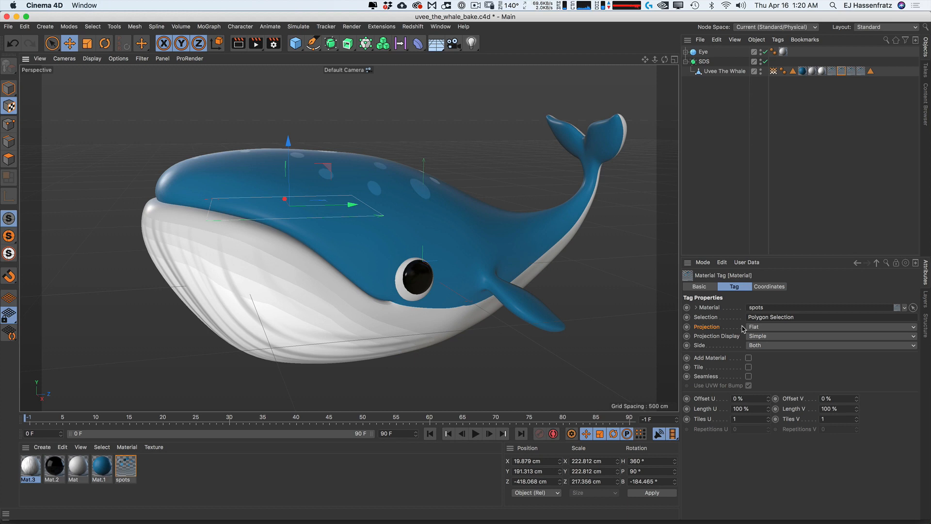
Step: Bake Uvee The Whale with Bake Object at 2048 by 2048 in TIF format, with Replace Objects enabled
click(725, 71)
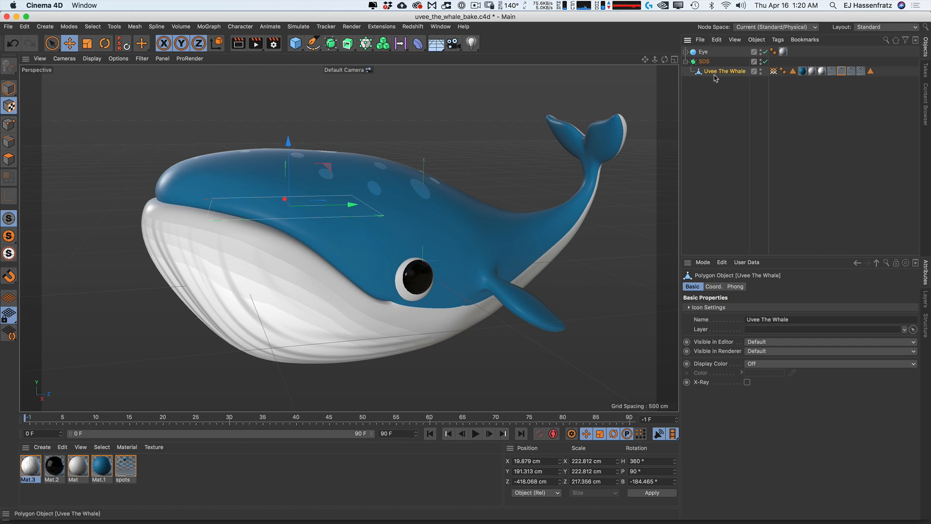
click(754, 40)
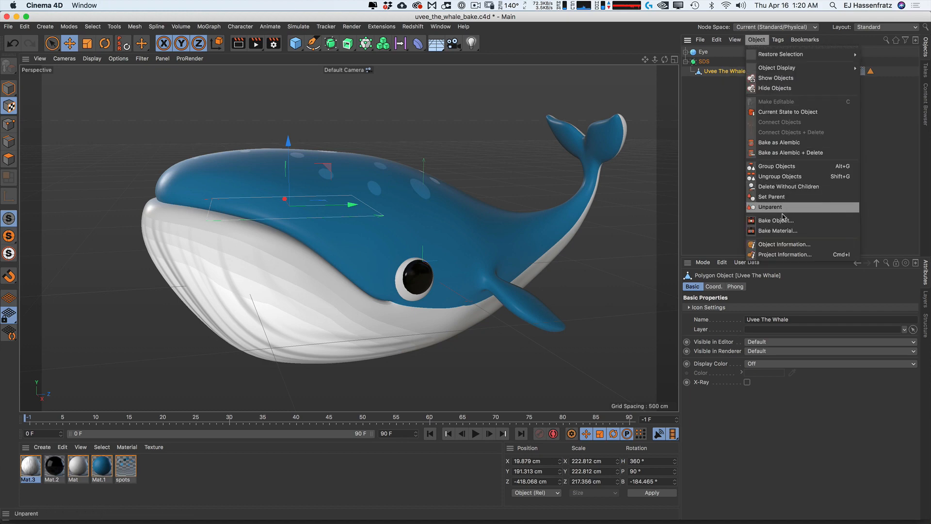
click(823, 221)
drag(800, 165, 596, 127)
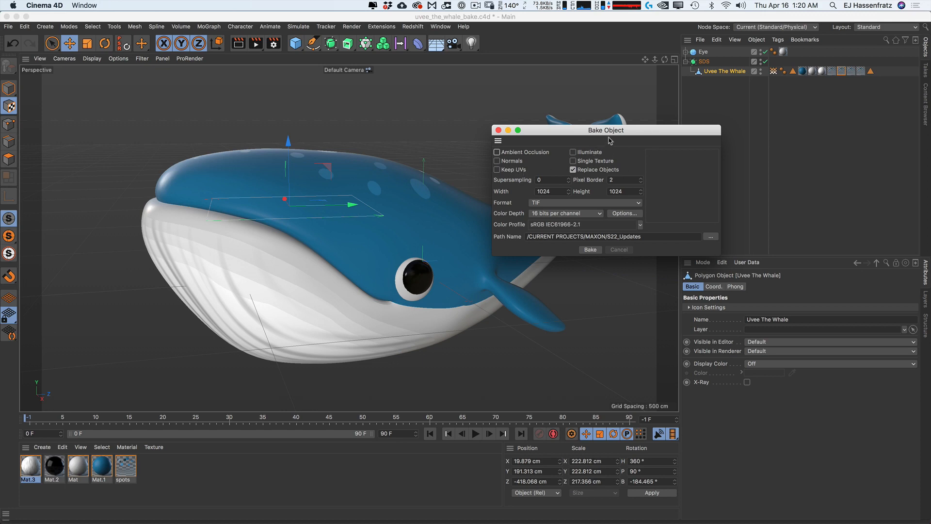
click(587, 165)
click(585, 166)
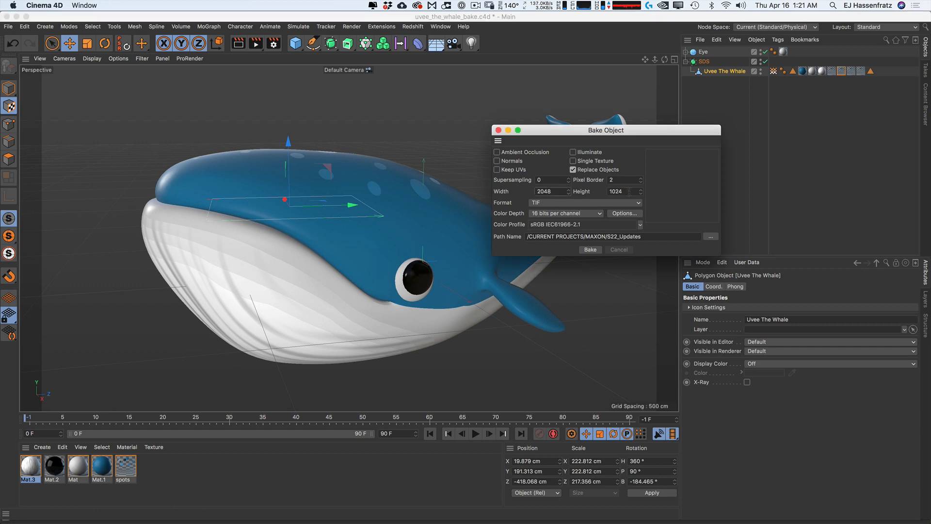
text(2)
key(Return)
click(557, 204)
click(513, 194)
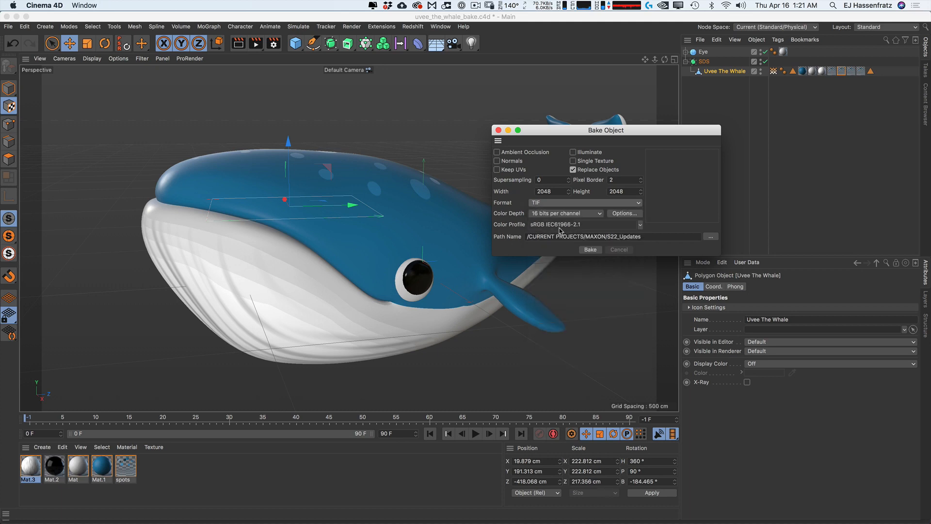
click(591, 251)
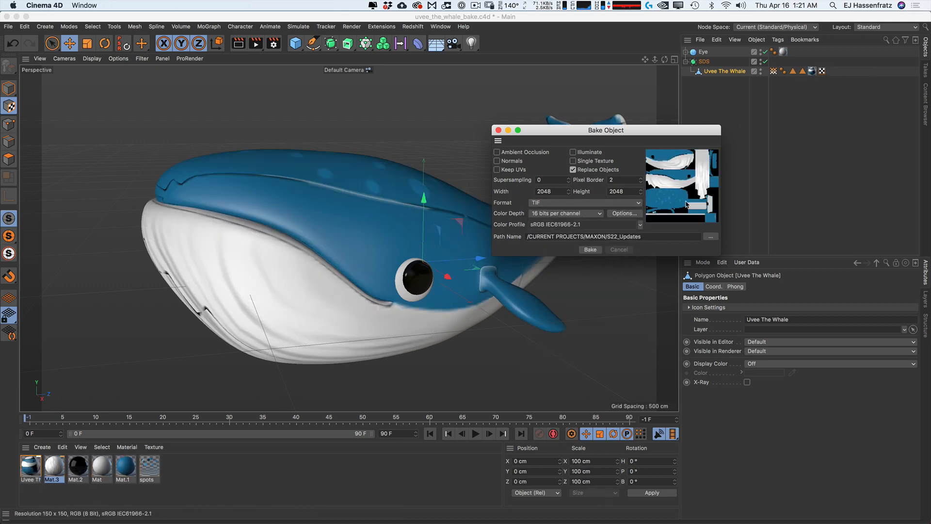
Step: Examine the whale's baked UV layout in the BP - UV Edit workspace and return to the Standard layout
click(892, 27)
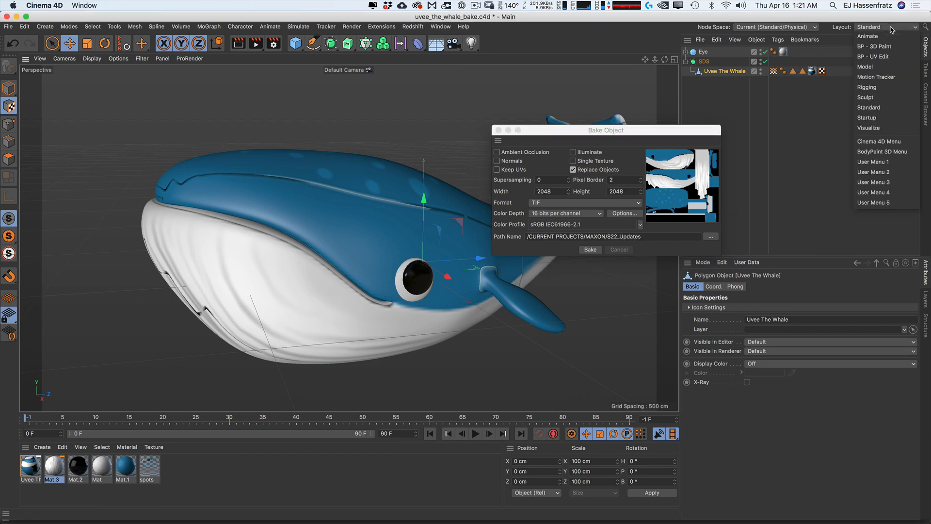
click(871, 46)
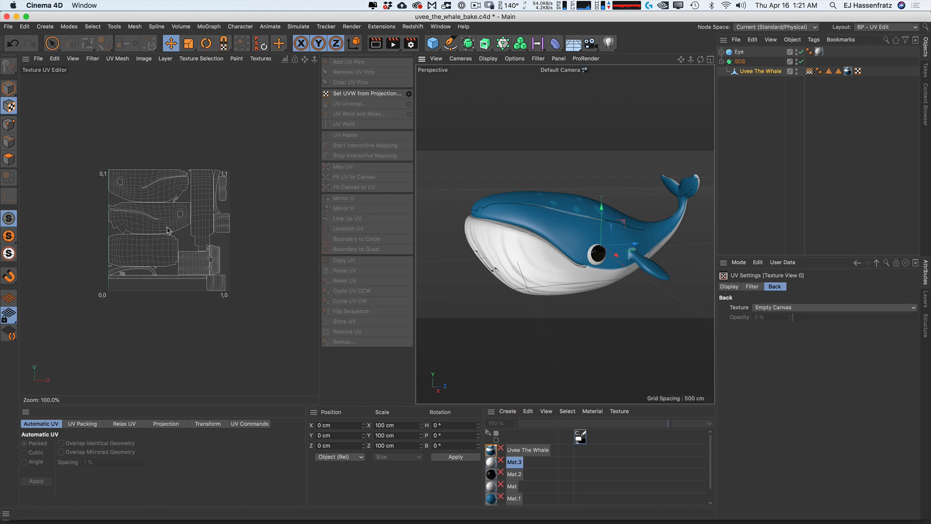
scroll(169, 233, up, 1)
scroll(168, 233, up, 5)
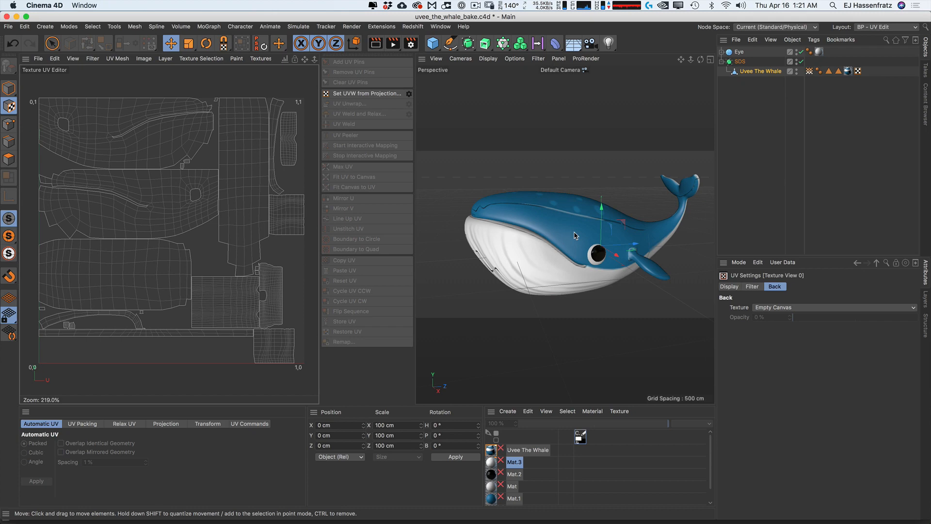
click(886, 27)
click(886, 108)
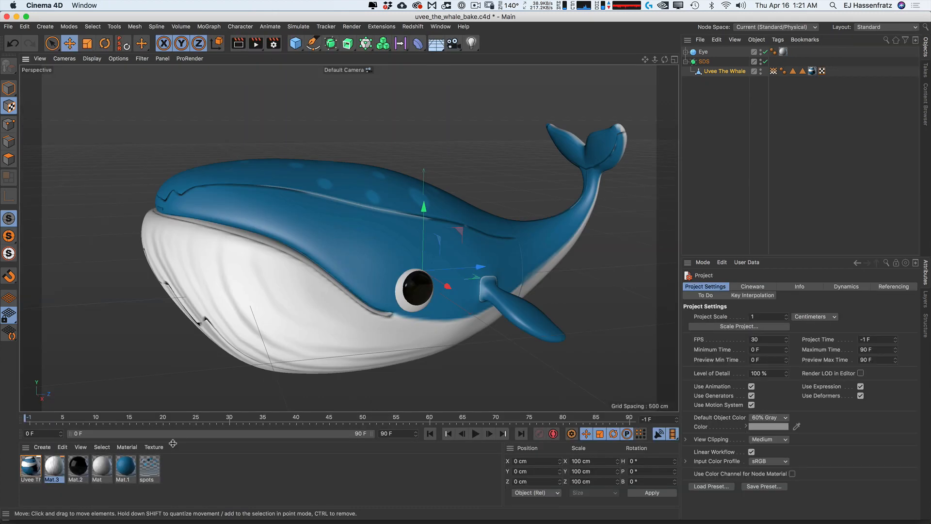
Step: Inspect the baked Uvee The Whale material's Color channel and its image texture
double_click(31, 466)
click(175, 172)
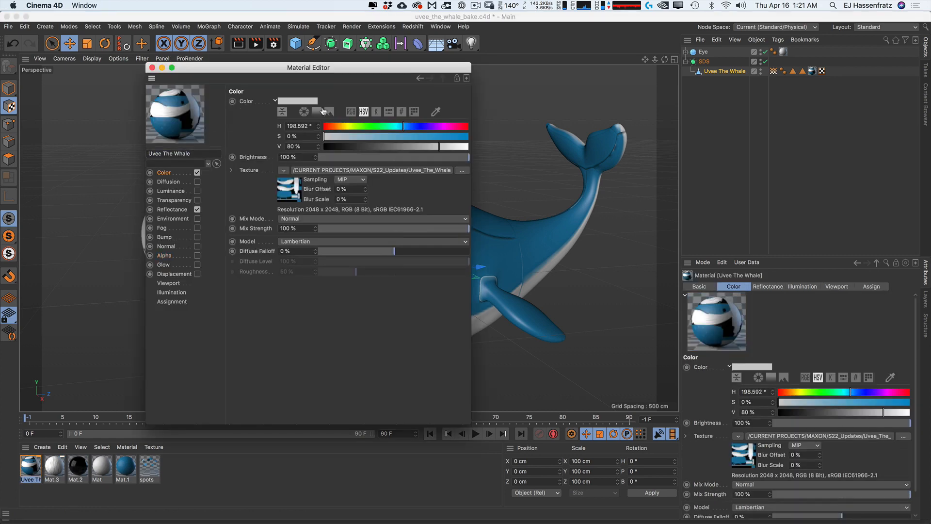
drag(358, 70, 564, 87)
click(586, 189)
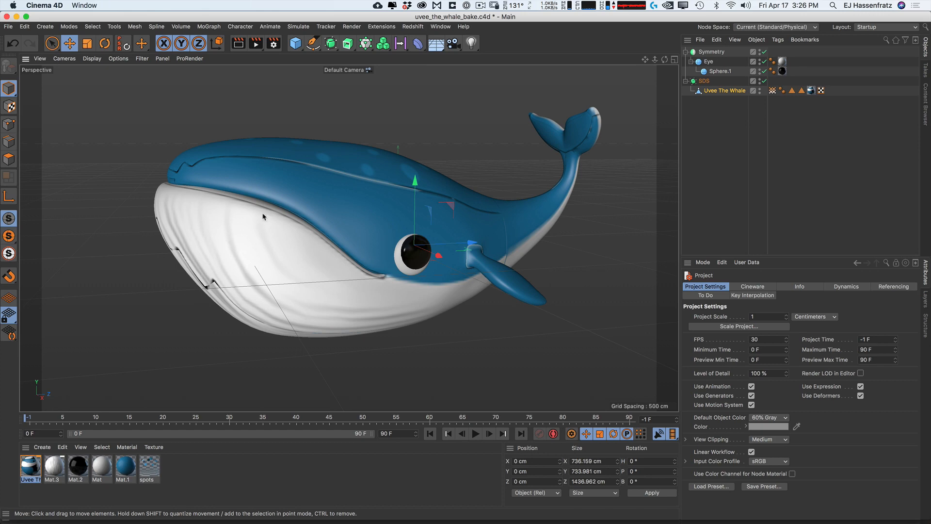
Step: Render the view and examine the texture seams on the whale's head and chin
click(239, 44)
alt+drag(206, 260, 232, 253)
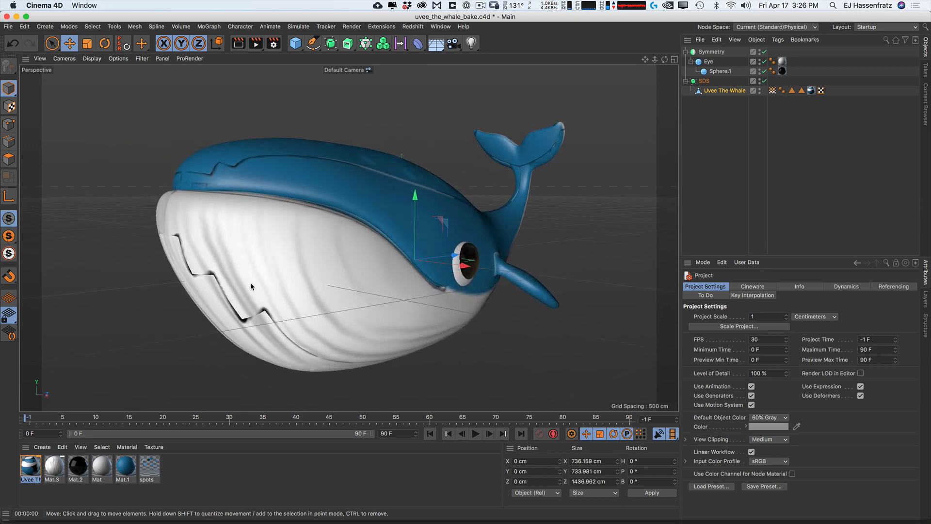
alt+drag(294, 245, 197, 259)
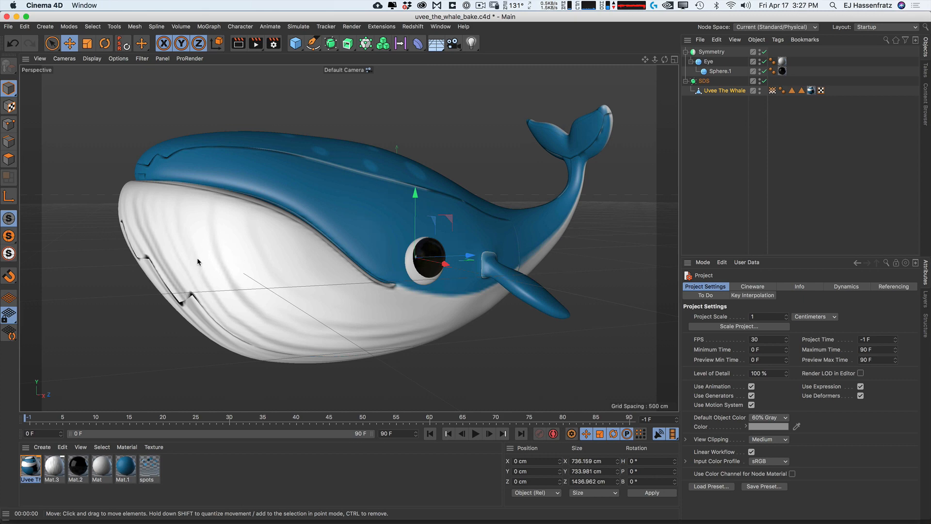
click(709, 81)
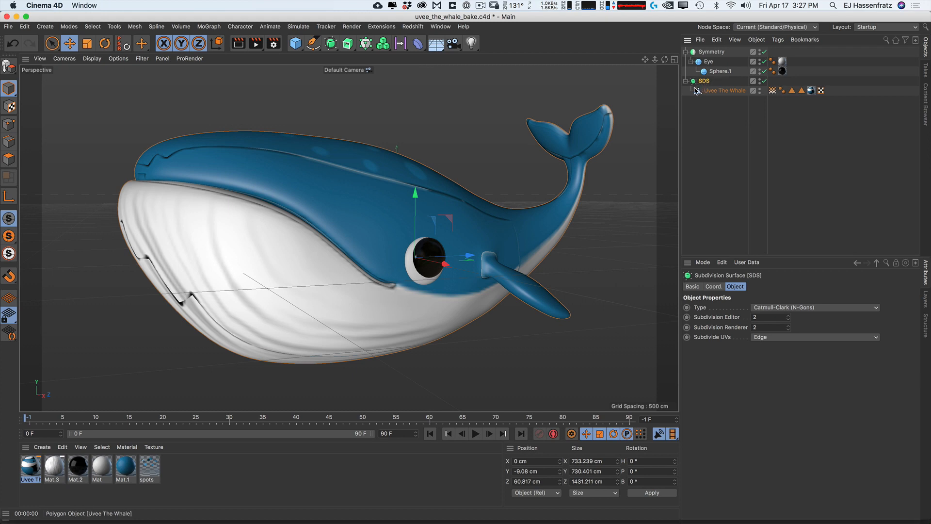
click(726, 91)
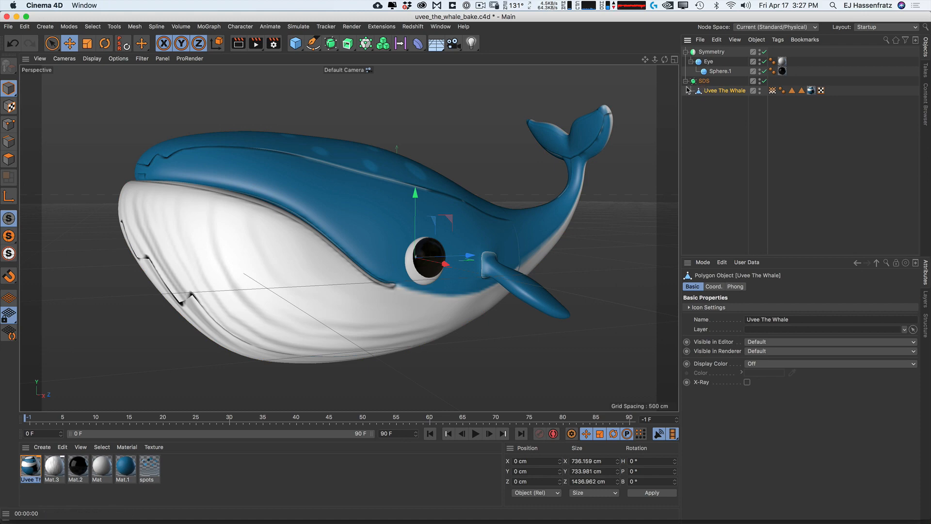
click(745, 41)
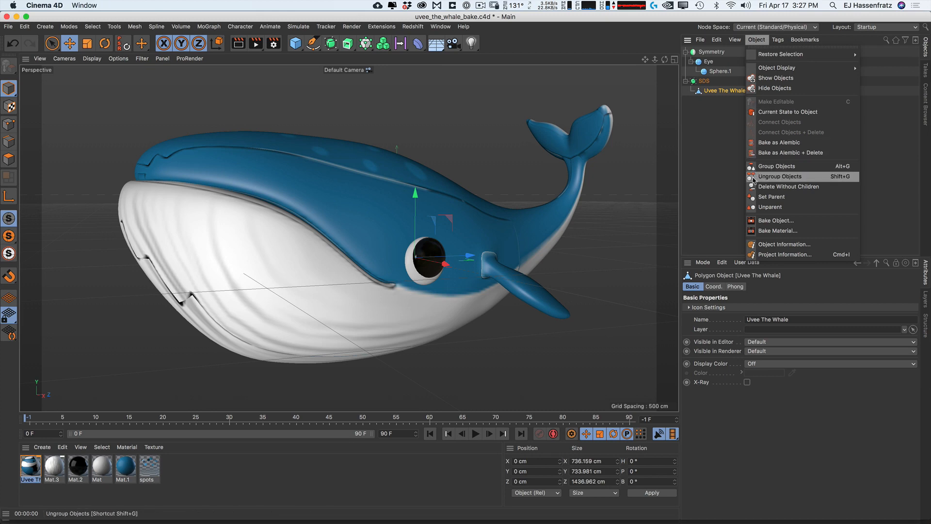
click(690, 208)
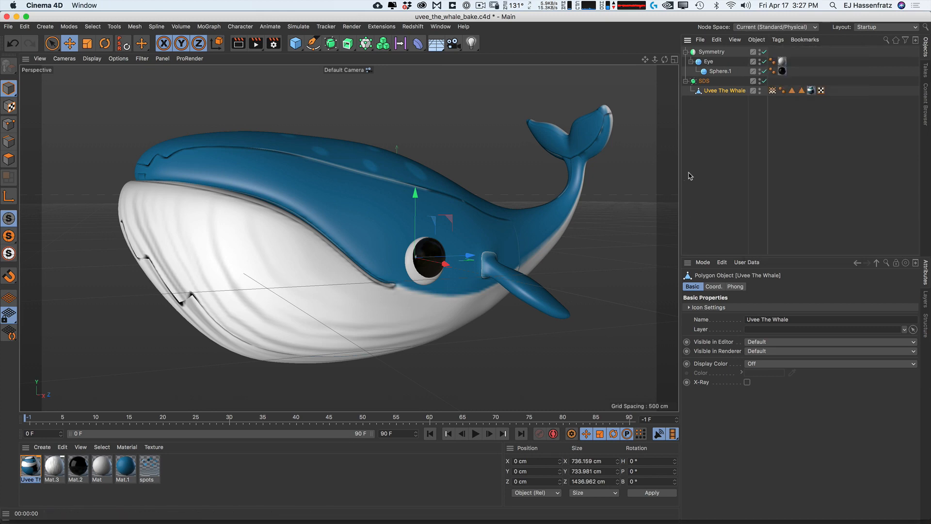
Step: Set Subdivide UVs to Boundary on the SDS object and render the view to check the whale's seams
click(704, 81)
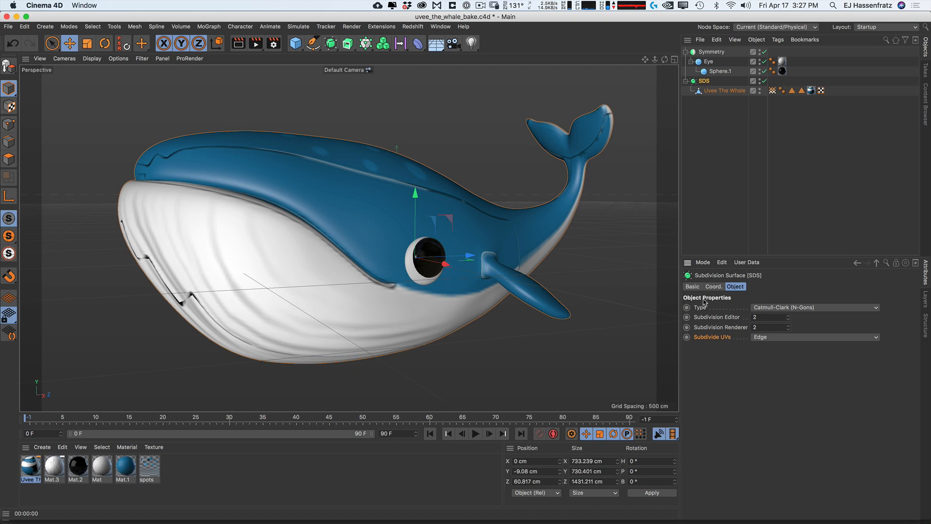
click(776, 338)
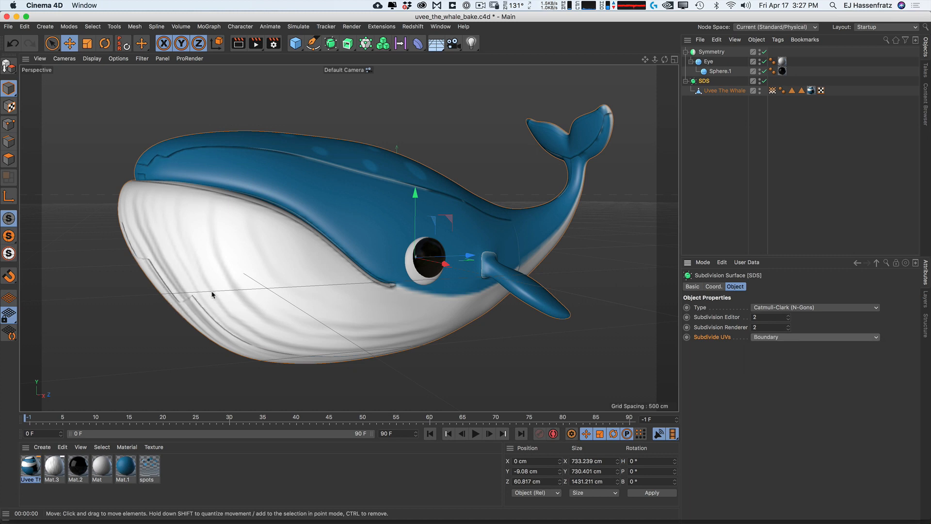
click(238, 43)
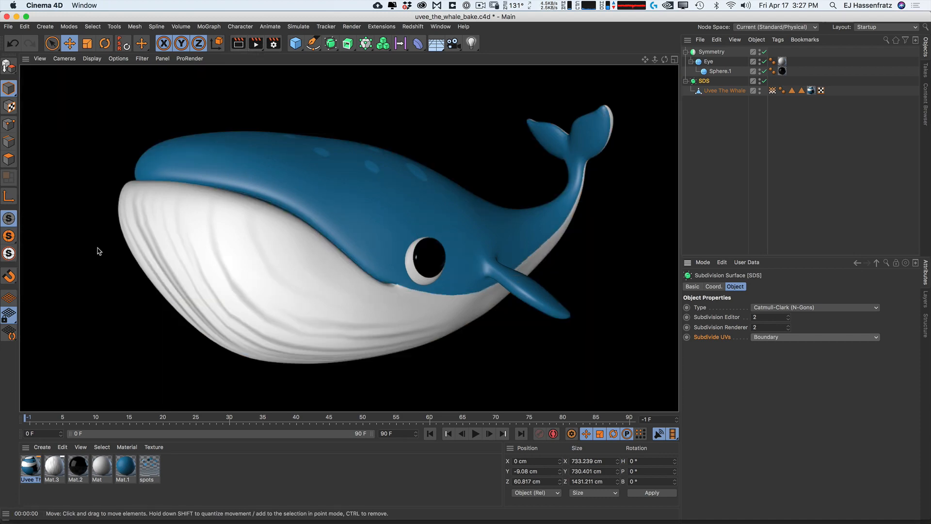
click(500, 140)
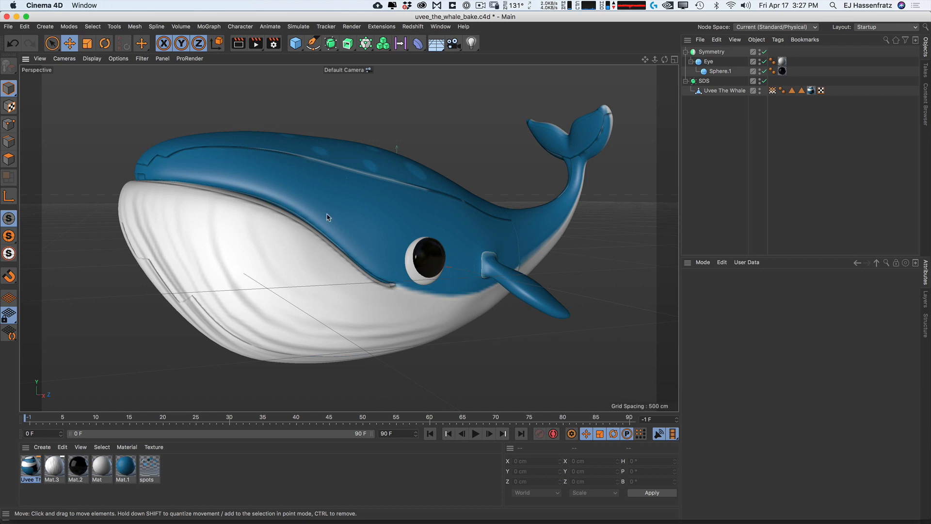
Step: Set the baked whale material's viewport Texture Preview Size to No Scaling
double_click(32, 467)
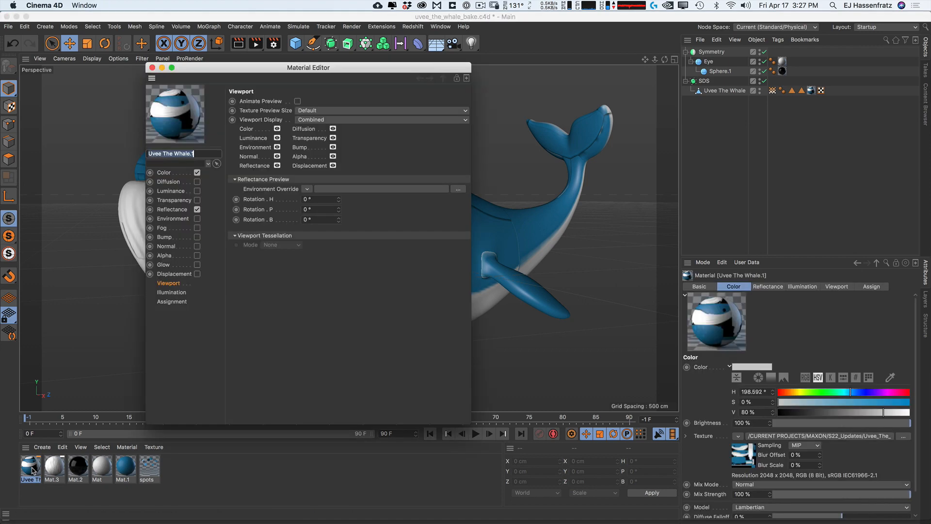
drag(318, 77, 533, 82)
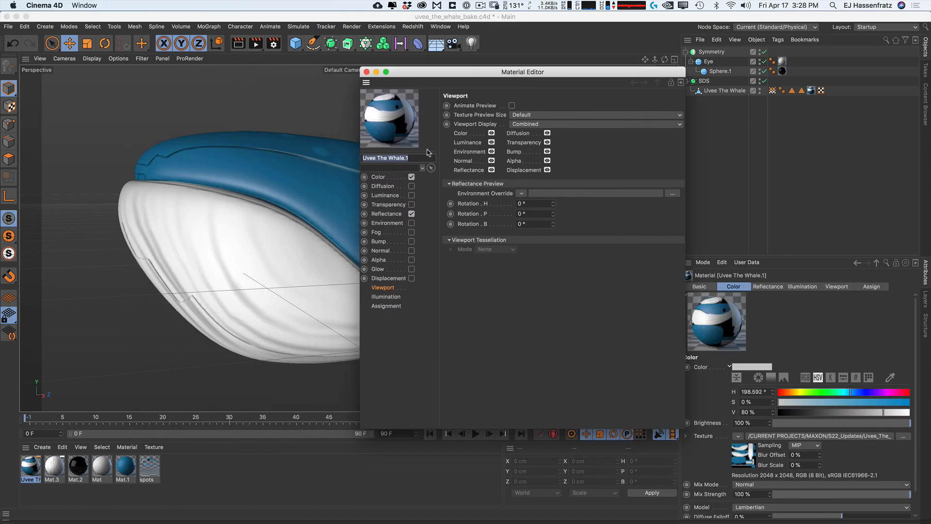
click(378, 177)
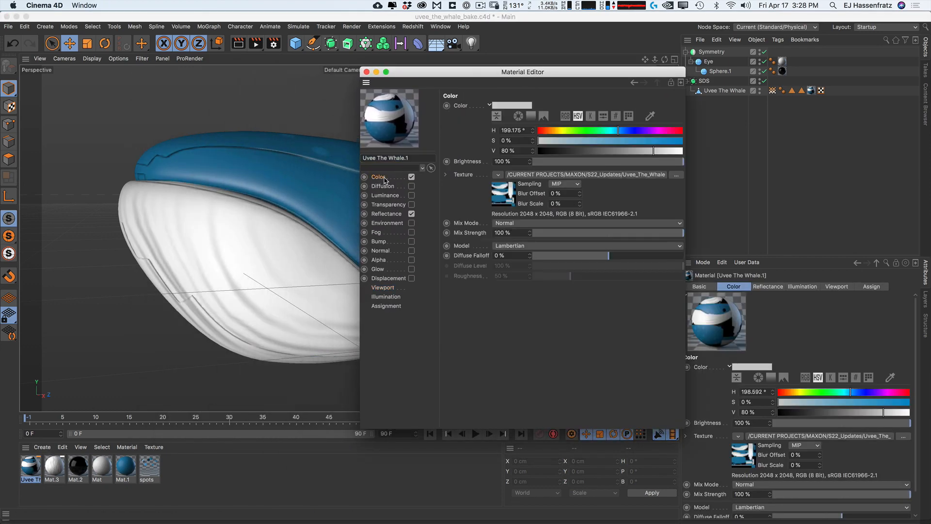
click(388, 288)
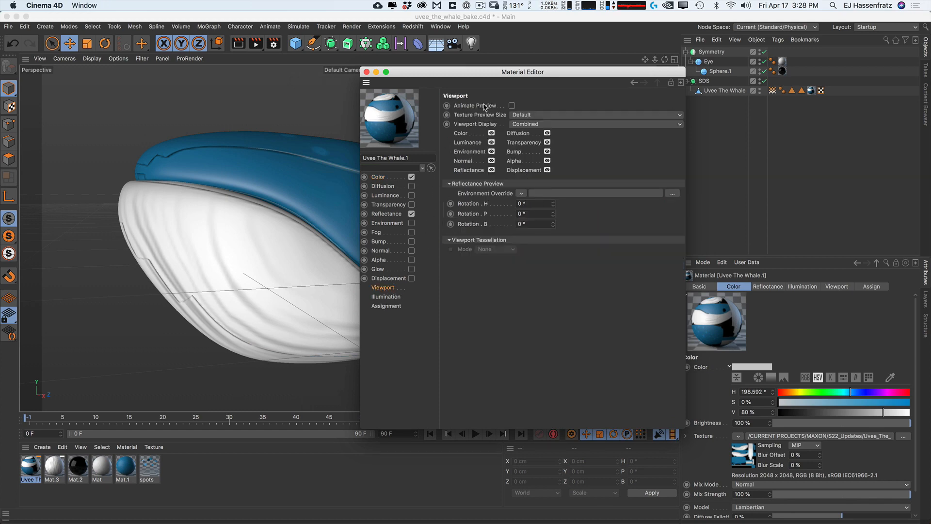
click(534, 116)
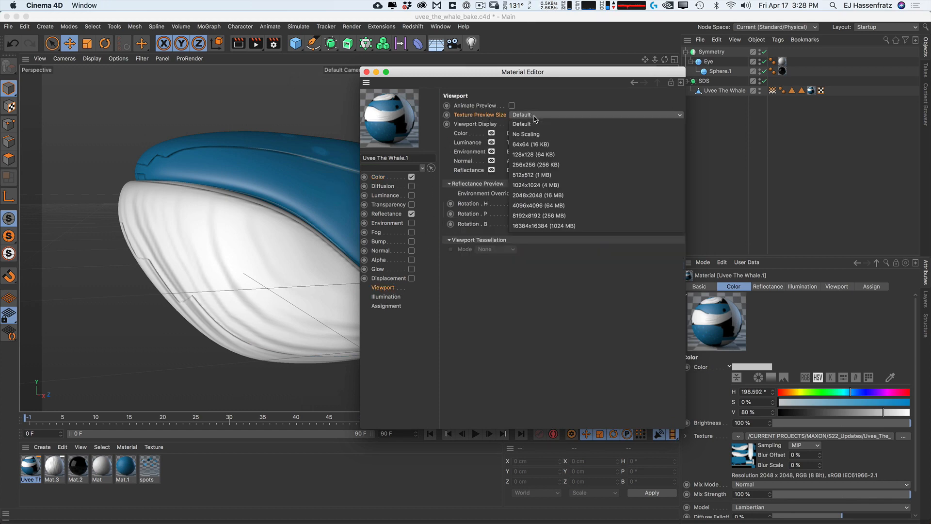
click(549, 136)
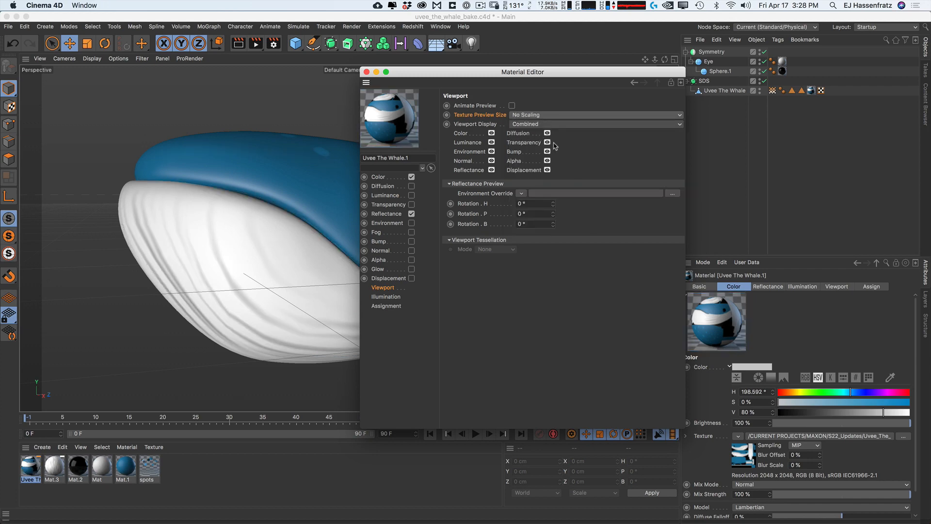
click(366, 72)
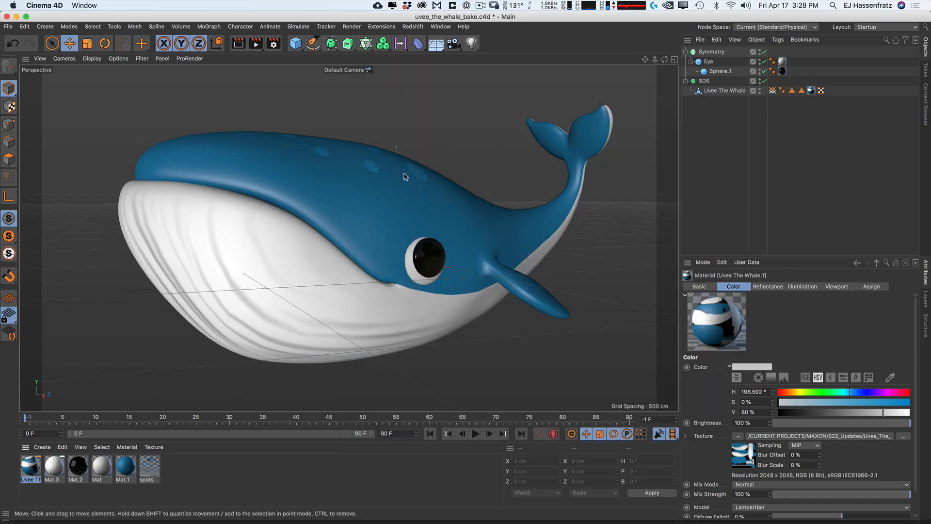
Step: Render the view to check the whale's texture for seams and review the SDS object's subdivision settings
alt+drag(339, 235, 312, 228)
scroll(278, 225, down, 5)
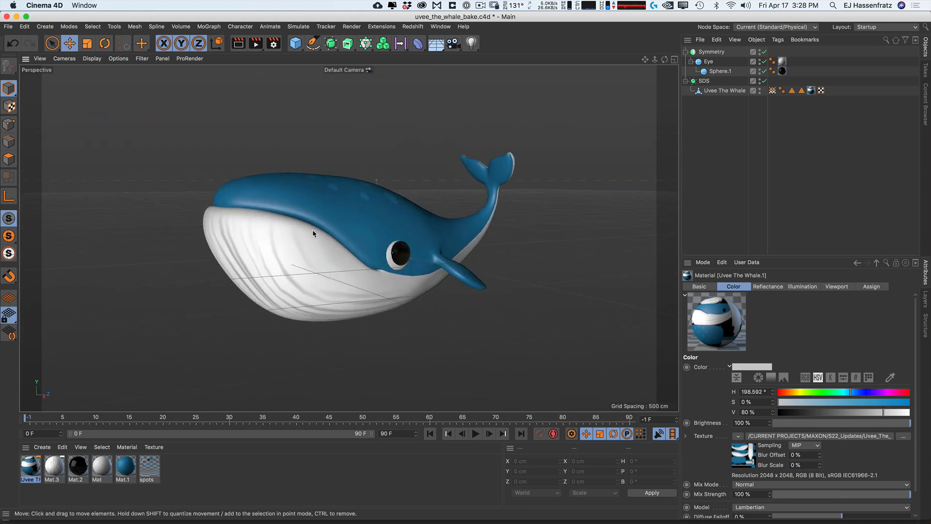
scroll(341, 234, up, 6)
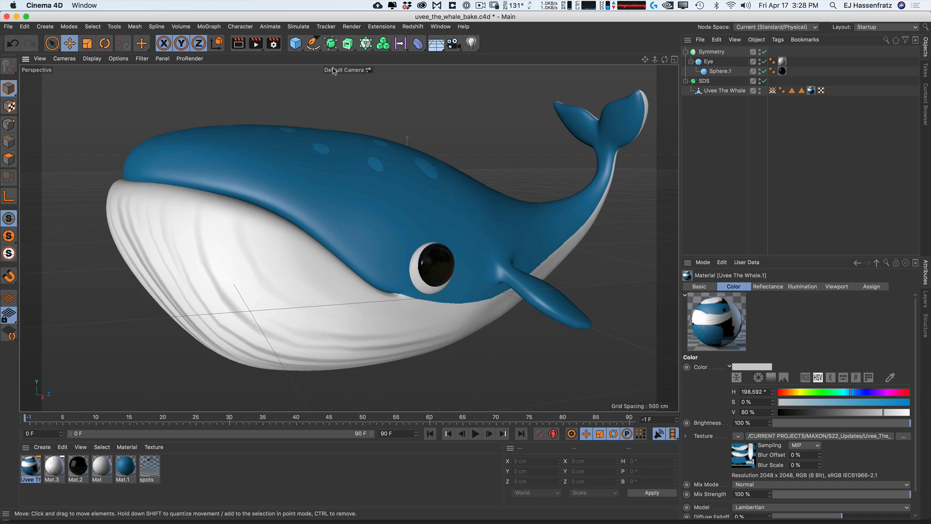
click(238, 44)
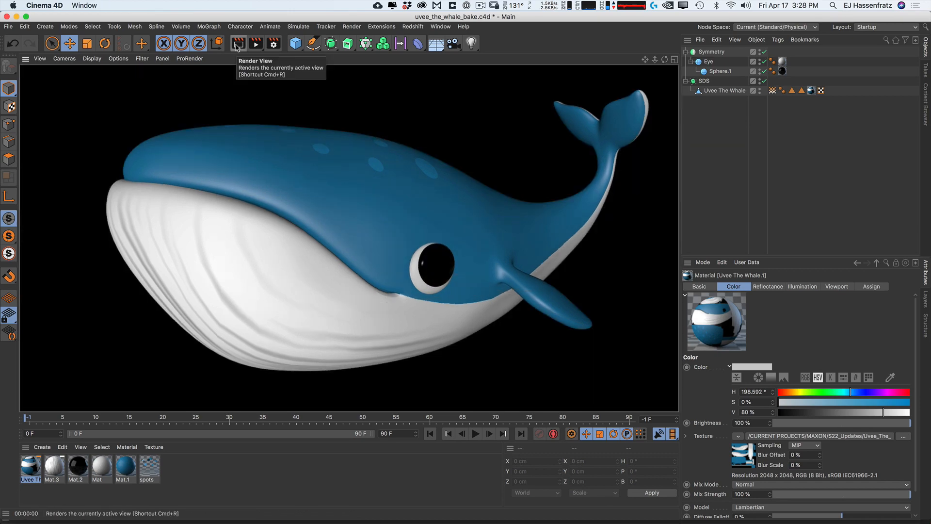
scroll(321, 205, down, 2)
alt+drag(324, 210, 356, 209)
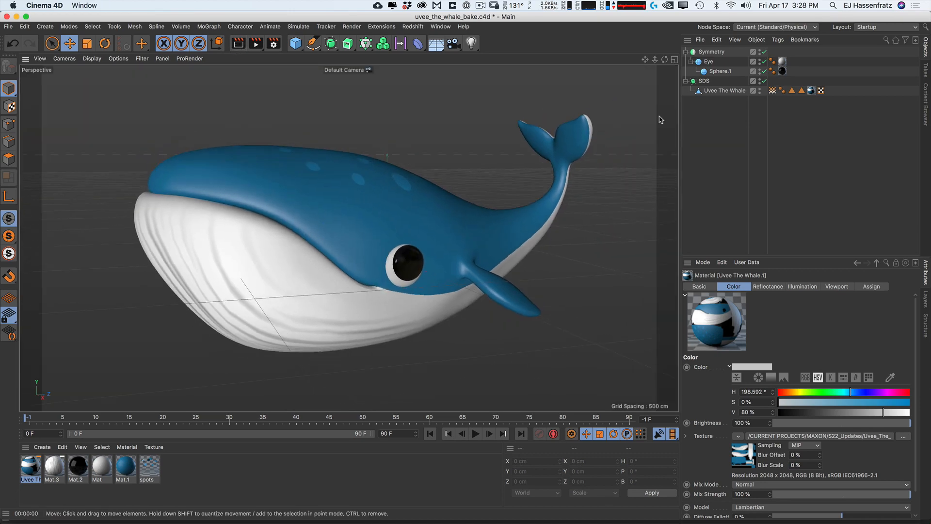
click(705, 81)
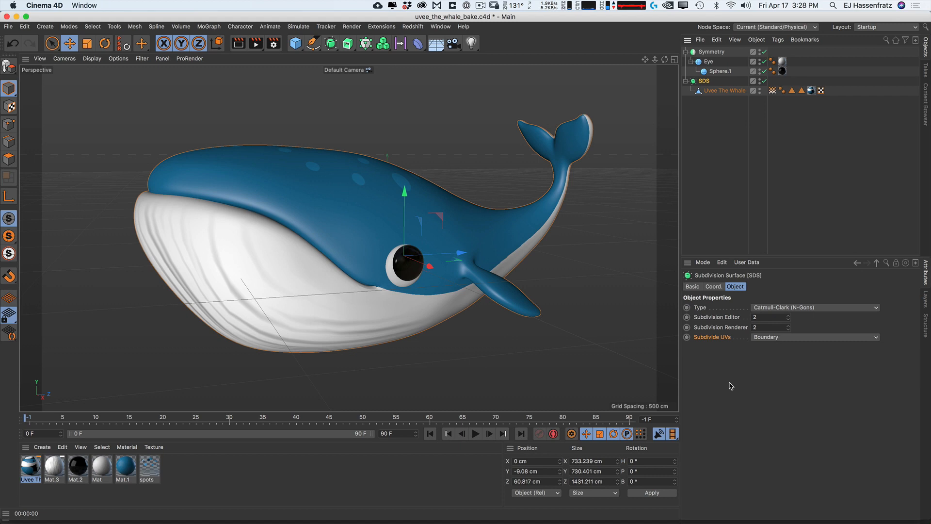
click(502, 170)
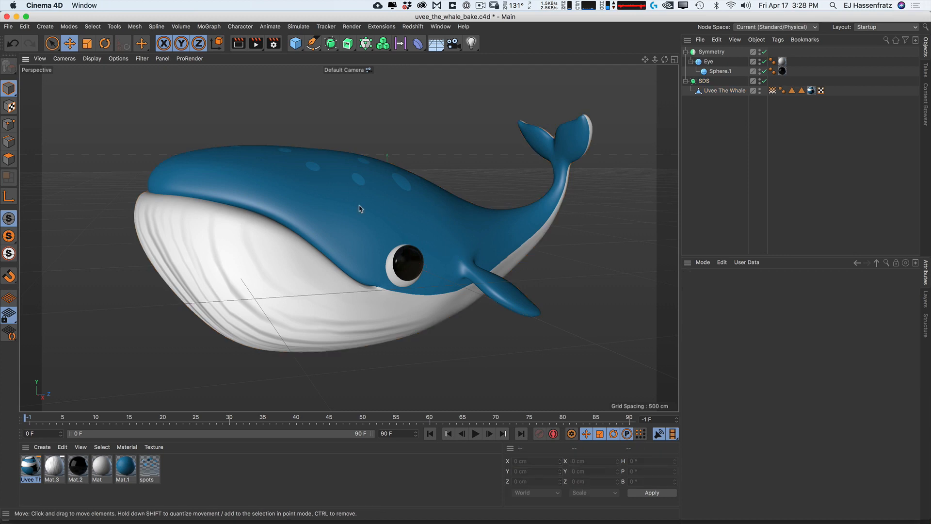
Step: Export the whale scene in glTF format as uvee_the_whale_bake in the S22_Updates folder, overwriting the existing file
click(8, 26)
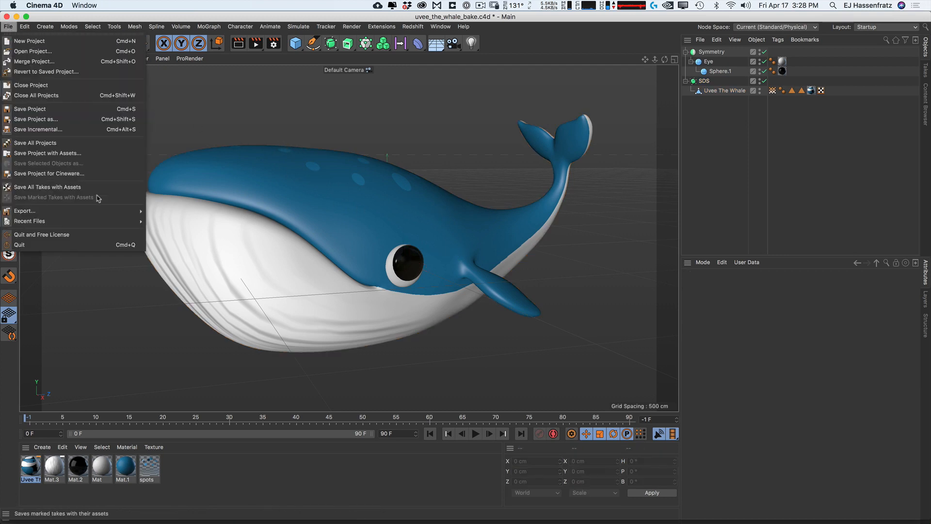
mouse_move(84, 214)
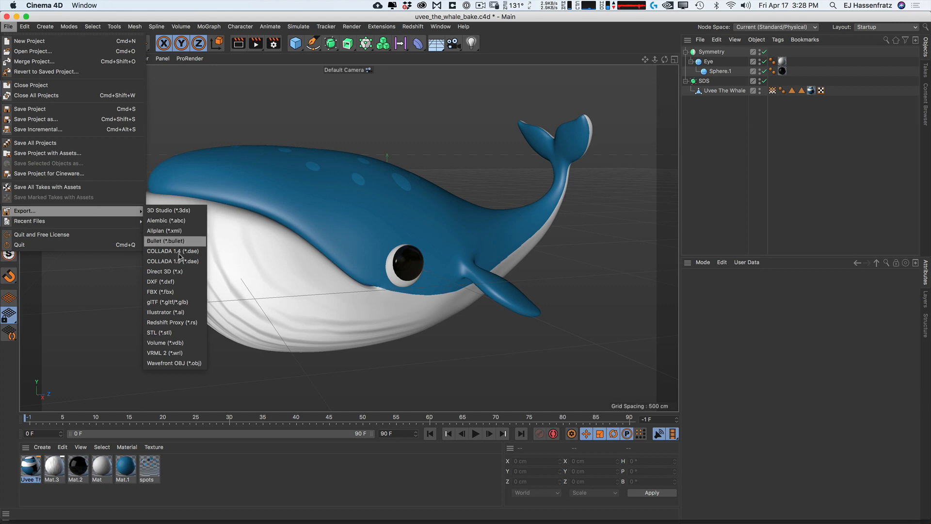
click(194, 302)
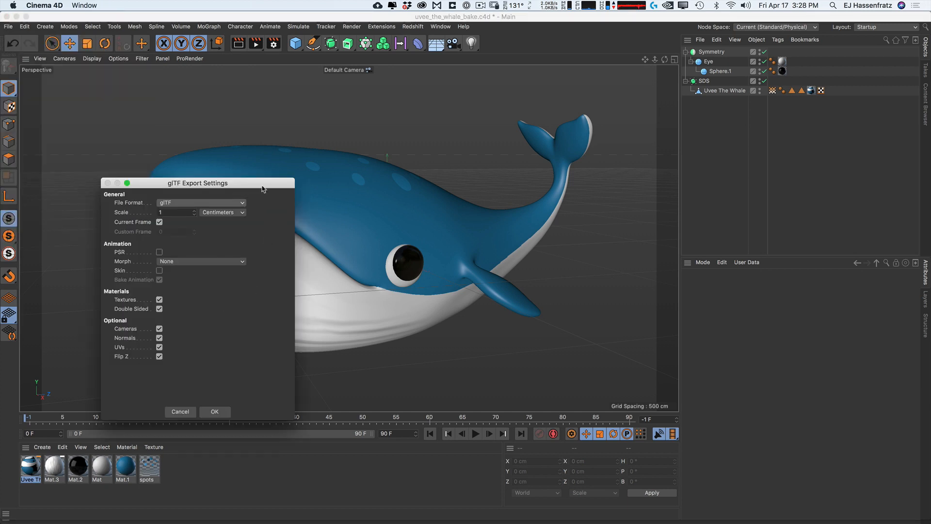
drag(237, 183, 483, 125)
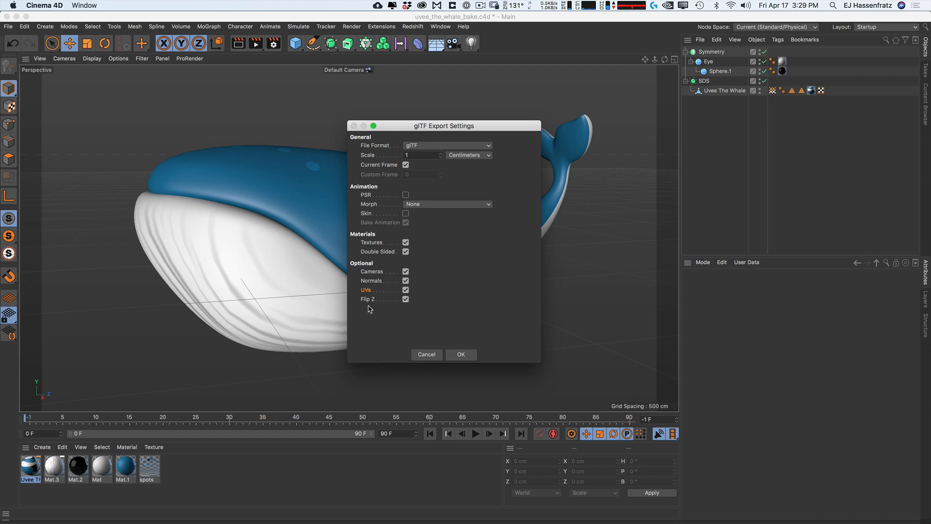
click(461, 355)
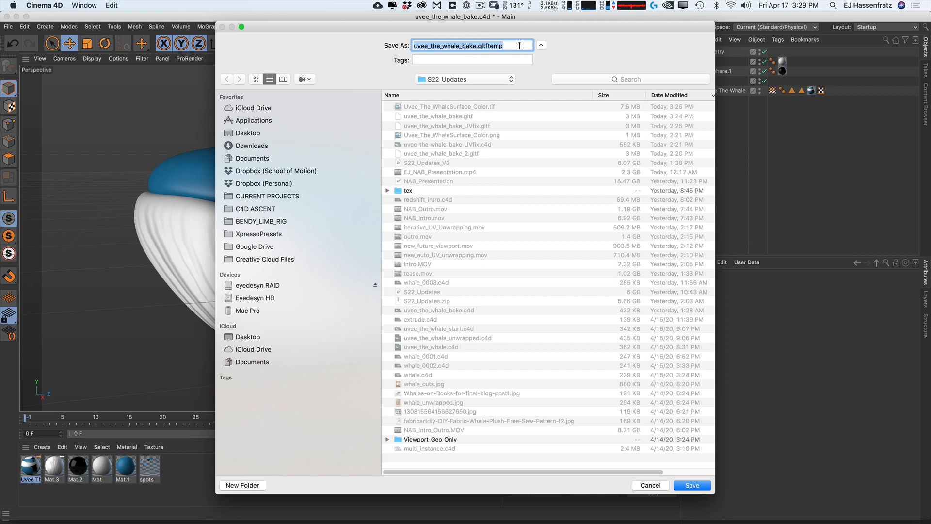
drag(520, 46, 479, 45)
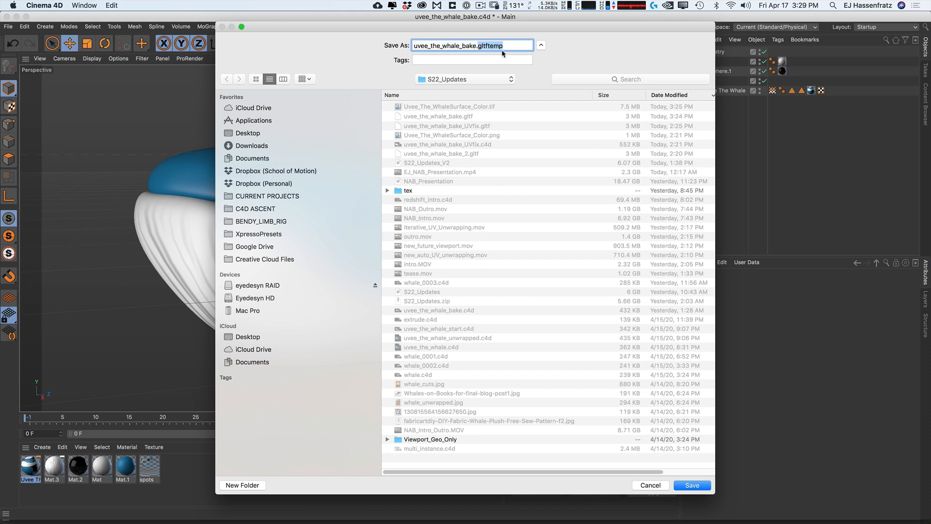
click(692, 485)
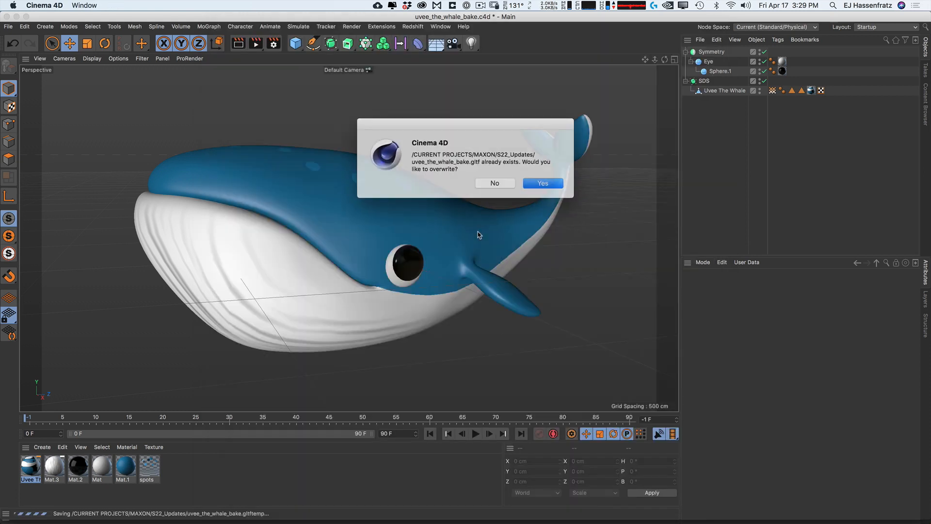
click(537, 184)
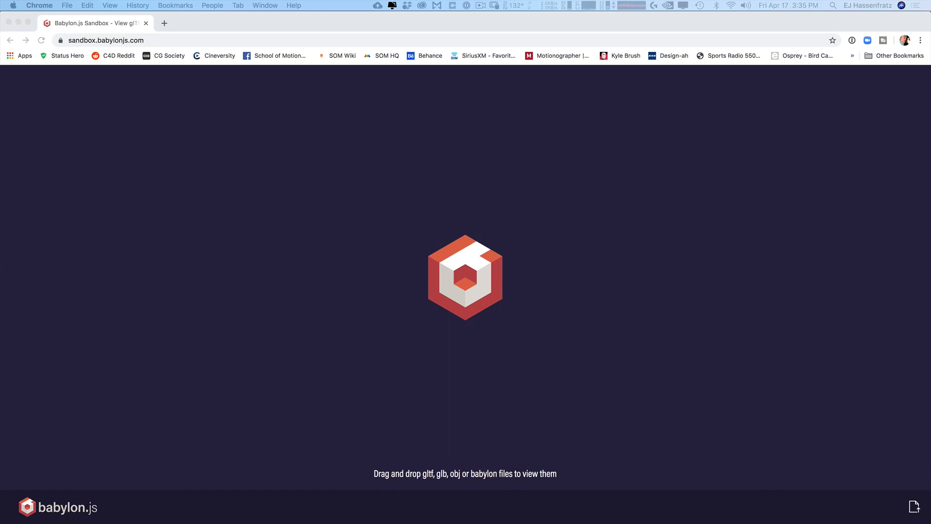
Step: Switch to the Babylon.js Sandbox in Chrome, load the exported whale and set its environment to Studio
drag(455, 231, 746, 390)
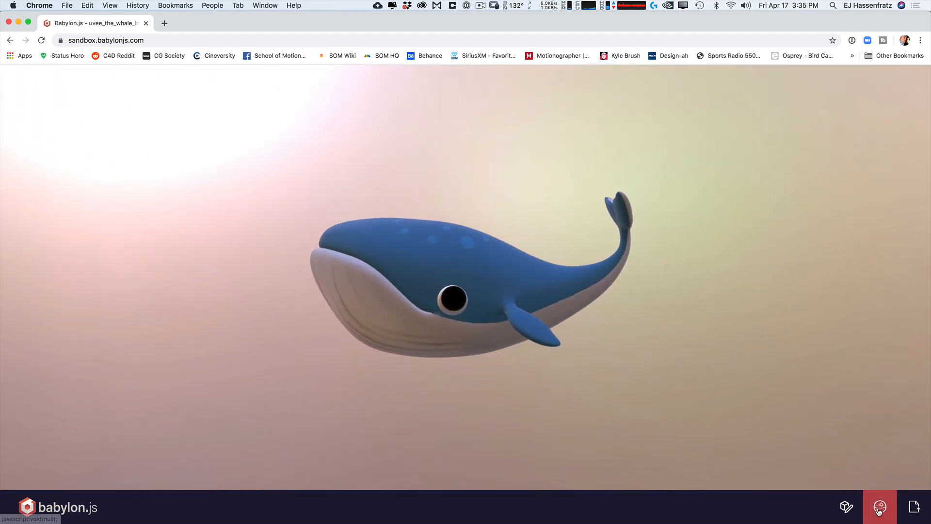
click(879, 507)
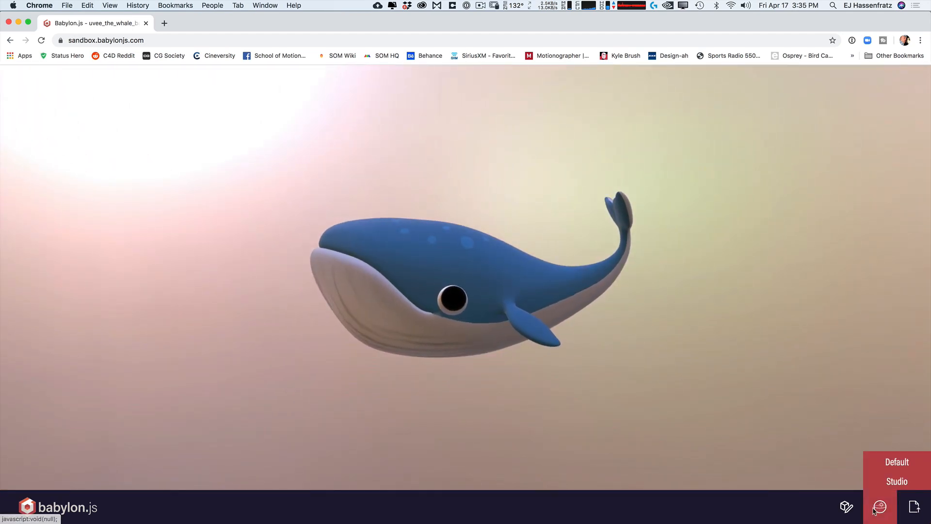
click(896, 481)
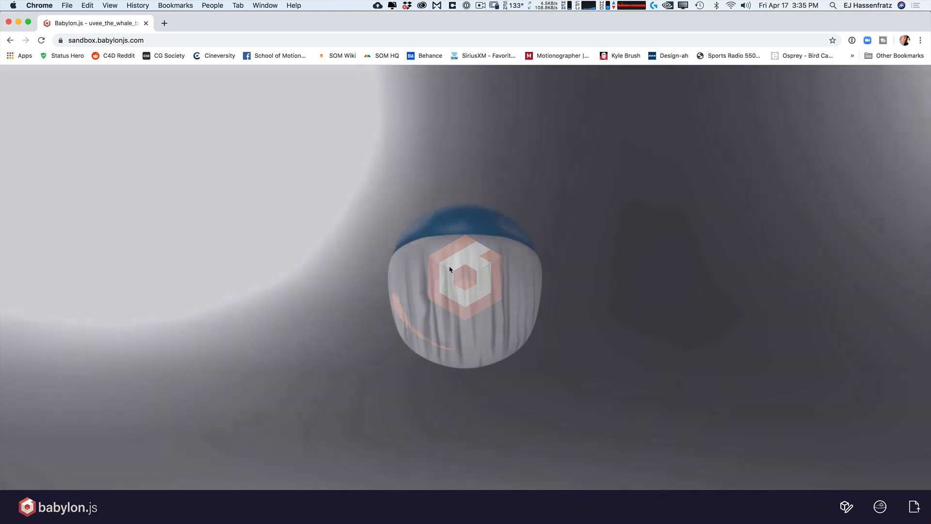
drag(514, 271, 530, 361)
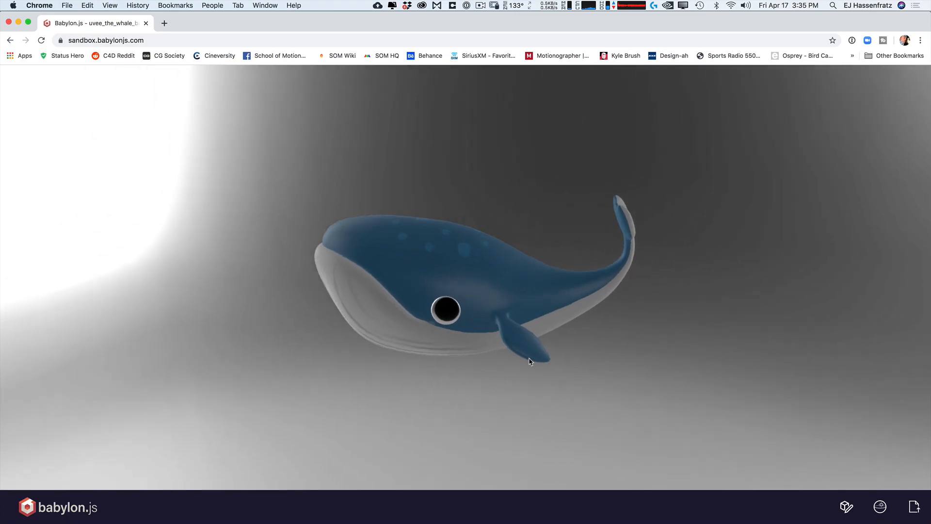
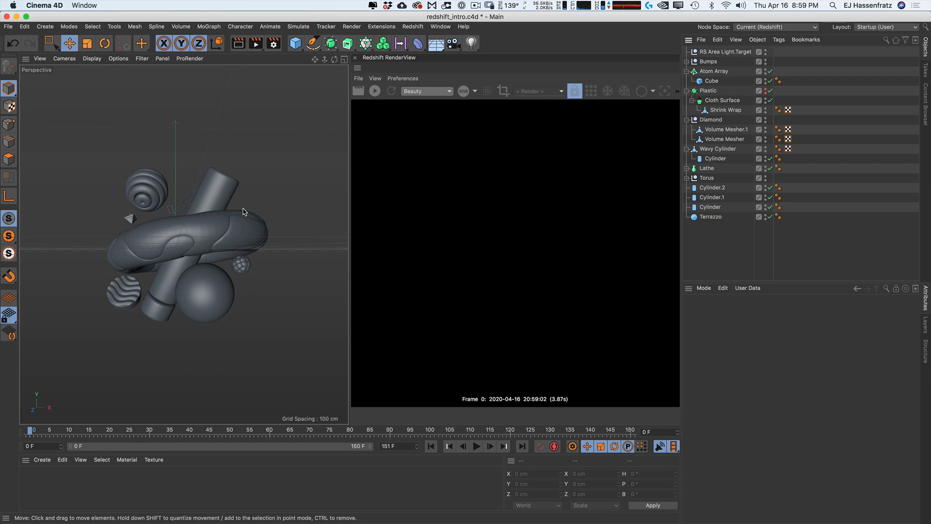
click(206, 228)
alt+drag(204, 229, 184, 244)
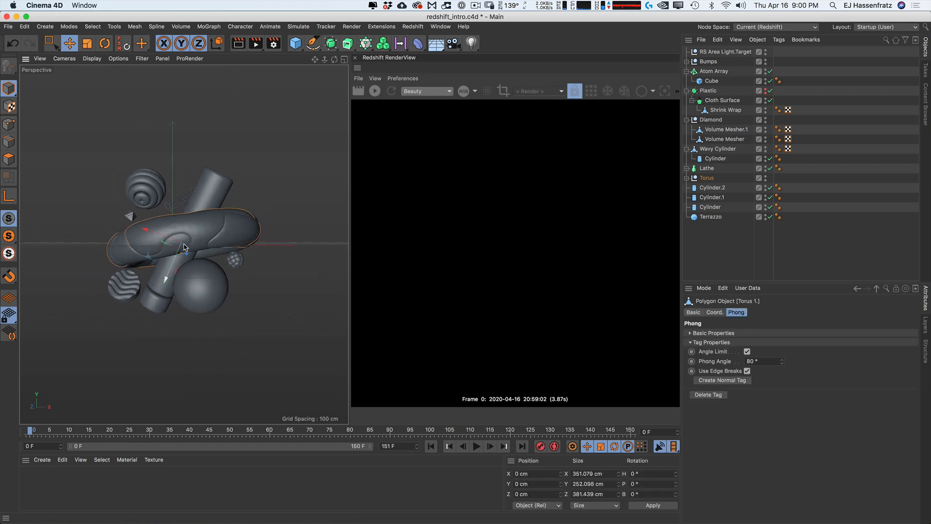
click(284, 331)
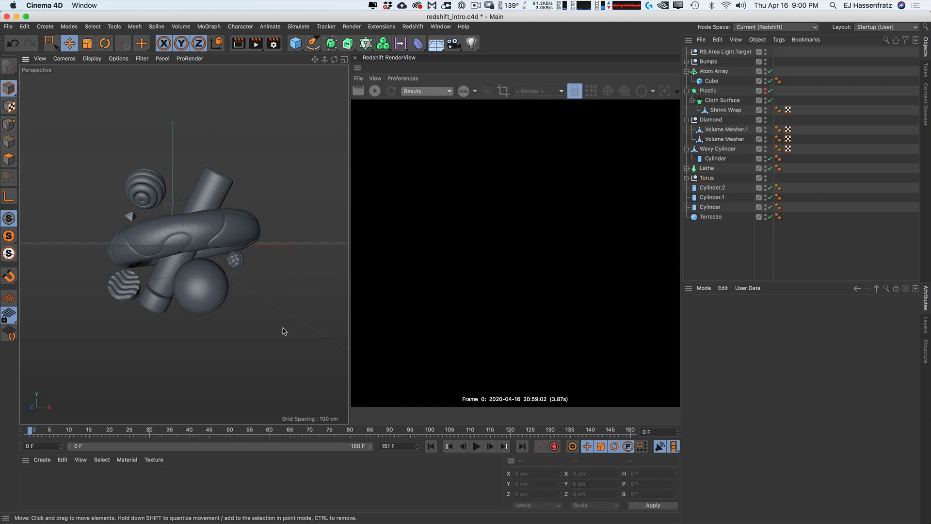
Step: Switch the renderer to Physical in the render settings and set it back to Redshift
click(273, 43)
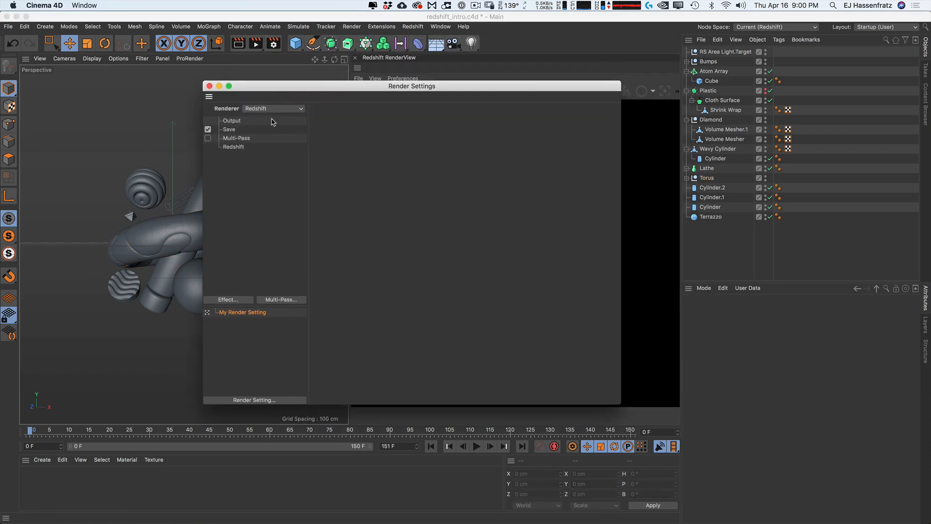
click(274, 109)
click(260, 127)
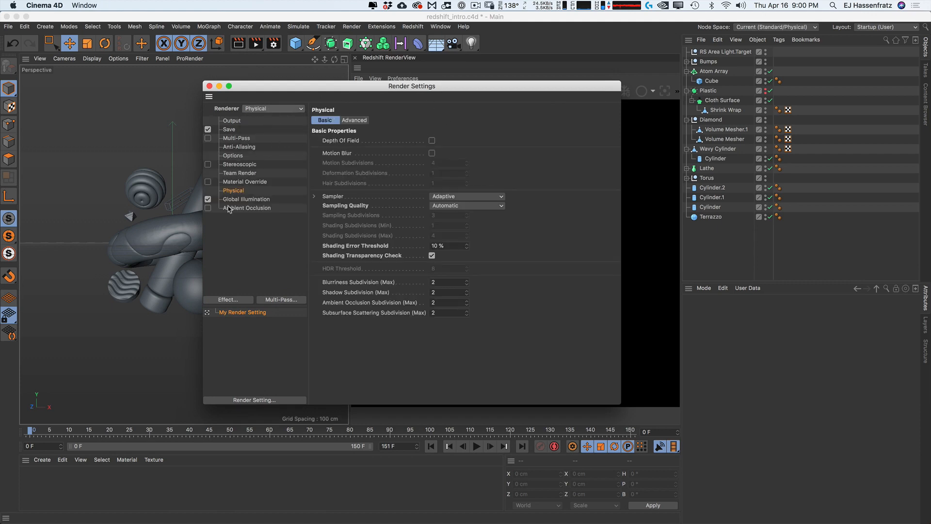
click(278, 112)
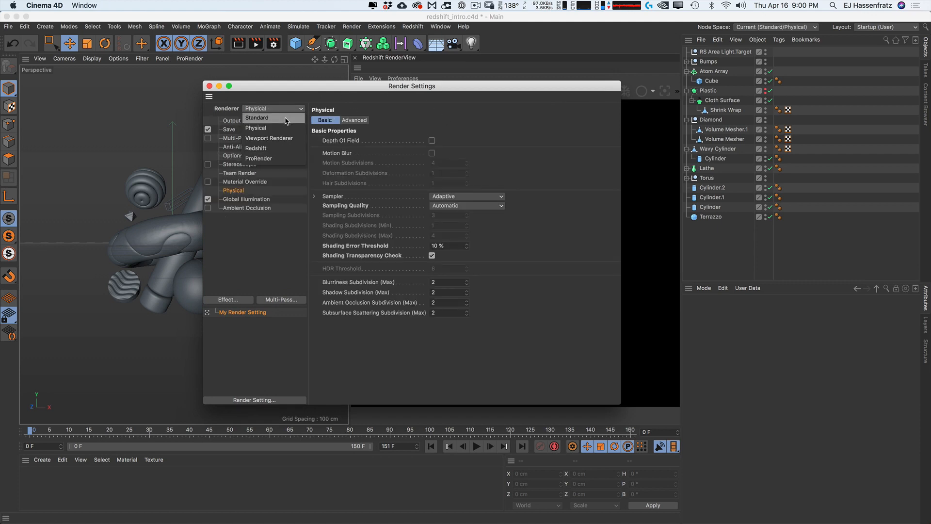
click(276, 152)
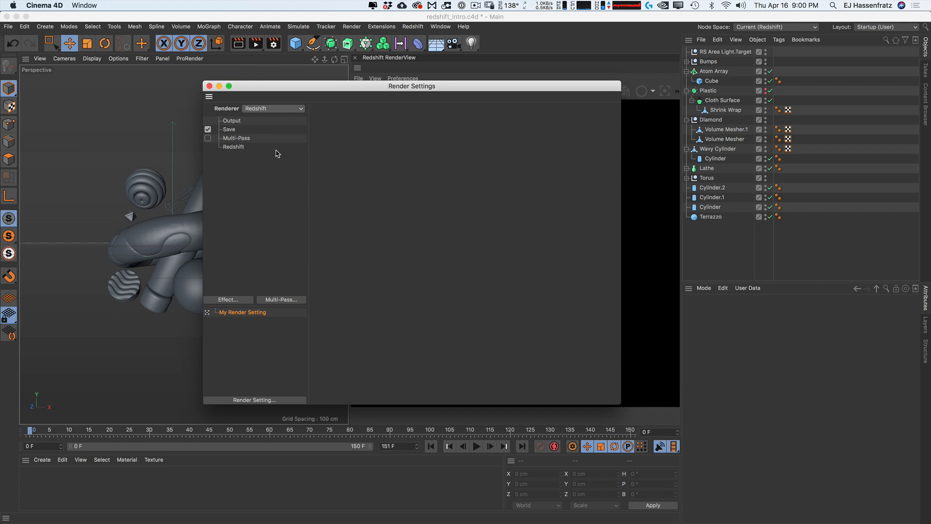
click(210, 87)
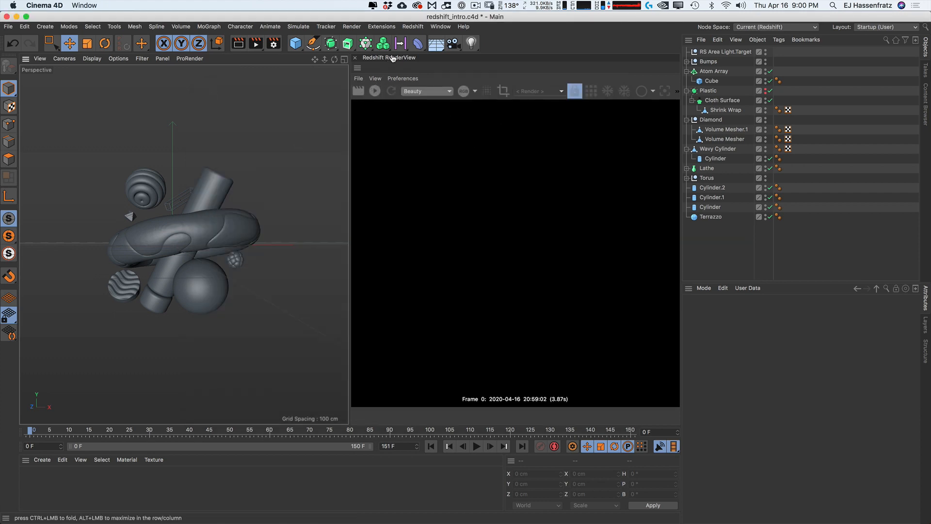
Step: Open the Redshift RenderView and start its interactive progressive render of the scene
click(413, 27)
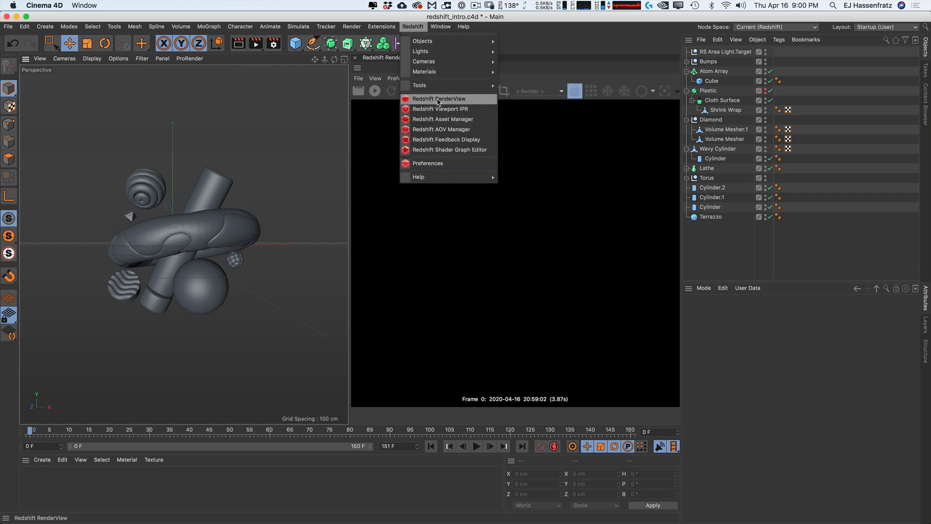
click(438, 99)
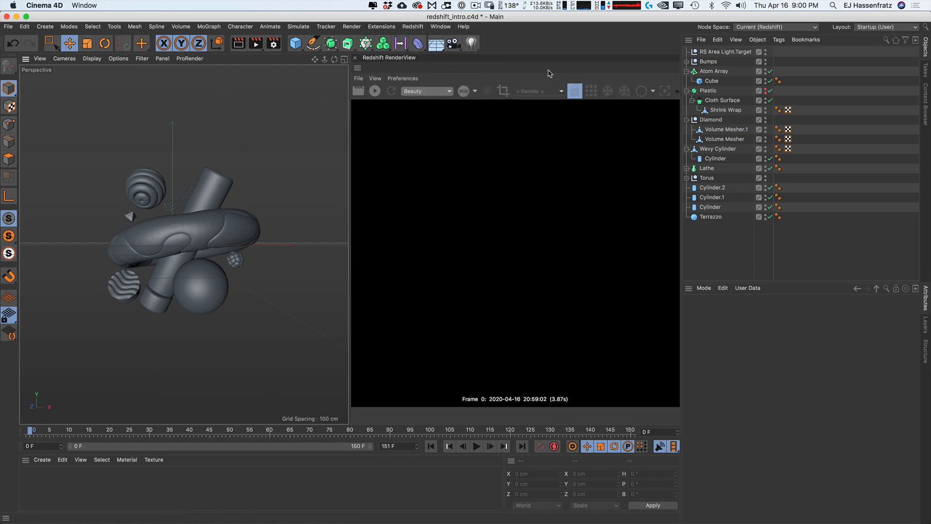
click(374, 91)
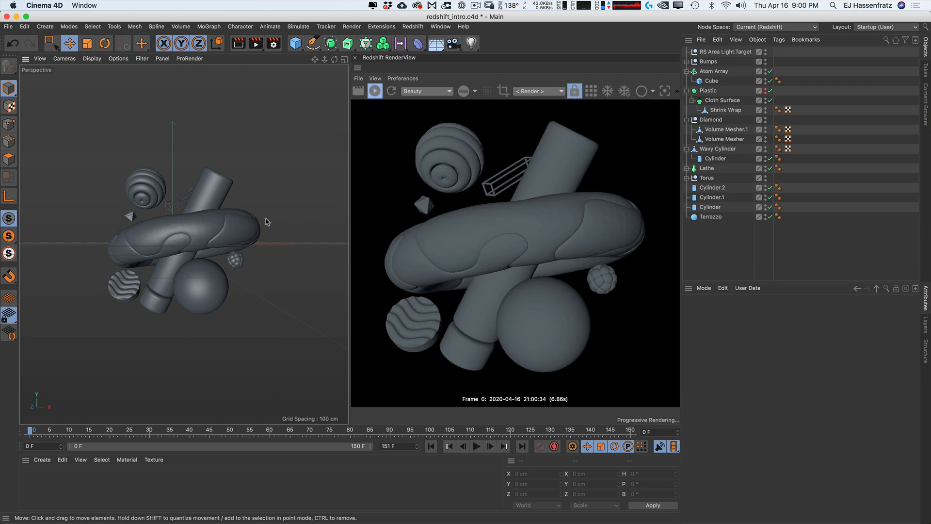
Step: Examine the live Redshift render from several viewing angles by orbiting and panning around the shapes
alt+drag(189, 232, 160, 256)
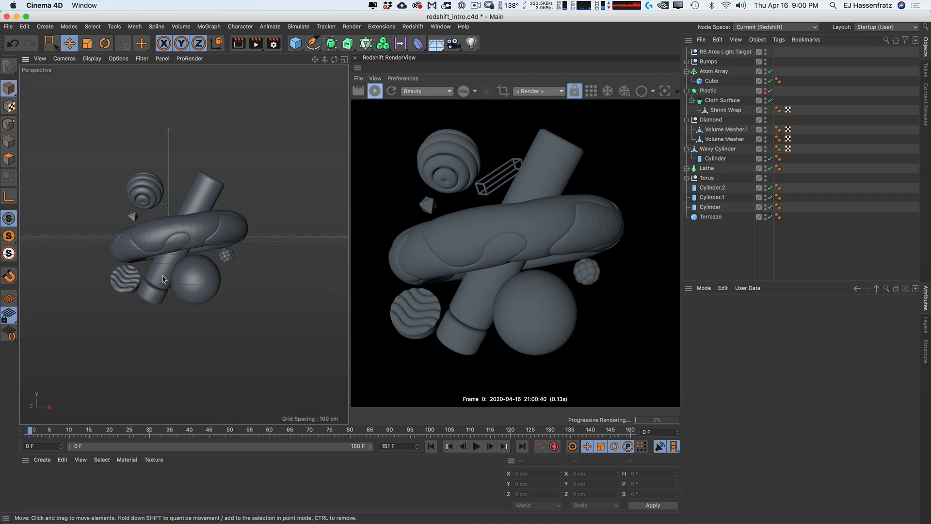
click(163, 279)
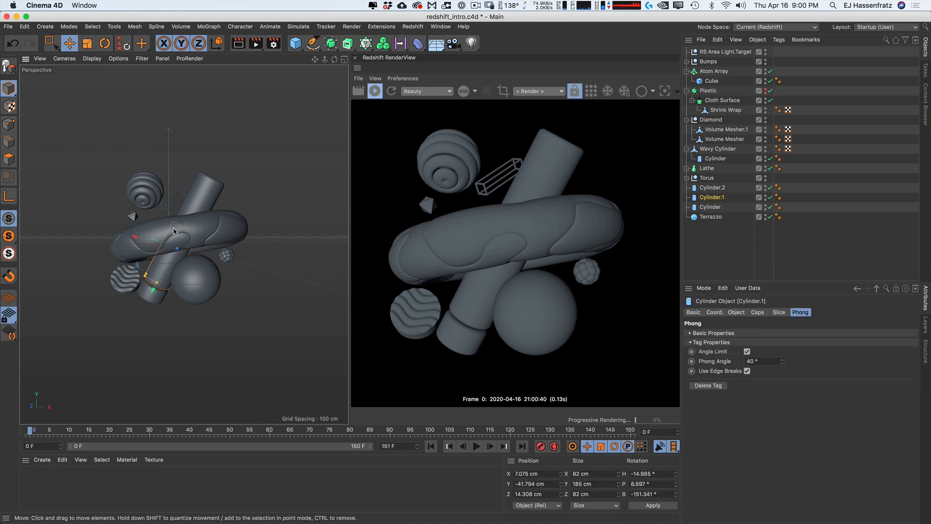
alt+drag(163, 277, 213, 240)
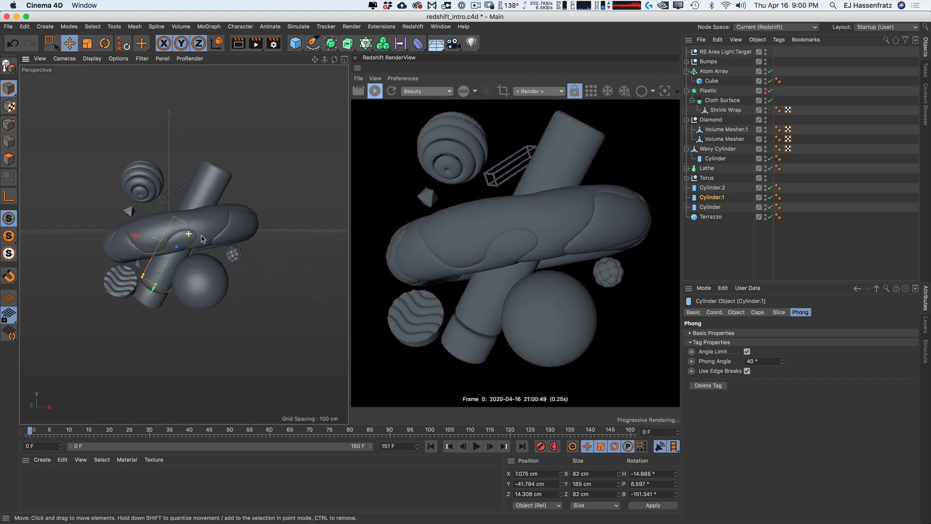
click(268, 305)
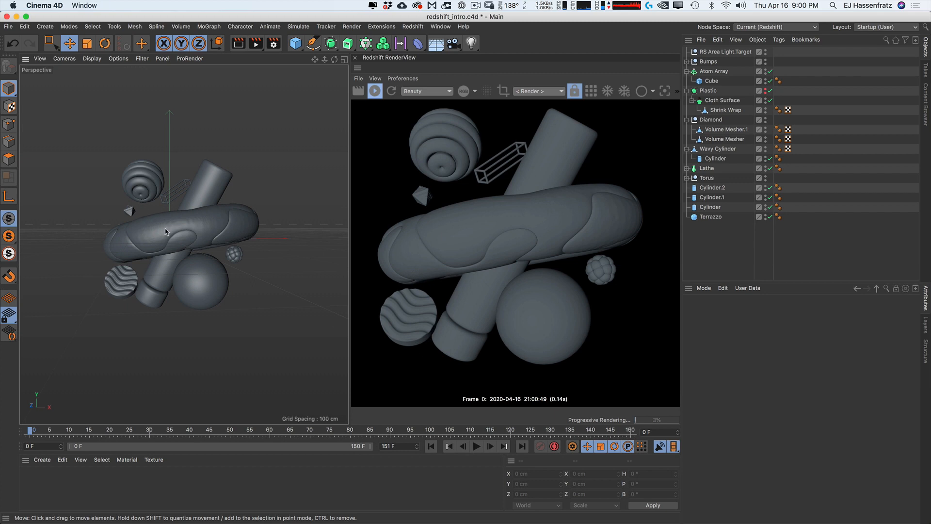
alt+middle_drag(165, 231, 168, 235)
alt+middle_drag(248, 232, 256, 236)
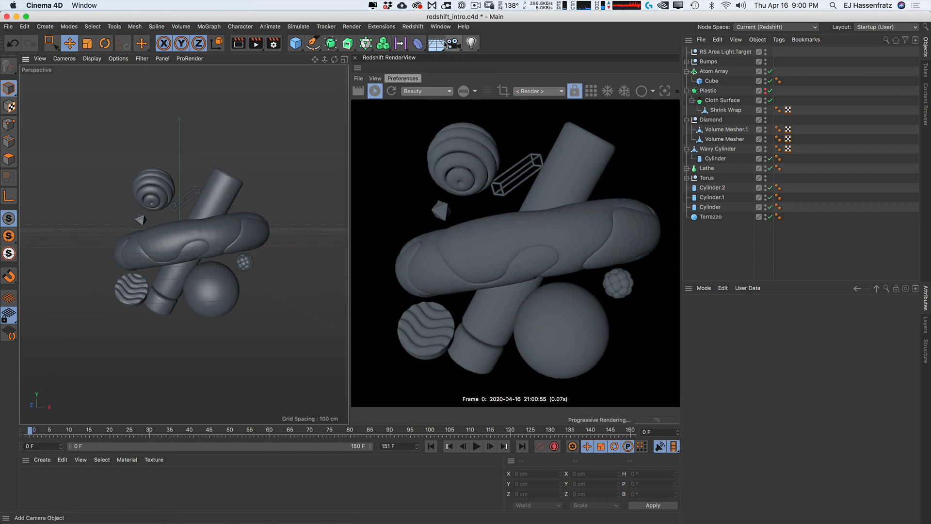
Step: Look through the Redshift light types and add an Area Light to the scene
click(414, 28)
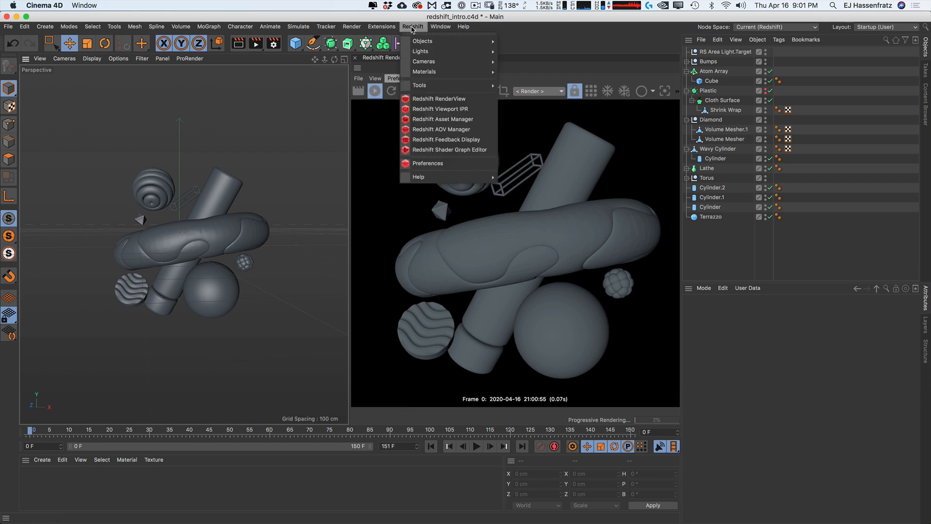
mouse_move(431, 55)
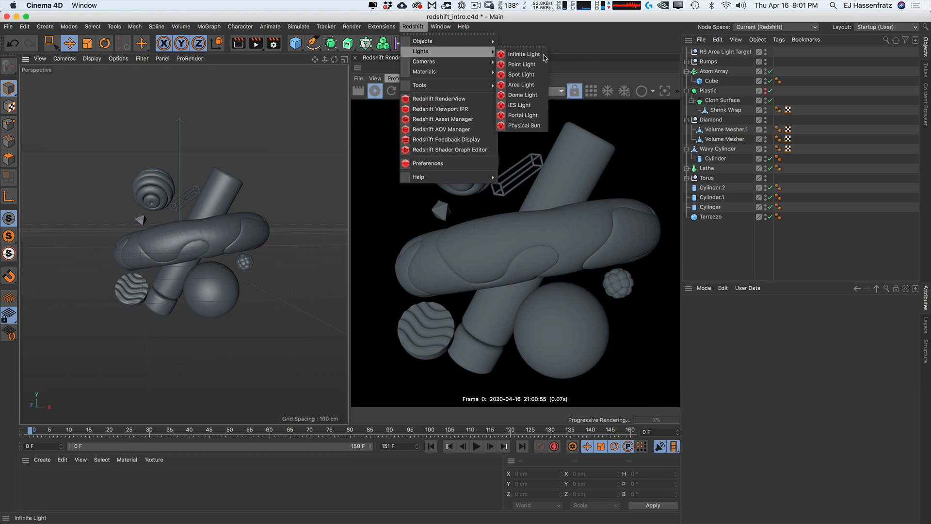
click(605, 69)
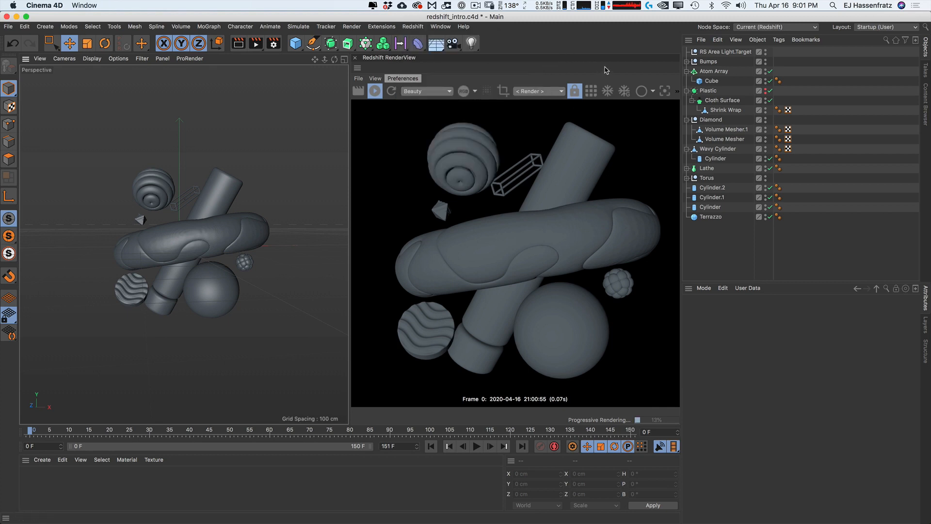
drag(471, 44, 431, 98)
click(412, 26)
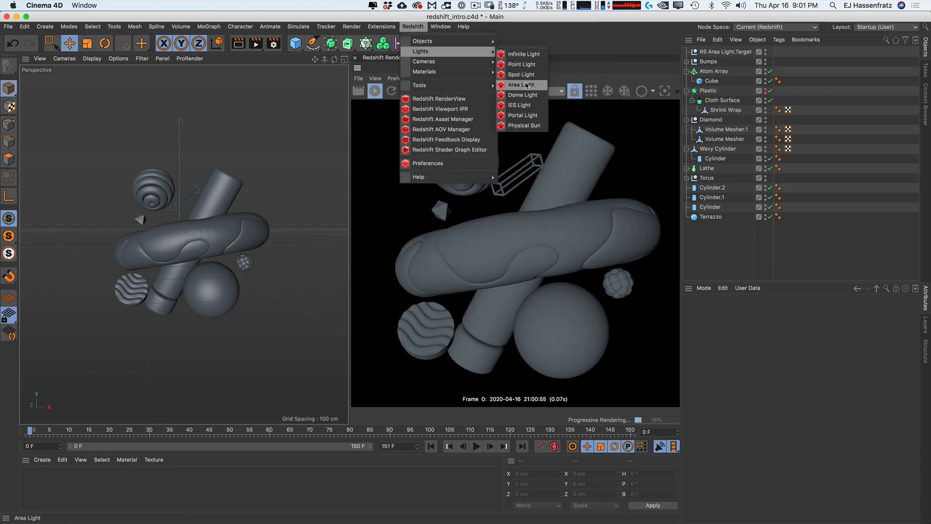
click(530, 86)
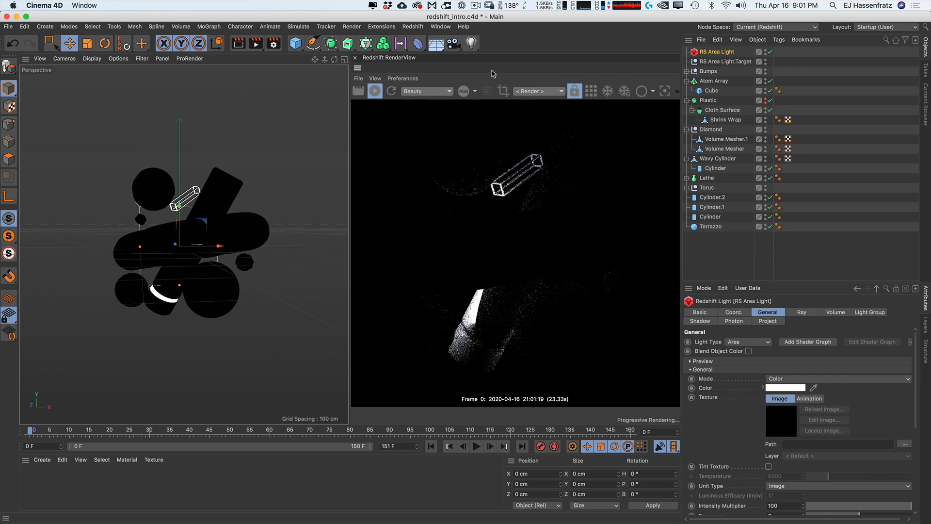
Step: Move the area light beside the shapes to about X 290, Y -10, Z -41 cm and rotate its heading to about 58°
drag(265, 270, 308, 235)
drag(286, 281, 328, 287)
key(r)
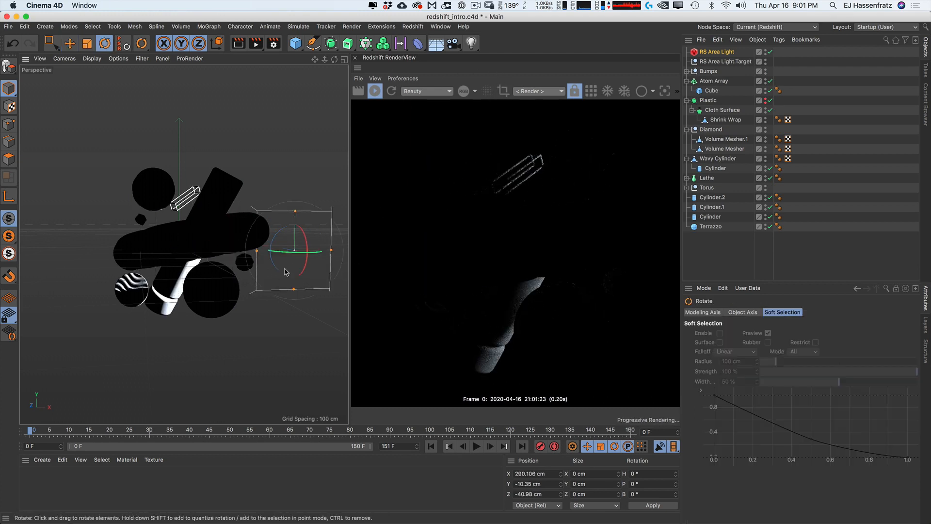
drag(289, 253, 282, 213)
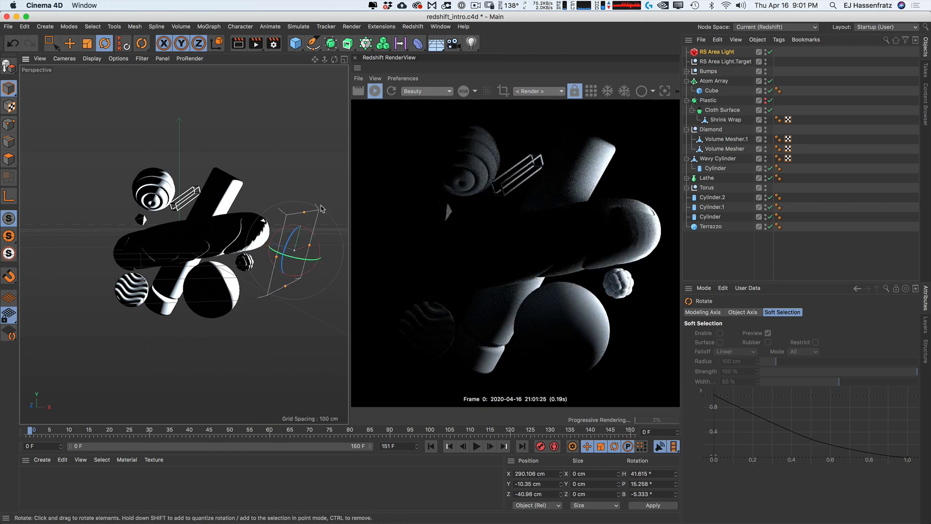
mouse_move(282, 275)
mouse_down()
mouse_move(300, 262)
mouse_move(295, 268)
mouse_up()
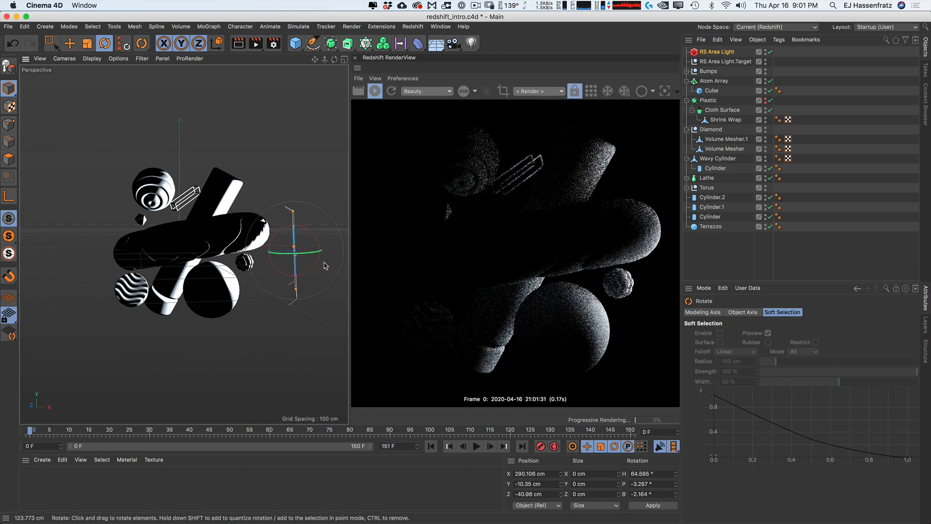
Step: Reposition the area light in the perspective and top views to about X 397, Y 64, Z -129 cm
key(e)
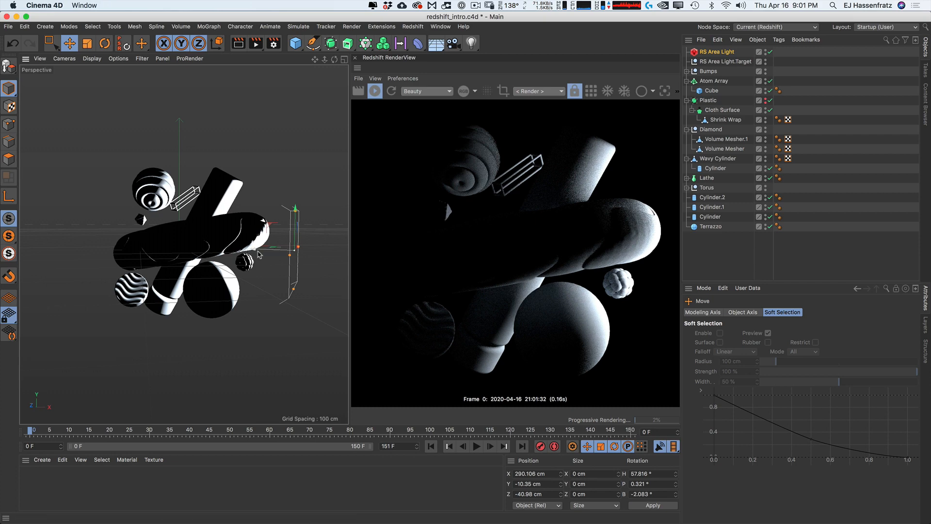
drag(300, 263, 351, 263)
scroll(266, 266, down, 5)
alt+middle_drag(266, 265, 226, 264)
drag(259, 266, 279, 264)
scroll(257, 261, up, 8)
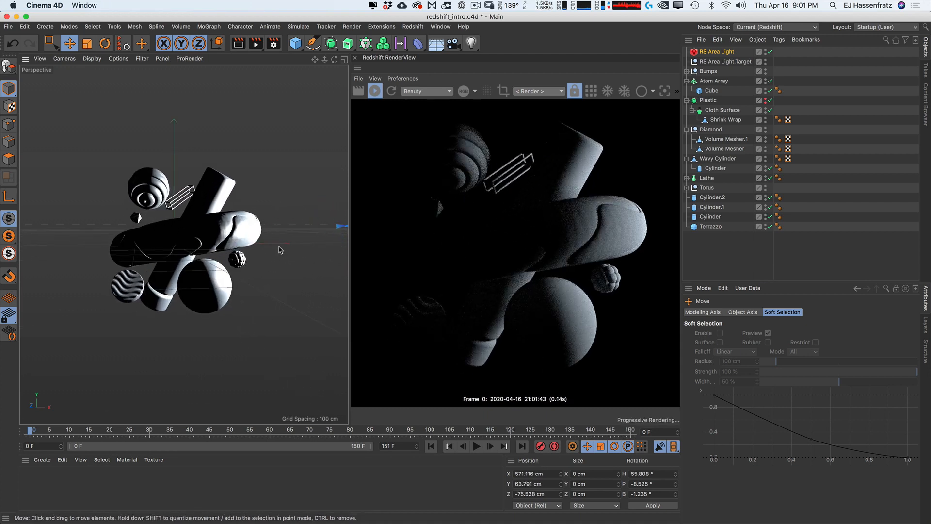
click(344, 59)
drag(310, 181, 311, 171)
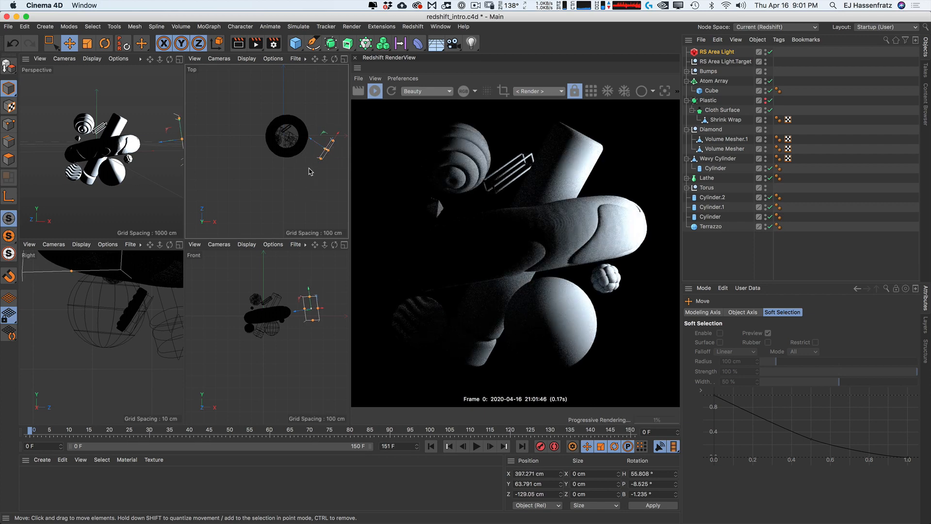
Step: Add a target tag with a null to the area light and delete the older RS Area Light.Target null
click(709, 53)
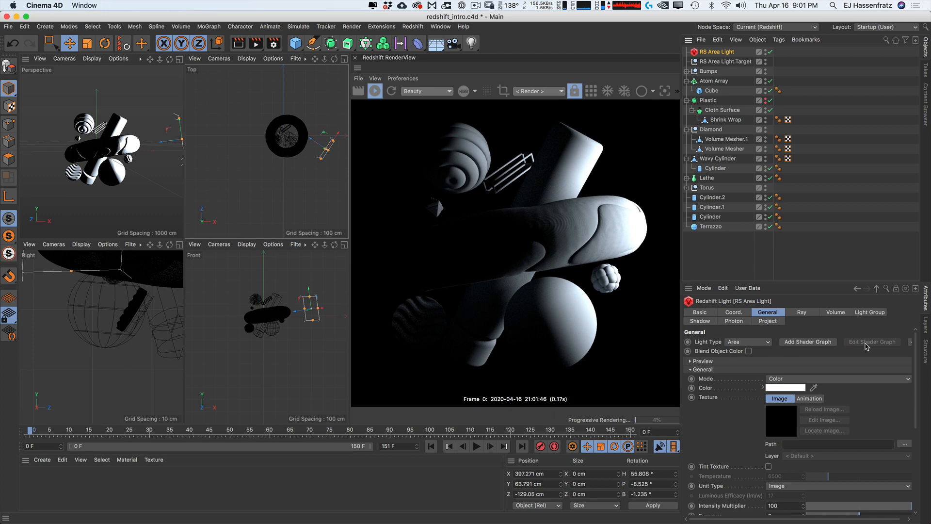
drag(770, 520, 776, 520)
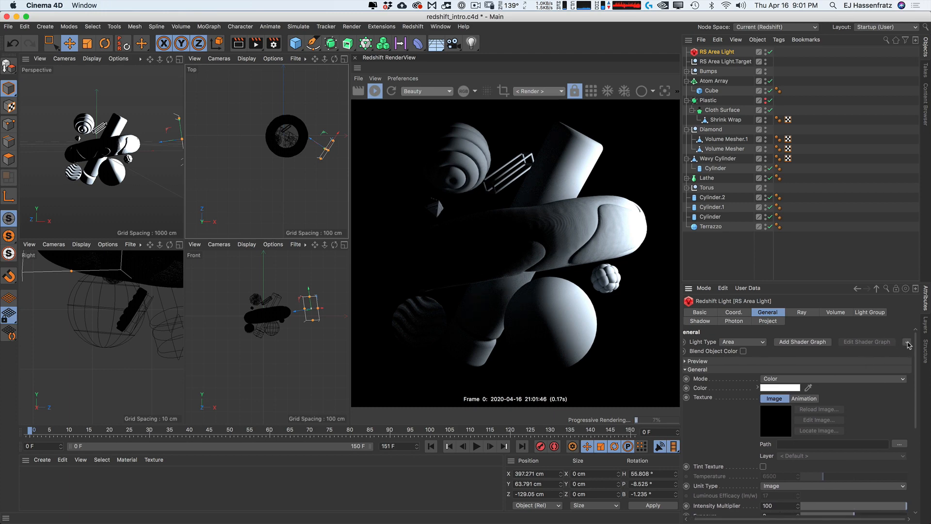
click(907, 343)
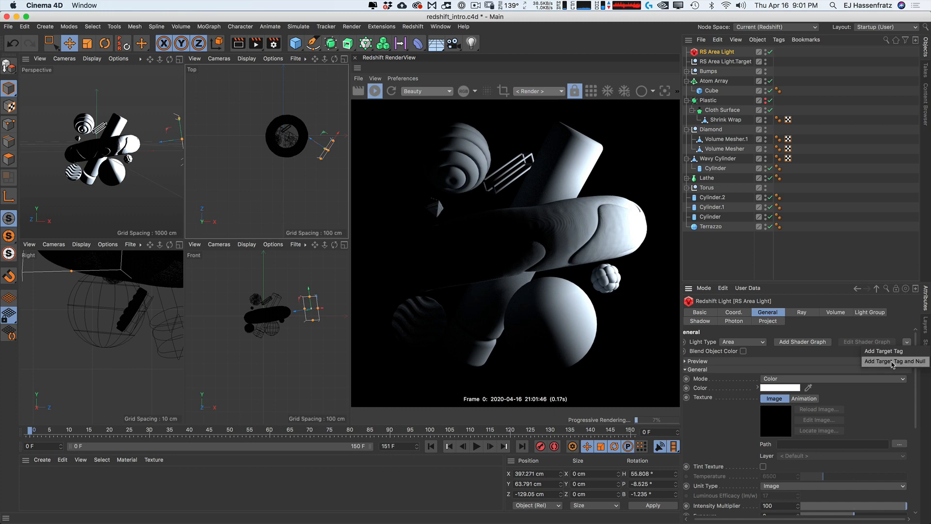
click(898, 362)
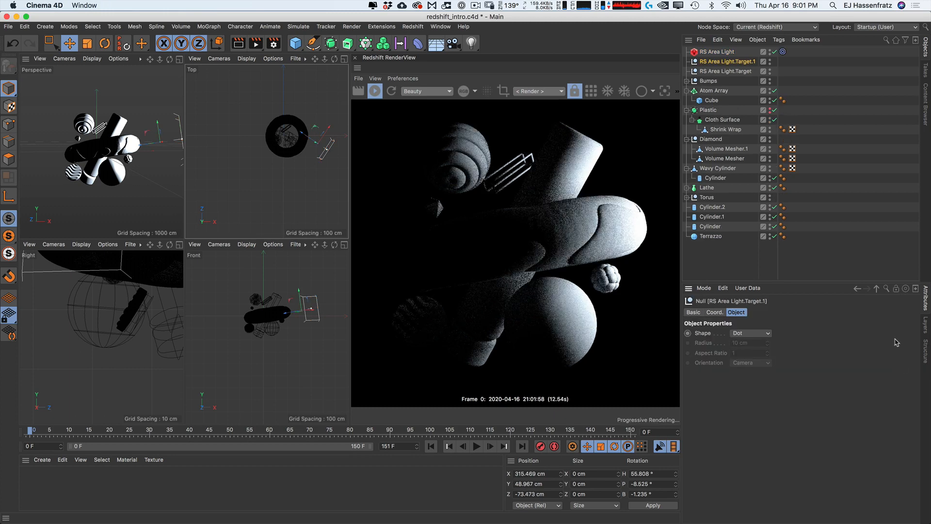
key(Delete)
Step: Move the new target null to about X 13, Y 1, Z -12 cm and the area light to about X 504, Z -59 cm
click(732, 63)
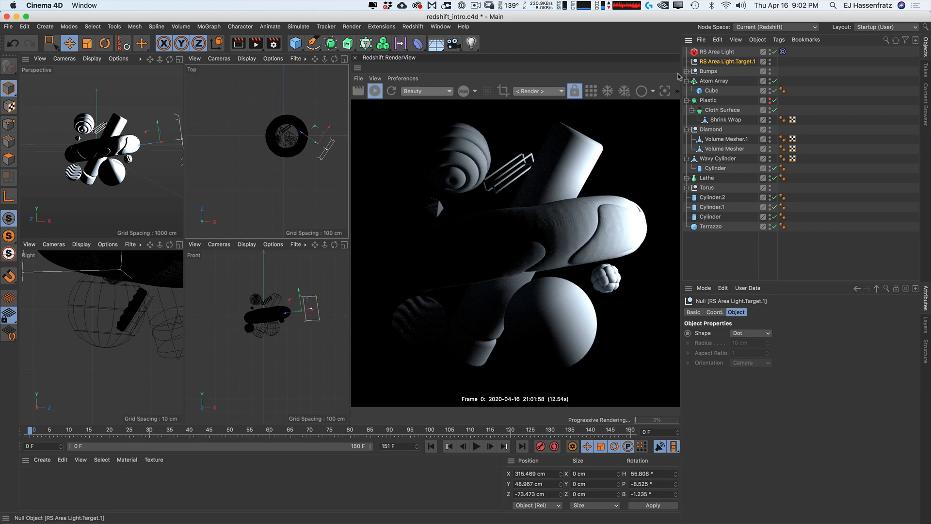
drag(294, 174, 262, 168)
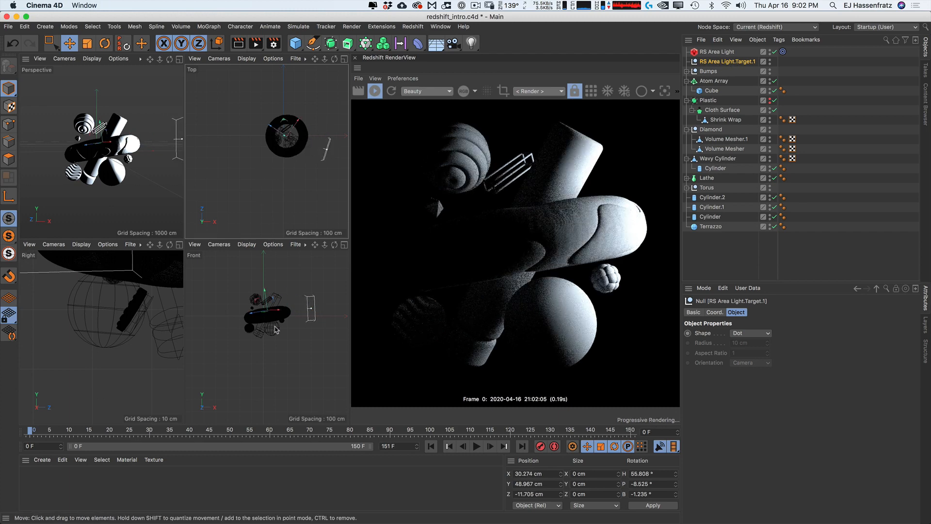
drag(276, 322, 275, 328)
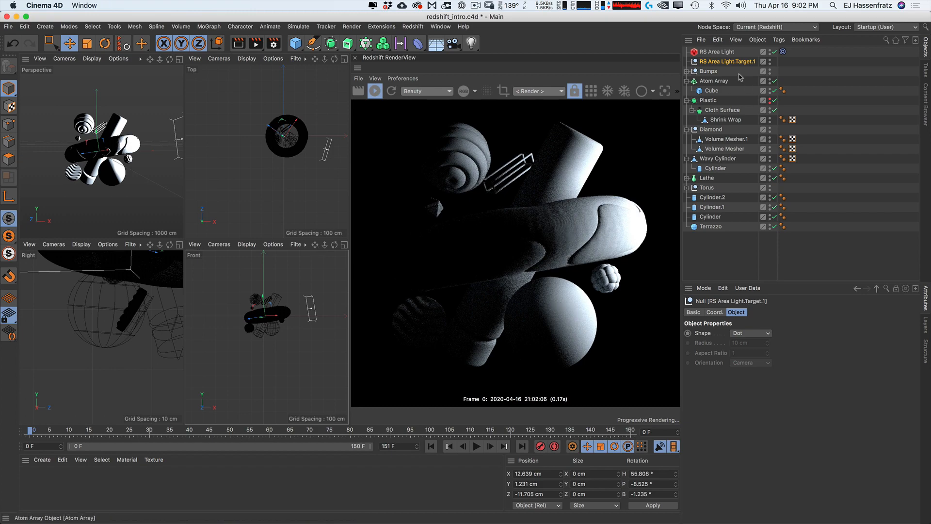
click(717, 52)
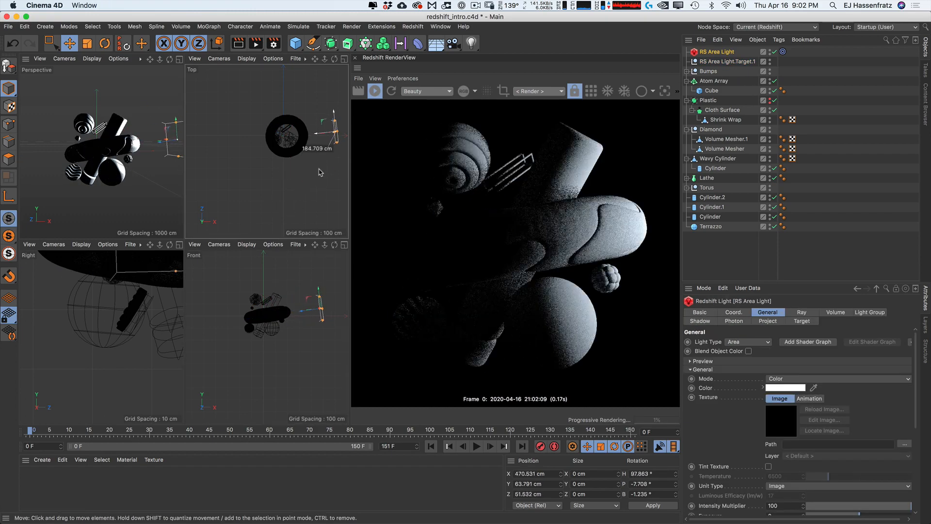
drag(320, 172, 309, 204)
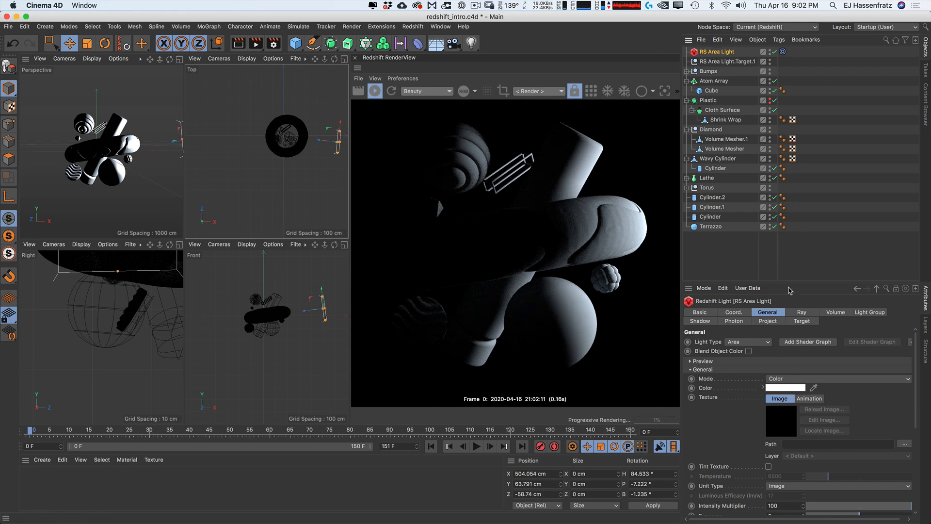
Step: Try the area light's Temperature mode at 6917 and set the mode back to Color
drag(792, 283, 777, 224)
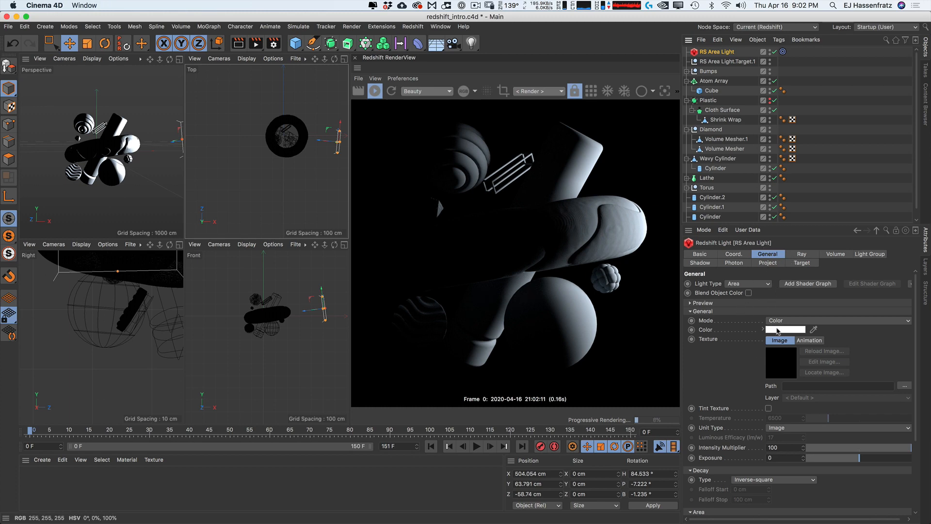
click(800, 320)
click(787, 339)
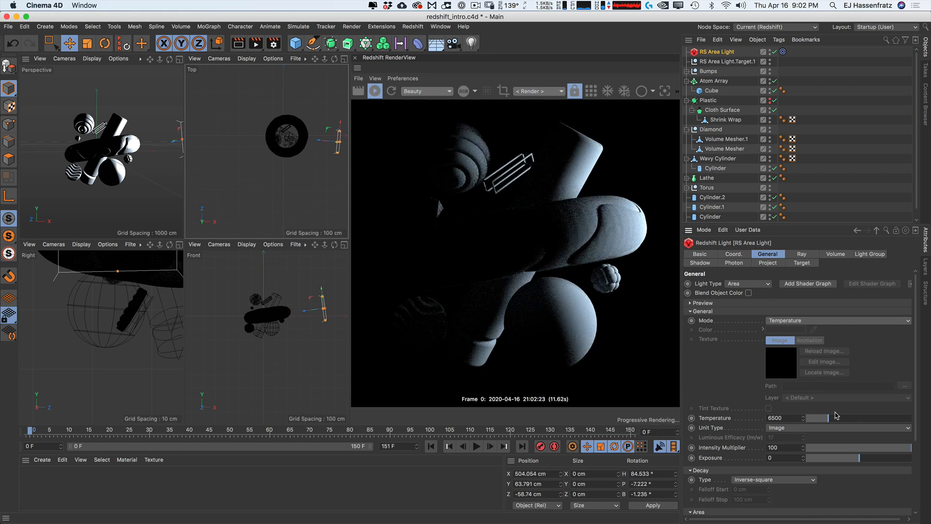
mouse_move(828, 418)
mouse_down()
mouse_move(814, 420)
mouse_move(846, 418)
mouse_move(819, 420)
mouse_move(838, 425)
mouse_up()
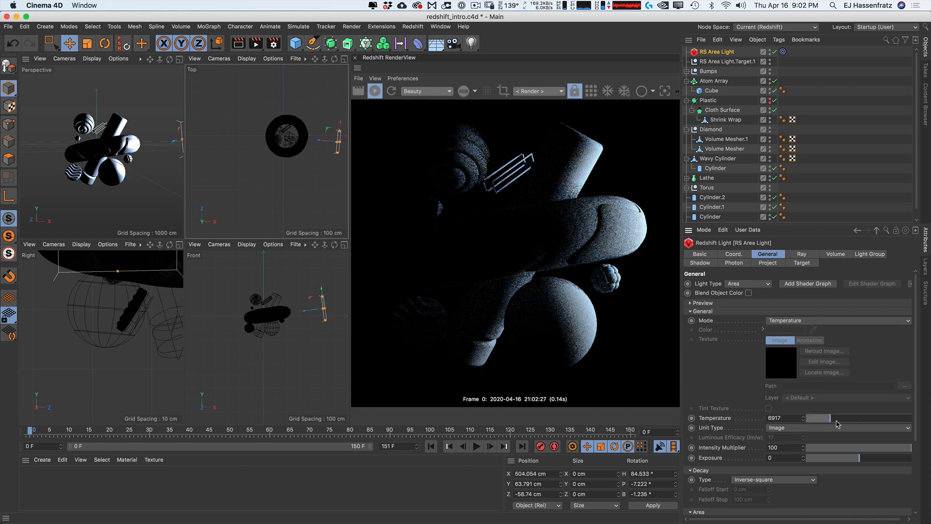
click(801, 320)
click(798, 332)
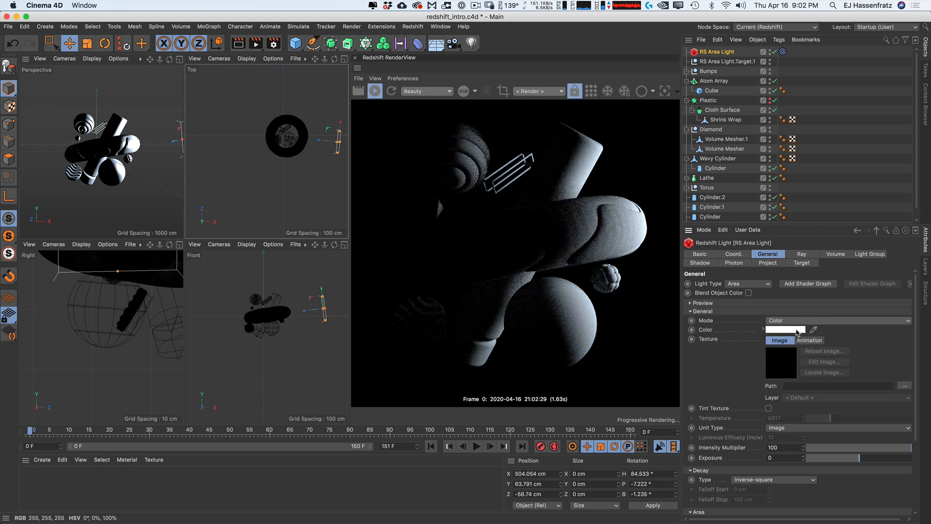
Step: Give the area light a pale pink color with hue 340° and saturation 15%
click(797, 331)
drag(753, 339, 753, 329)
drag(758, 339, 880, 328)
click(760, 338)
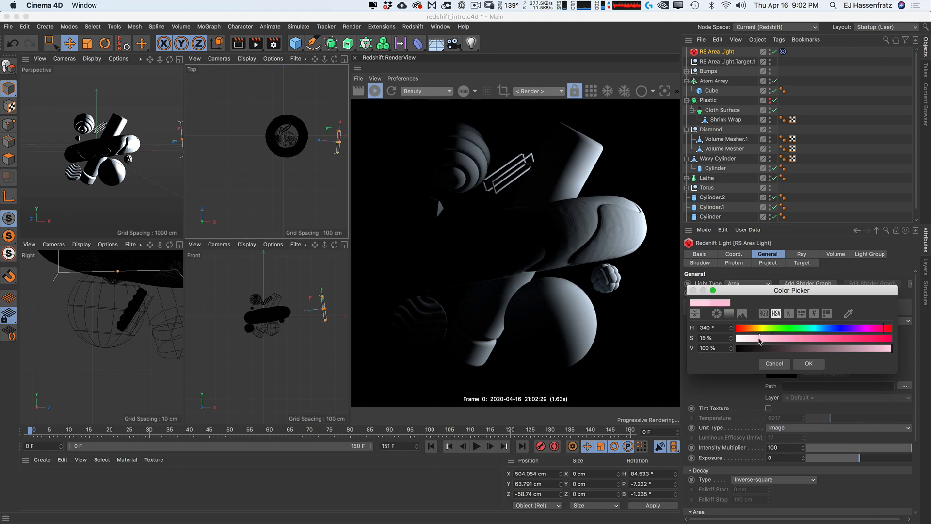
Step: Give the selected area light a pale pink color with hue 340°, saturation 15% and value 100%
click(809, 365)
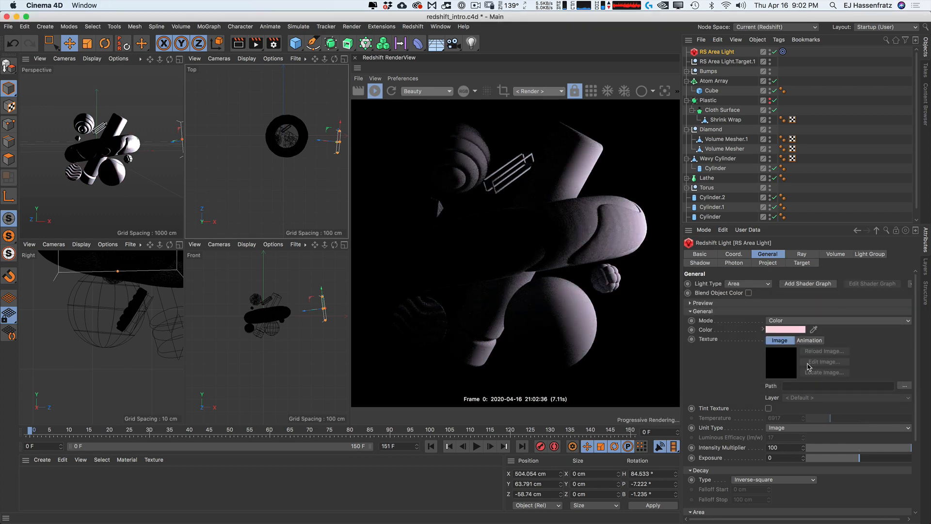
scroll(824, 373, down, 3)
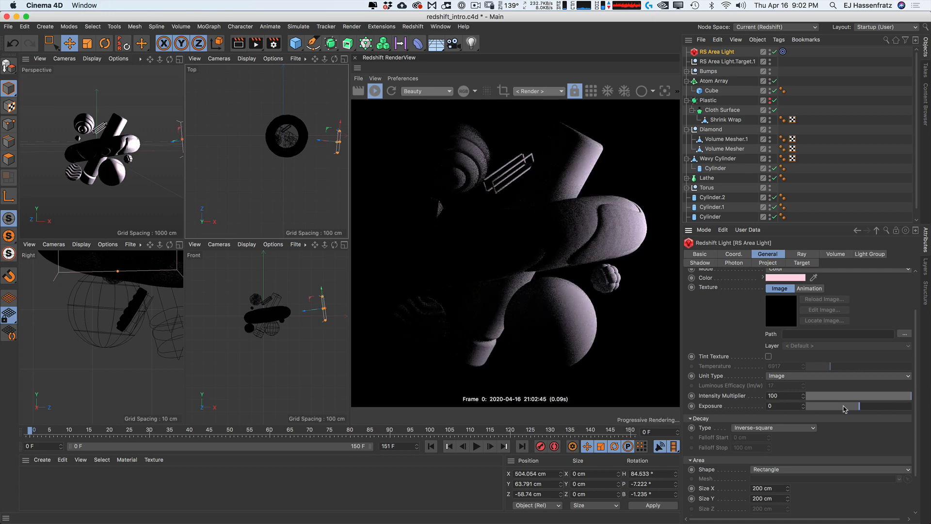
mouse_move(856, 406)
mouse_down()
mouse_move(818, 411)
mouse_move(859, 408)
mouse_up()
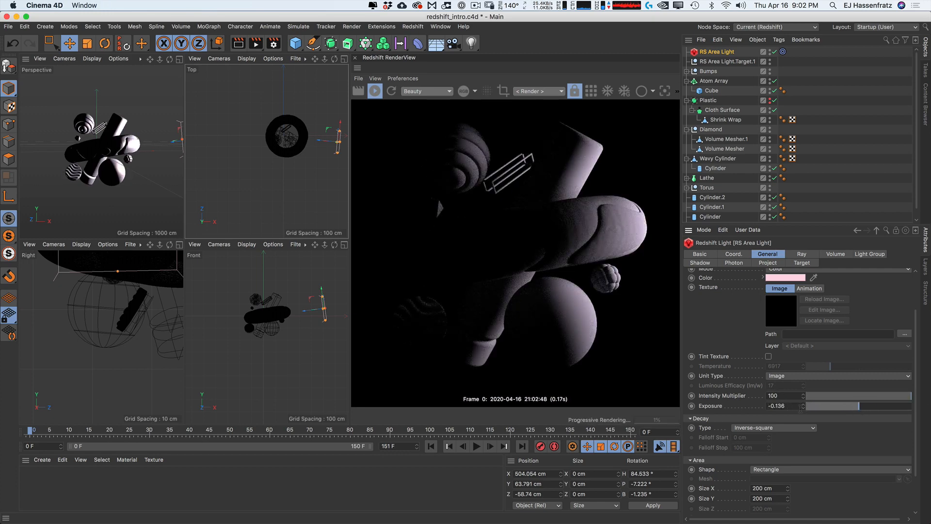
click(804, 407)
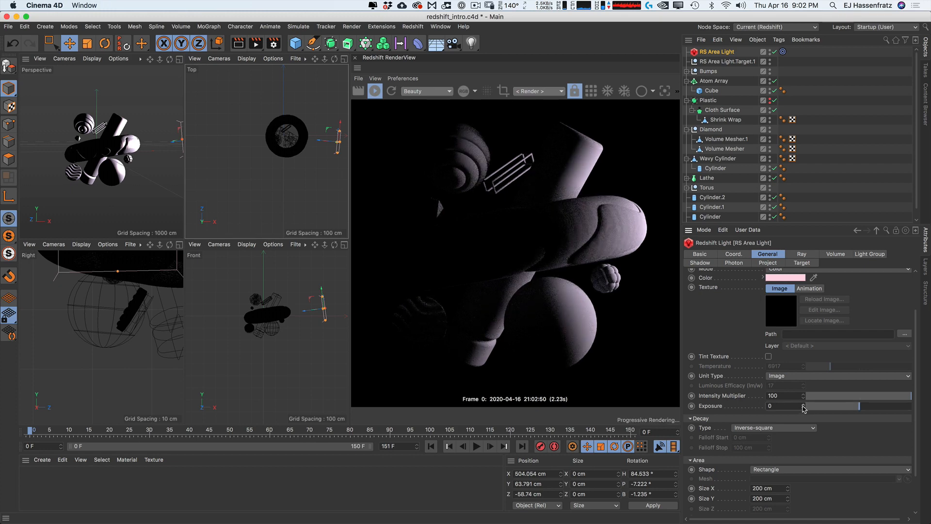
drag(901, 396, 920, 392)
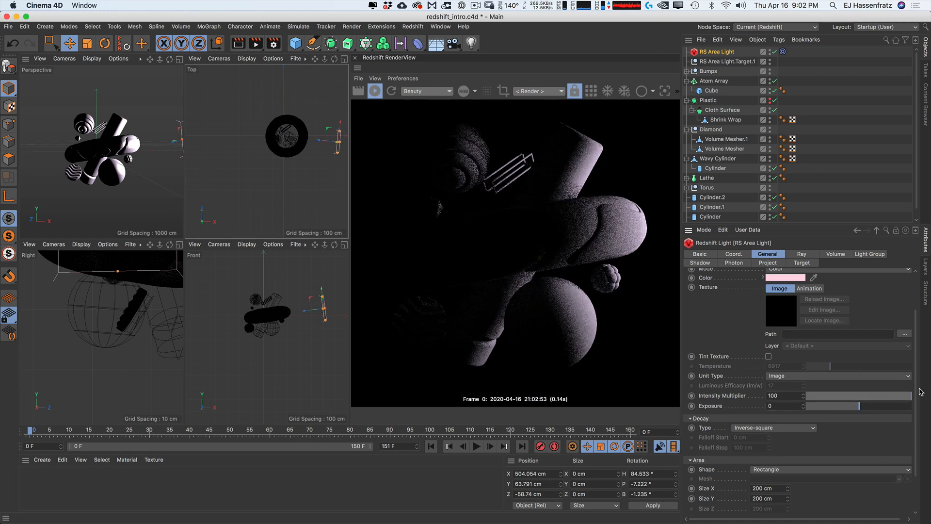
Step: Move the pink area light farther out from the objects, to about X 723, Y 33, Z -43 cm
drag(329, 206, 333, 195)
drag(306, 292, 312, 296)
alt+middle_drag(308, 170, 274, 184)
drag(290, 174, 297, 185)
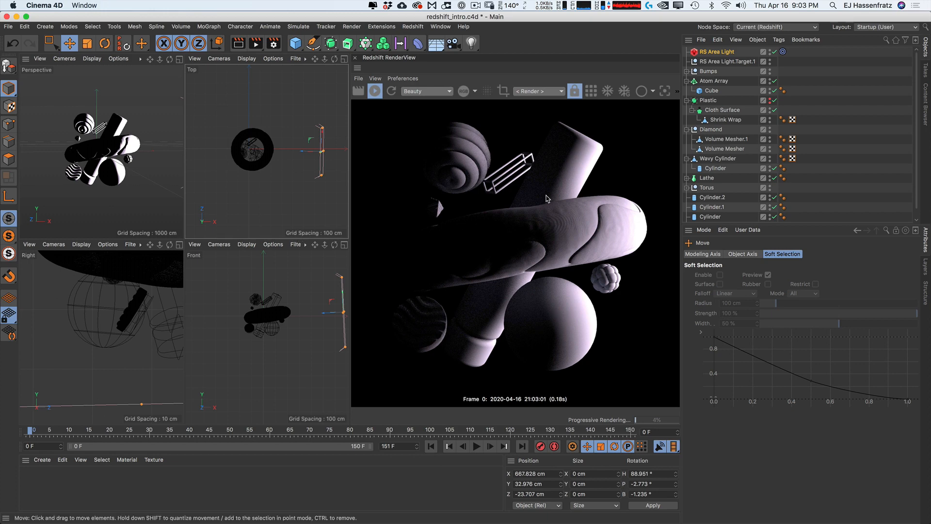
mouse_move(253, 190)
mouse_down()
mouse_move(261, 197)
mouse_move(243, 213)
mouse_move(252, 205)
mouse_up()
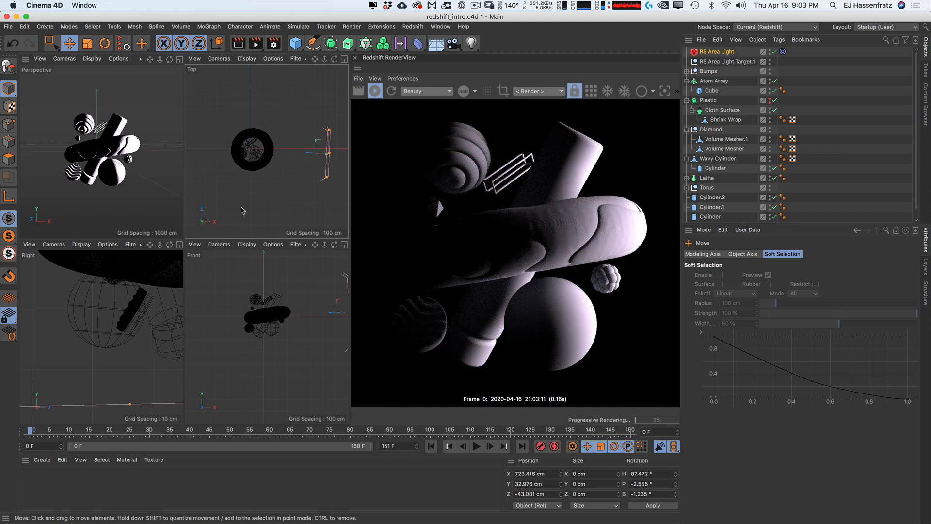
Step: Duplicate the pink area light to the opposite side at about X -606 cm and lower the copy's intensity multiplier to about 28.86
drag(319, 194, 171, 186)
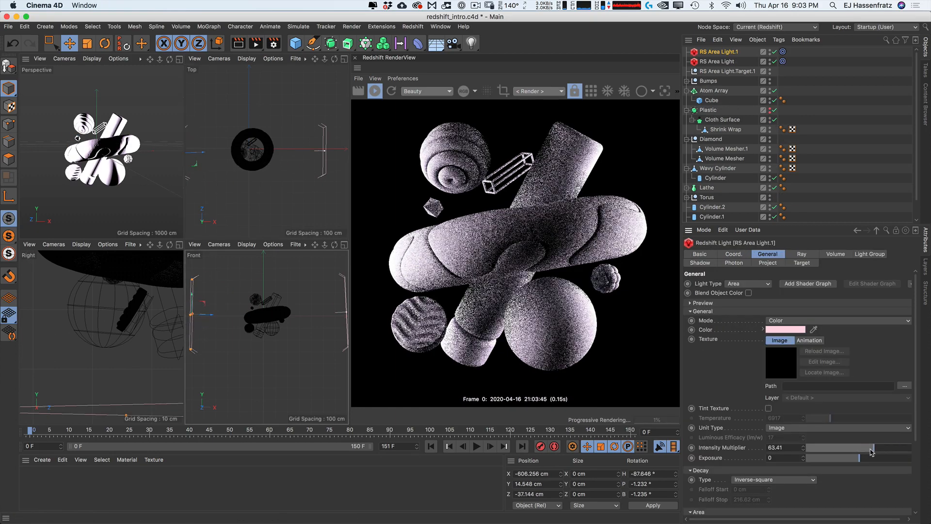
drag(871, 452, 836, 447)
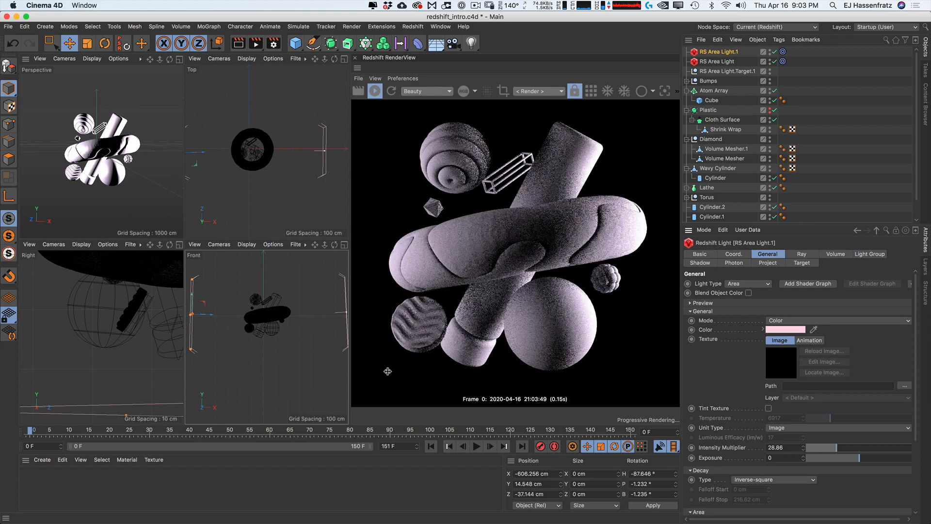
Step: Change the duplicated area light's color to a pale light blue
click(786, 330)
drag(846, 326, 826, 326)
click(811, 362)
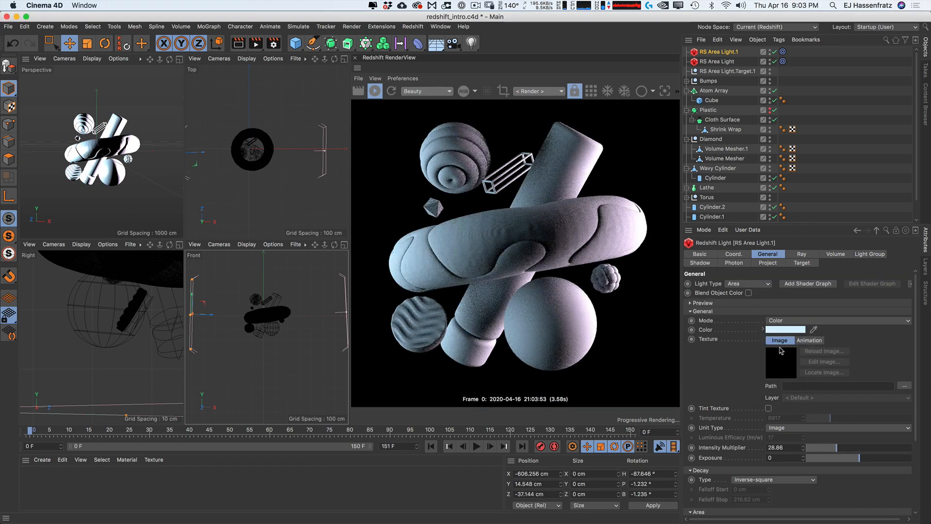
Step: Duplicate the blue area light and place the copy above the objects at about X 57, Y 717, Z -23 cm
ctrl+drag(222, 359, 285, 288)
alt+middle_drag(285, 288, 261, 334)
drag(262, 335, 272, 325)
drag(289, 203, 293, 202)
drag(255, 308, 256, 305)
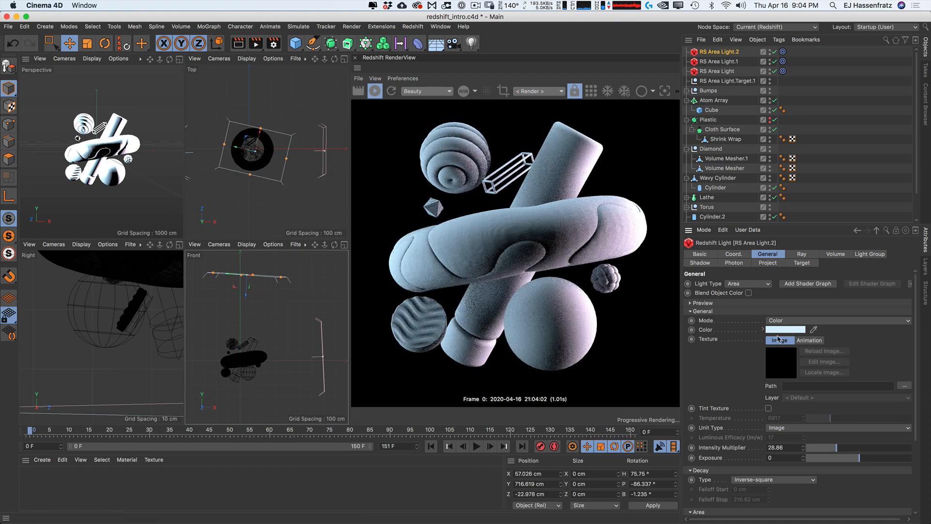
Step: Change the overhead area light's color to a pale warm orange
click(778, 330)
mouse_move(764, 327)
mouse_down()
mouse_move(755, 331)
mouse_move(775, 338)
mouse_up()
click(810, 362)
click(779, 330)
click(804, 364)
Step: Enlarge the overhead area light and raise it to about X 39, Y 886, Z -6 cm
drag(327, 205, 327, 204)
alt+middle_drag(271, 324, 285, 326)
scroll(285, 326, down, 1)
drag(285, 326, 285, 324)
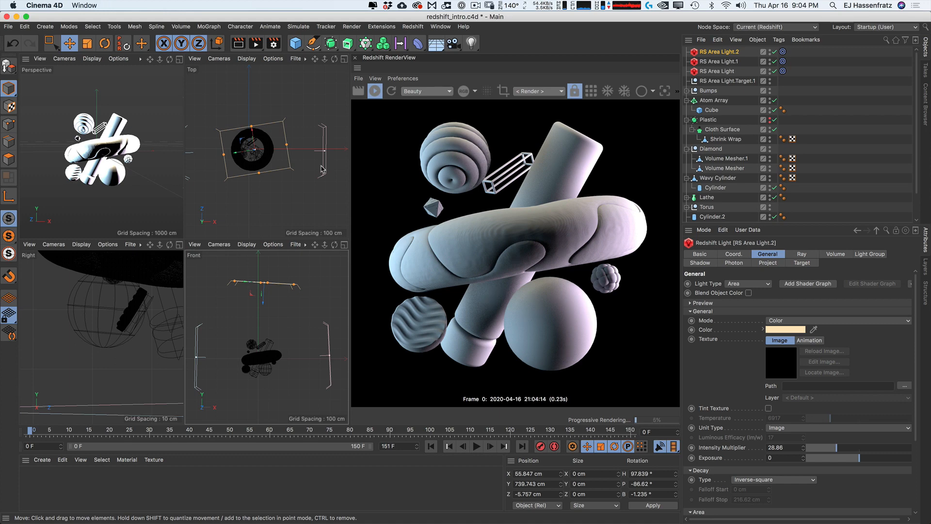
key(t)
drag(222, 289, 378, 291)
key(e)
mouse_move(282, 321)
mouse_down()
mouse_move(274, 305)
mouse_move(271, 314)
mouse_move(283, 312)
mouse_up()
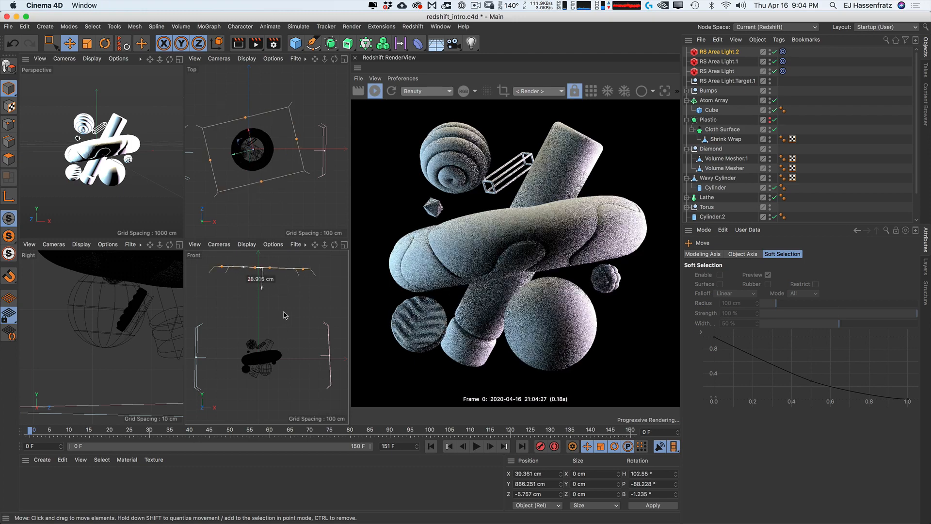
Step: Reposition the pink area light to about X 725, Y 8, Z -18 cm and deselect it
click(322, 372)
drag(325, 369, 303, 379)
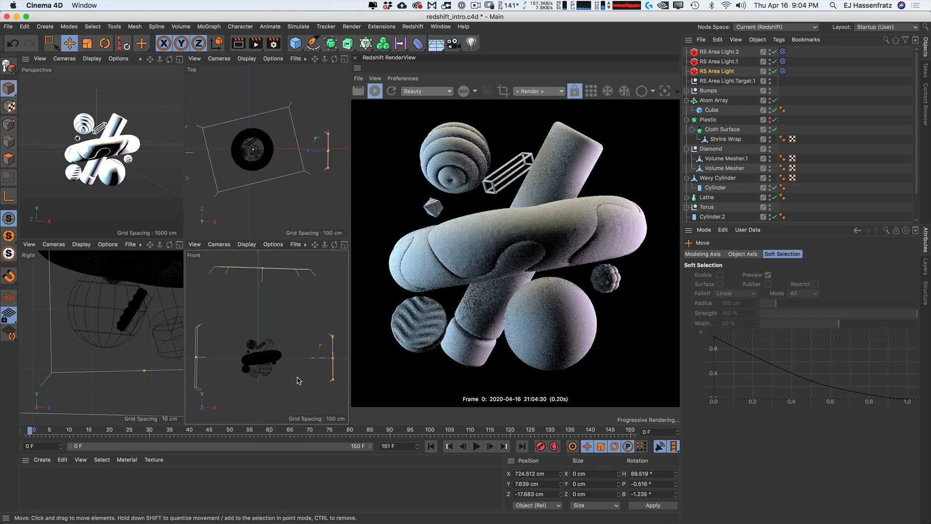
click(277, 334)
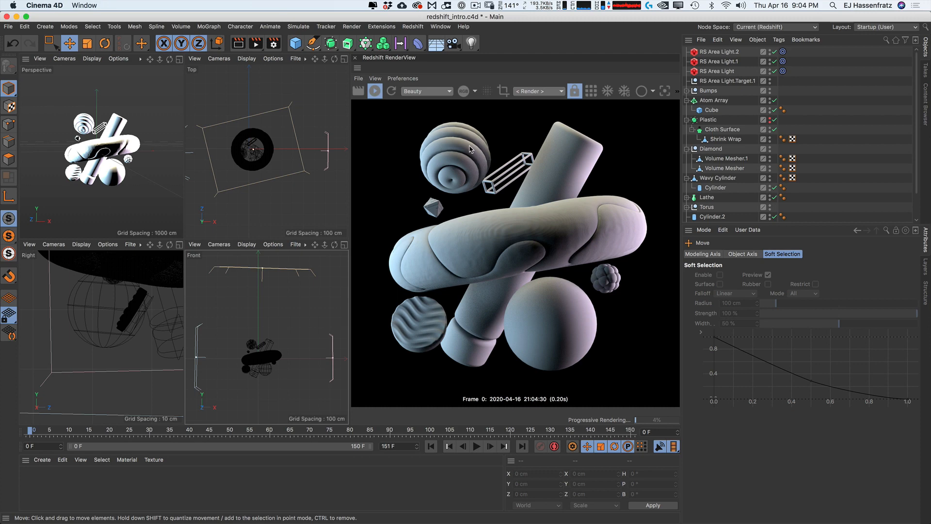
click(719, 62)
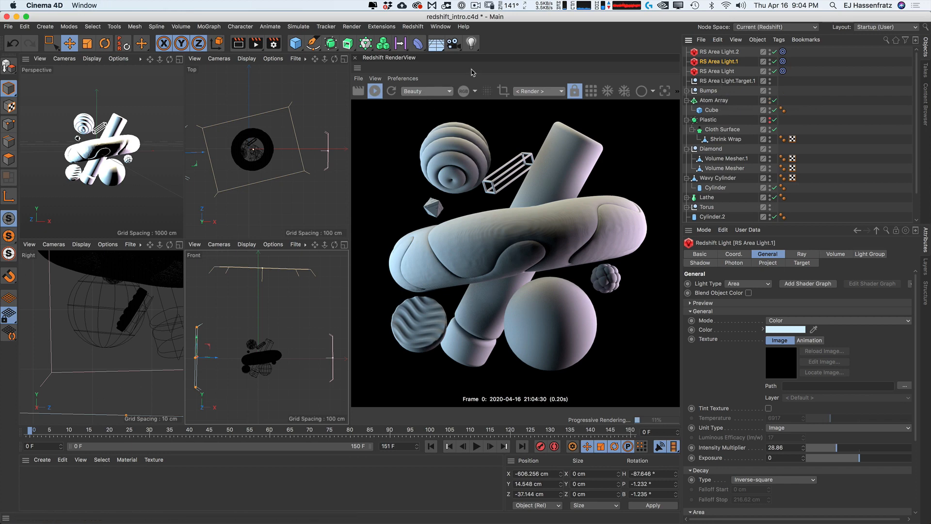
click(411, 27)
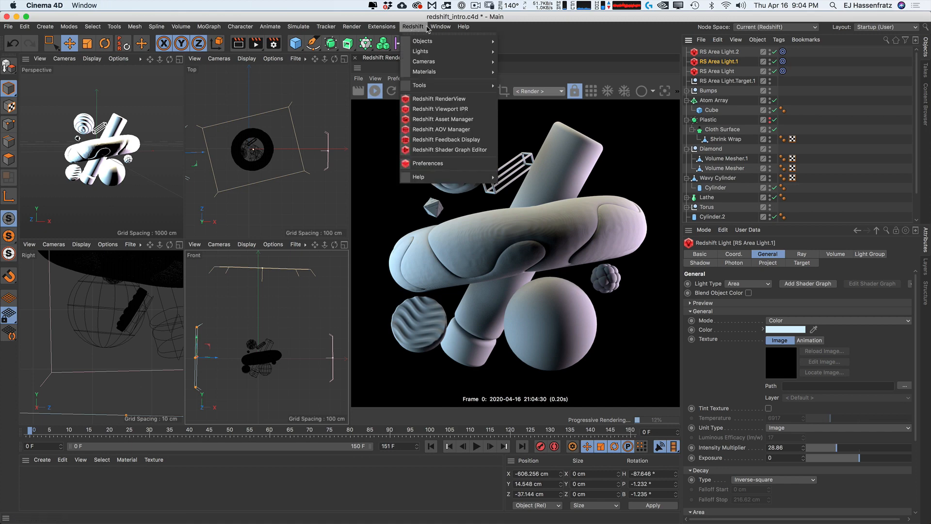
mouse_move(431, 73)
mouse_move(503, 74)
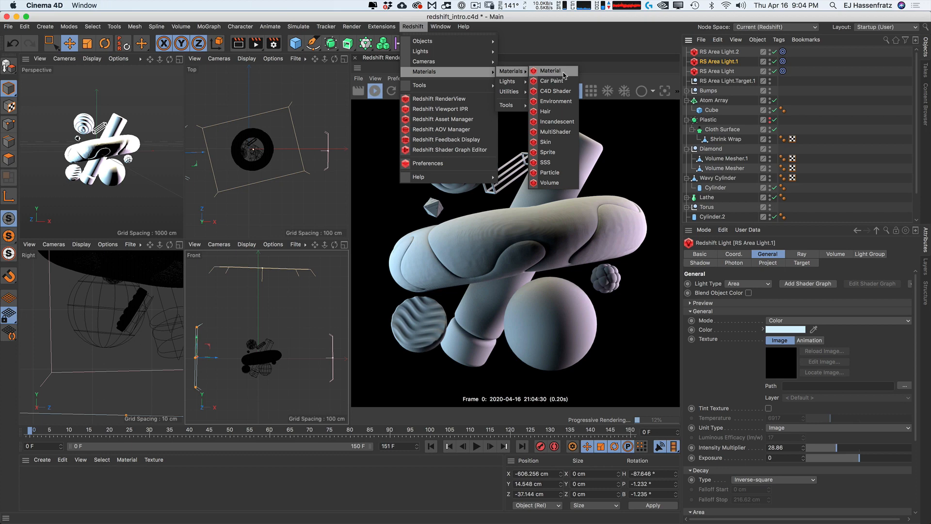
key(Escape)
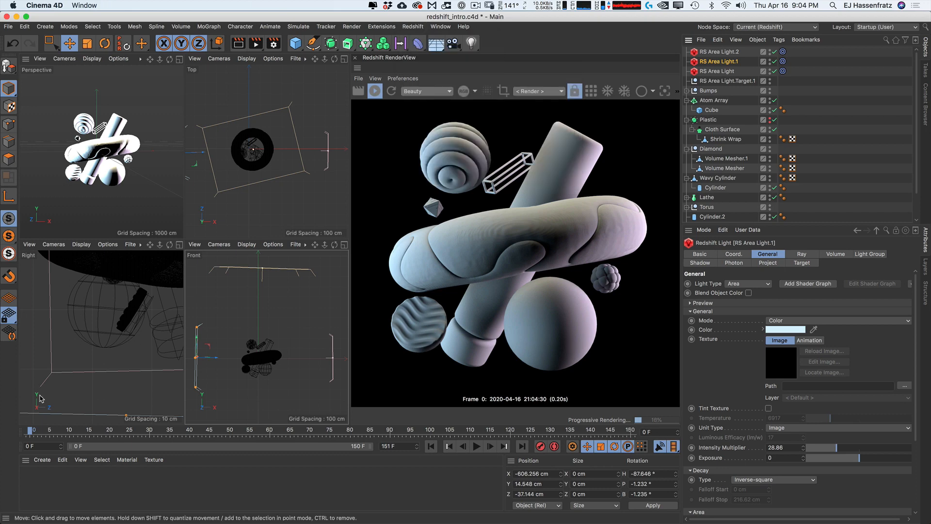
Step: Create a new standard Redshift material
click(43, 459)
mouse_move(78, 382)
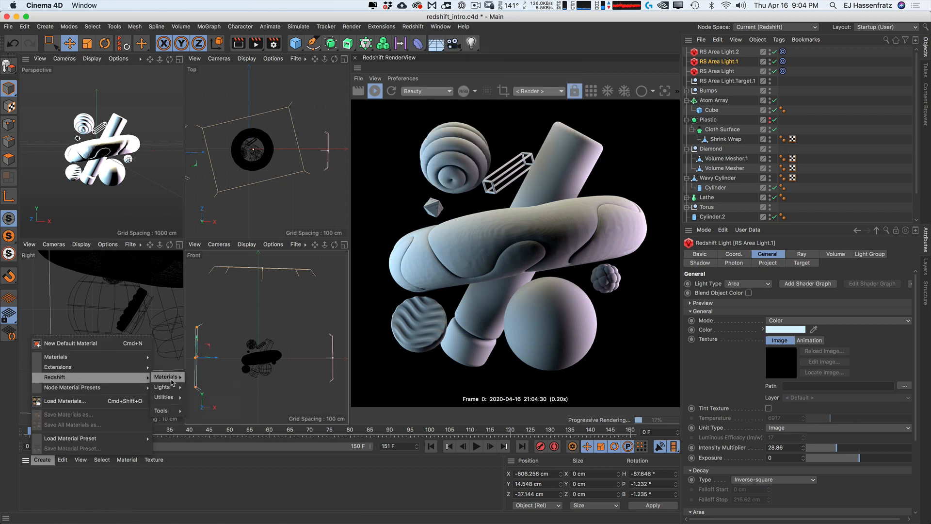
mouse_move(168, 378)
click(224, 377)
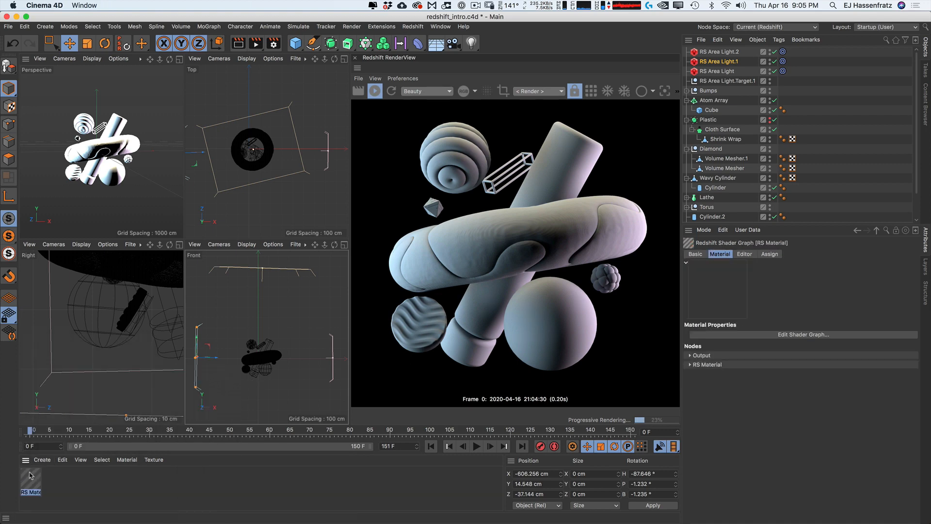
Step: Maximize the perspective view, frame the ridged ball up close and apply the RS Material to it
click(179, 59)
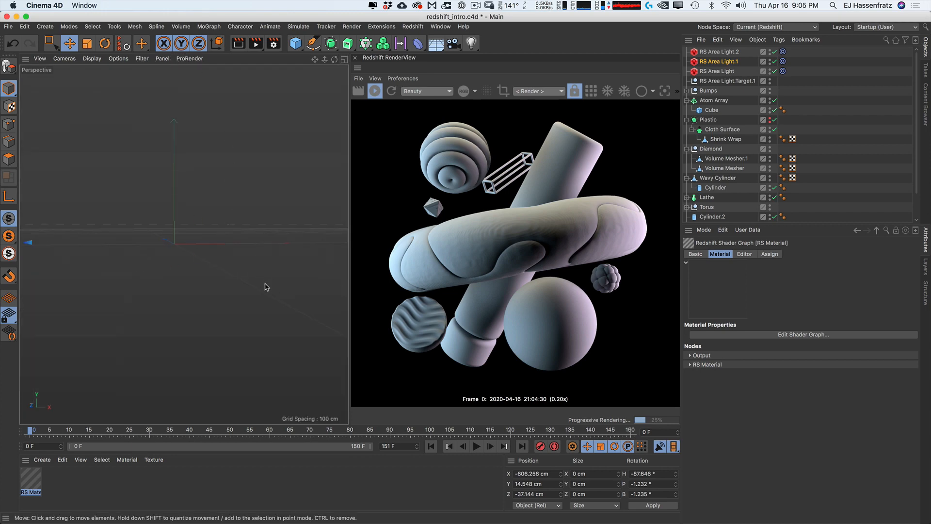
key(h)
alt+right_drag(221, 285, 232, 285)
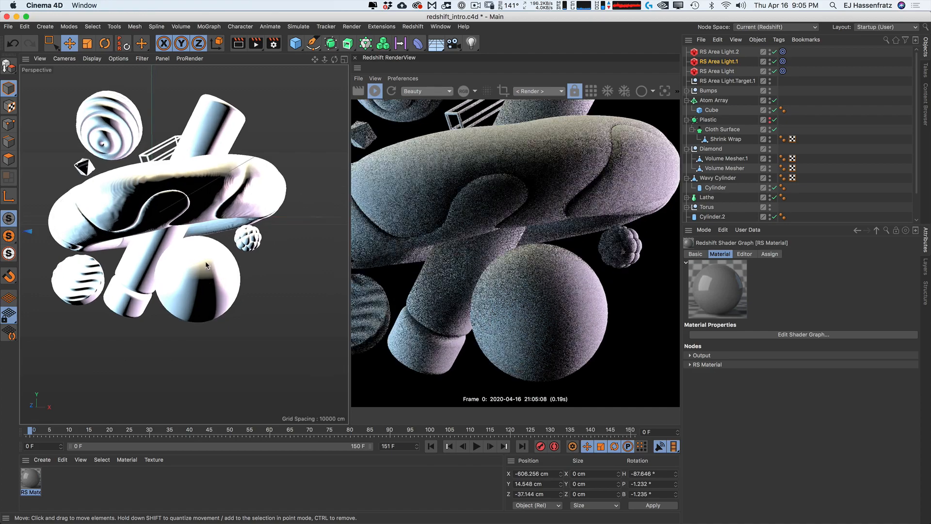
alt+middle_drag(205, 278, 221, 284)
alt+middle_drag(176, 169, 204, 275)
alt+right_drag(170, 221, 197, 214)
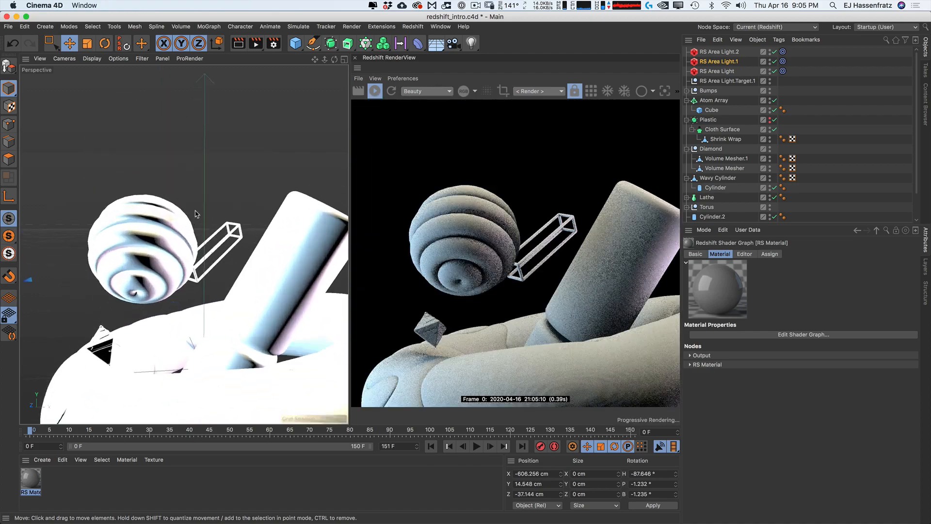
alt+middle_drag(146, 243, 173, 240)
alt+right_drag(173, 240, 190, 236)
alt+middle_drag(170, 248, 202, 246)
alt+right_drag(202, 246, 209, 244)
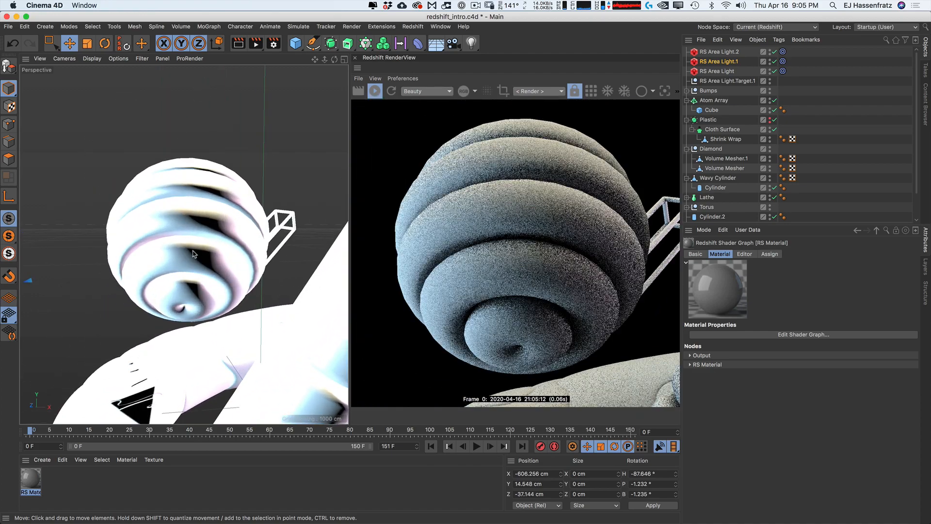
alt+middle_drag(206, 247, 209, 266)
alt+right_drag(208, 266, 173, 272)
alt+middle_drag(194, 282, 163, 240)
mouse_move(31, 478)
mouse_down()
mouse_move(89, 421)
mouse_move(197, 237)
mouse_up()
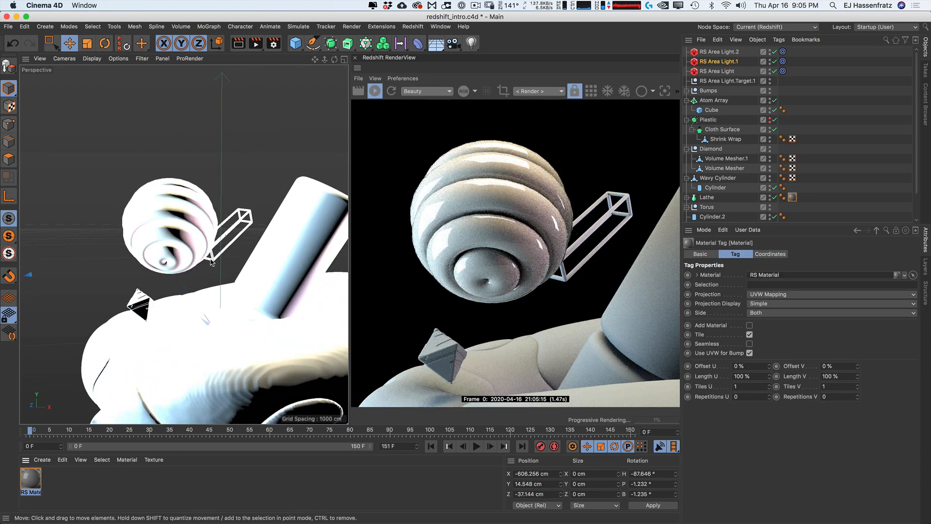
Step: Apply the RS Material to the tilted cylinder and to the small wavy ball
alt+middle_drag(209, 274, 189, 251)
alt+right_drag(190, 251, 146, 261)
mouse_move(30, 479)
mouse_down()
mouse_move(264, 240)
mouse_move(105, 402)
mouse_move(160, 383)
mouse_move(185, 361)
mouse_move(141, 353)
mouse_up()
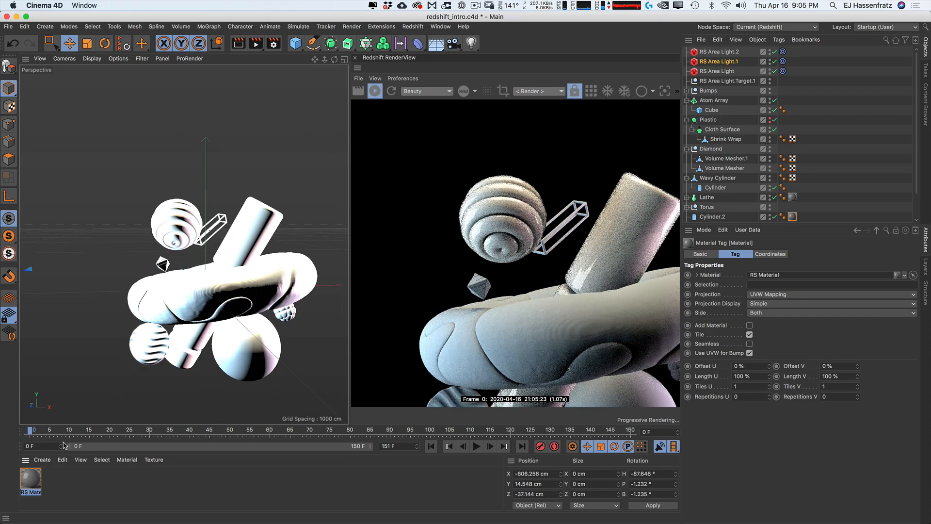
Step: Apply the RS Material to the large smooth sphere and to the wireframe box of the Atom Array
alt+middle_drag(234, 330, 224, 301)
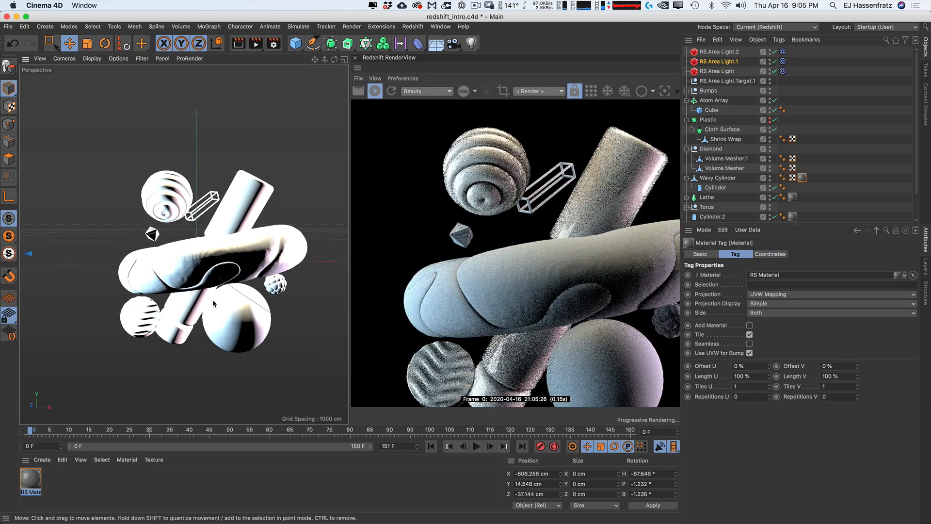
drag(31, 479, 248, 319)
alt+middle_drag(217, 284, 196, 262)
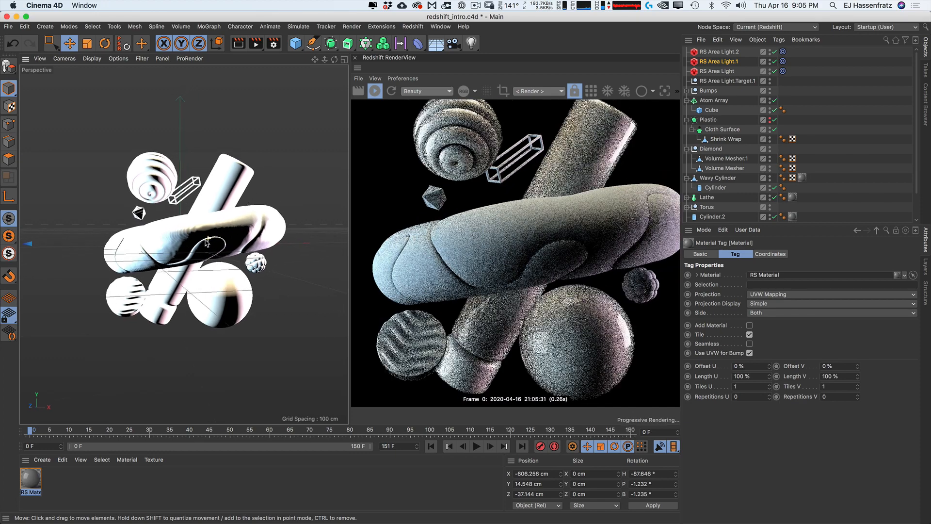
alt+right_drag(196, 262, 168, 238)
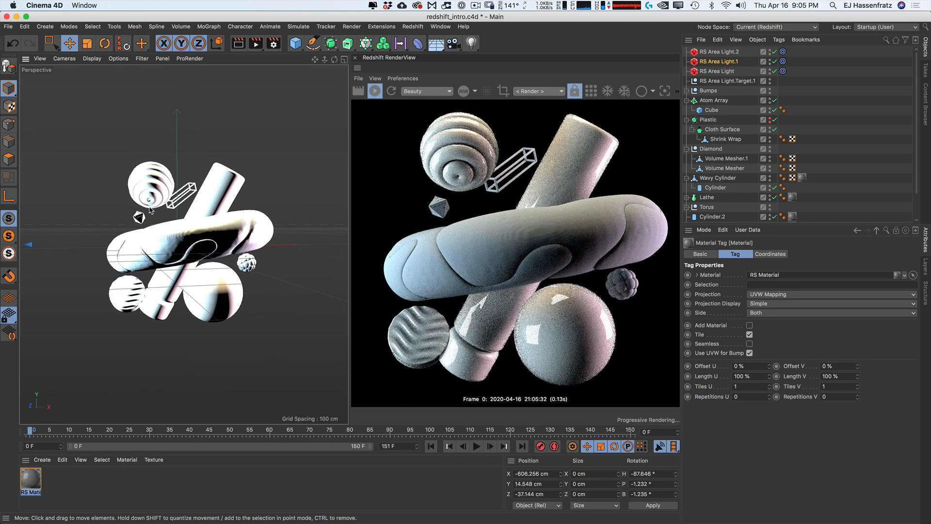
drag(31, 478, 194, 199)
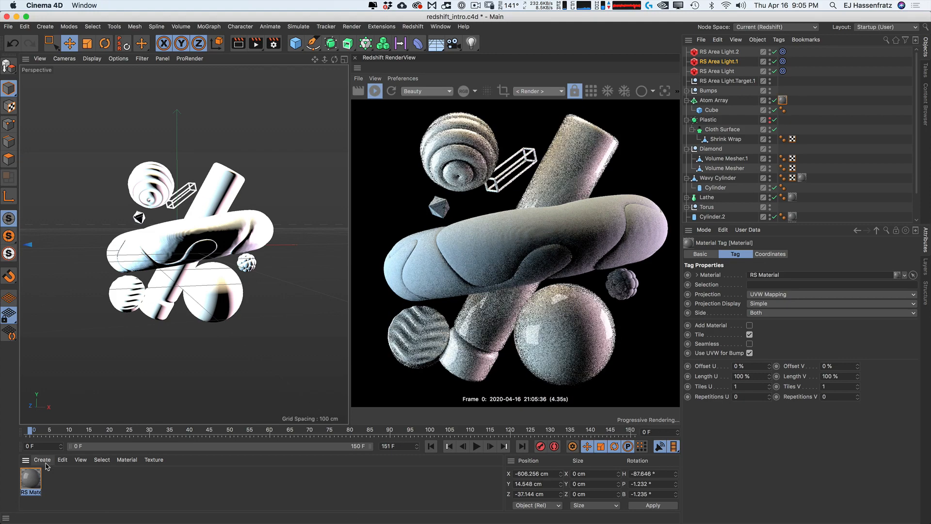
Step: Open the RS Material in the Redshift Shader Graph, make the editor window taller and narrower, and move it away from the render
double_click(33, 485)
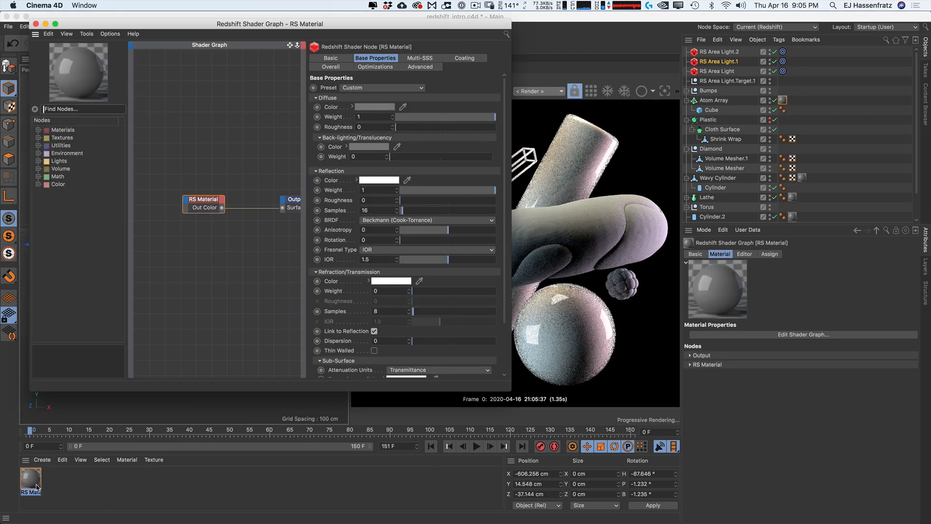
text(1)
drag(231, 260, 205, 260)
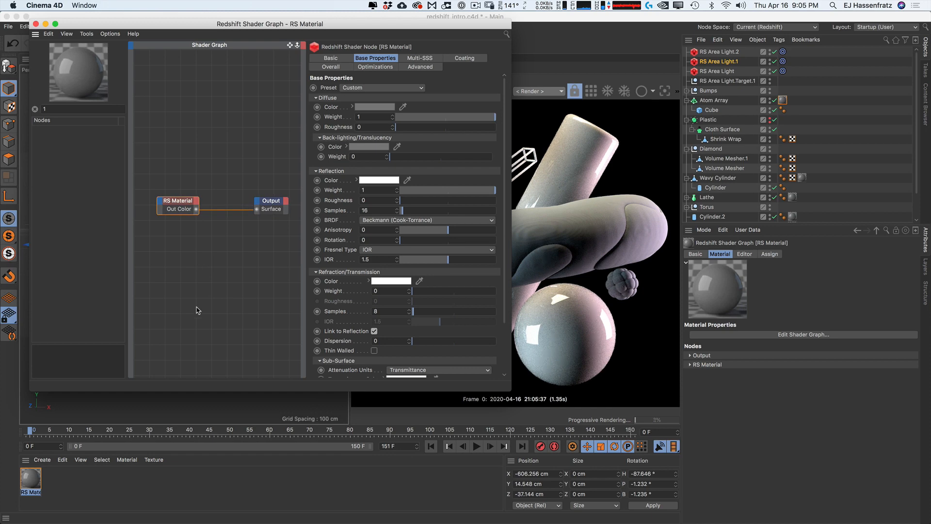
drag(511, 391, 483, 450)
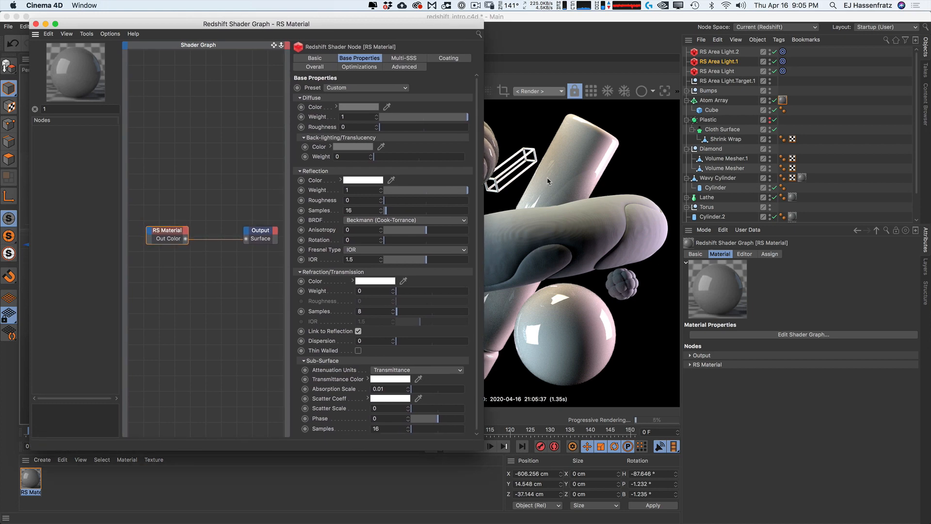
drag(380, 27, 366, 45)
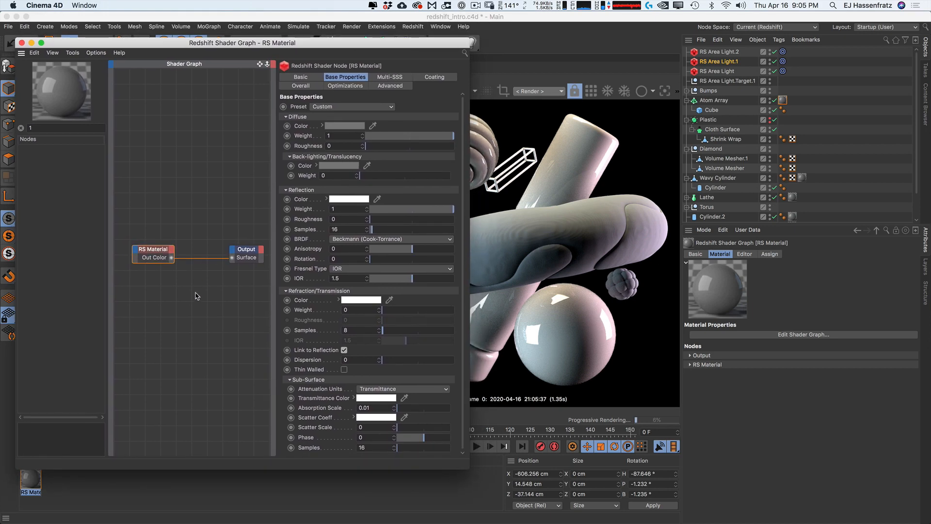
Step: Clear the search filter of the Shader Graph's node list and inspect the properties of the Output and RS Material nodes
key(BackSpace)
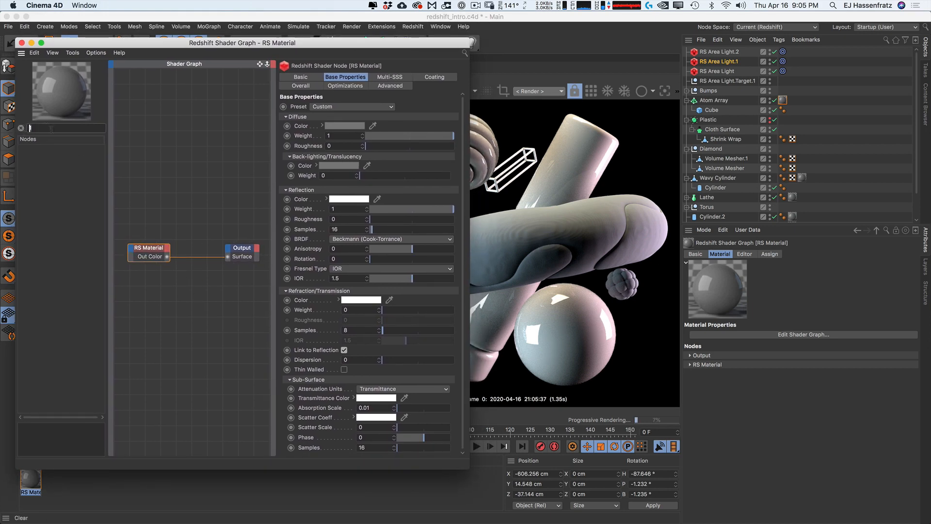
click(162, 286)
click(149, 253)
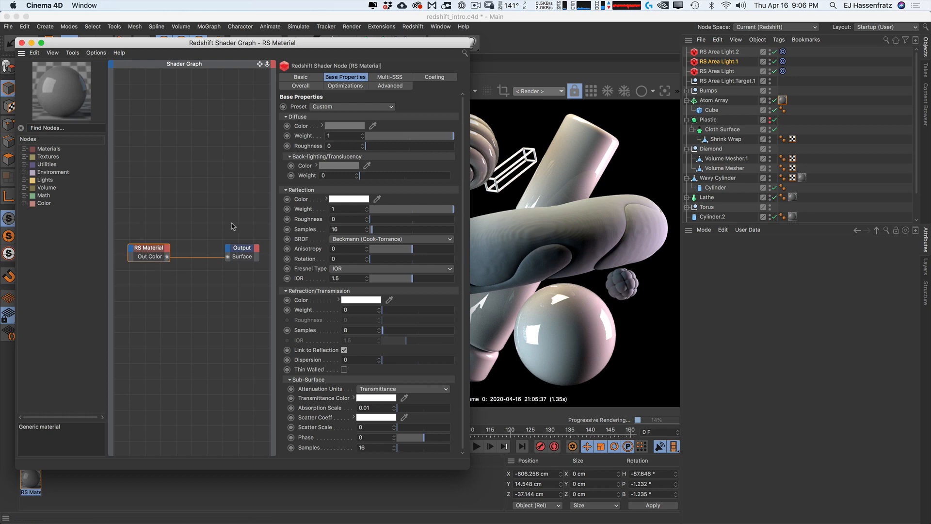
click(231, 248)
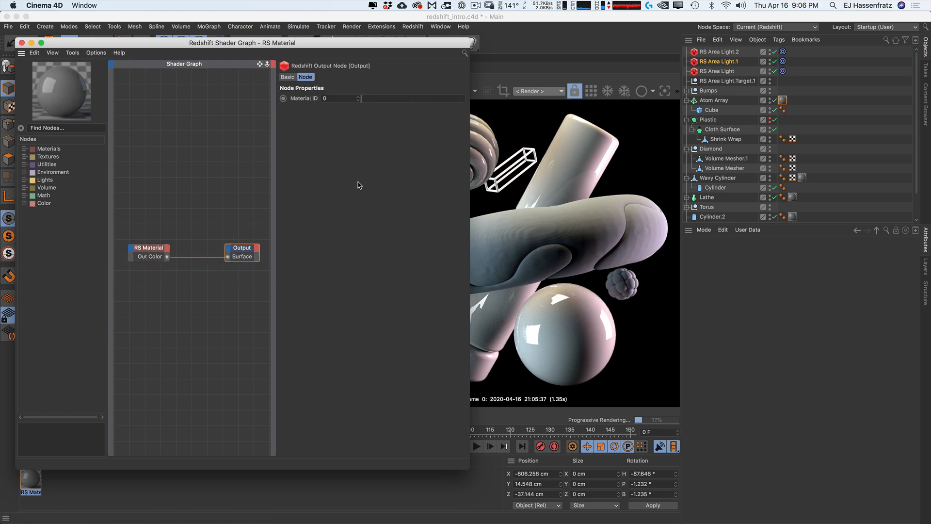
click(139, 255)
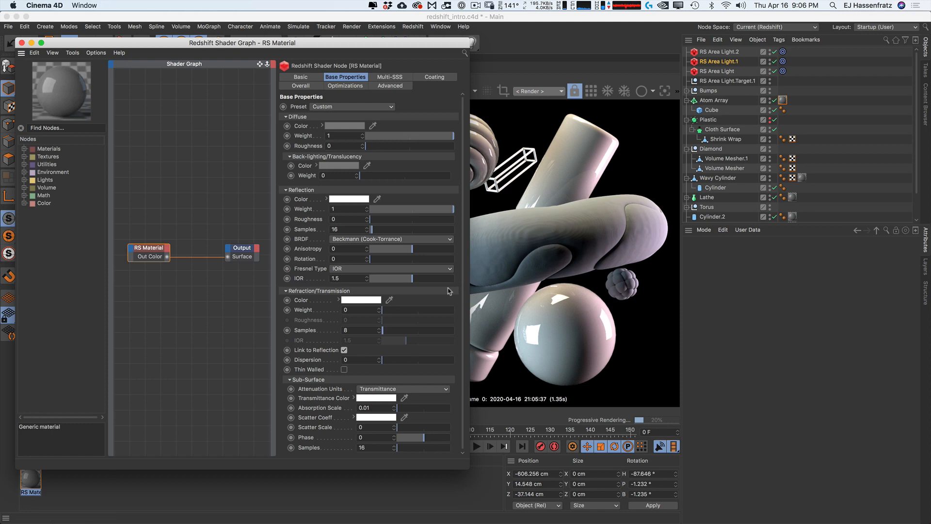
drag(464, 272, 464, 281)
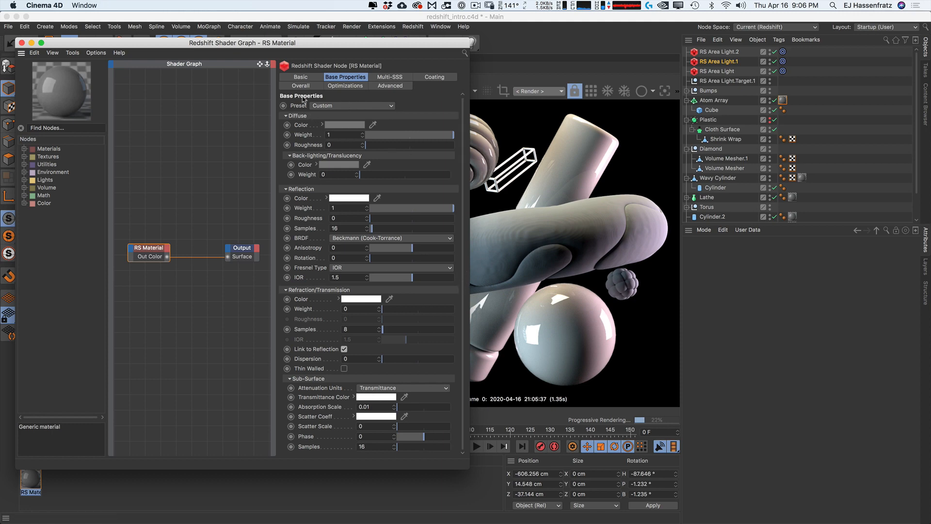
Step: Create a standard material, open it in the Material Editor and replace its Default Specular reflectance layer with a Beckmann layer
double_click(65, 486)
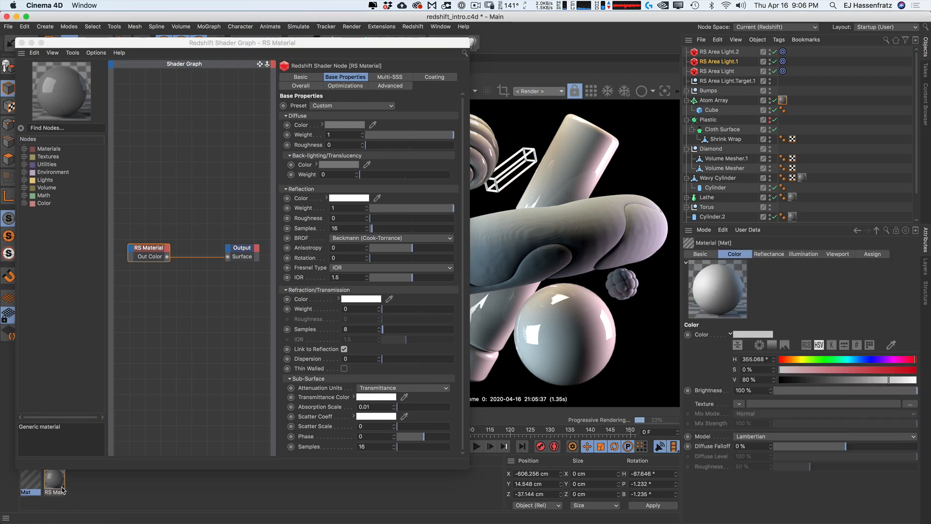
double_click(36, 480)
drag(301, 67, 686, 72)
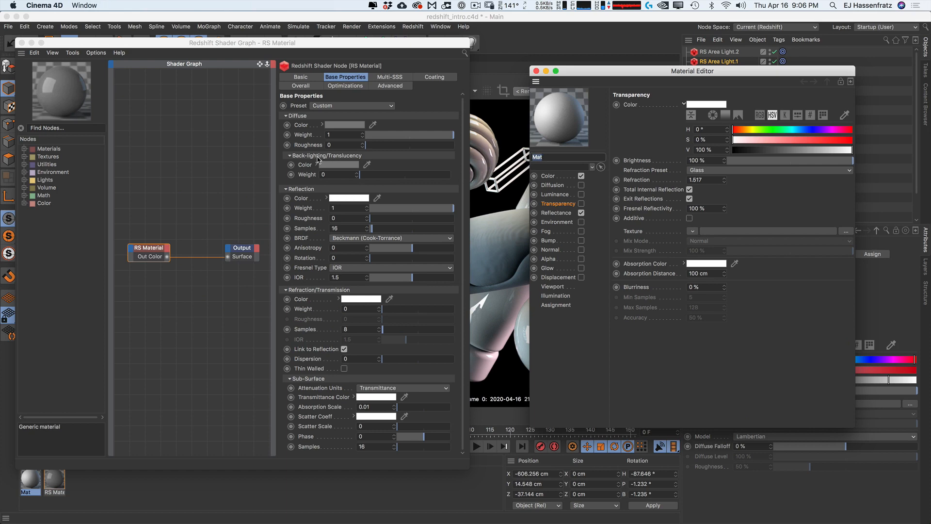
click(563, 213)
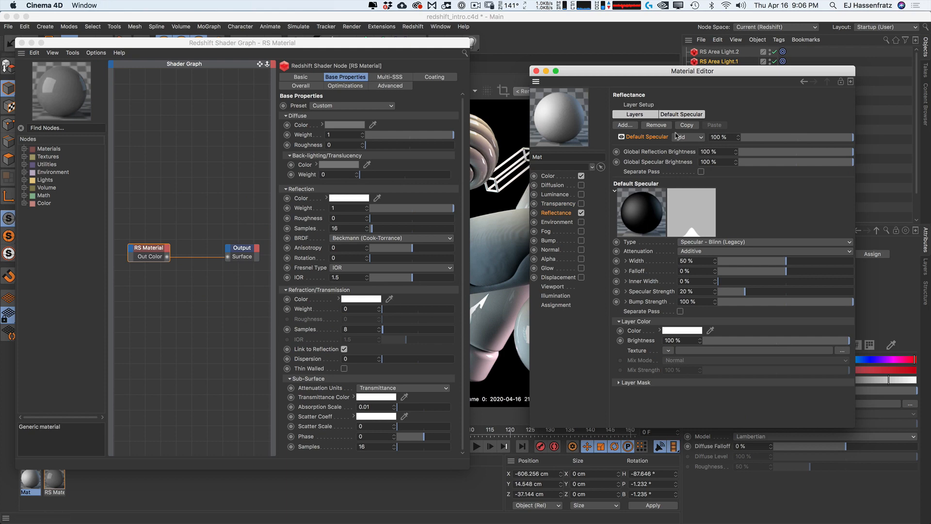
click(656, 125)
click(625, 125)
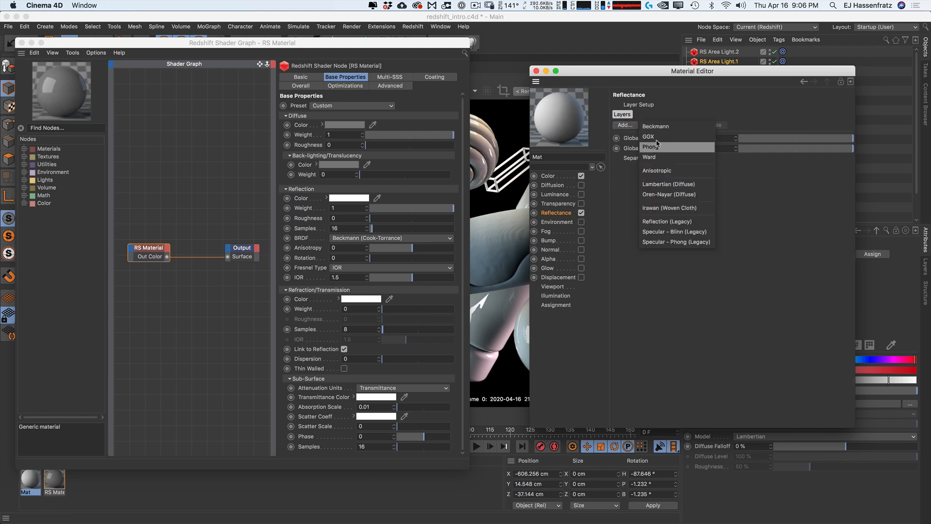
click(663, 132)
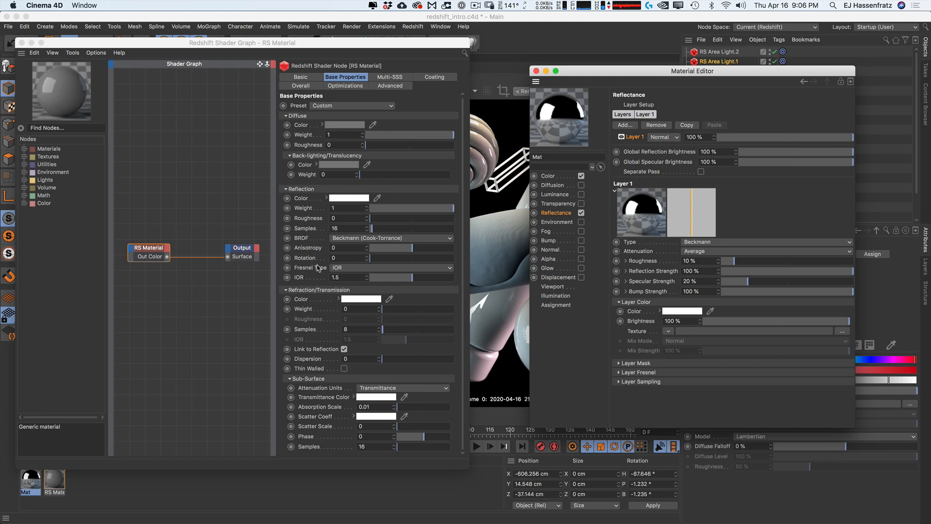
Step: Look at the standard material's Layer Fresnel and Transparency settings, close its editor and delete that material
click(686, 372)
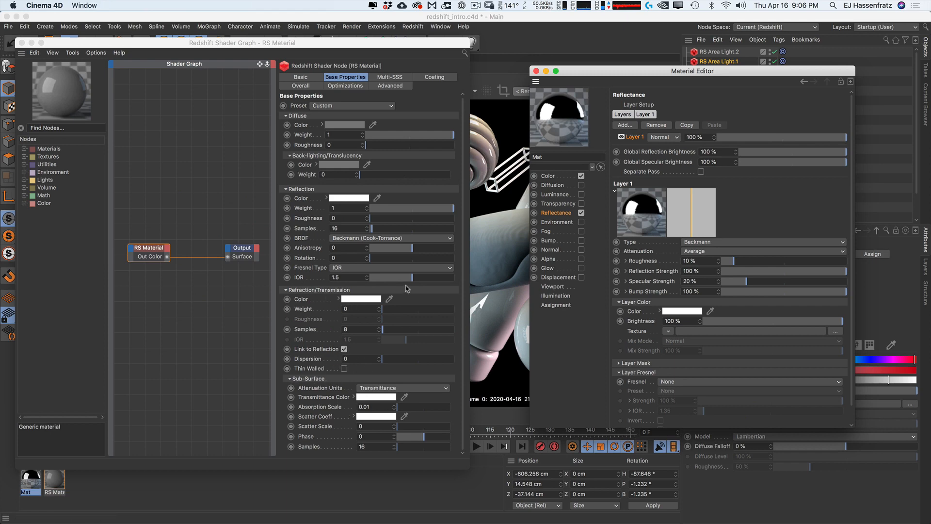
click(566, 204)
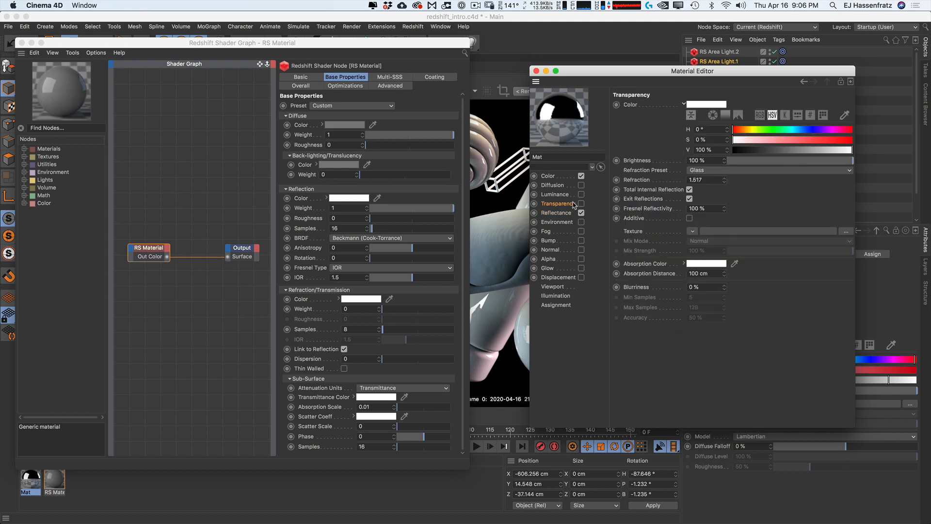
click(535, 71)
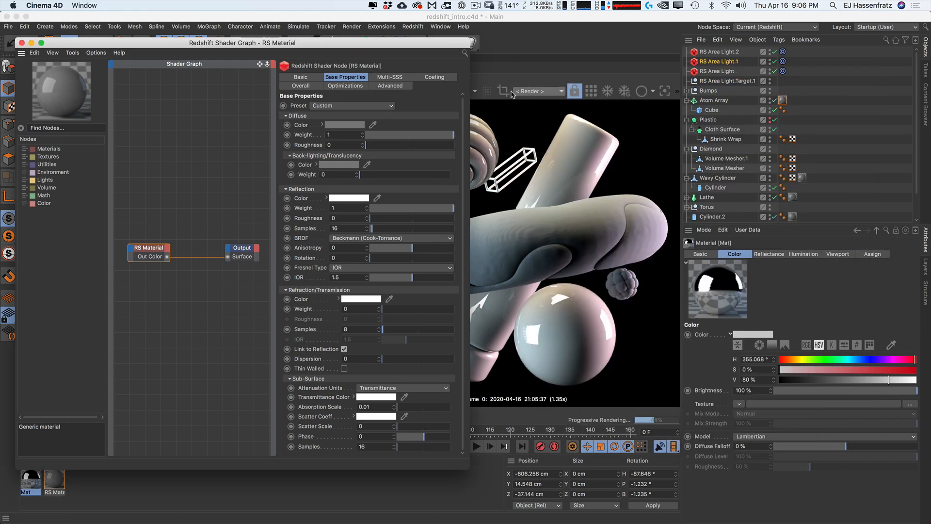
click(32, 480)
key(Delete)
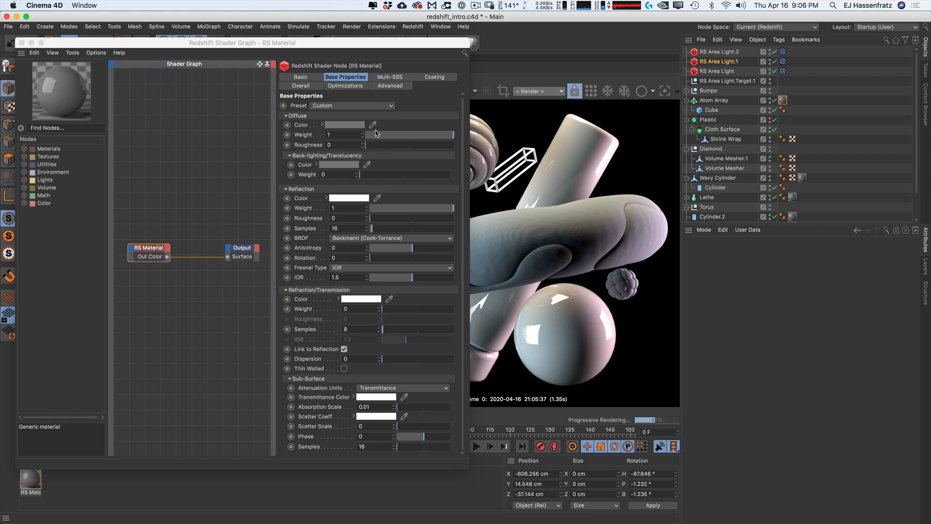
Step: Set the RS Material's diffuse color to turquoise with H 176°, S 74% and V 90%
click(353, 126)
drag(358, 125, 405, 135)
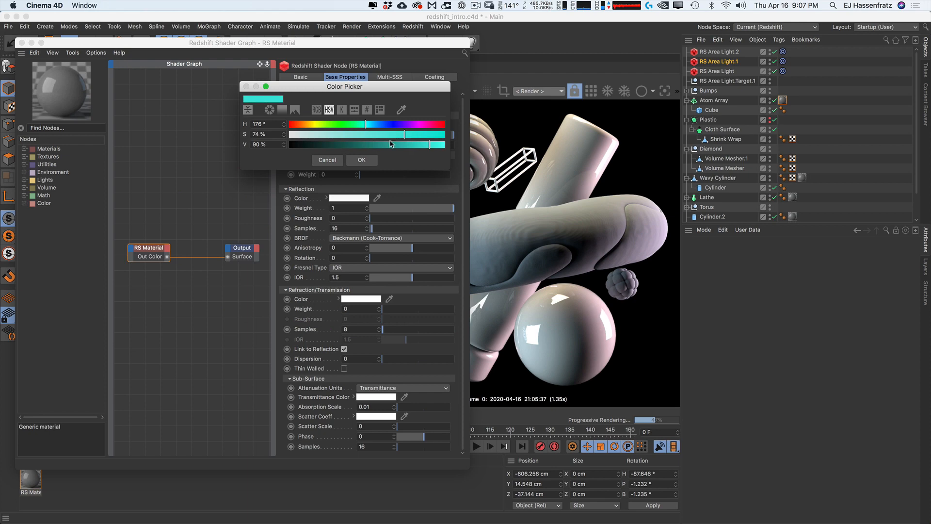
click(365, 158)
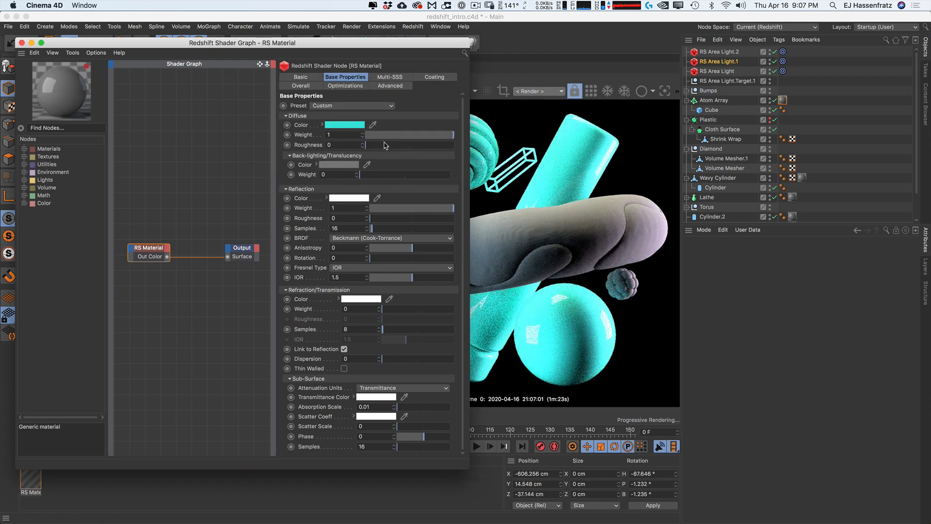
Step: Lower the intensity multiplier of RS Area Light.2 slightly and set that of RS Area Light to 84.77
click(726, 53)
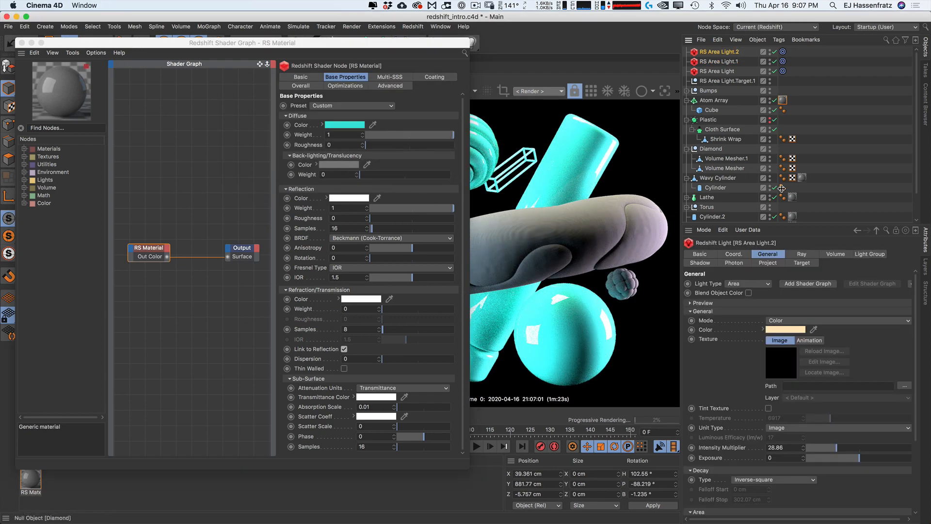
drag(832, 452, 828, 452)
click(728, 72)
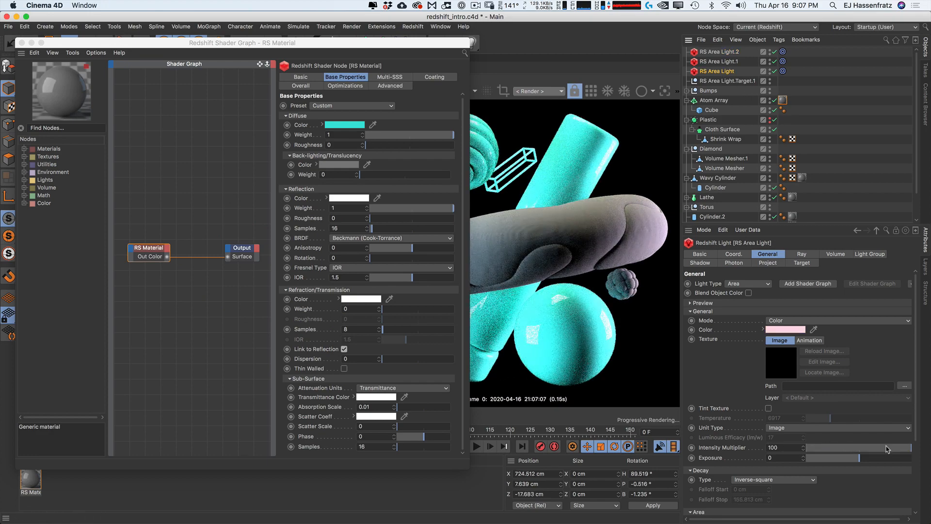
drag(889, 448, 897, 451)
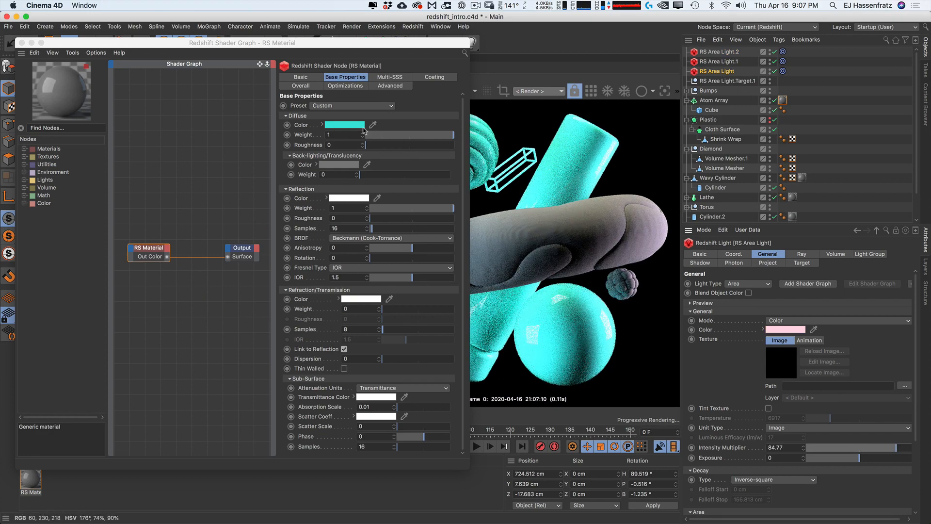
Step: Try adjusting the turquoise diffuse color's brightness, then try out the diffuse roughness and return it to 0
click(397, 127)
mouse_move(442, 142)
mouse_down()
mouse_move(371, 141)
mouse_move(443, 141)
mouse_up()
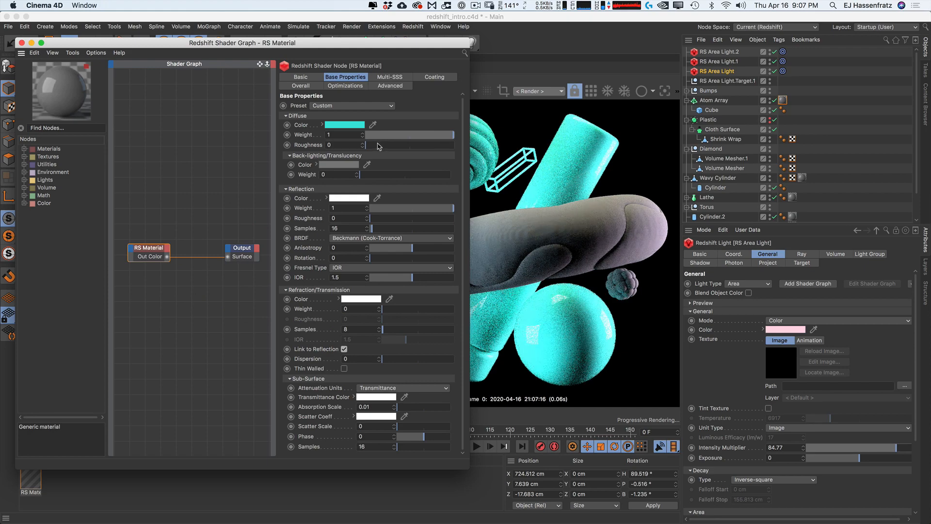
mouse_move(377, 145)
mouse_down()
mouse_move(449, 146)
mouse_move(365, 145)
mouse_up()
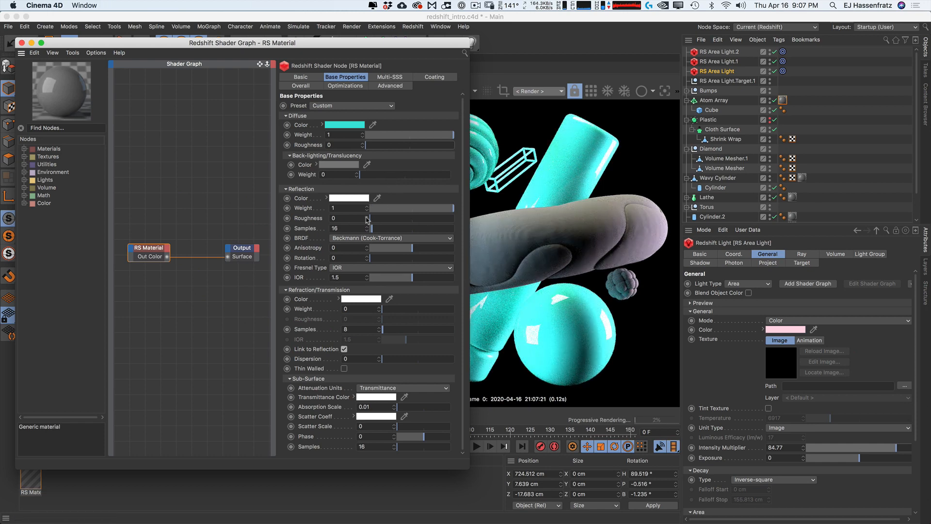
Step: Set the RS Material's reflection roughness to 0.551 and its diffuse color to purple with H 260°, S 61% and V 59%
drag(380, 222, 416, 222)
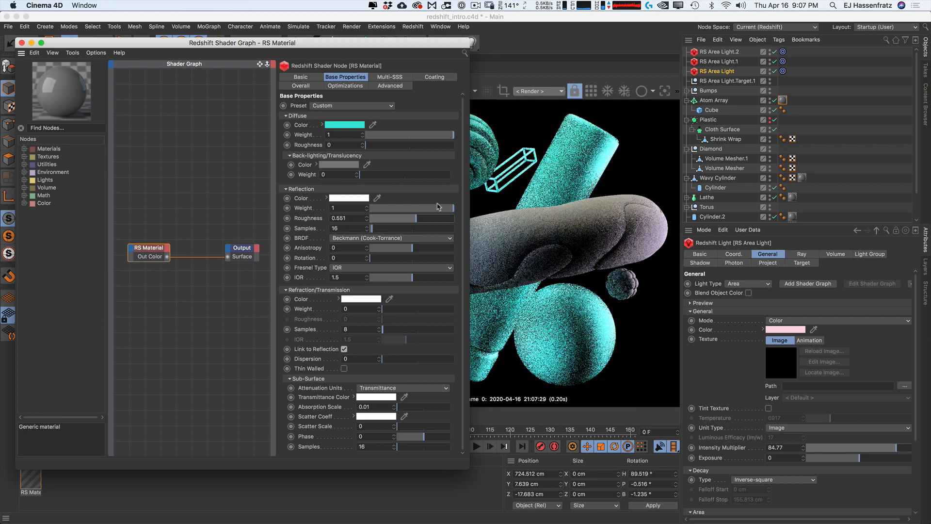
click(345, 124)
click(320, 122)
drag(319, 121, 409, 121)
click(394, 142)
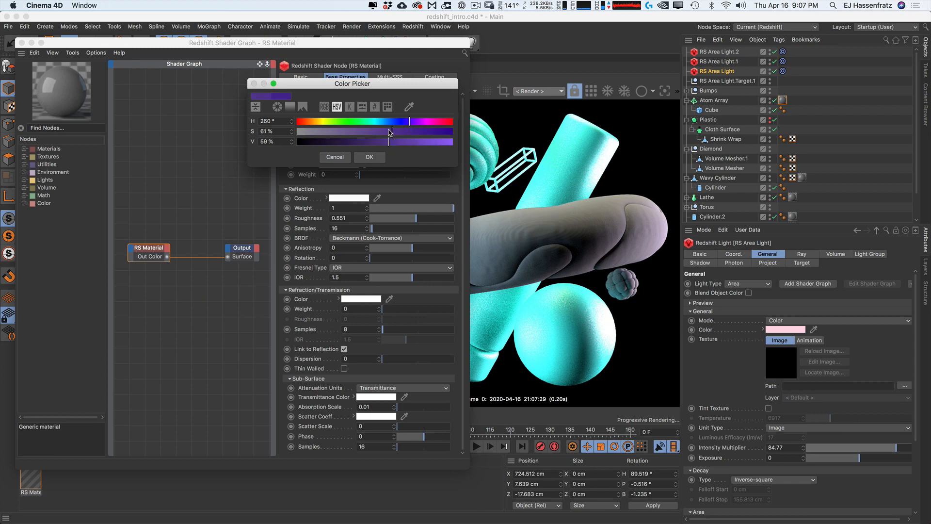
click(369, 156)
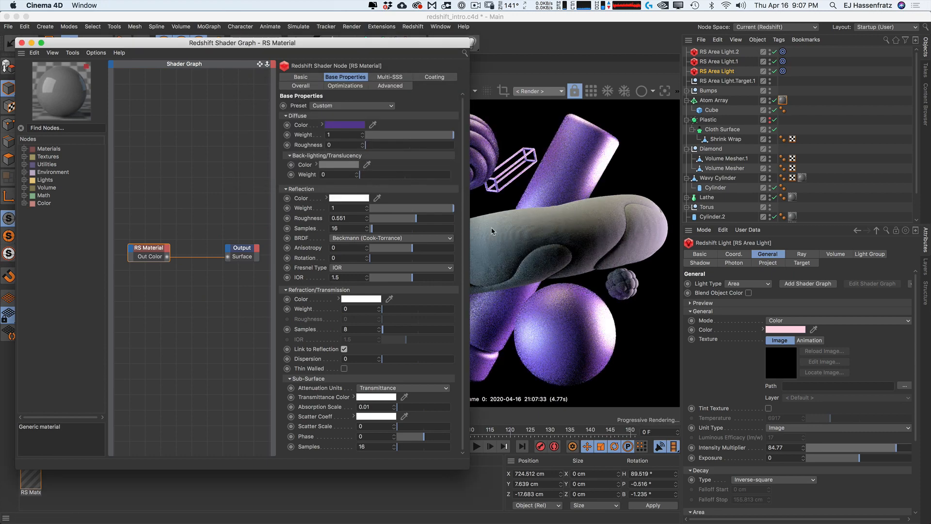
Step: Set the RS Material's reflection roughness to 0.471 and its reflection samples to 32
drag(401, 221, 404, 220)
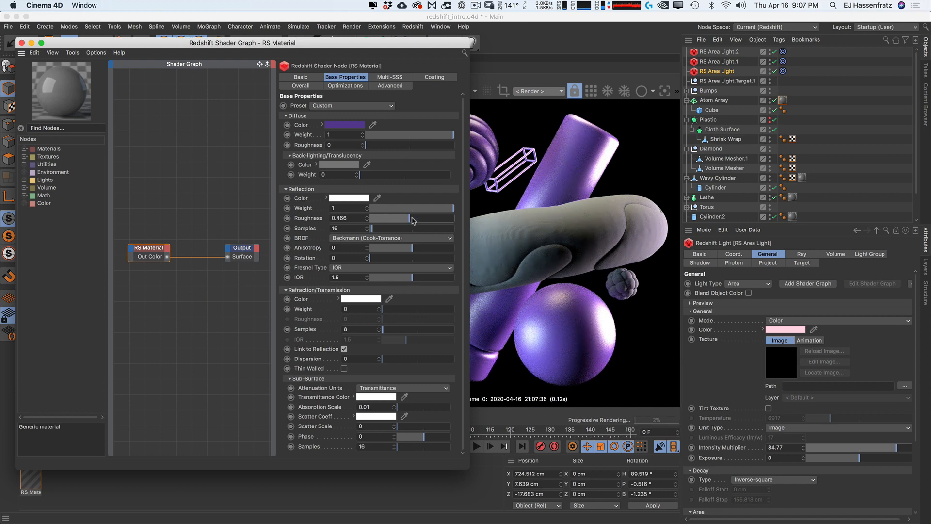
drag(413, 221, 411, 224)
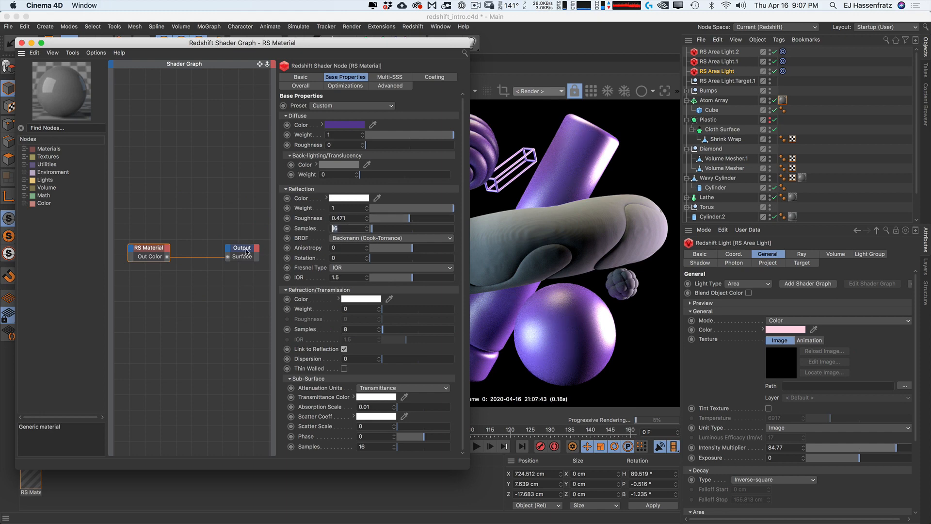
text(32)
key(Return)
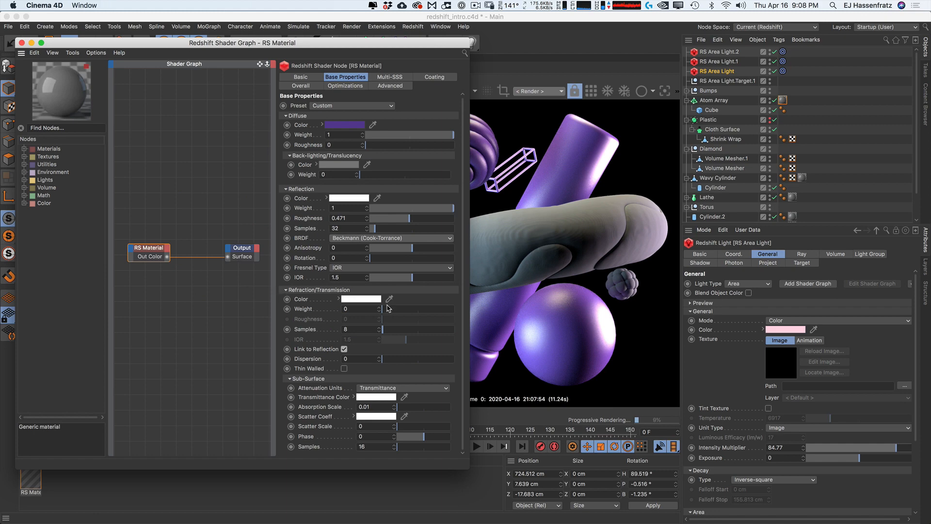
Step: Set the RS Material's refraction weight to 1 and move the Shader Graph window aside to uncover more of the render
drag(390, 310, 455, 309)
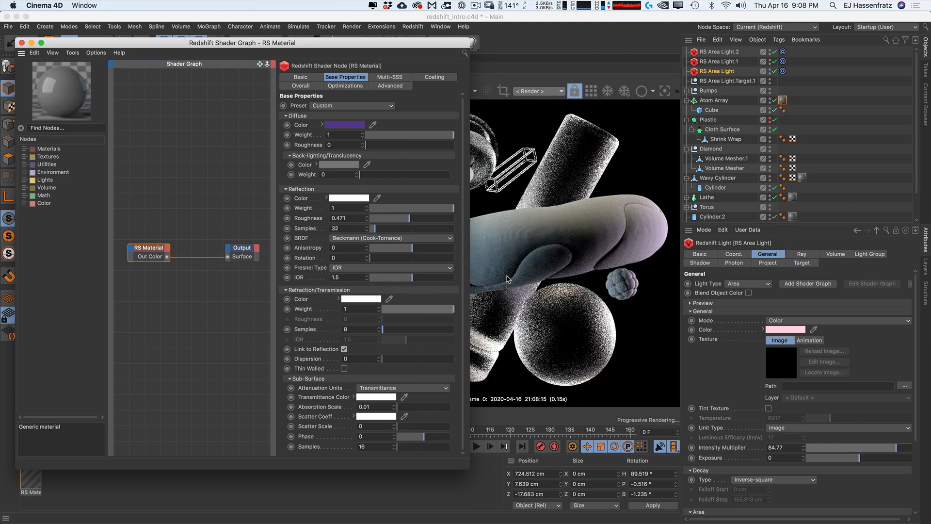
drag(438, 43, 383, 52)
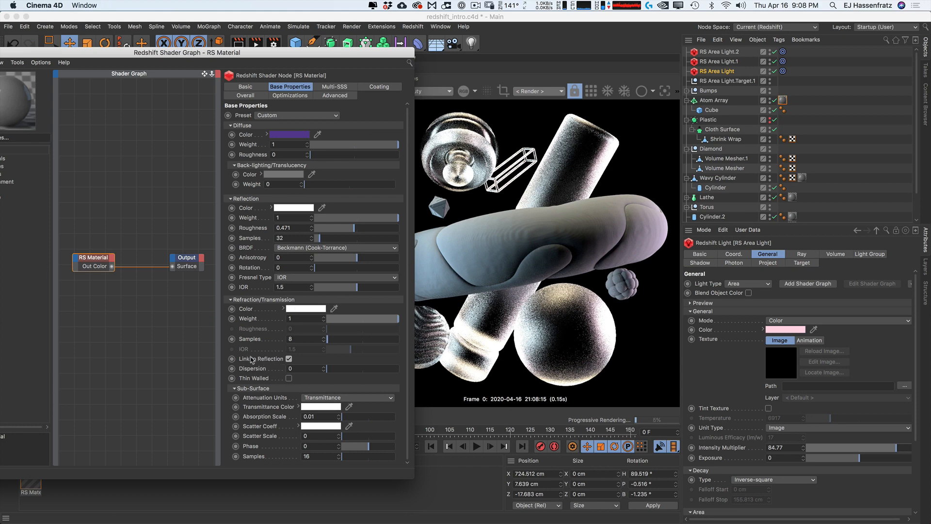
Step: Disable Link to Reflection, then set the reflection roughness to 0.614 and the refraction roughness to 0.25
click(289, 359)
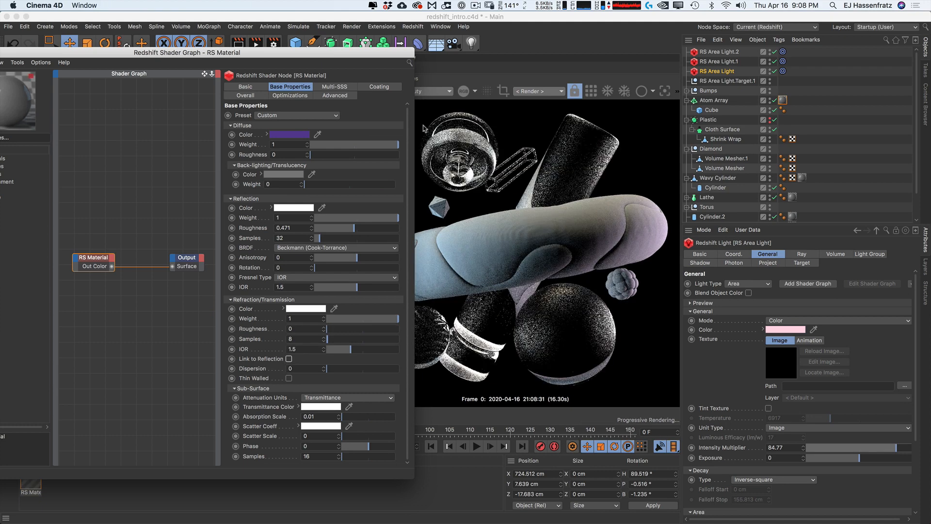
drag(352, 229, 366, 230)
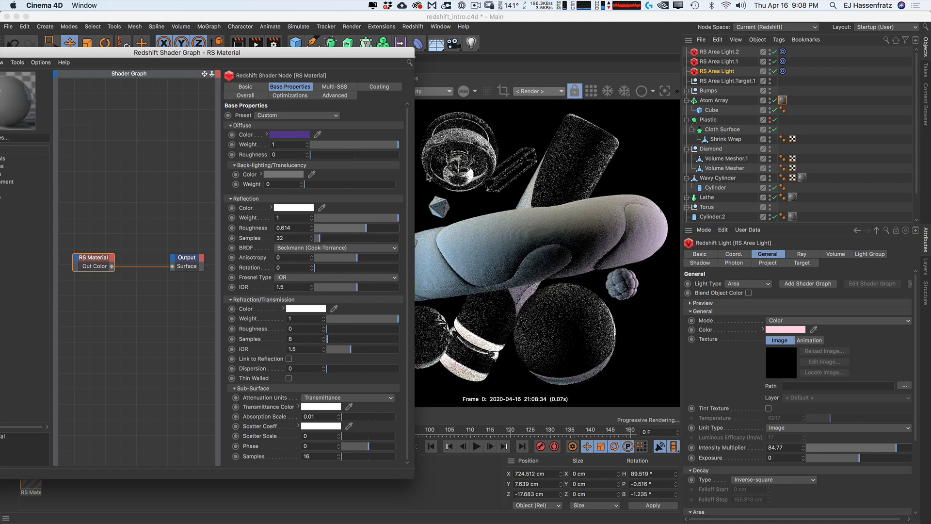
drag(328, 329, 344, 330)
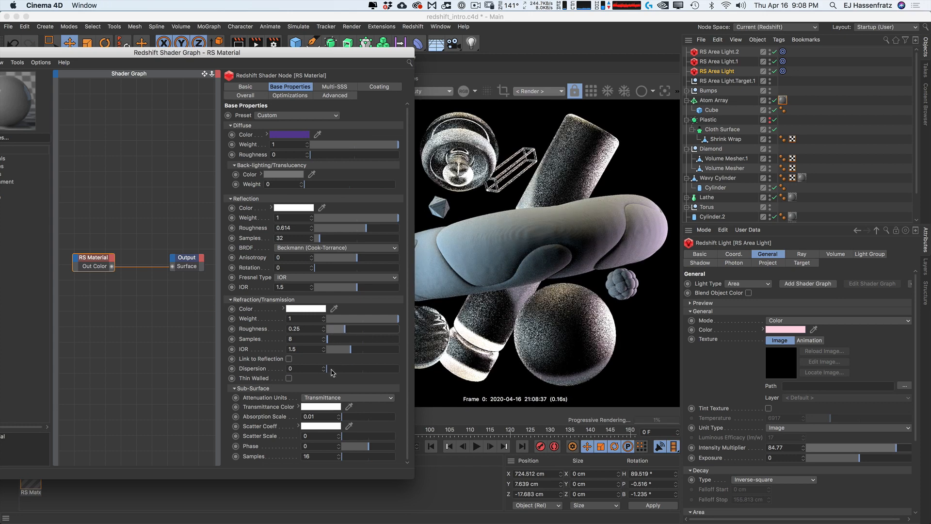
Step: Set the refraction dispersion to 25.41, then try out the Thin Walled option and disable it again
drag(331, 369, 383, 372)
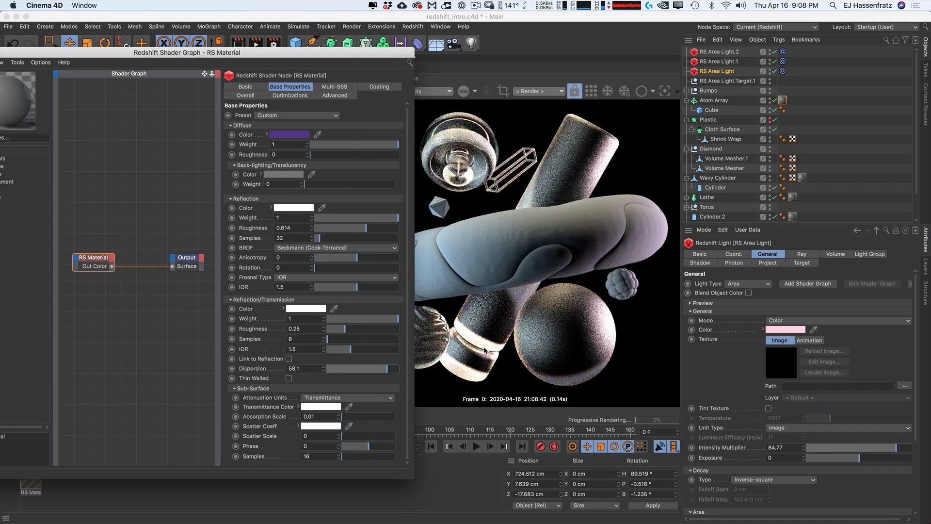
click(288, 378)
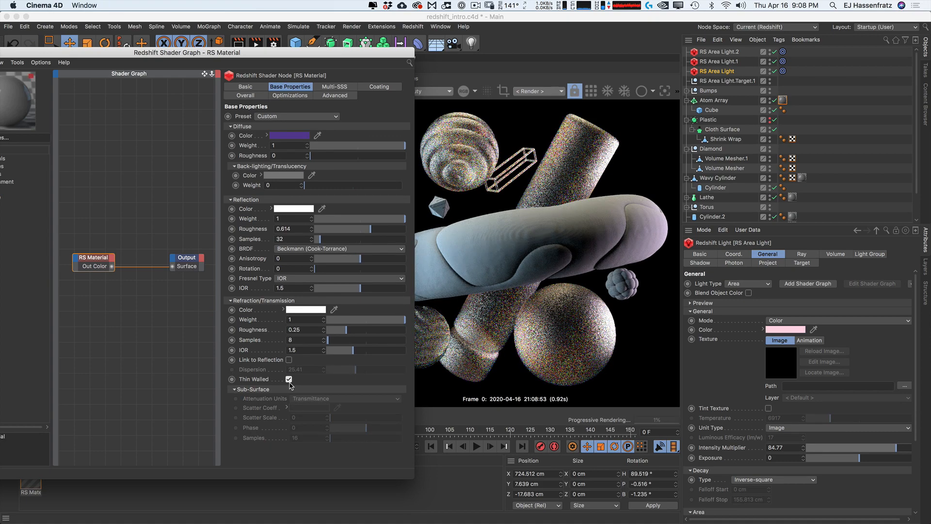
click(289, 379)
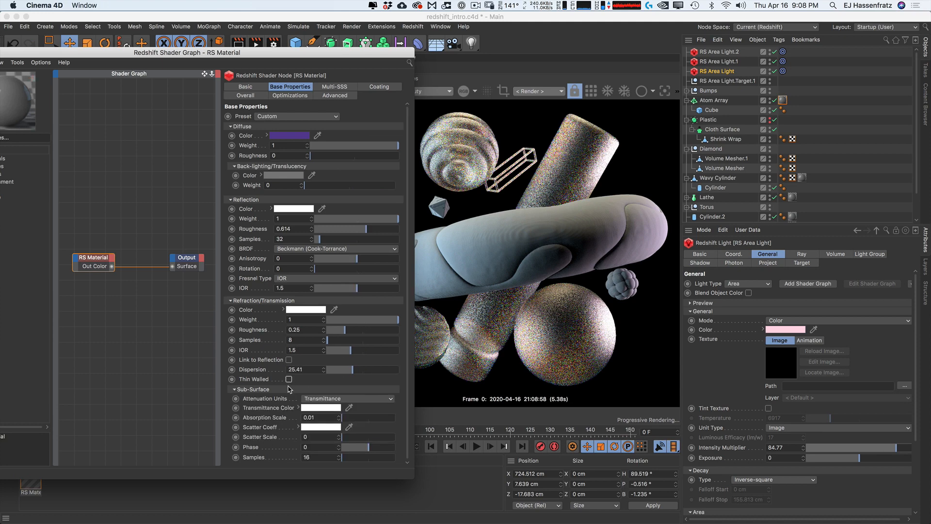
Step: Set the refraction dispersion back to 0 and close the RS Material's Shader Graph
drag(351, 370, 313, 372)
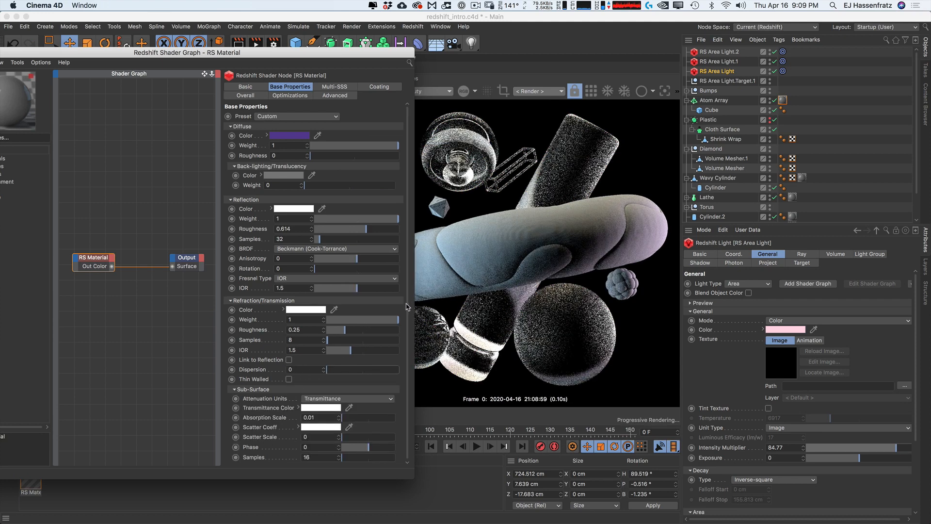
drag(408, 308, 405, 322)
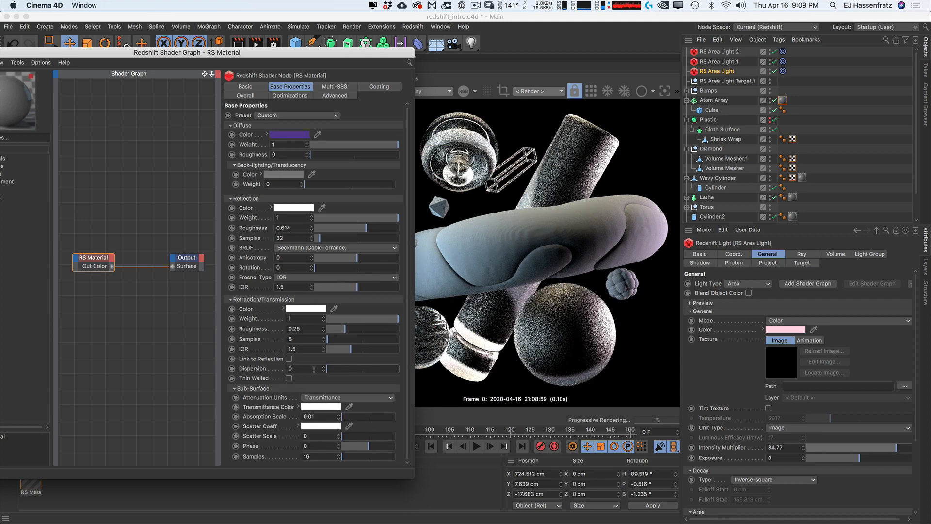
drag(356, 61, 452, 78)
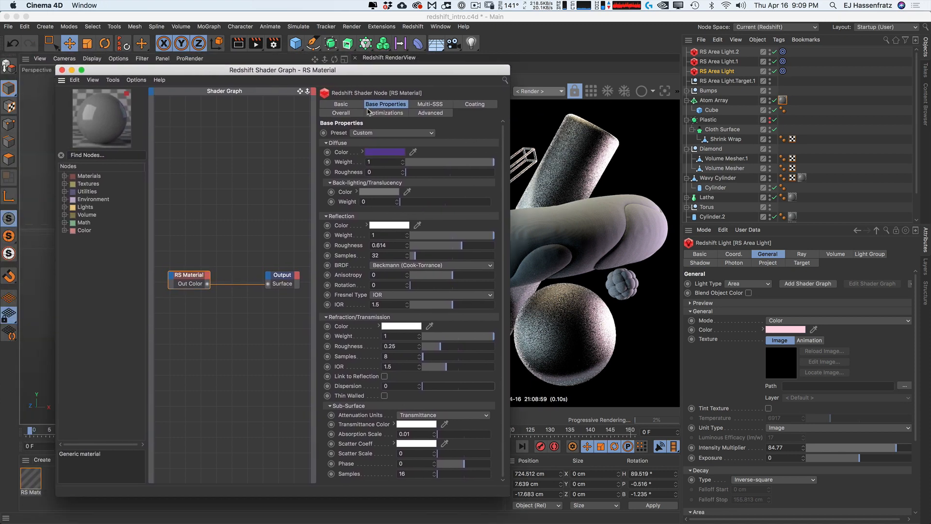
click(63, 72)
Step: Duplicate the RS Material, assign the copy to the torus and open the copy's Shader Graph beside the render
click(54, 481)
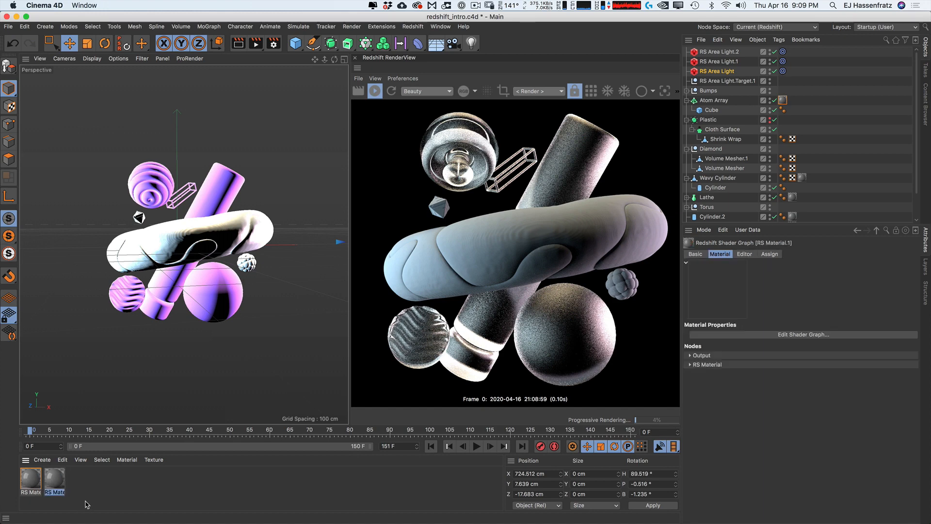
drag(54, 485, 165, 260)
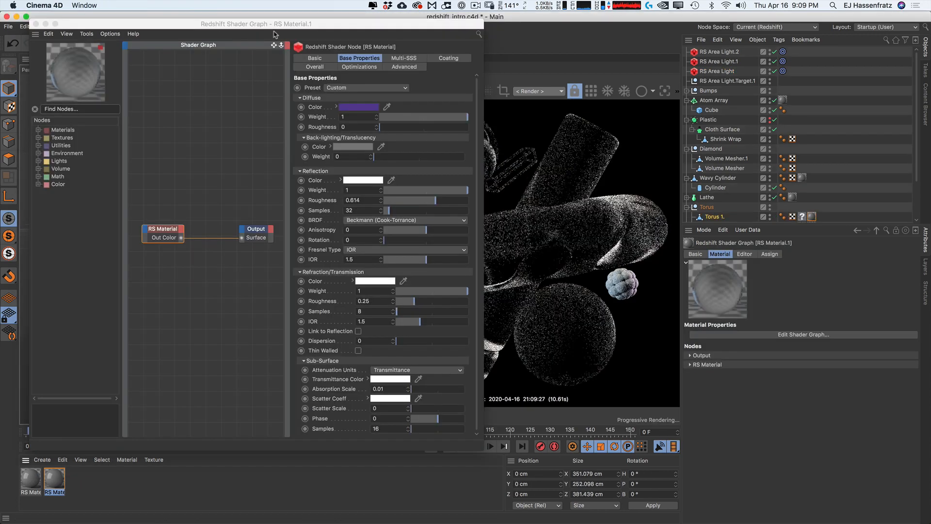
drag(271, 30, 257, 86)
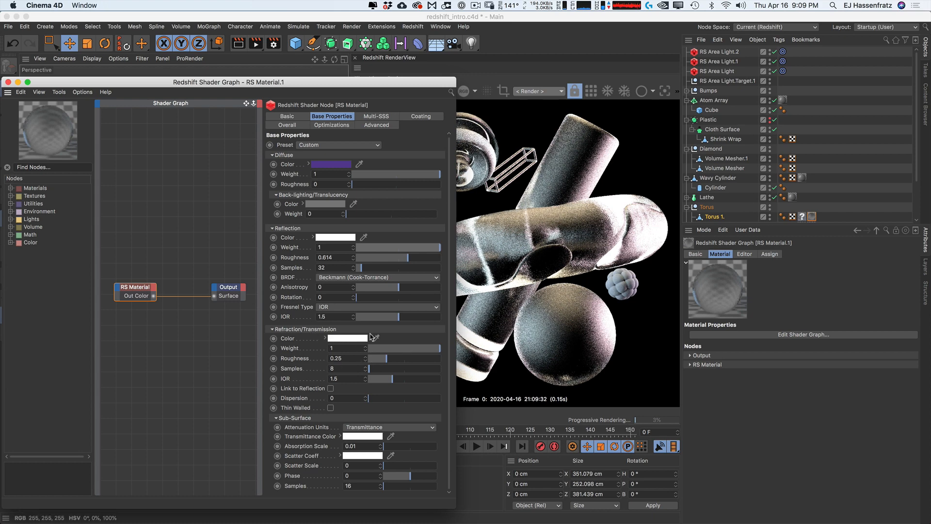
Step: Set the sub-surface transmittance color to light blue (H 192°, S 25%, V 100%) and raise the absorption scale to 46.4
drag(386, 447, 393, 447)
click(367, 438)
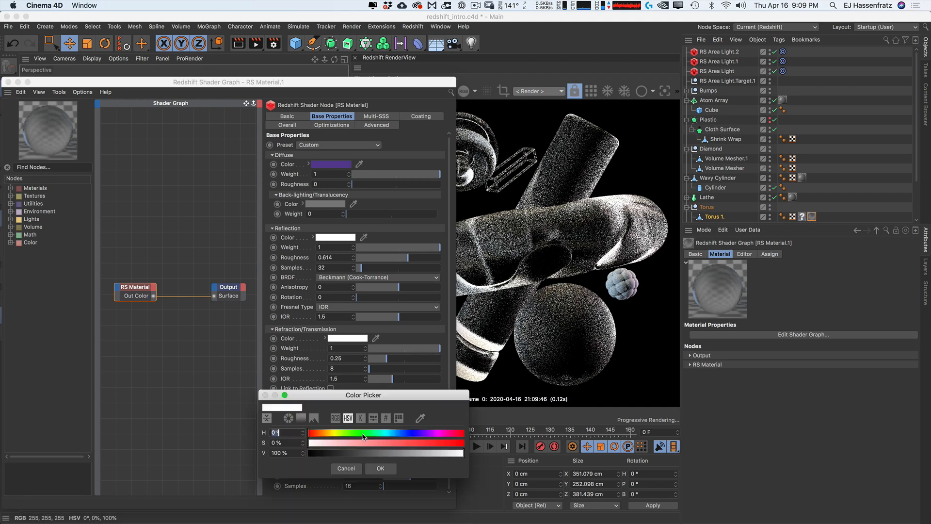
drag(329, 444, 391, 432)
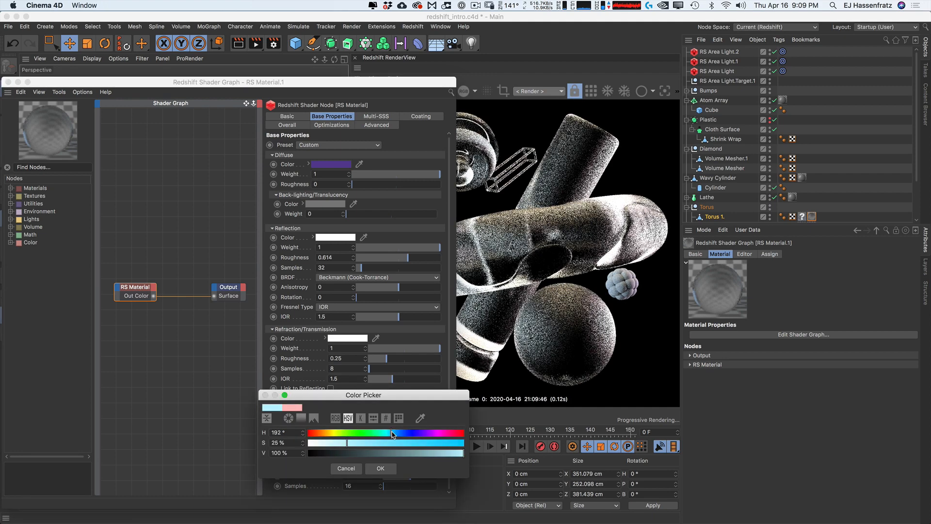
click(380, 468)
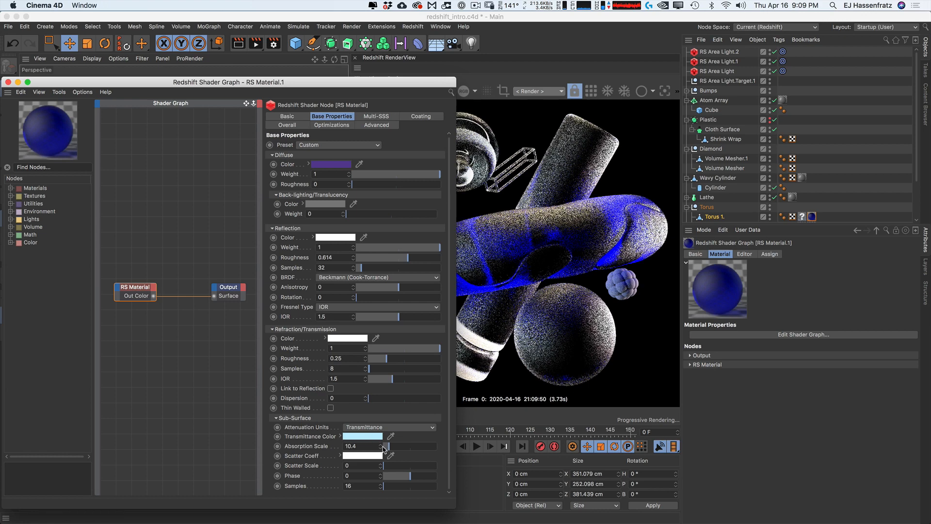
drag(371, 82, 361, 81)
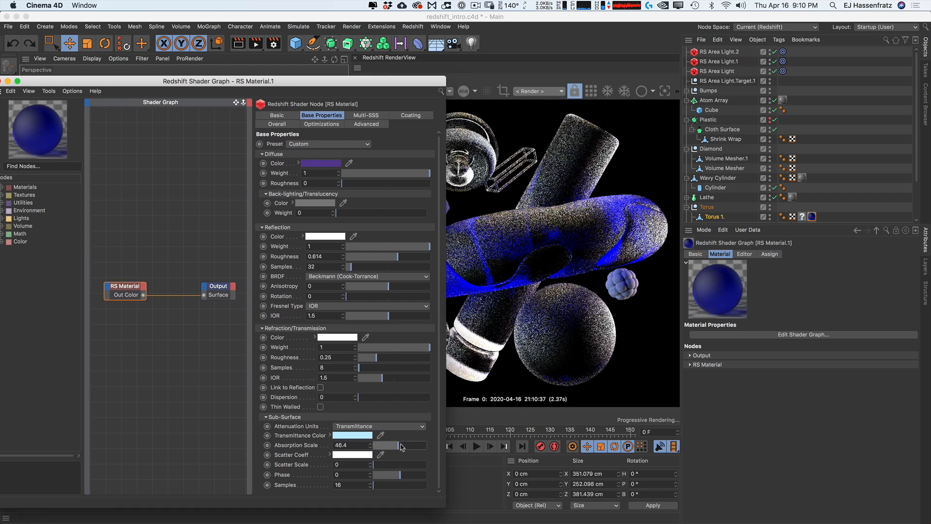
Step: Switch the attenuation units to Extinction with an extinction scale of 54.9 and a magenta coefficient (H 293°, S 96%, V 95%)
click(379, 426)
click(382, 445)
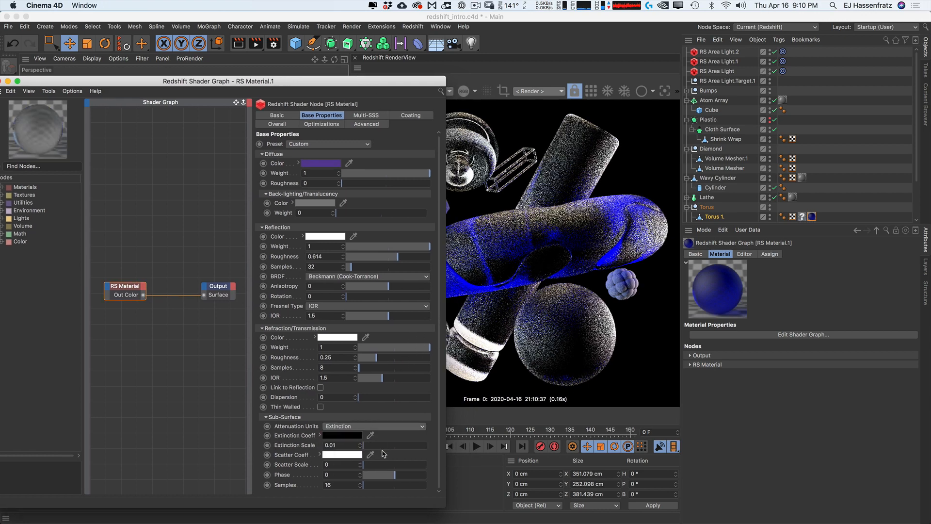
click(410, 446)
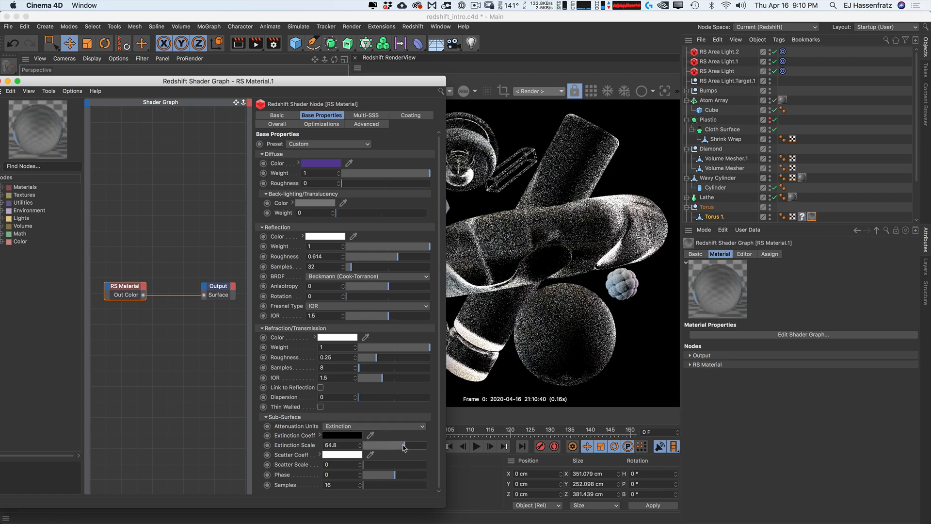
click(342, 435)
drag(362, 444, 435, 445)
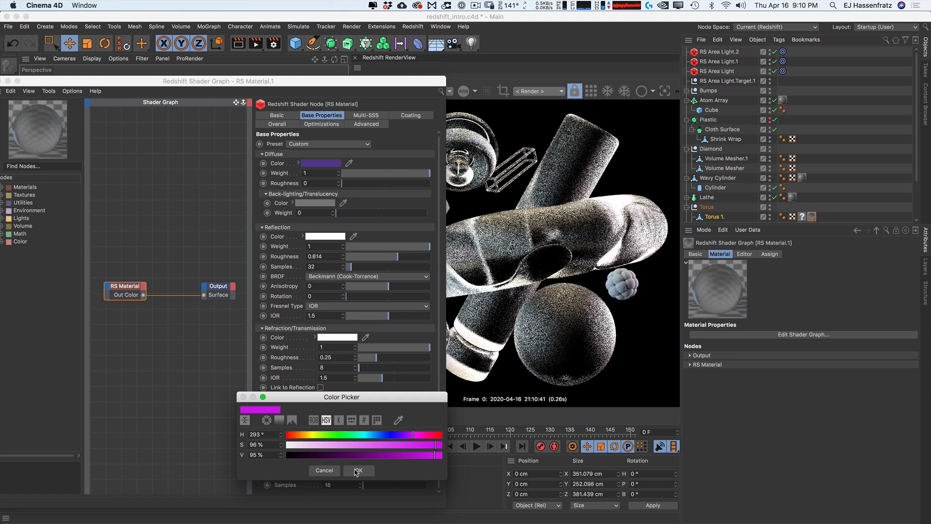
click(356, 470)
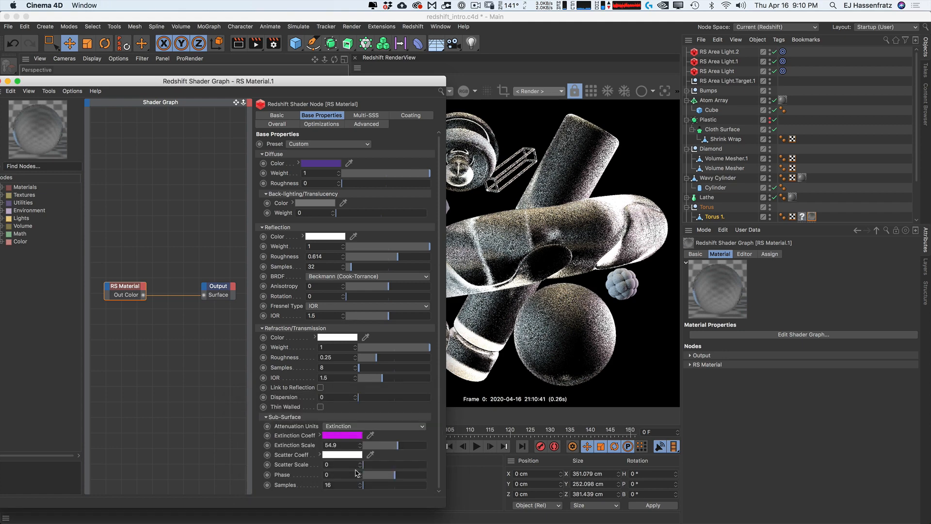
Step: Darken the extinction coefficient color to 26% value, then change its hue to green
click(353, 436)
drag(372, 455, 332, 455)
click(363, 470)
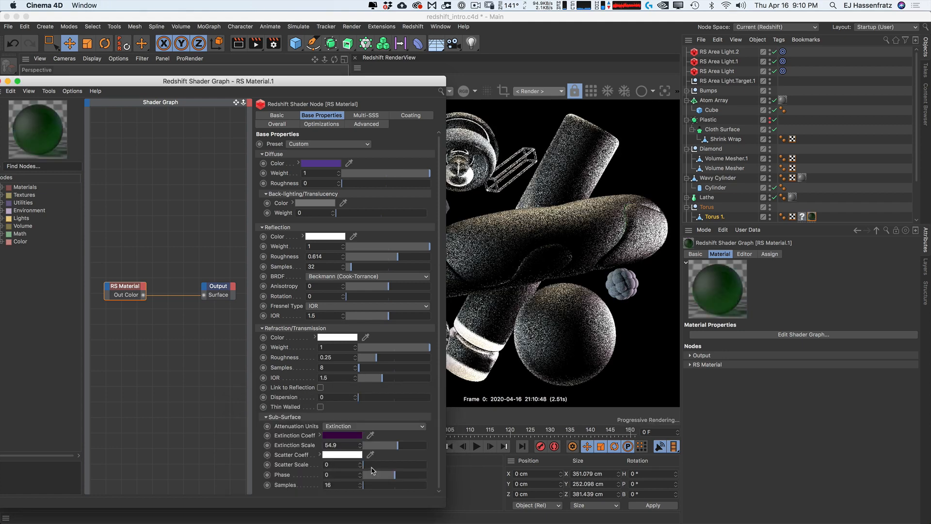
click(353, 435)
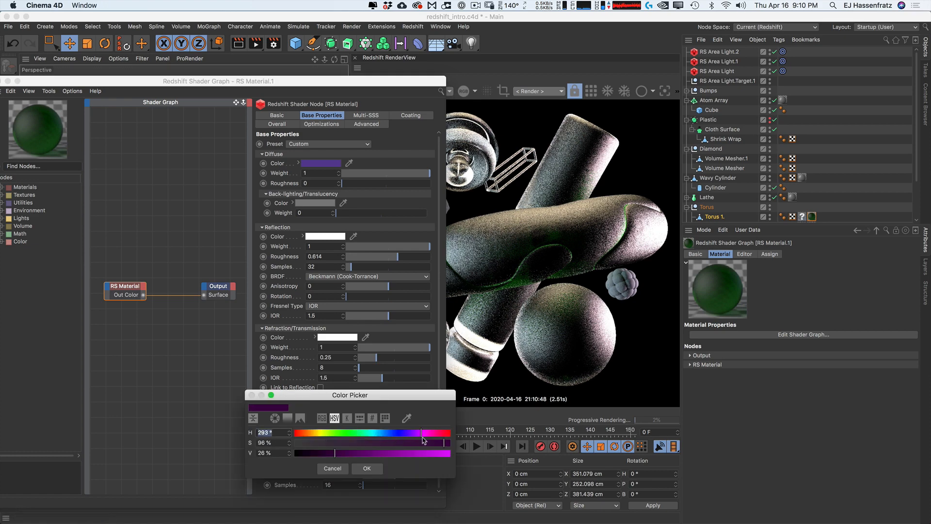
click(338, 433)
click(367, 468)
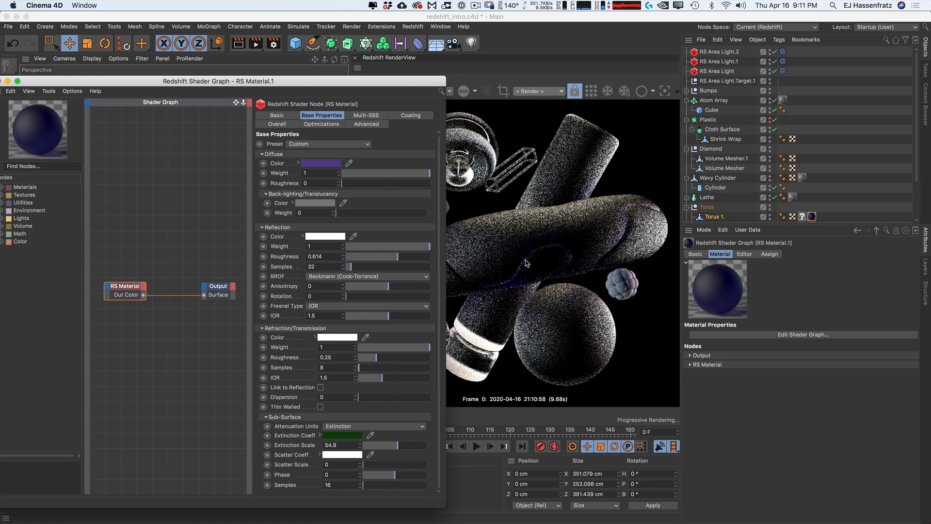
Step: Return the attenuation units to Transmittance with an absorption scale of 14, and set the scatter scale to 0.136
click(349, 428)
click(349, 436)
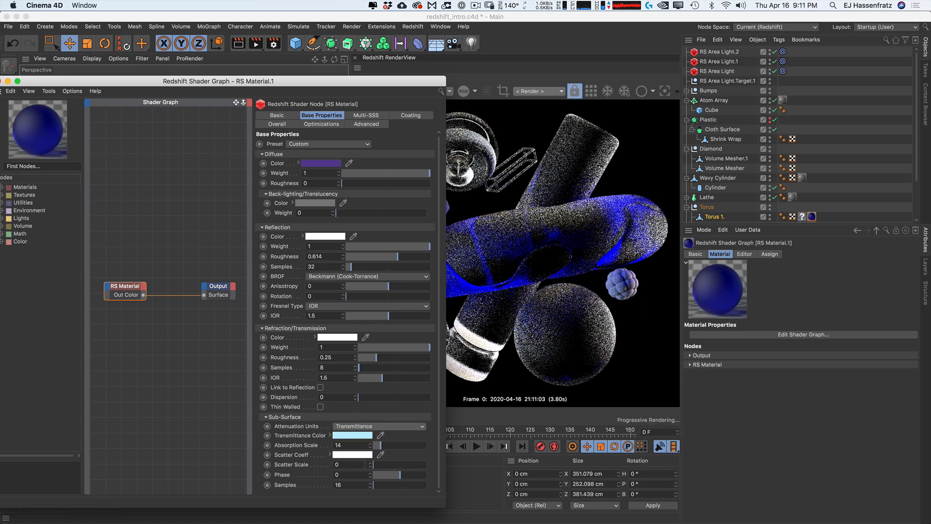
drag(377, 465, 377, 469)
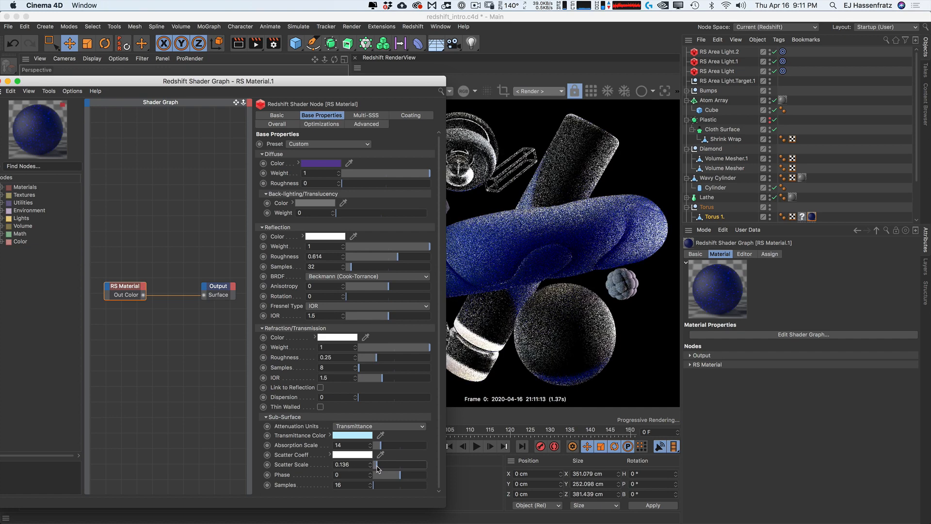
Step: Raise the intensity multiplier of the pink RS Area Light to 100
click(721, 72)
drag(896, 448, 911, 449)
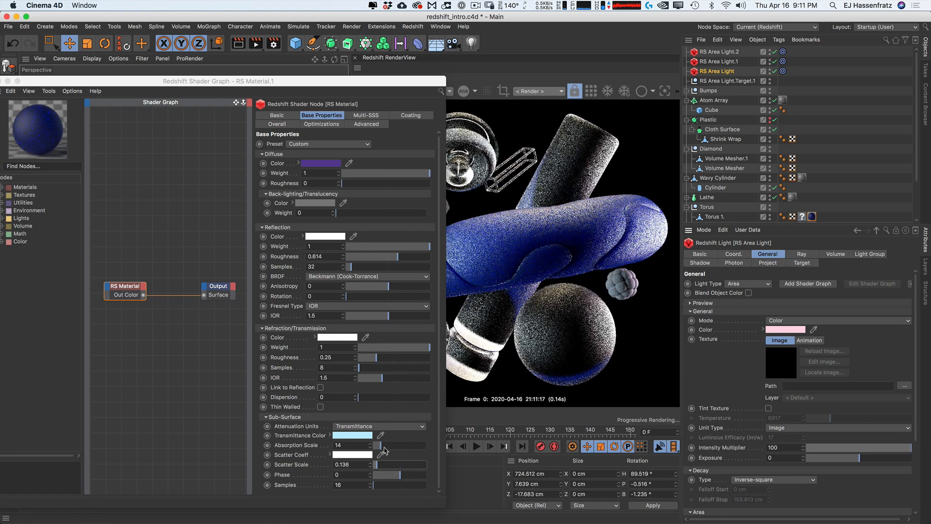
Step: Lower the torus material's absorption scale to 2.3 and its scatter scale to 0.082
mouse_move(383, 446)
mouse_down()
mouse_move(393, 447)
mouse_move(373, 448)
mouse_up()
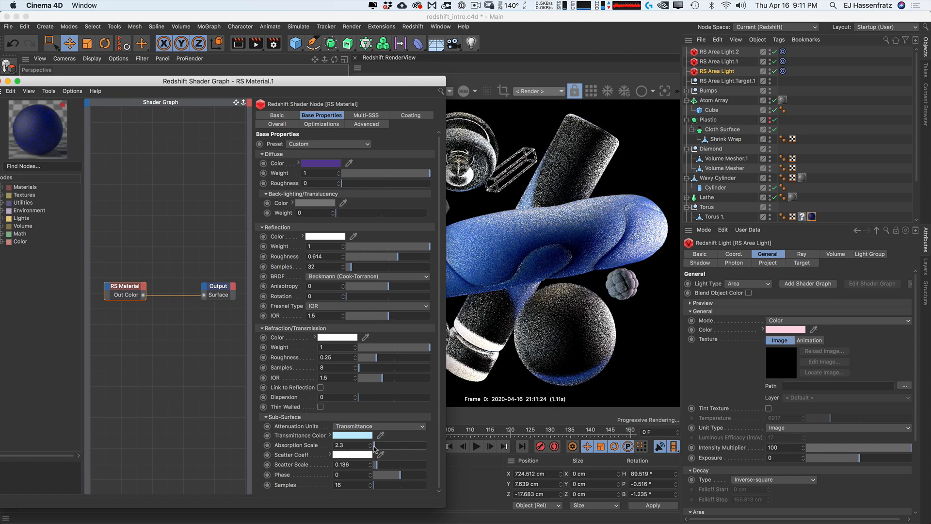
drag(374, 447, 378, 465)
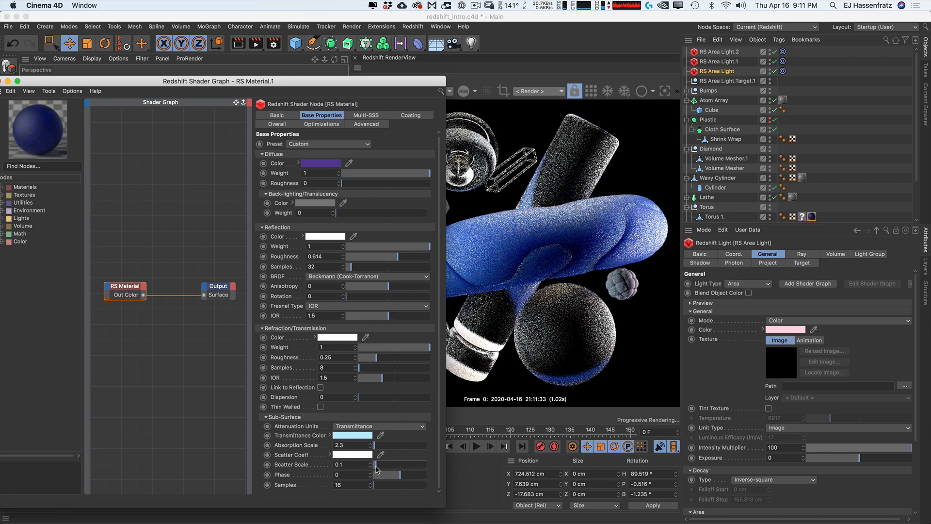
drag(377, 466, 370, 474)
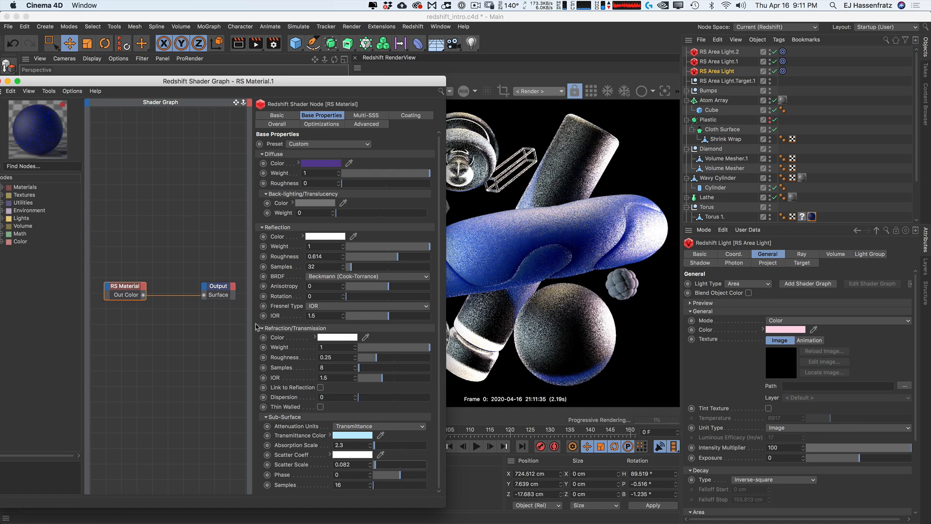
Step: Try the Glass preset, then Tinted Glass with the sub-surface scatter scale raised to 0.28
click(305, 145)
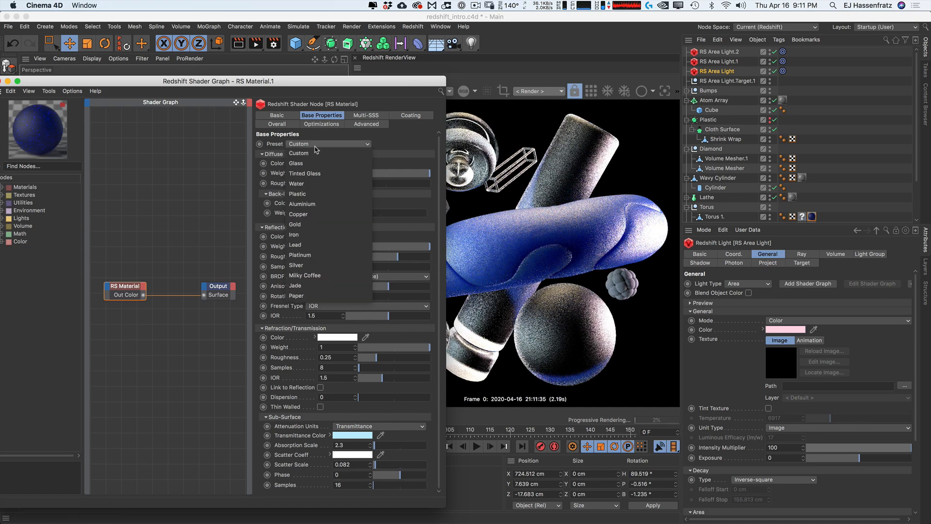
click(321, 163)
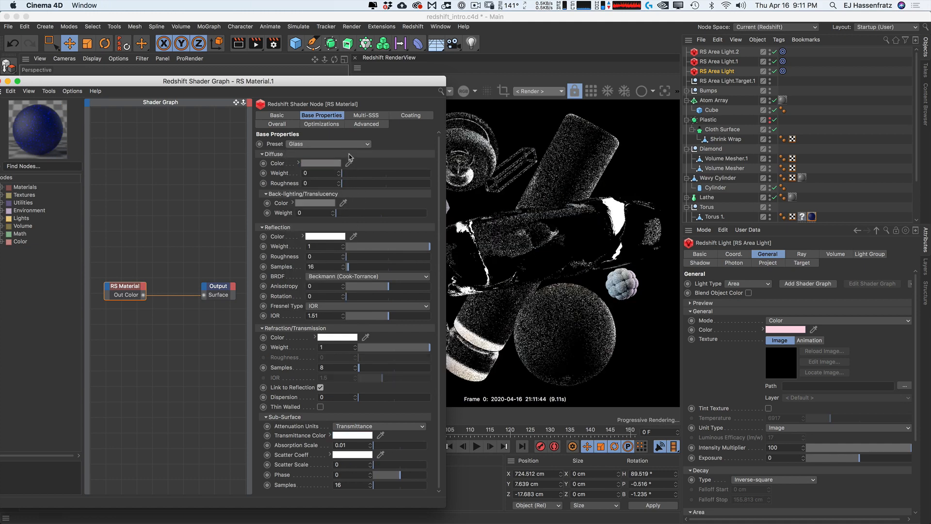
click(353, 144)
click(338, 173)
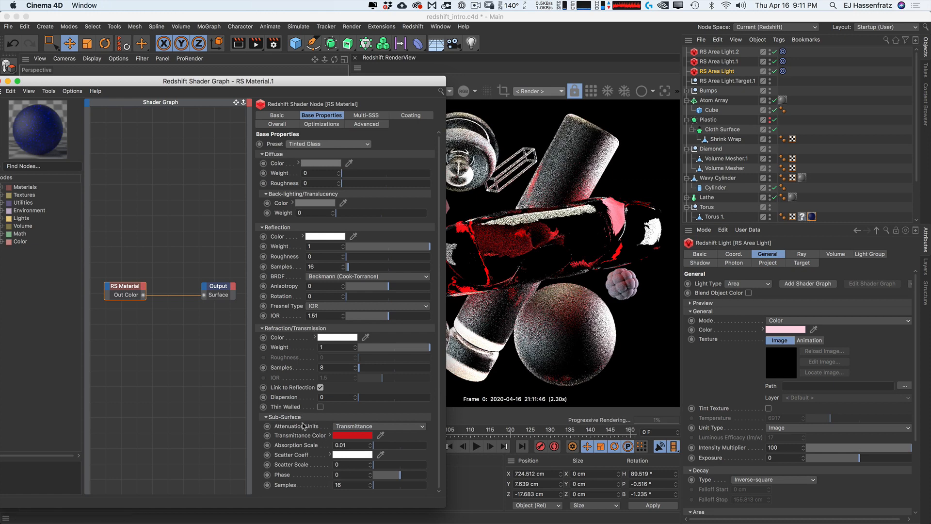
click(376, 465)
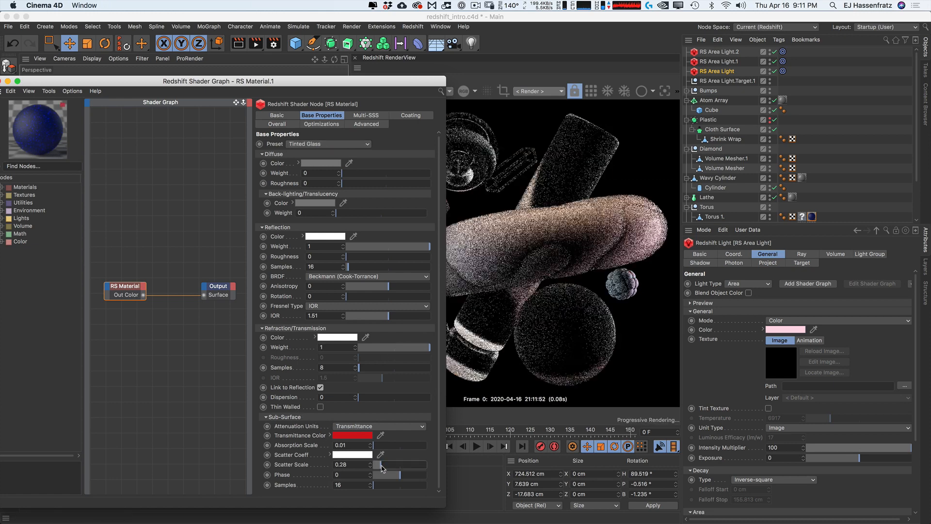
Step: Try the Aluminium preset with reflection roughness 0.537, and test a light blue reflectivity color without keeping it
click(328, 144)
click(320, 204)
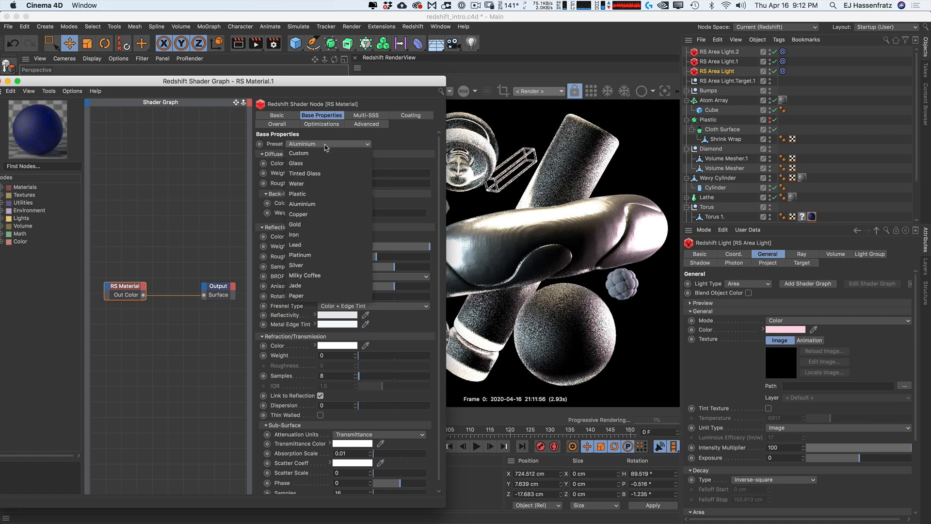
drag(376, 256, 398, 256)
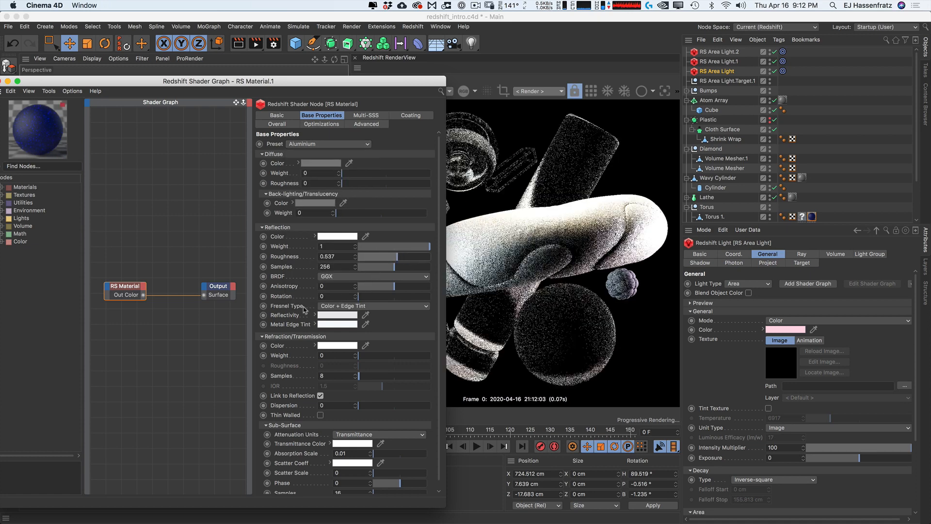
click(338, 318)
drag(352, 325, 326, 327)
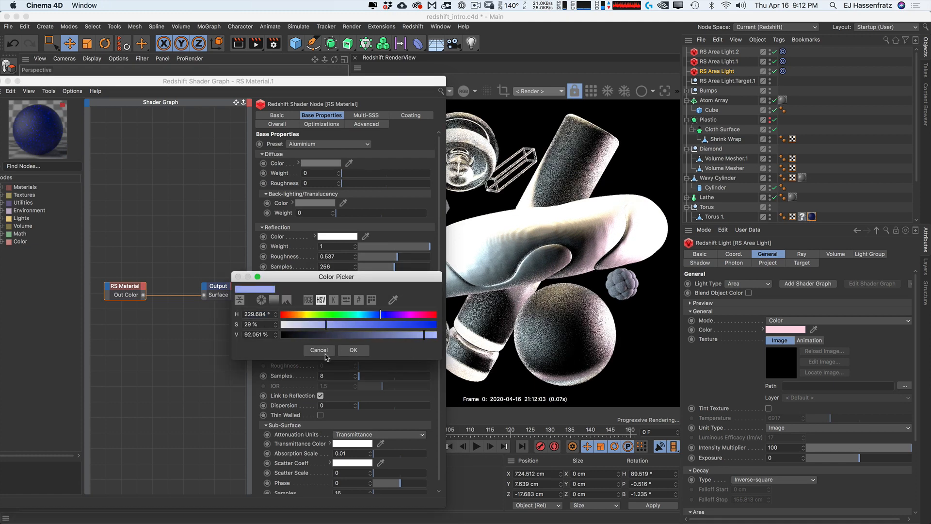
click(324, 355)
Step: Try the Milky Coffee preset on the torus material, then apply the Jade preset
click(327, 144)
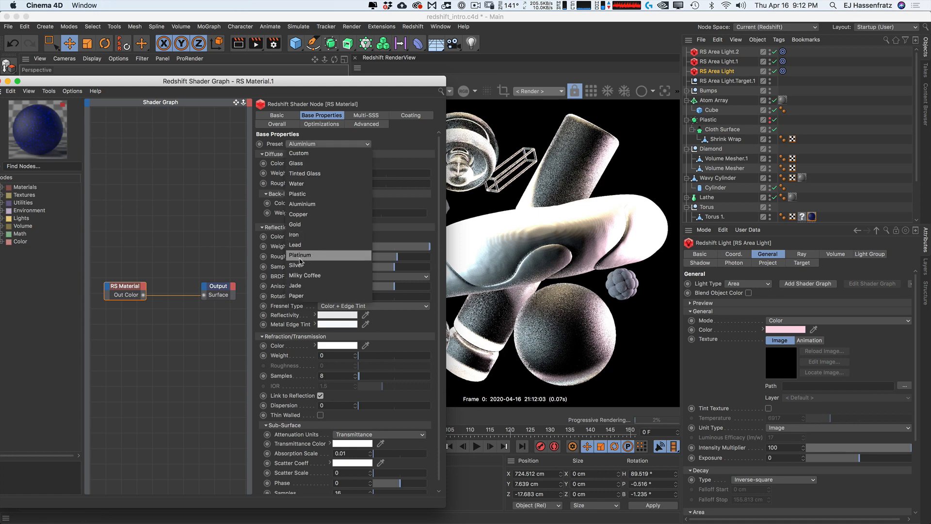
click(313, 275)
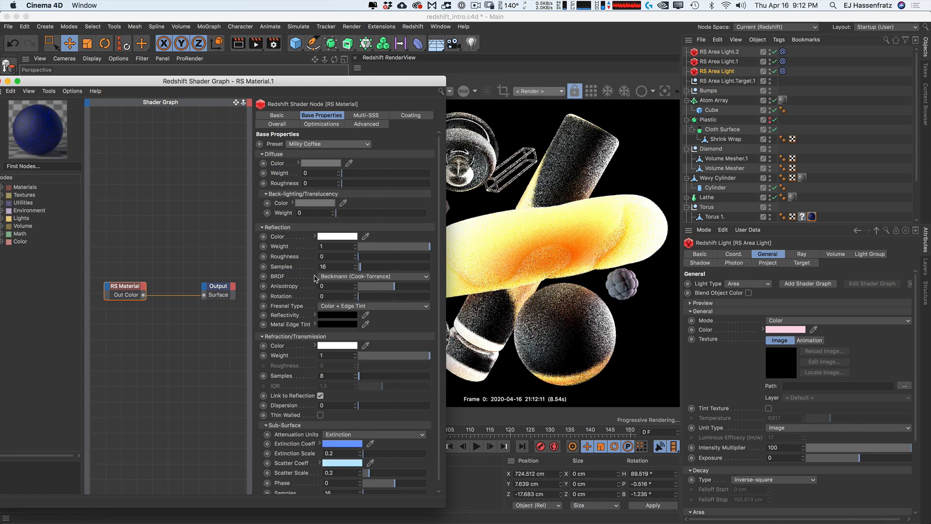
click(354, 144)
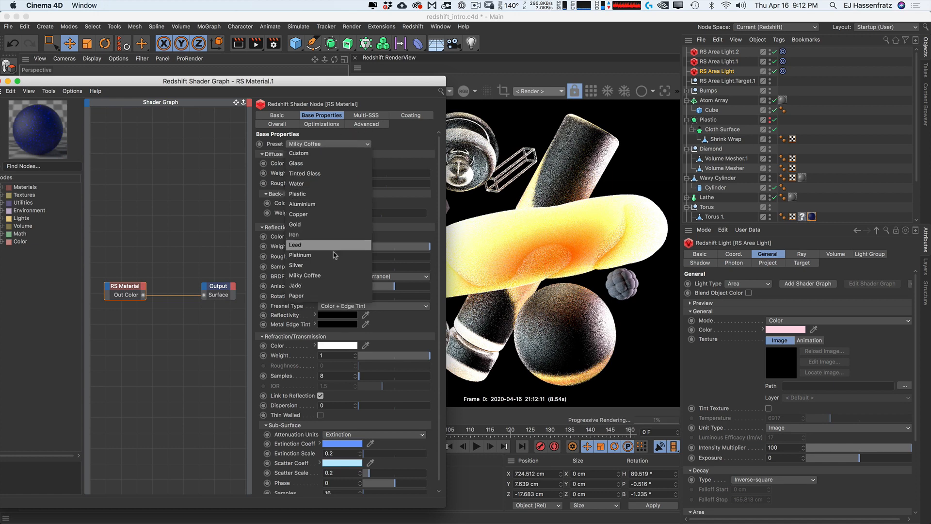
click(336, 285)
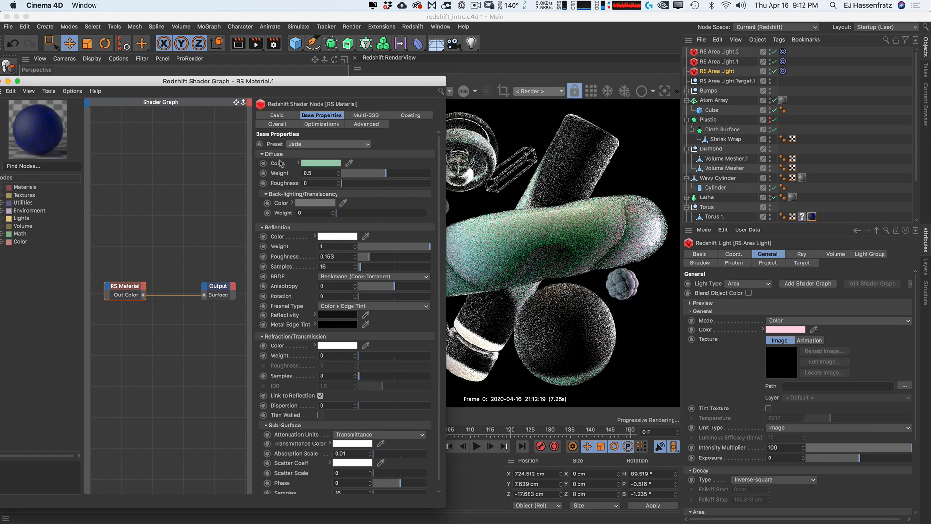
scroll(291, 218, down, 1)
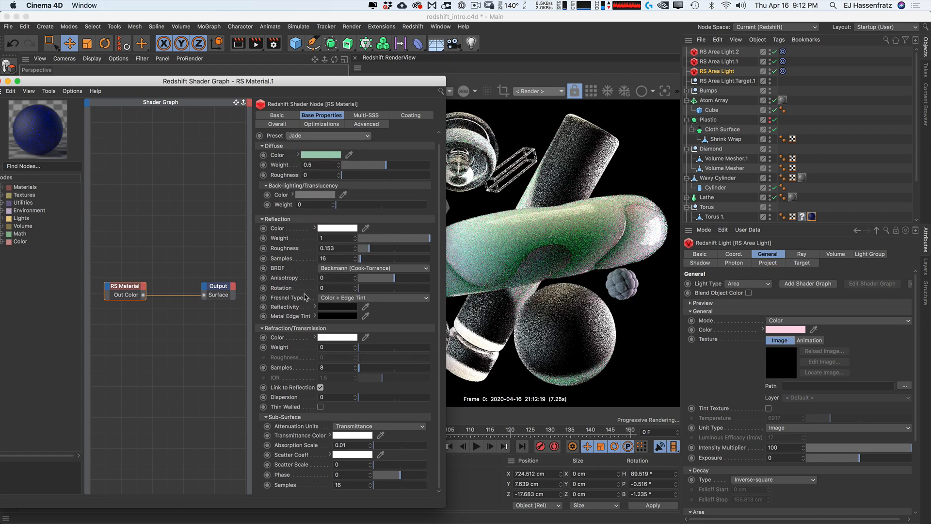
Step: Apply the Paper preset to the torus material and raise its coating weight to 0.706
click(343, 138)
click(335, 296)
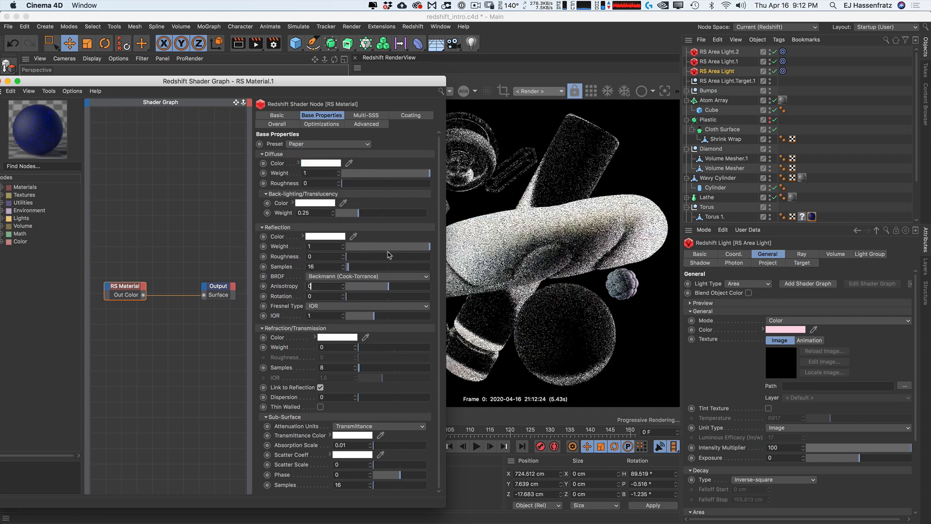
click(411, 114)
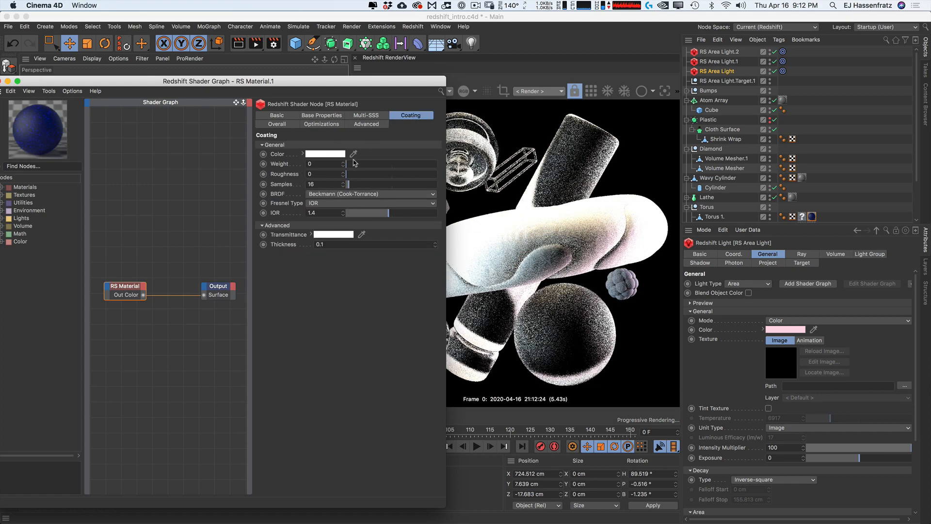
drag(354, 164, 410, 168)
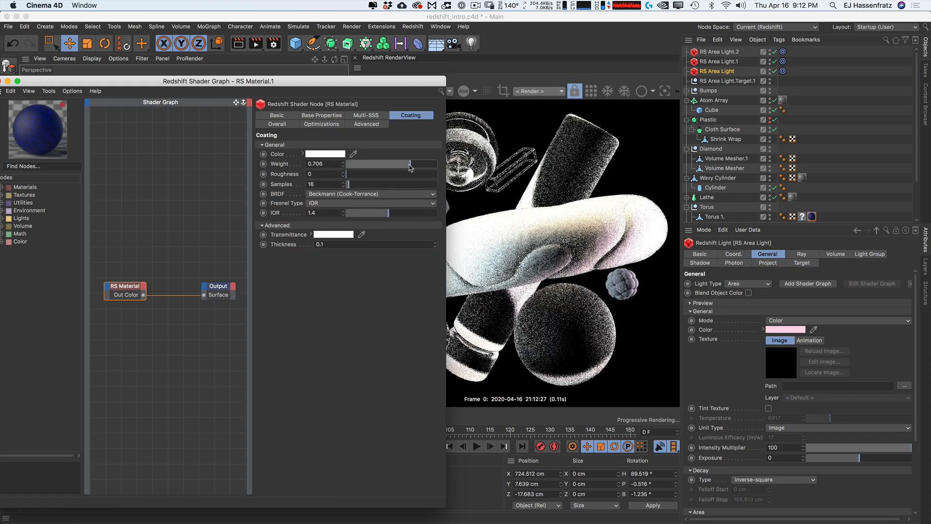
click(321, 115)
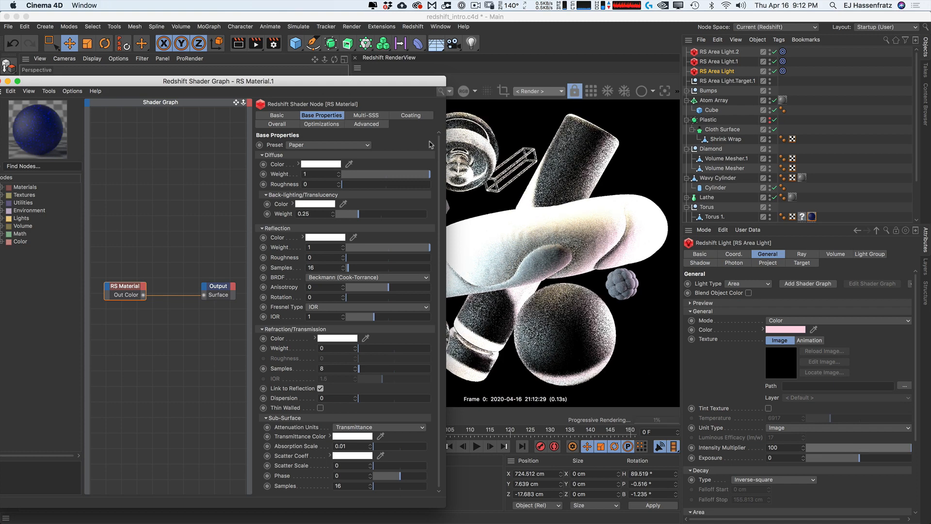
Step: Open the first RS Material, the one with purple diffuse, in the shader graph and lower its refraction weight to 0
drag(375, 88, 604, 350)
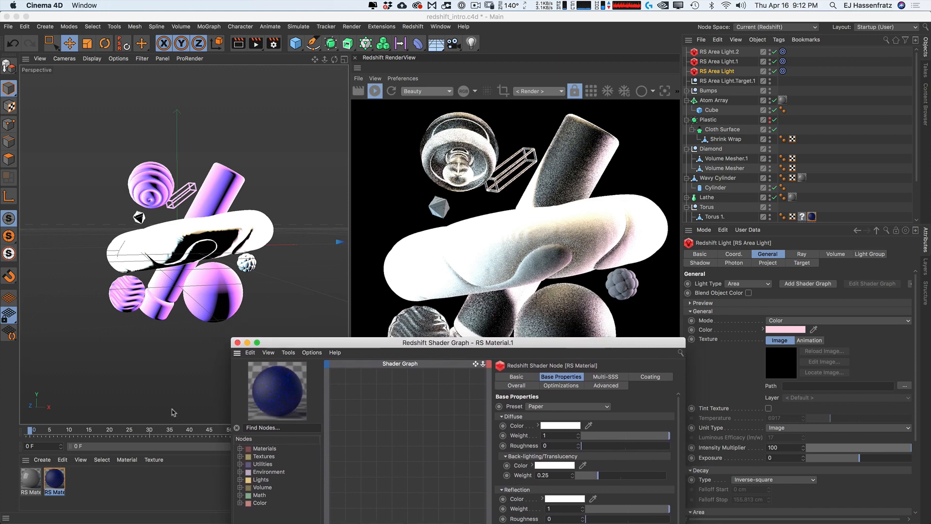
click(26, 480)
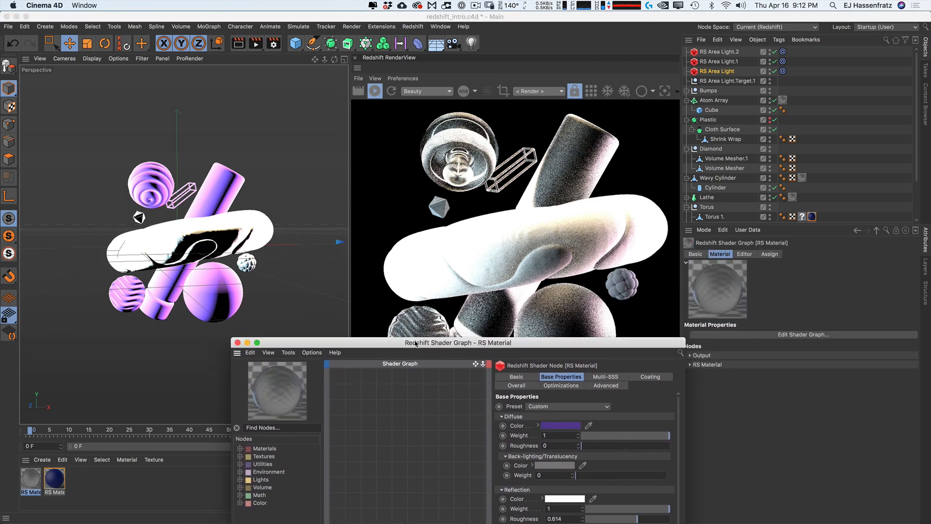
drag(416, 343, 248, 76)
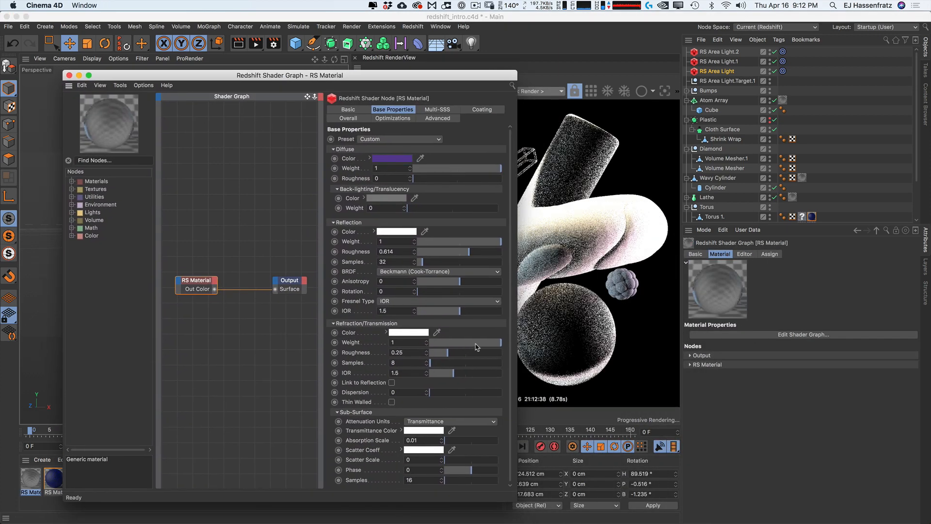
drag(476, 345, 346, 349)
mouse_move(470, 77)
mouse_down()
mouse_move(399, 73)
mouse_move(476, 76)
mouse_up()
drag(314, 81, 338, 78)
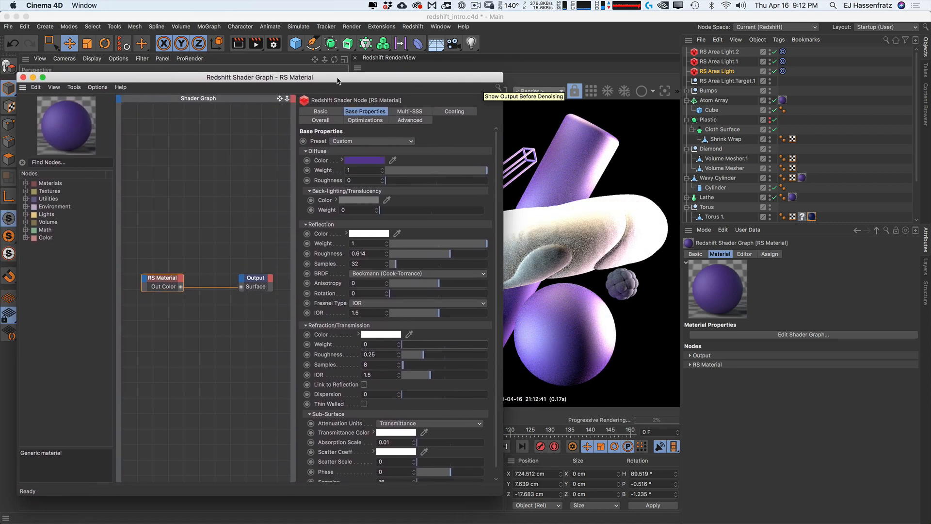
drag(502, 74, 521, 79)
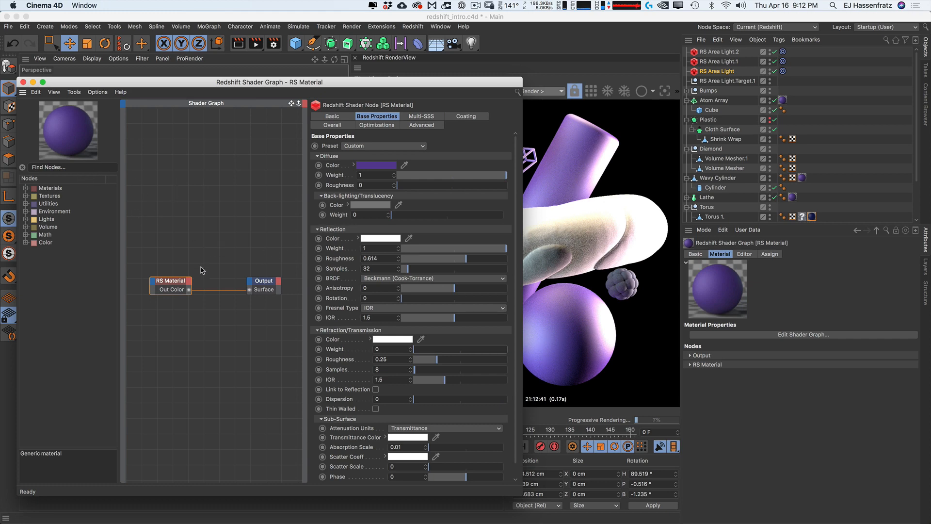
Step: Add a Maxon Noise node to the purple material's graph and set its noise type to Buya
drag(185, 281, 220, 282)
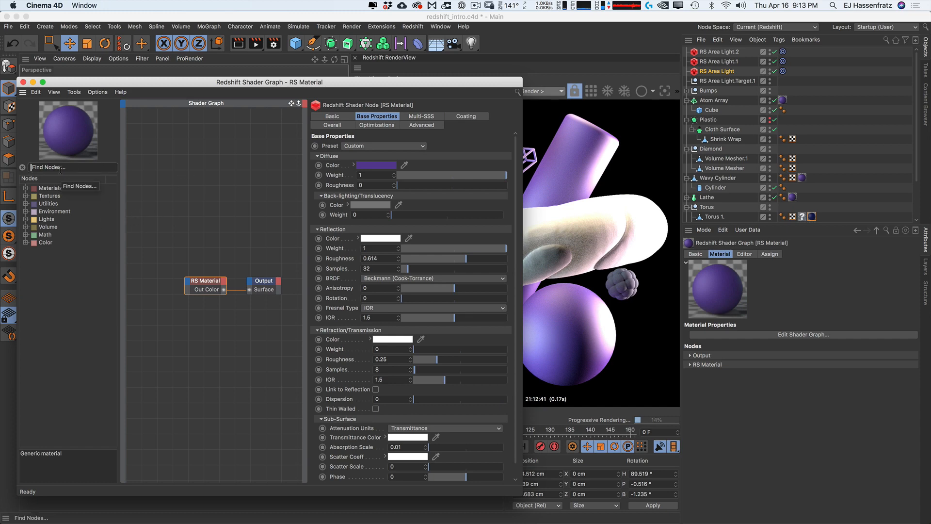
text(noise)
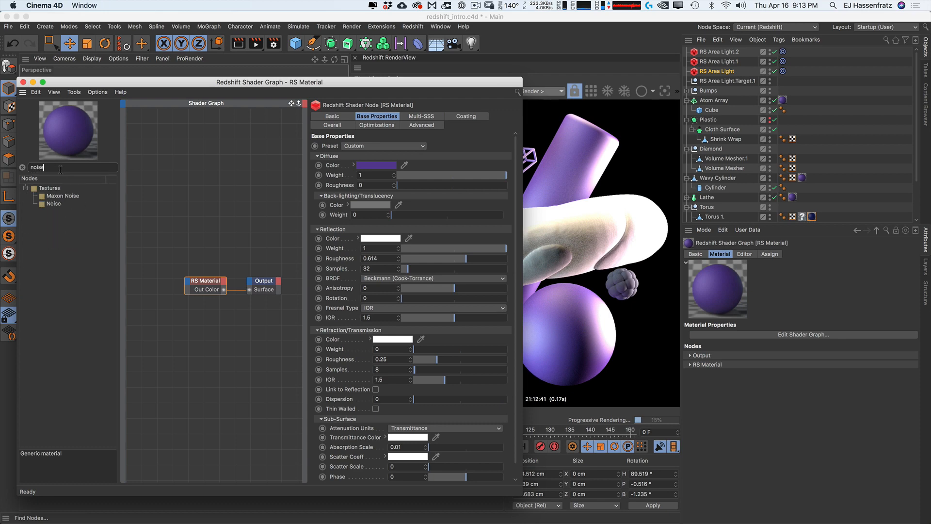
drag(57, 204, 194, 203)
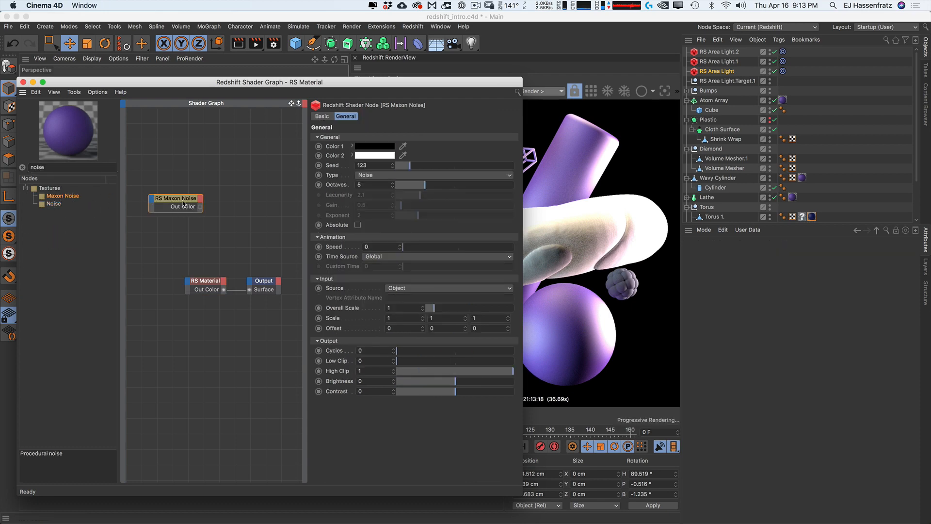
click(388, 175)
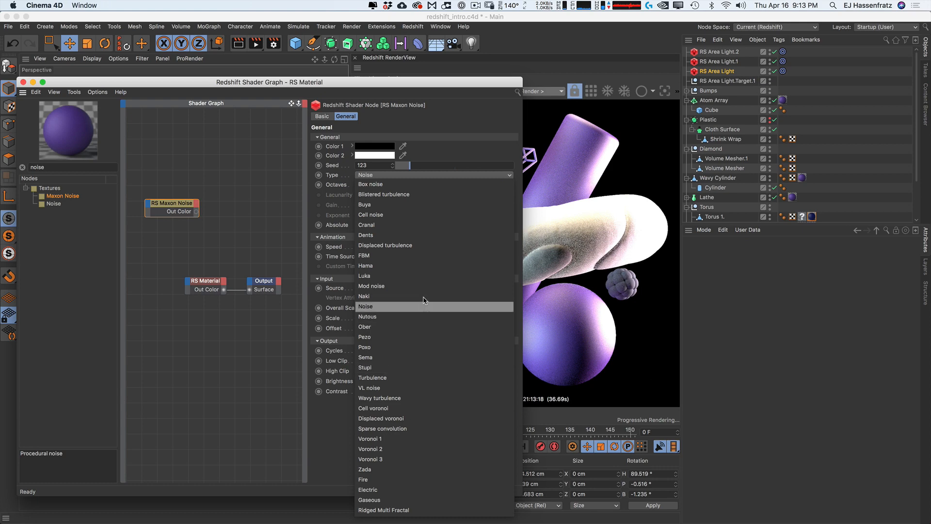
click(434, 205)
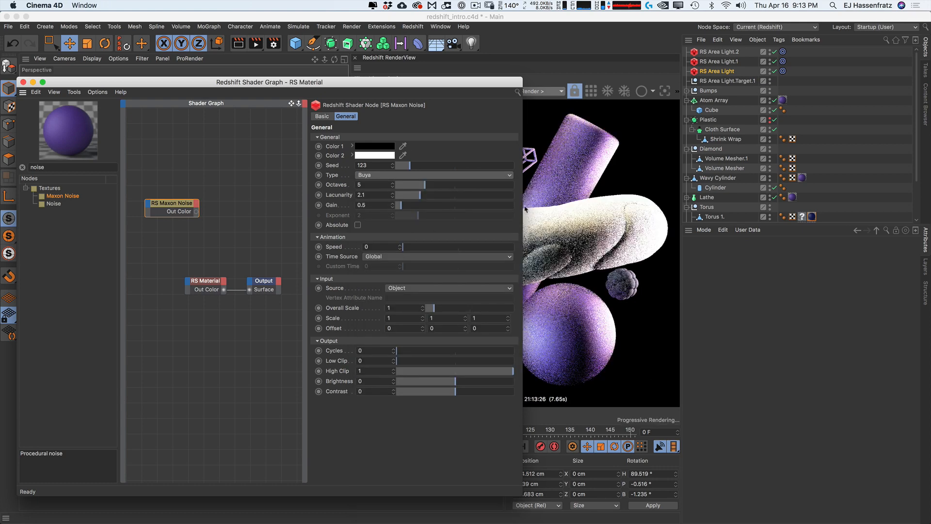
Step: Connect the Maxon Noise node's Out Color to the RS Material's Refl Roughness input
drag(179, 205, 168, 206)
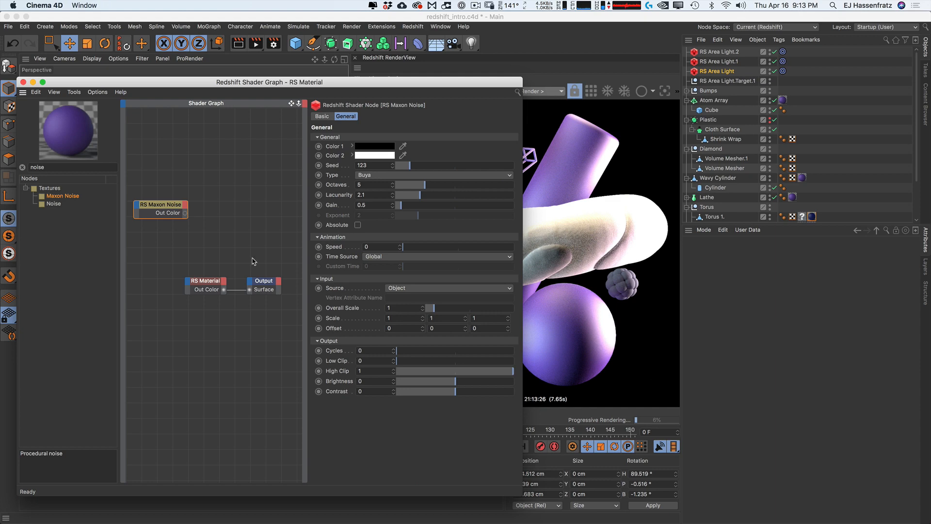
drag(179, 210, 177, 211)
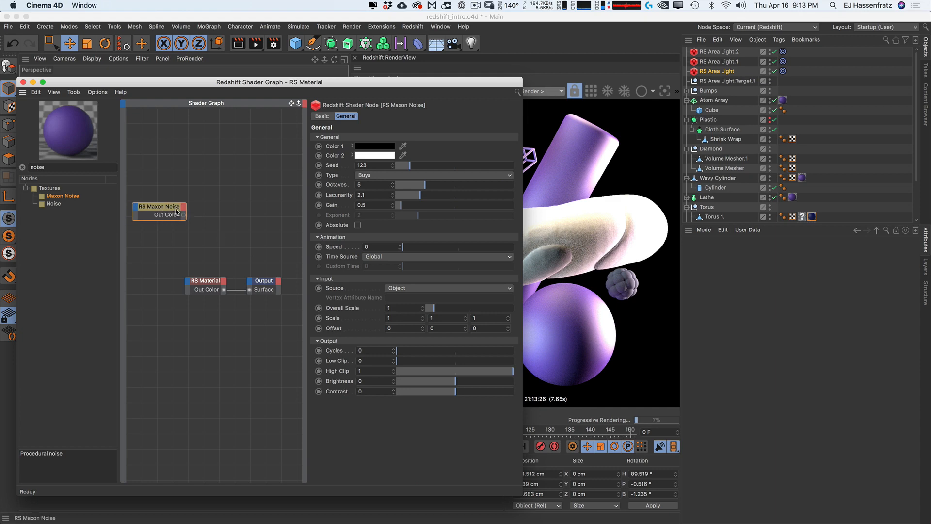
click(200, 290)
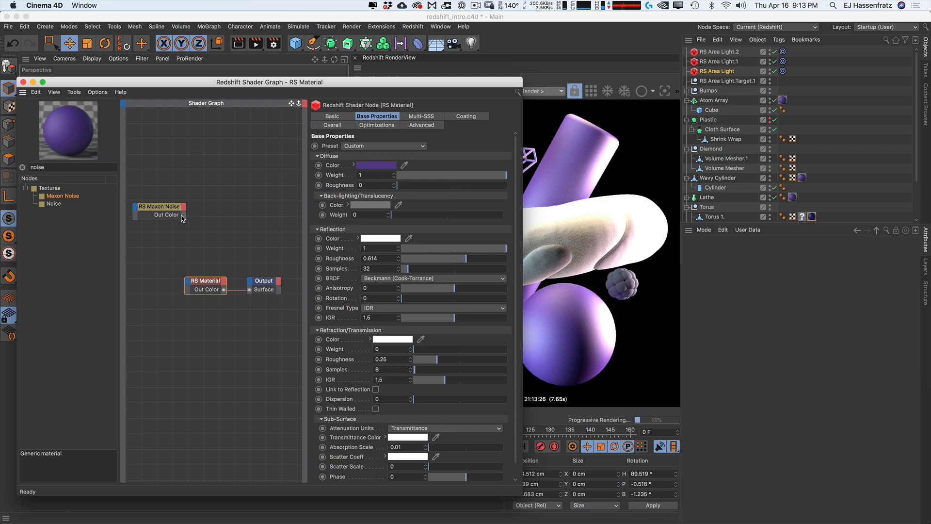
drag(184, 215, 187, 287)
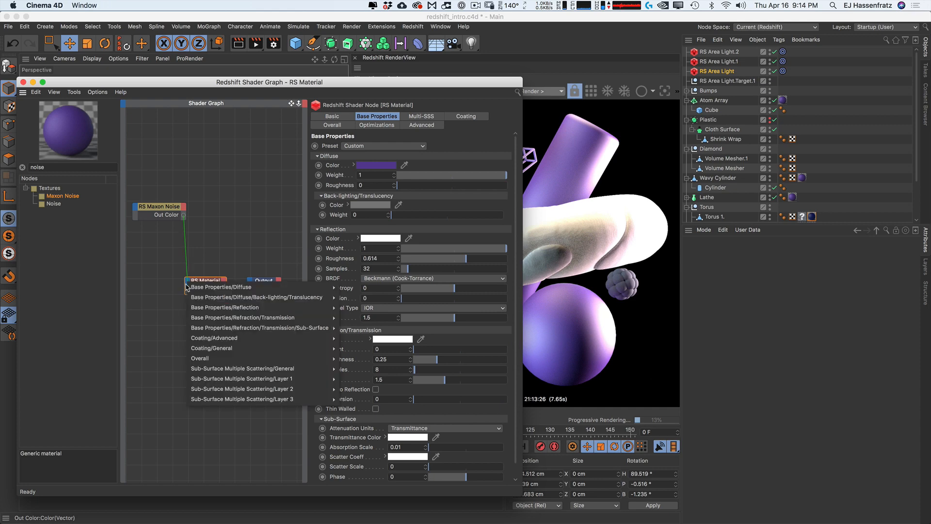
mouse_move(215, 310)
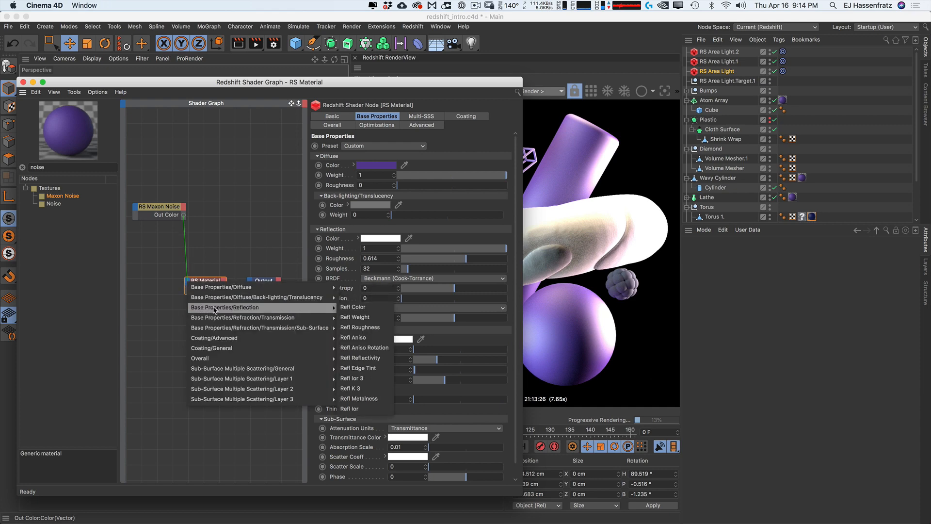
click(384, 328)
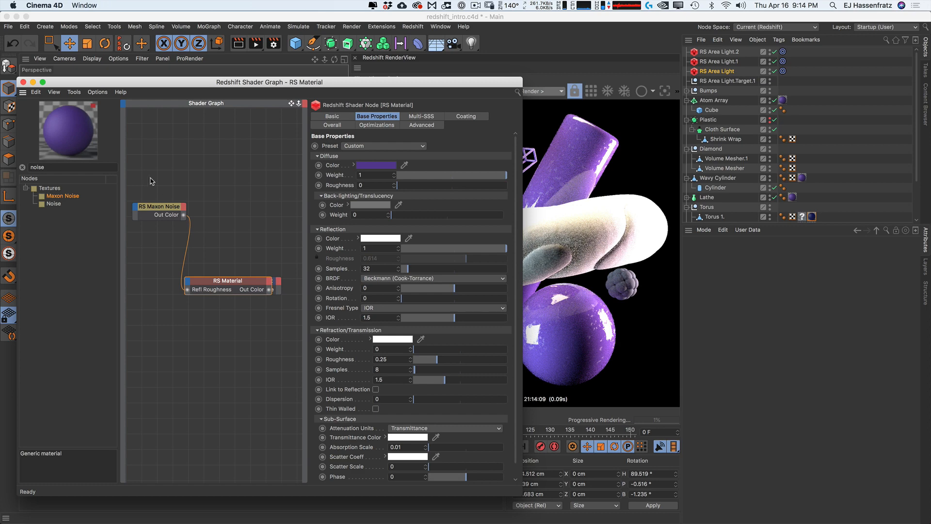
Step: Set the Maxon Noise overall scale to 2.1 and darken its Color 2 to light gray
click(146, 214)
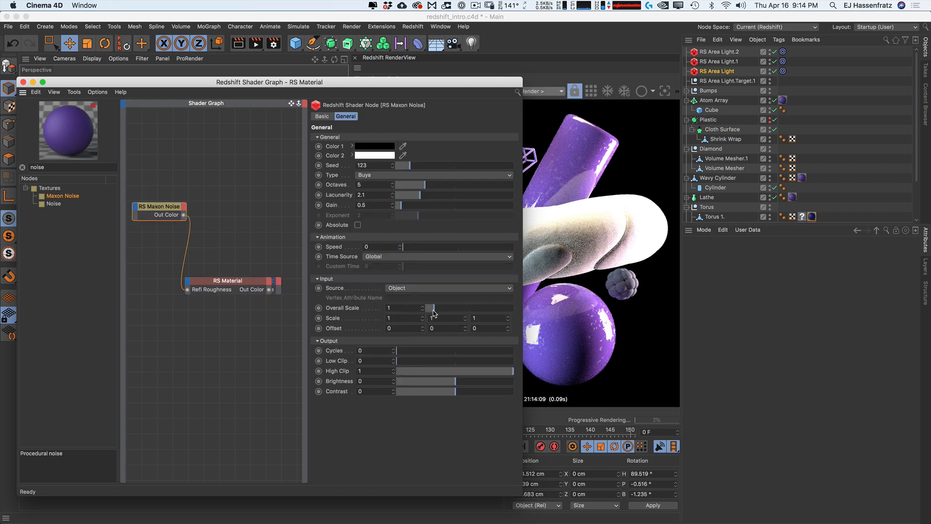
drag(433, 311, 445, 310)
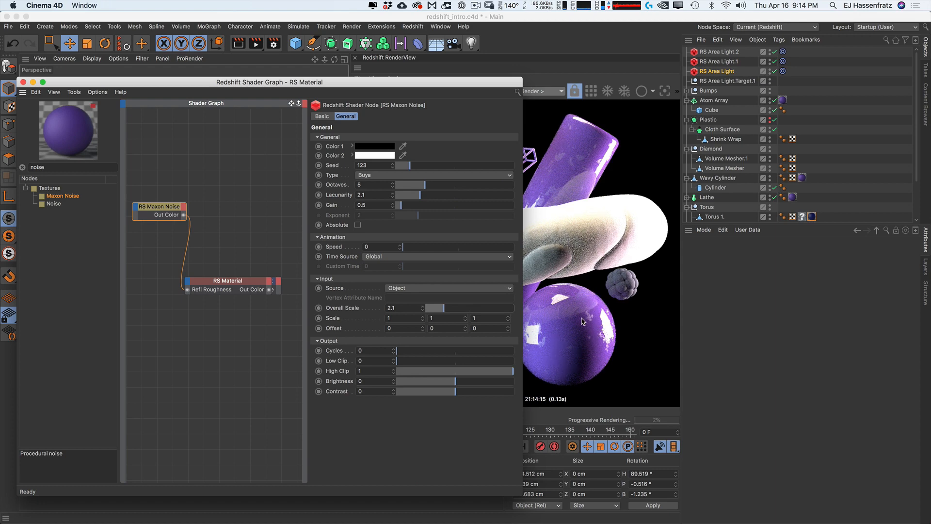
click(381, 156)
drag(477, 177, 421, 178)
click(397, 191)
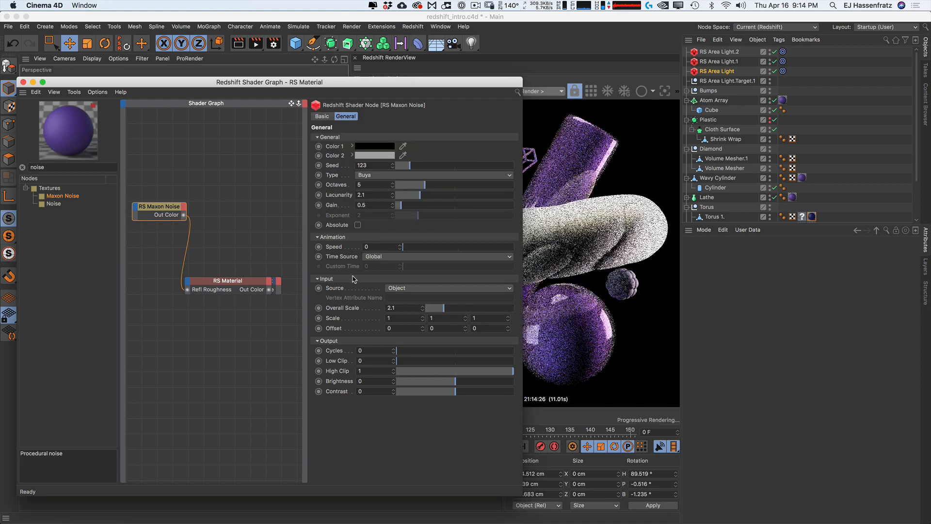
Step: Set the noise's Color 1 to a near-white of 91% value and Color 2 to a gray of 48% value
click(382, 146)
drag(402, 160, 465, 164)
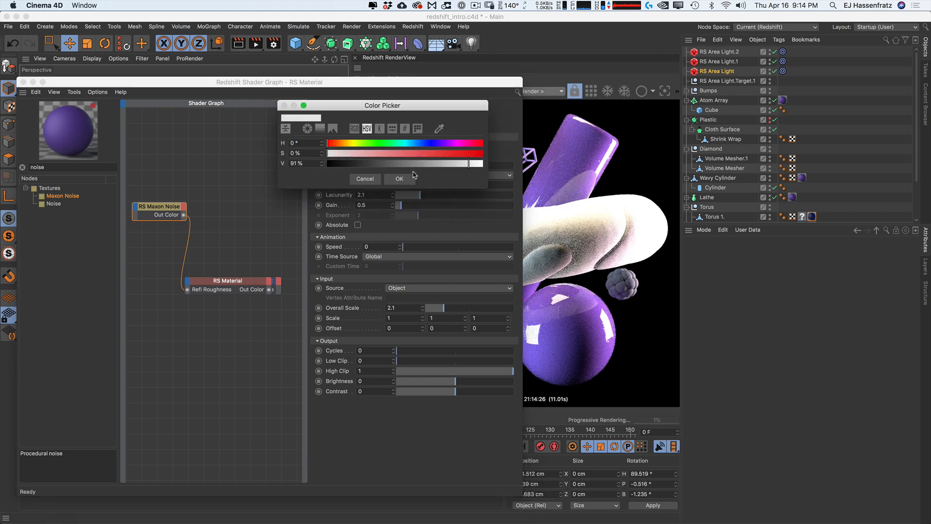
click(408, 178)
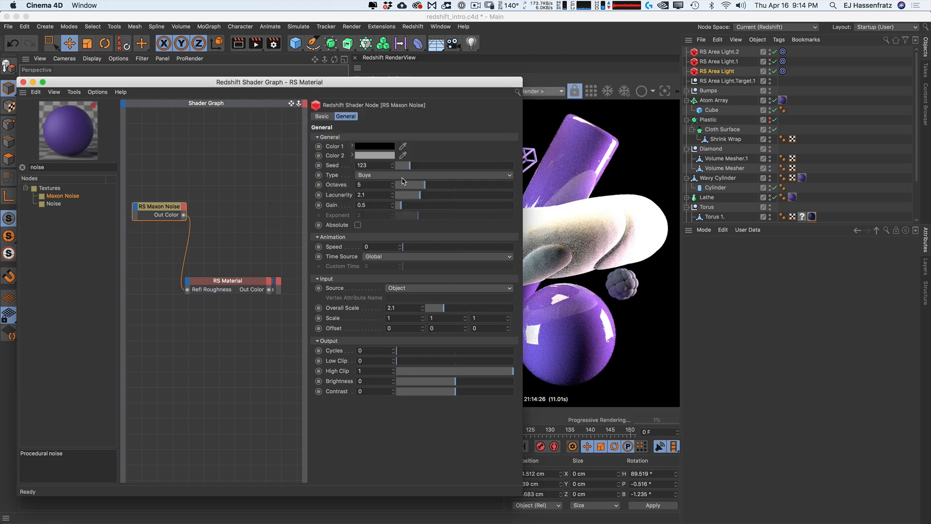
click(376, 155)
drag(418, 174, 391, 175)
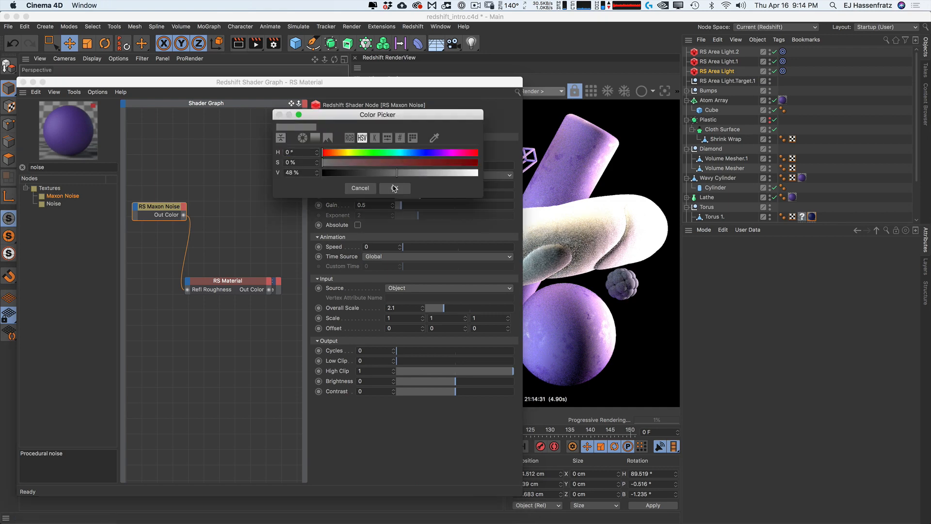
click(394, 188)
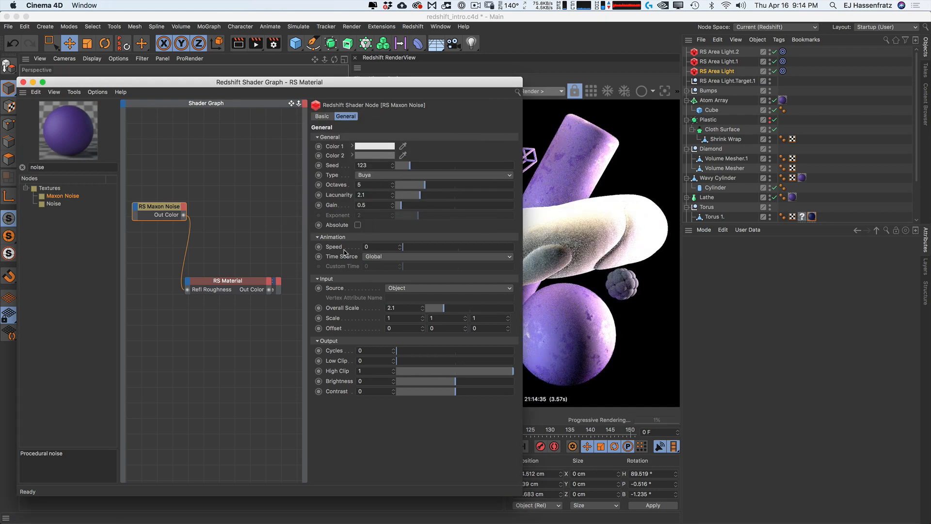
Step: Try the Dents noise type, then set the Maxon Noise type to Turbulence
click(409, 174)
click(408, 242)
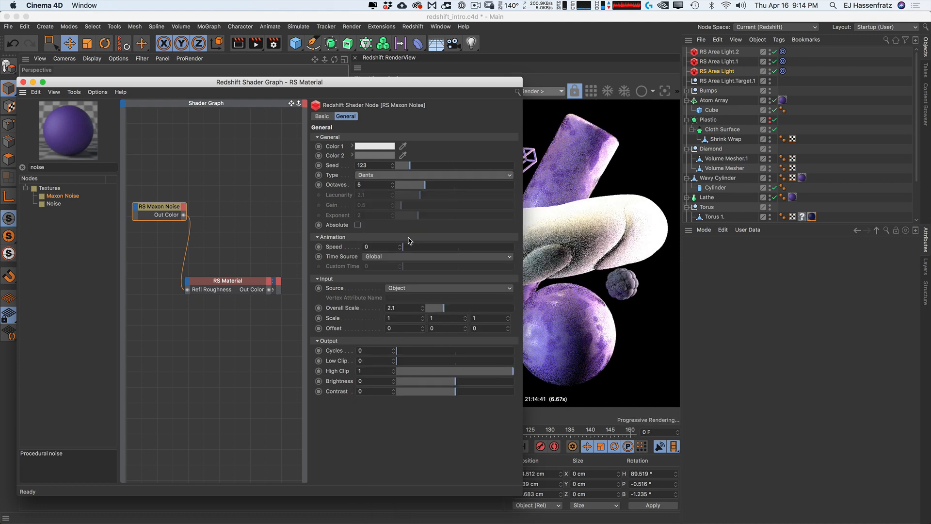
click(381, 176)
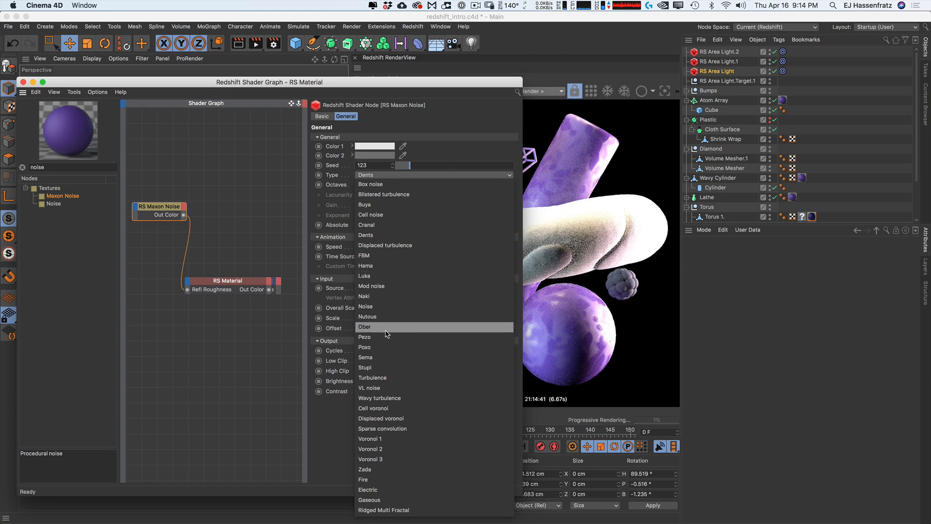
click(388, 377)
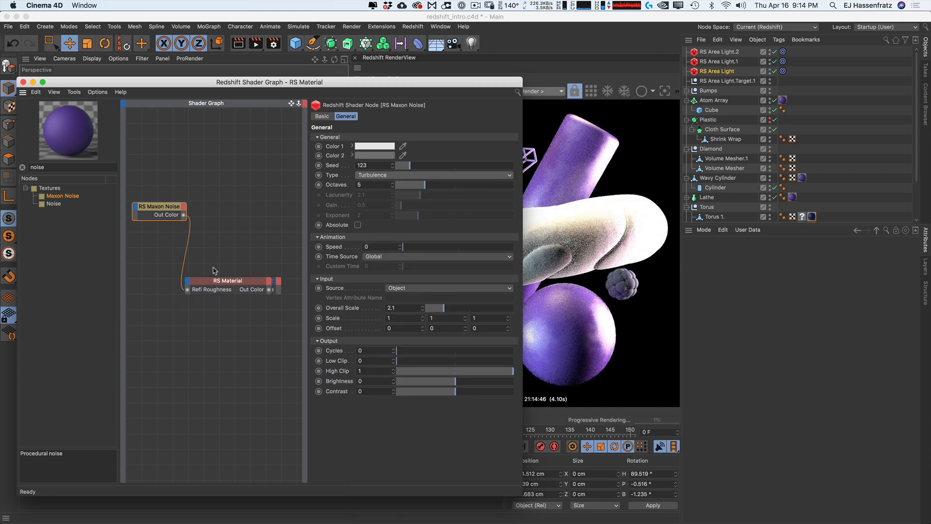
Step: Search the node list for bump and add a Bump Map node beside the Maxon Noise node
drag(179, 216, 178, 207)
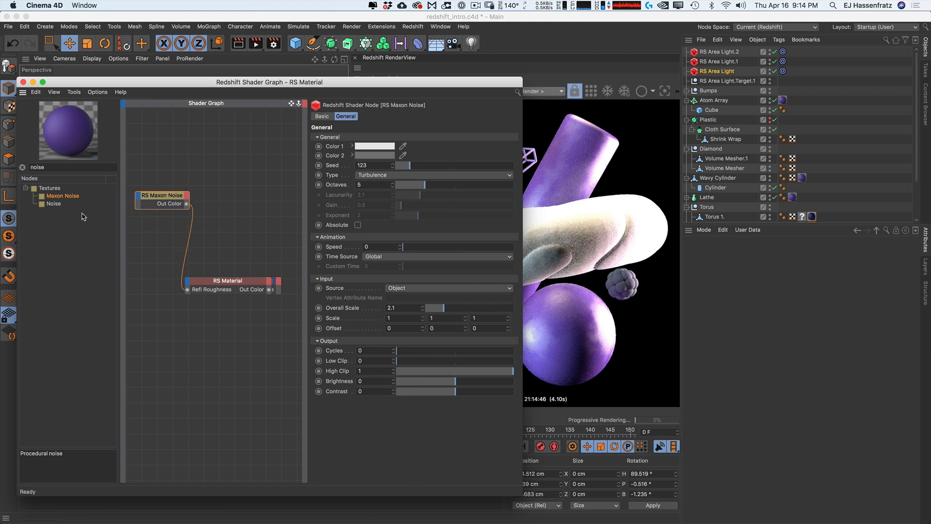
click(31, 167)
key(BackSpace)
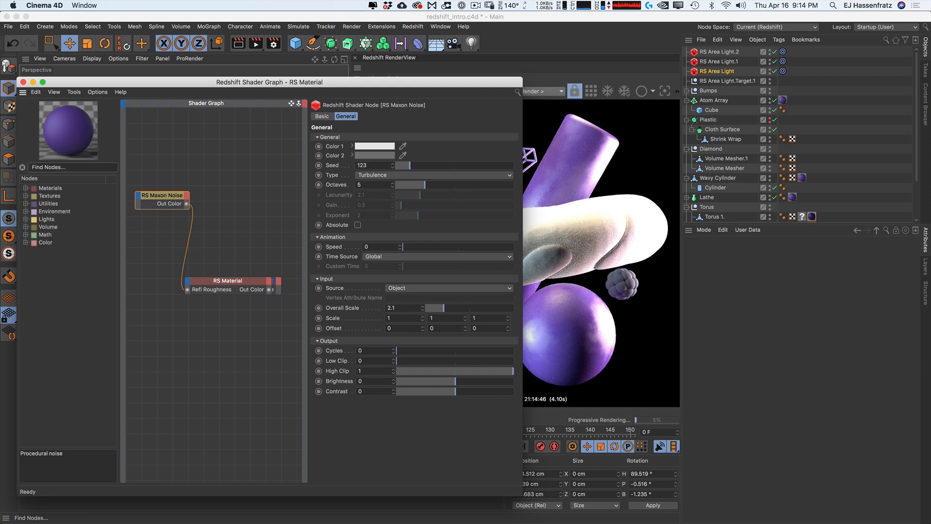
text(bump)
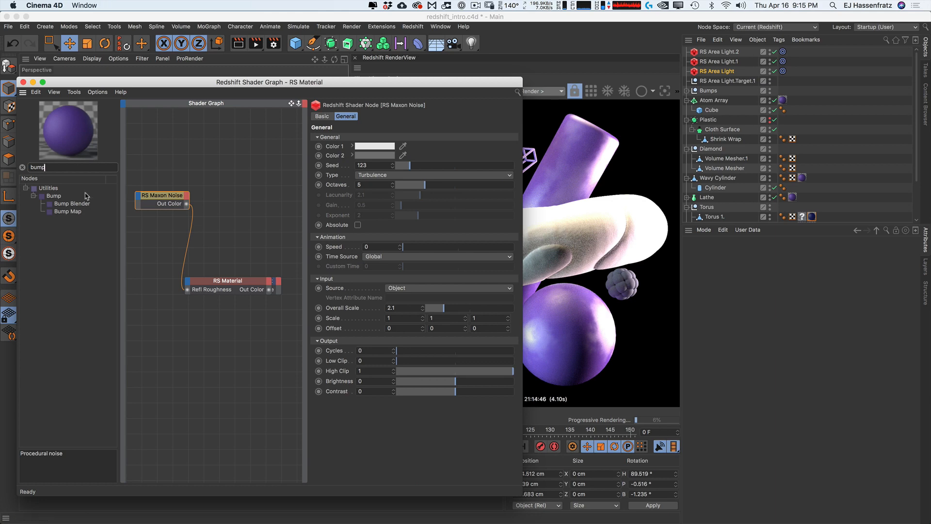
drag(67, 212, 222, 230)
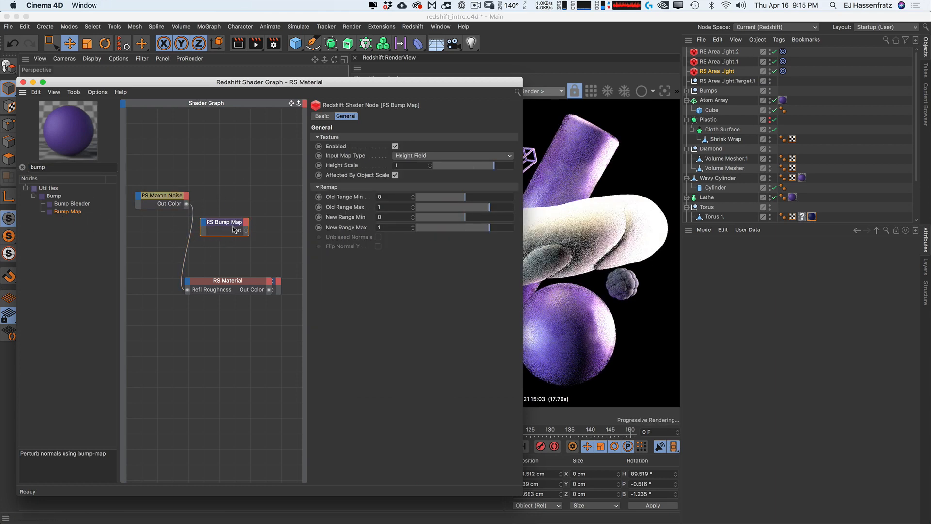
Step: Connect the Maxon Noise's Out Color to the Bump Map's Input and the Bump Map's output to the RS Material's Bump Input
drag(188, 207, 203, 225)
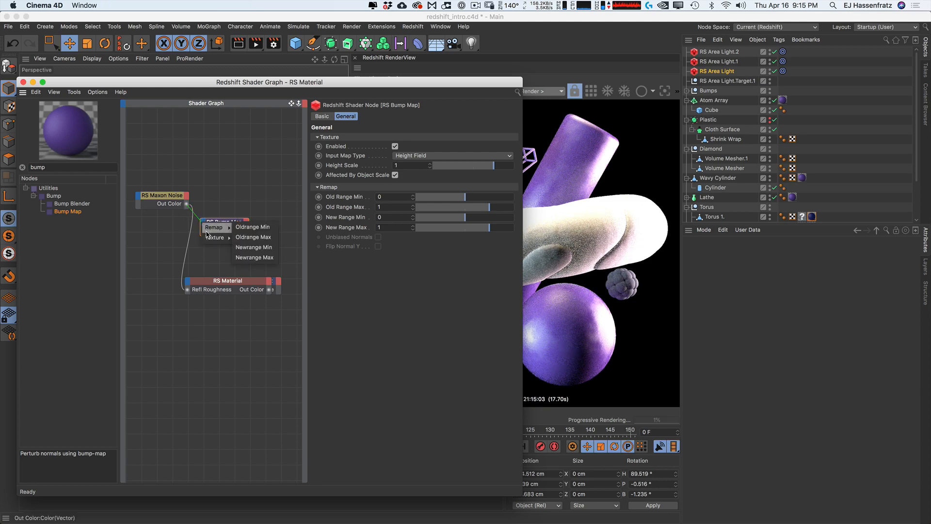
mouse_move(216, 237)
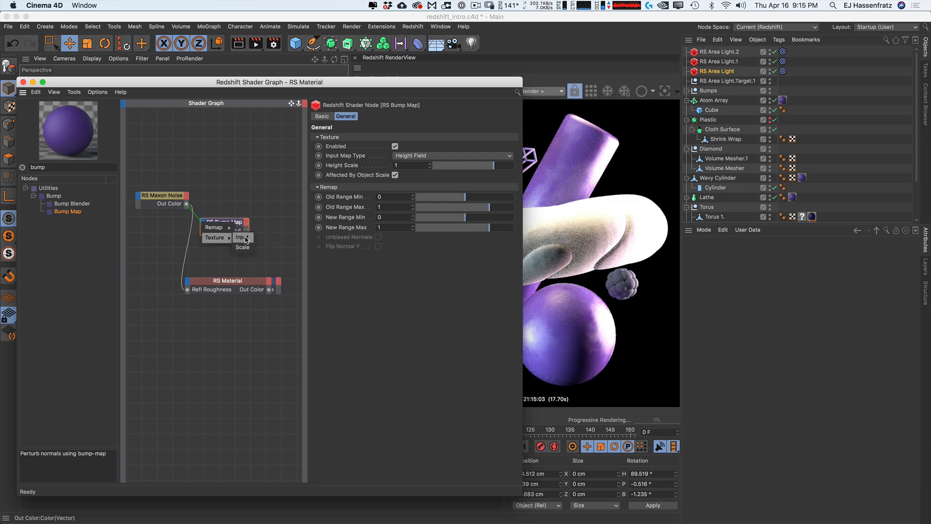
click(243, 238)
drag(246, 231, 188, 284)
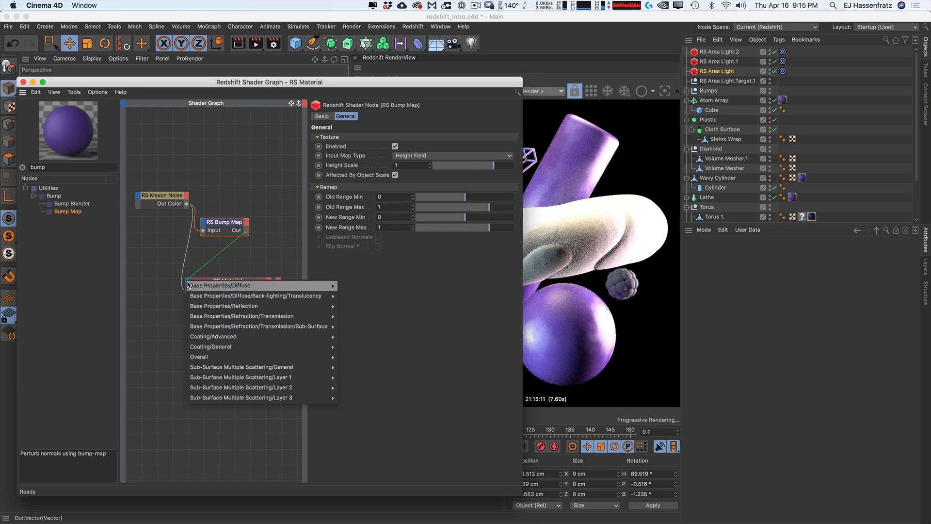
mouse_move(188, 285)
mouse_move(193, 361)
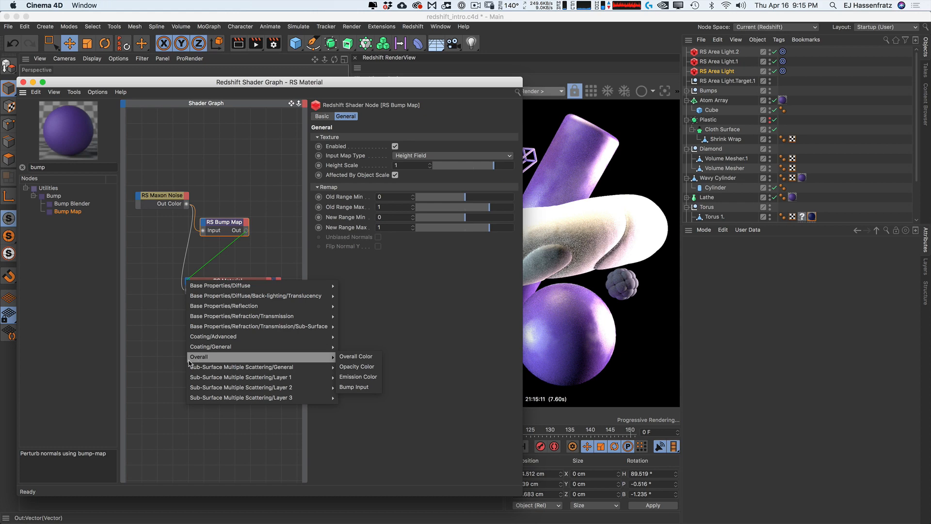
click(360, 387)
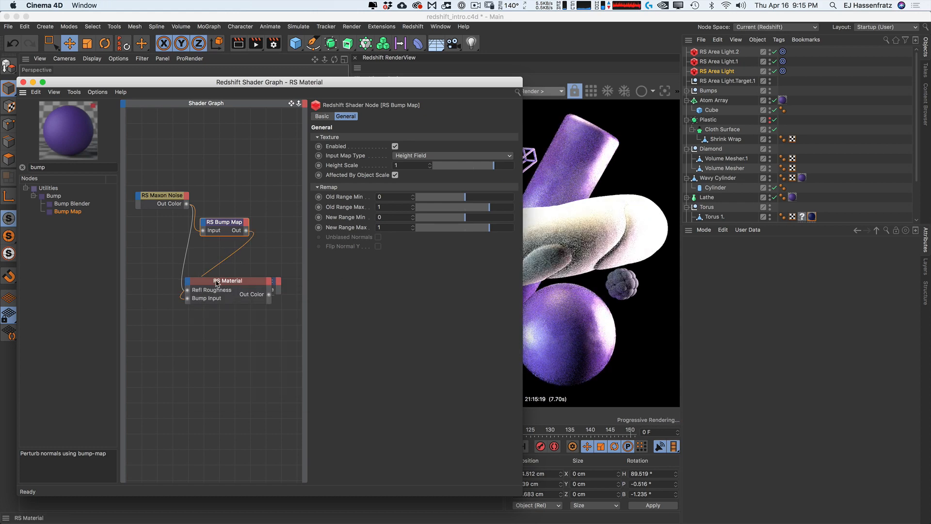
Step: Move the RS Material node off the Output node so both can be seen in the graph
drag(232, 284, 204, 299)
drag(264, 282, 277, 281)
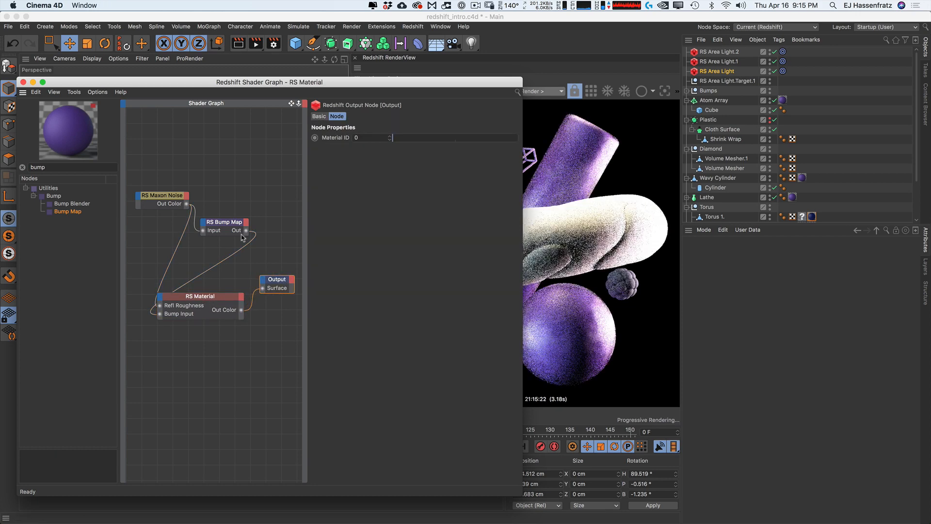
Step: Try a height scale of 50 on the Bump Map node, and delete the node
click(225, 223)
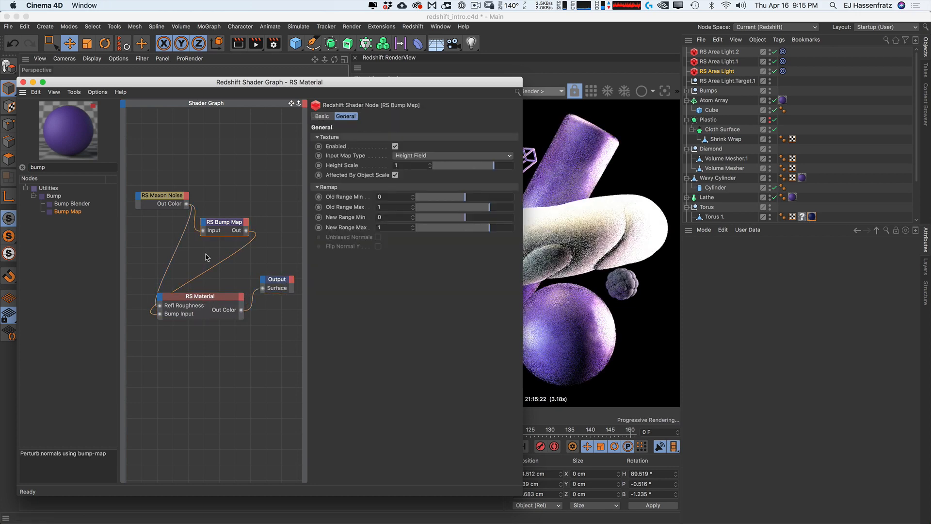
click(390, 168)
text(50)
key(Return)
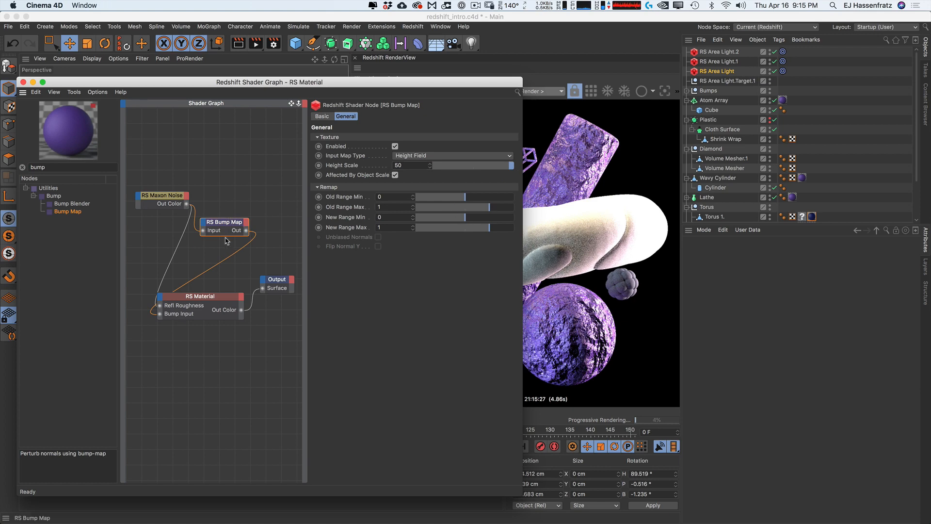
key(Delete)
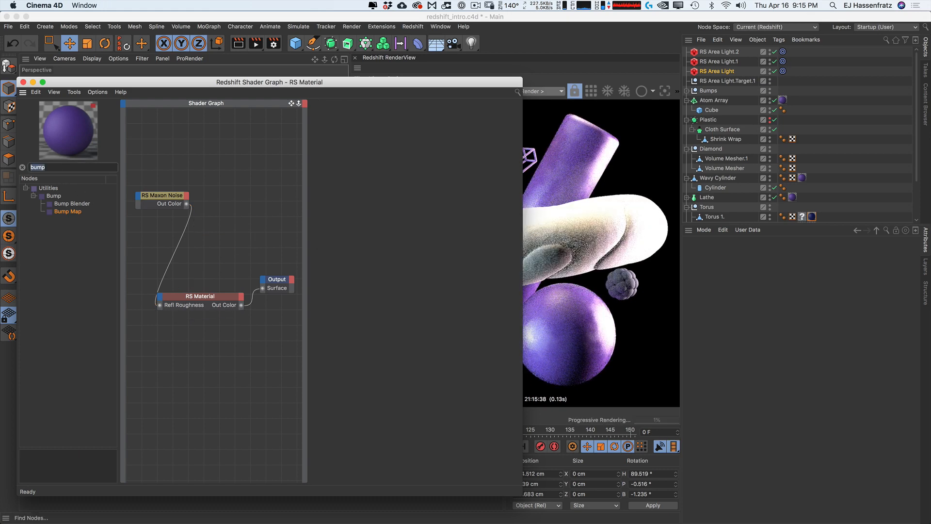
Step: Search the node list for displ and add a Displacement node between the Maxon Noise and RS Material nodes
text(displ)
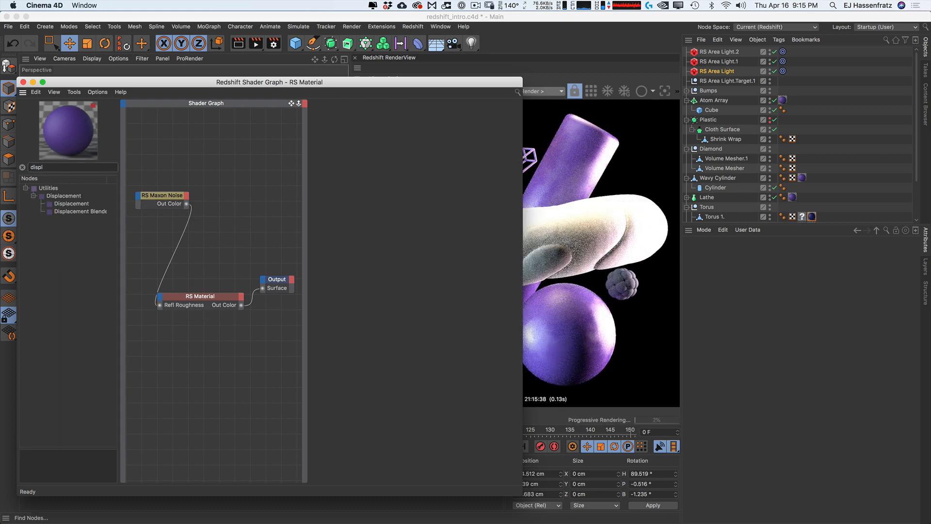
drag(68, 207, 206, 221)
drag(73, 204, 203, 239)
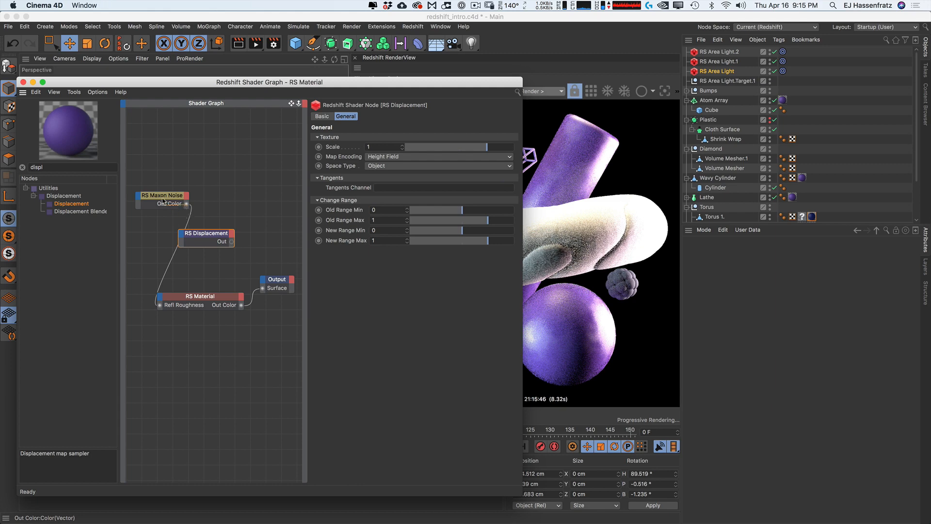
Step: Connect the Maxon Noise's Out Color to the Displacement node's Tex Map and that node's output to the Output node's Displacement
drag(186, 204, 153, 226)
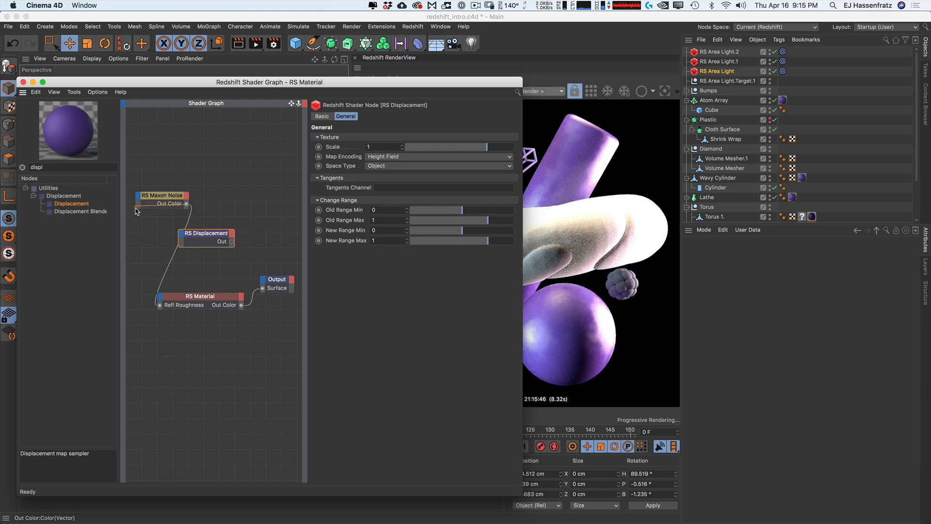
drag(167, 260, 184, 237)
click(182, 236)
mouse_move(214, 248)
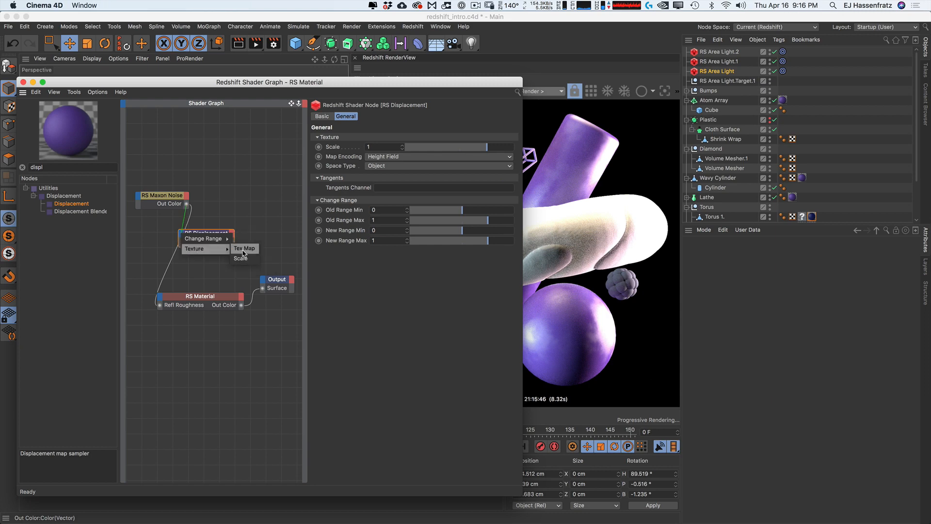
click(245, 249)
drag(231, 241, 264, 283)
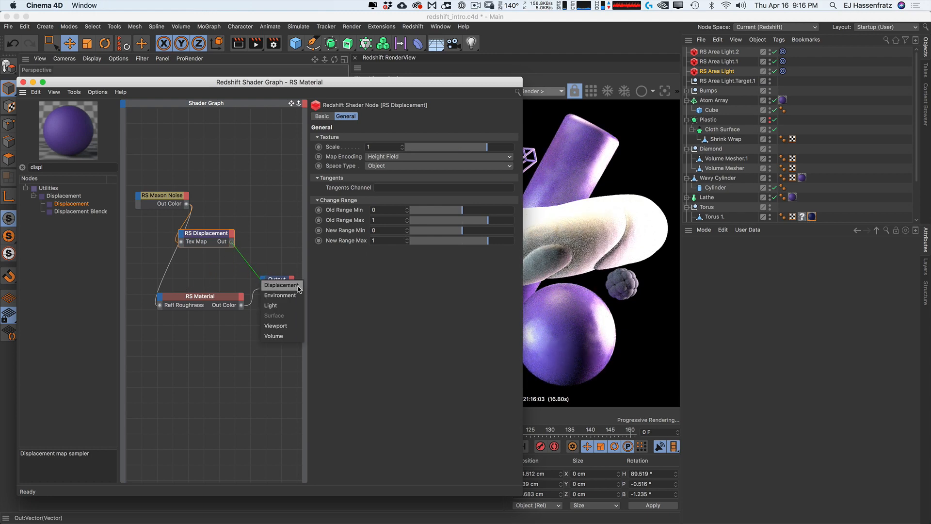
click(297, 286)
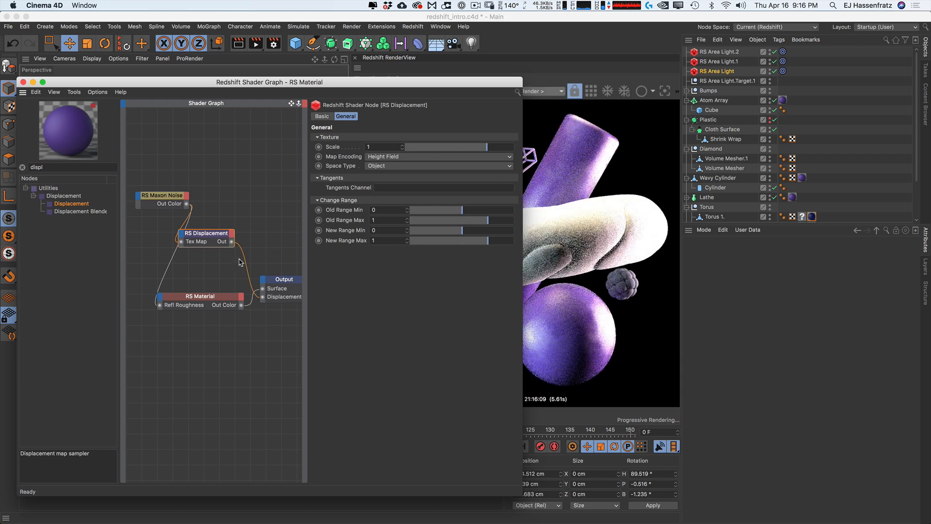
Step: Move the shader graph window clear of the viewport and add a Redshift Object tag to the Terrazzo sphere
drag(331, 82, 275, 353)
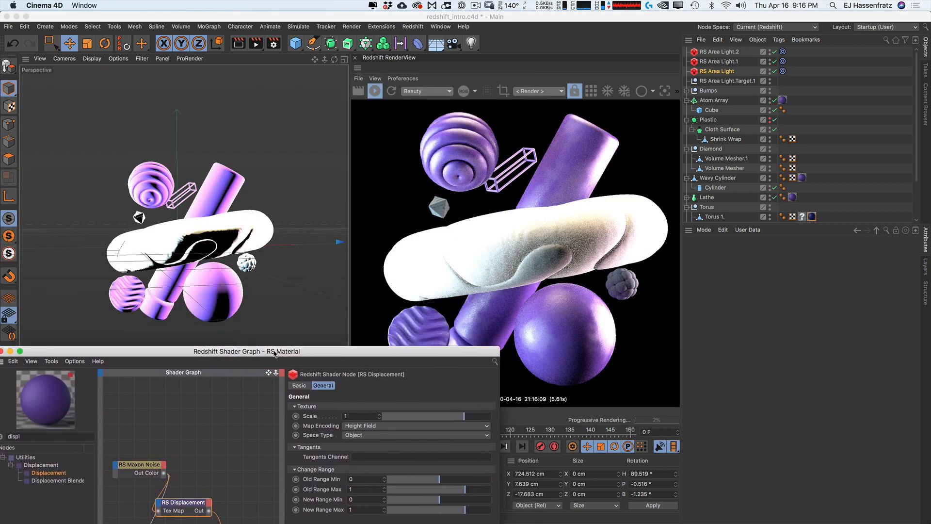
click(214, 299)
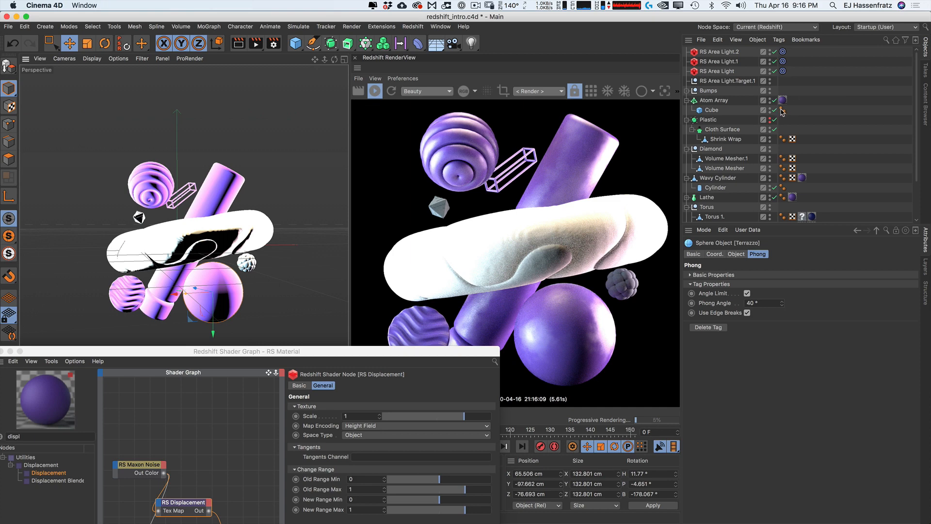
scroll(776, 121, down, 5)
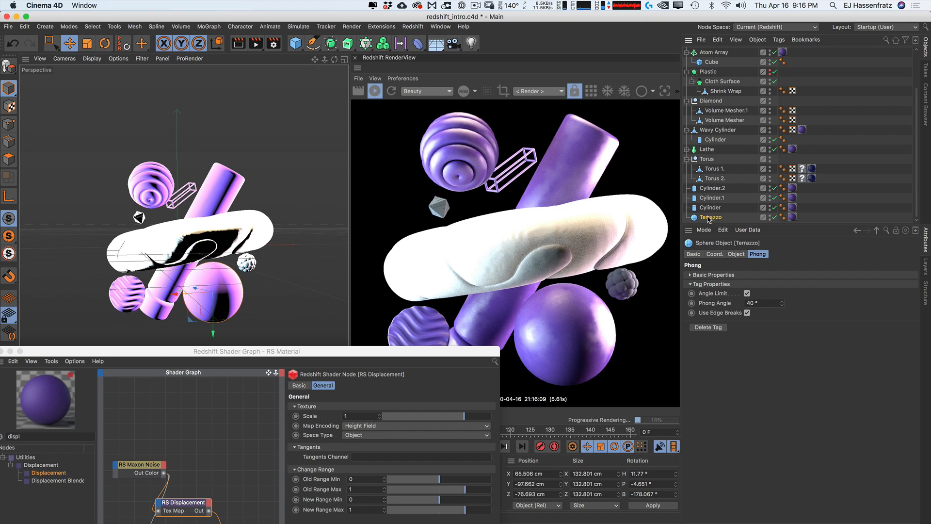
right_click(709, 219)
mouse_move(750, 179)
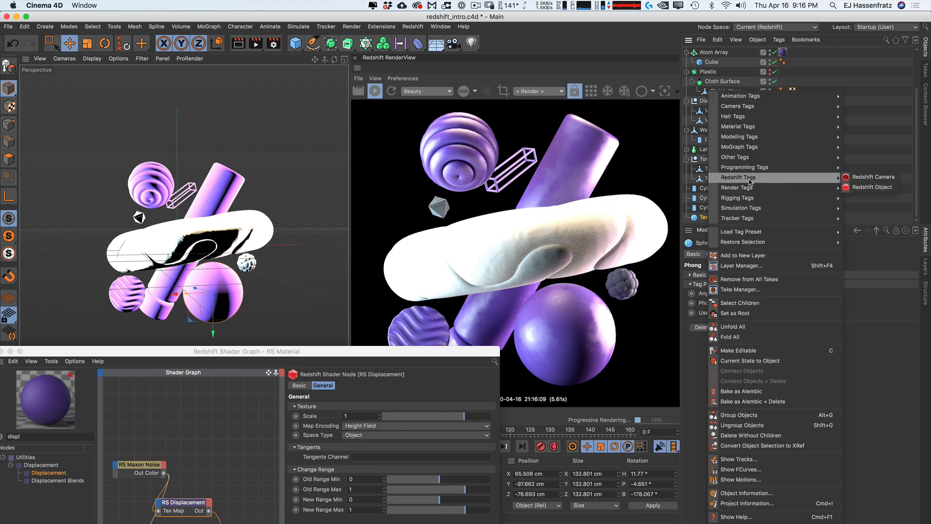
click(890, 189)
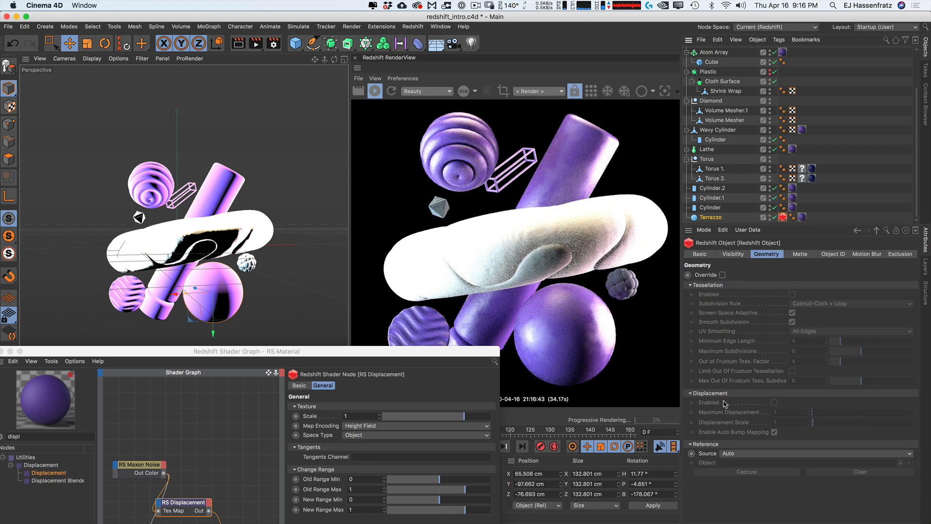
Step: Override the Terrazzo tag's geometry settings and enable displacement with a maximum displacement of 3
click(723, 275)
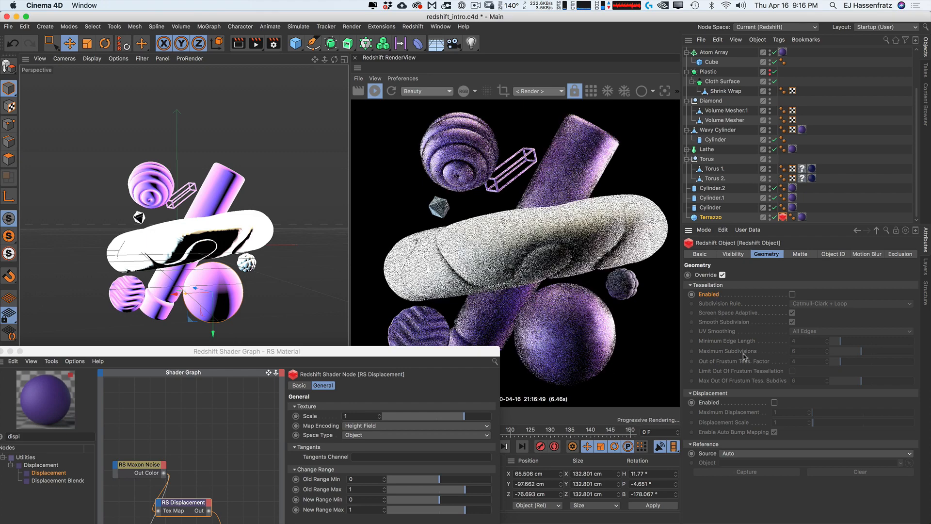
click(774, 402)
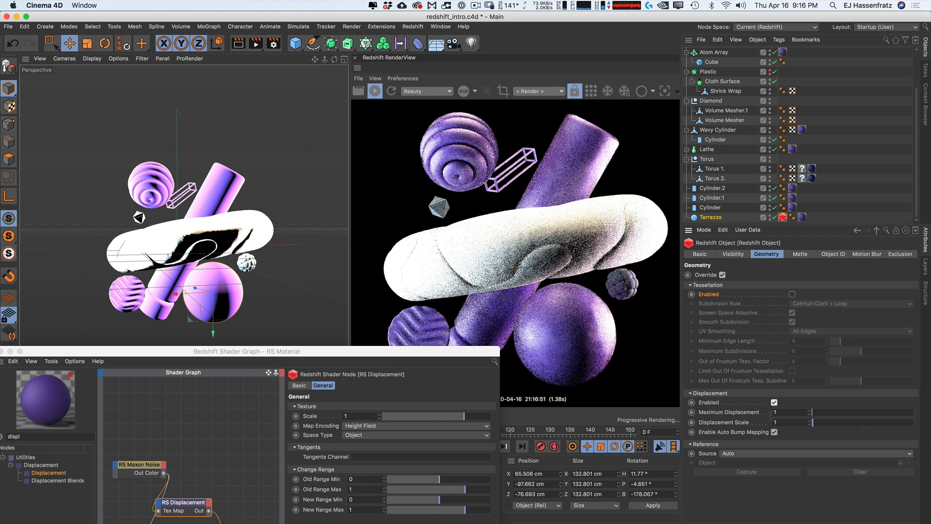
click(789, 413)
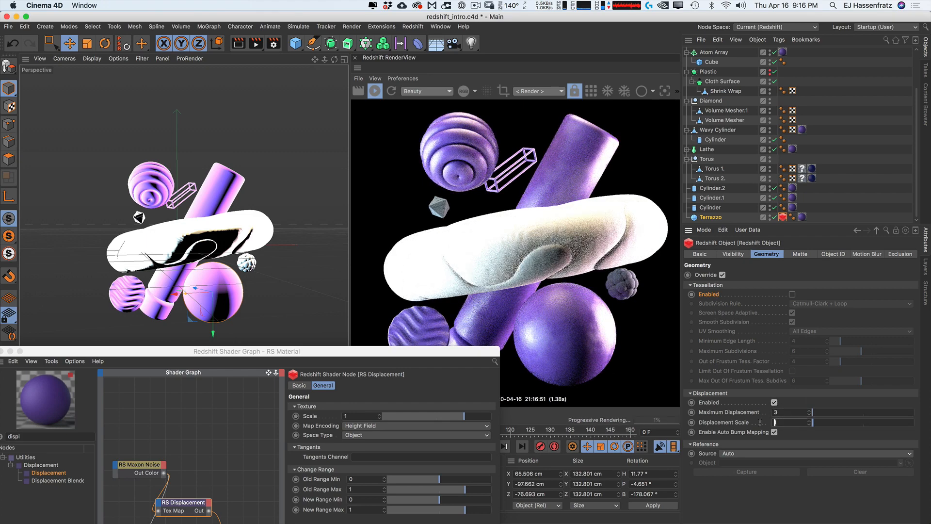
Step: Try displacement scales of 3 and 10 on the Terrazzo sphere's tag, then set the scale to 50
text(3)
key(Return)
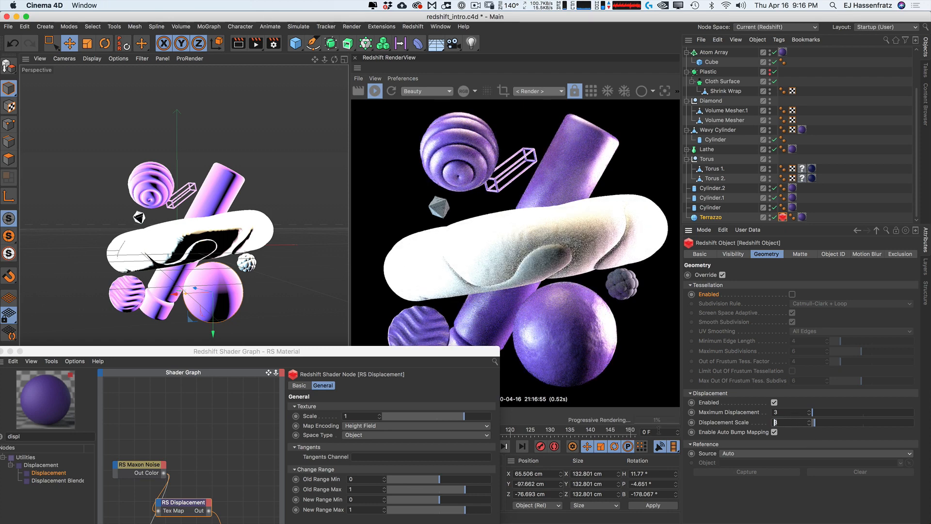
text(10)
key(Return)
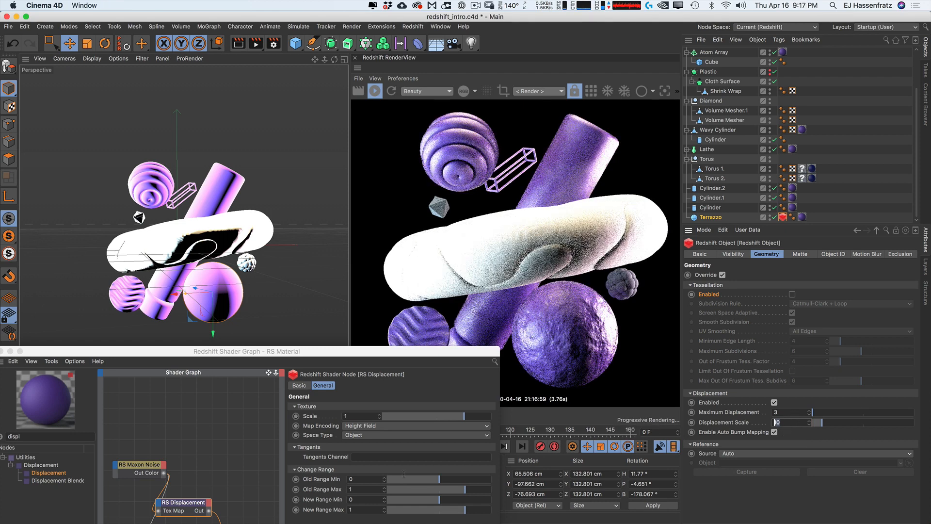
text(50)
key(Return)
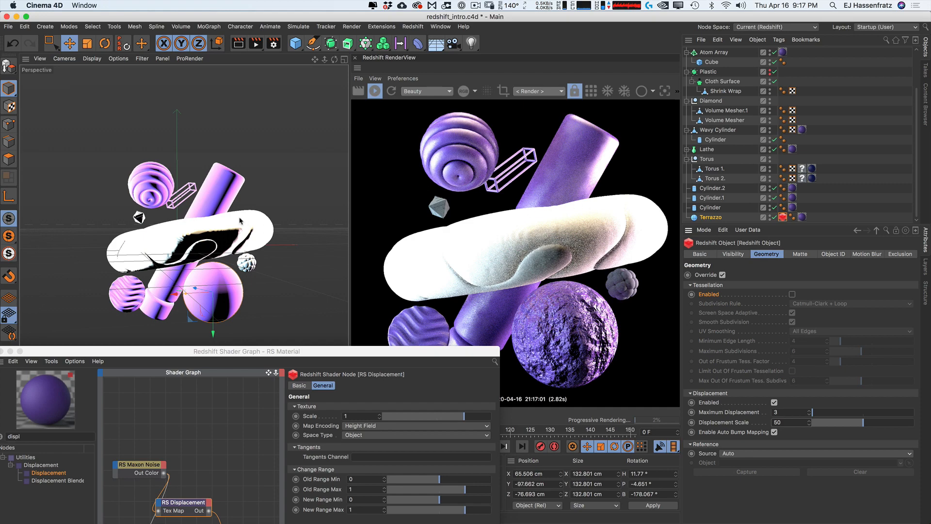
Step: Copy the sphere's Redshift Object tag to Cylinder, Cylinder.1 and Cylinder.2, and set the maximum displacement to 20
click(224, 195)
ctrl+drag(783, 218, 803, 188)
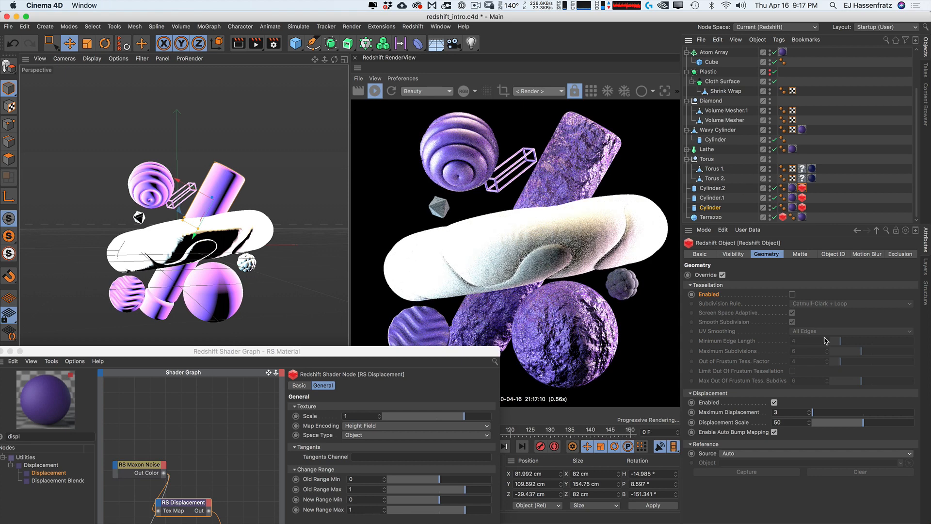
drag(787, 413, 575, 474)
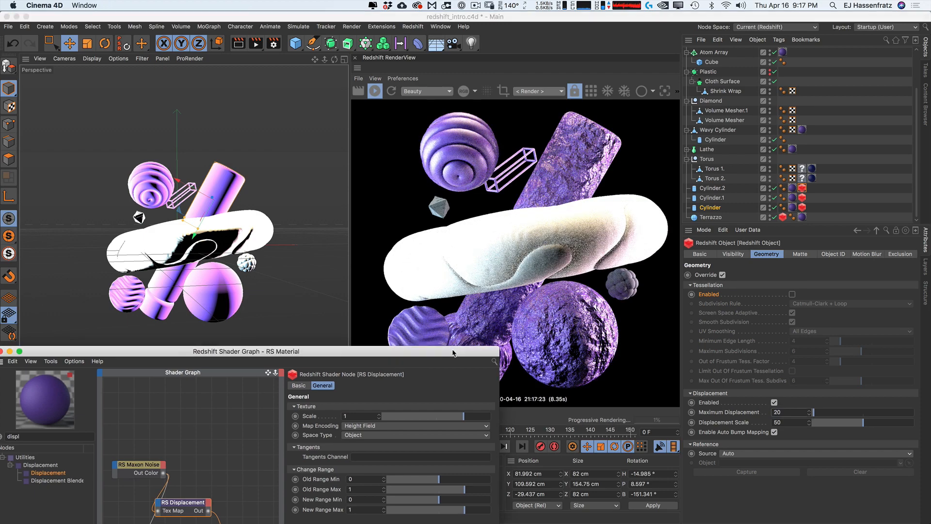
Step: Bring the shader graph window back up, disconnect the Maxon Noise from the Displacement node's Tex Map and reposition the Displacement node
drag(454, 351, 486, 100)
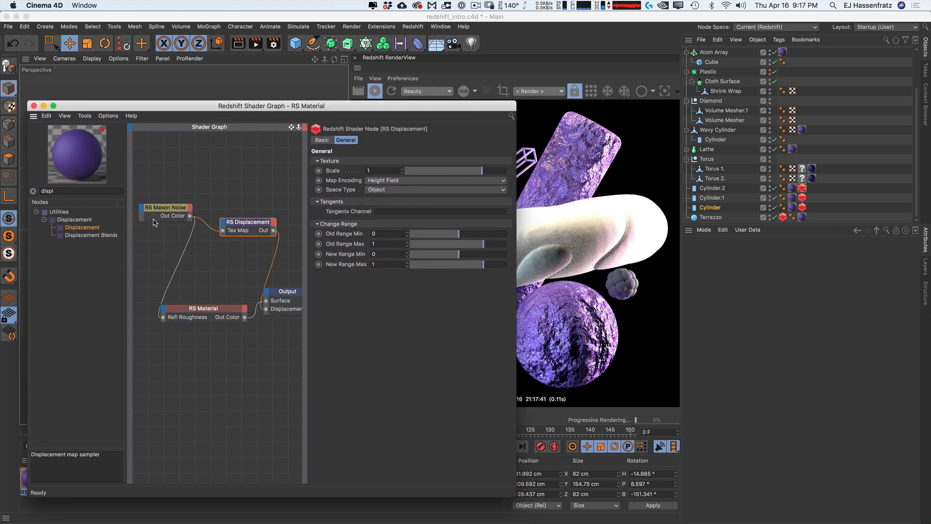
drag(231, 230, 206, 233)
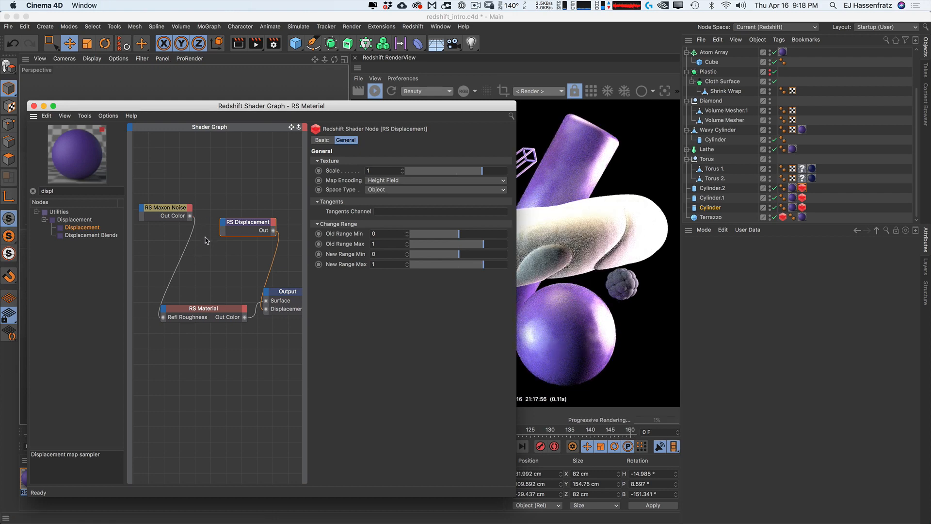
mouse_move(228, 224)
mouse_down()
mouse_move(211, 235)
mouse_move(225, 241)
mouse_up()
click(209, 271)
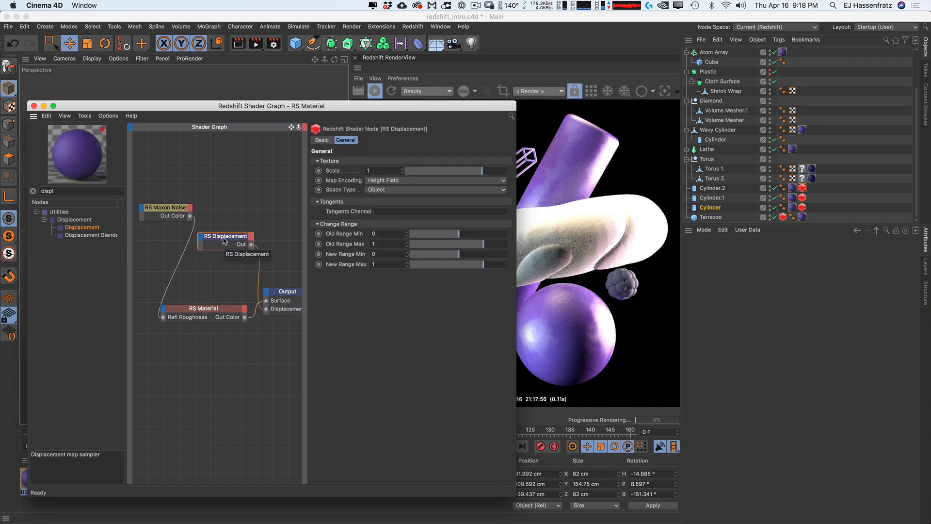
Step: Find the C4D Shader node and add it to the graph above the Maxon Noise node
click(42, 191)
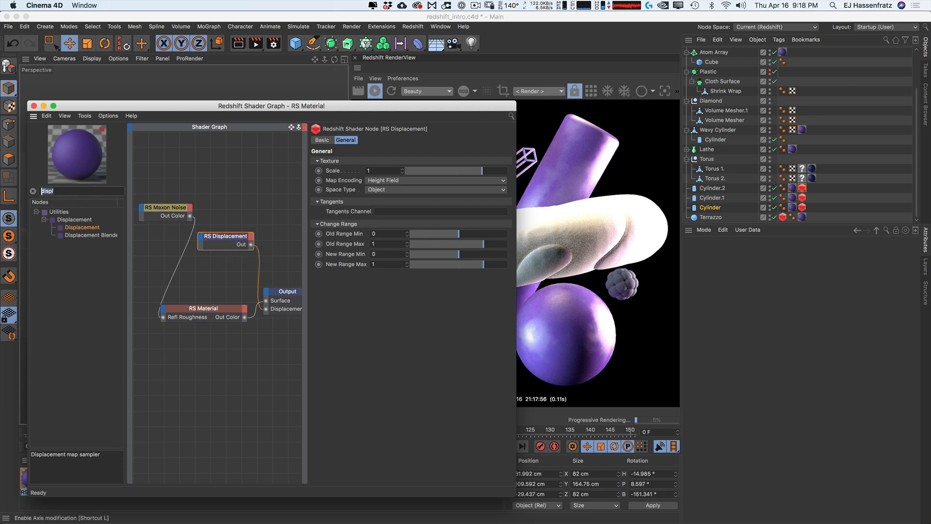
key(BackSpace)
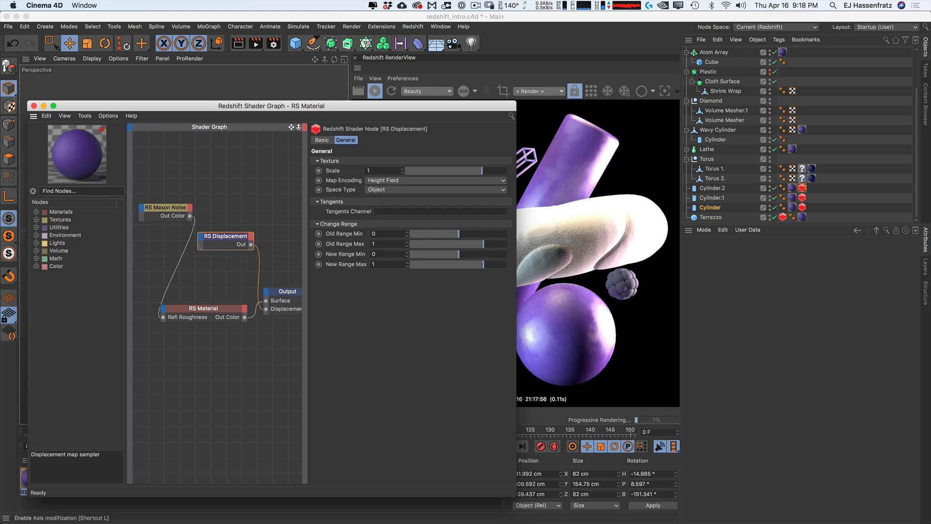
text(c4d)
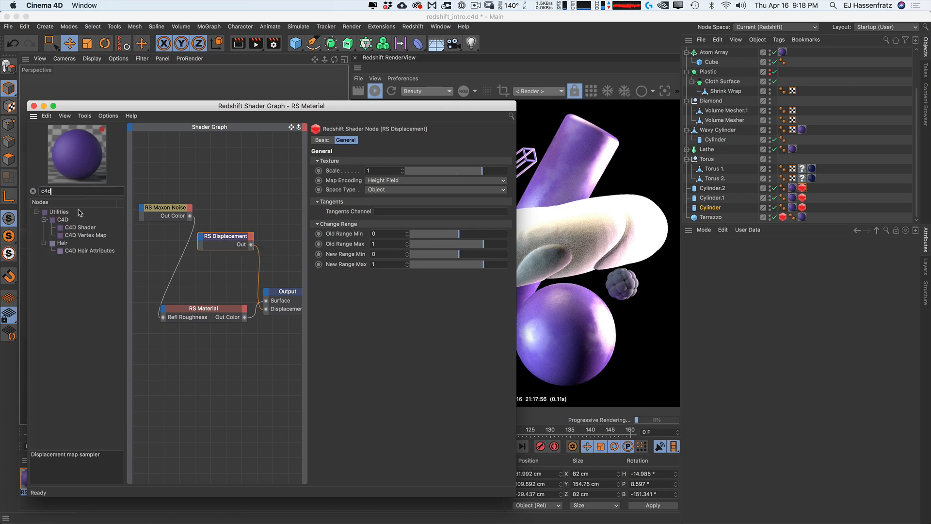
click(89, 228)
drag(191, 180, 208, 176)
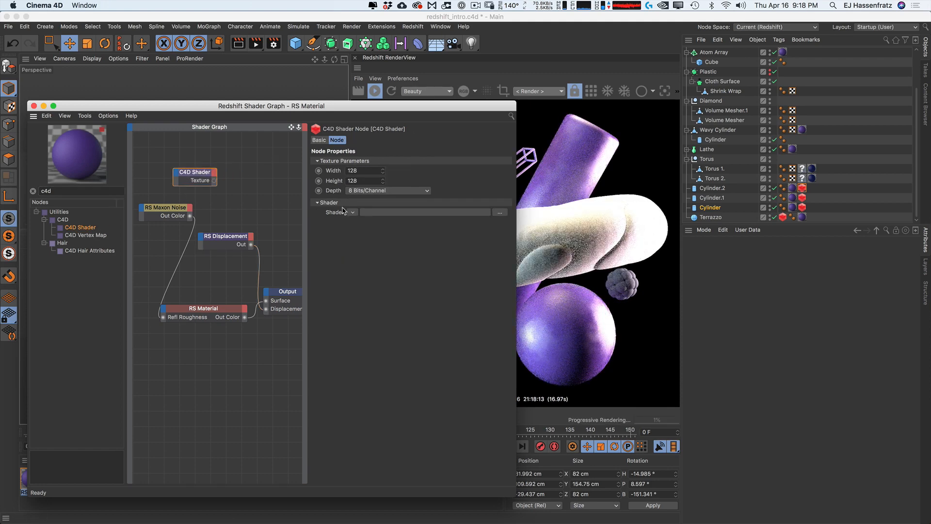
Step: Load the Tiles shader into the C4D Shader node and expand its shader properties
click(353, 213)
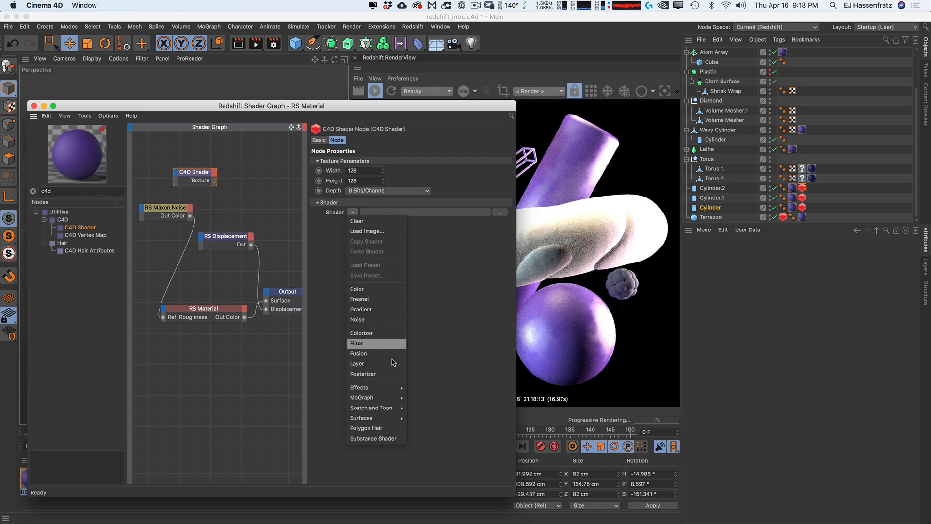
mouse_move(383, 396)
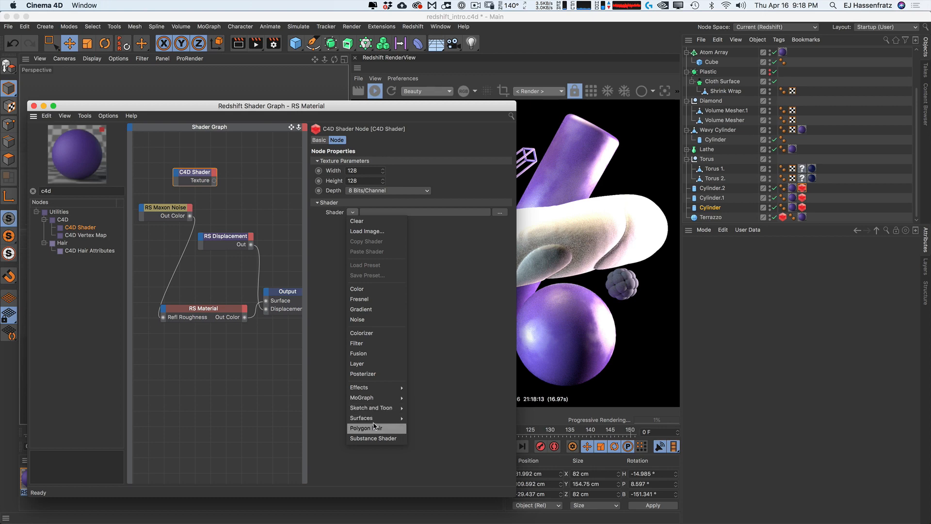
click(439, 487)
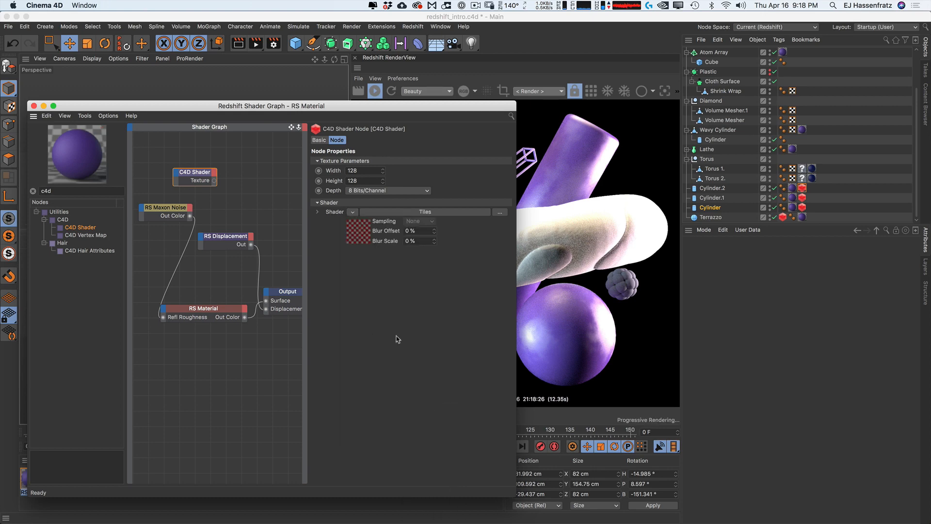
click(322, 213)
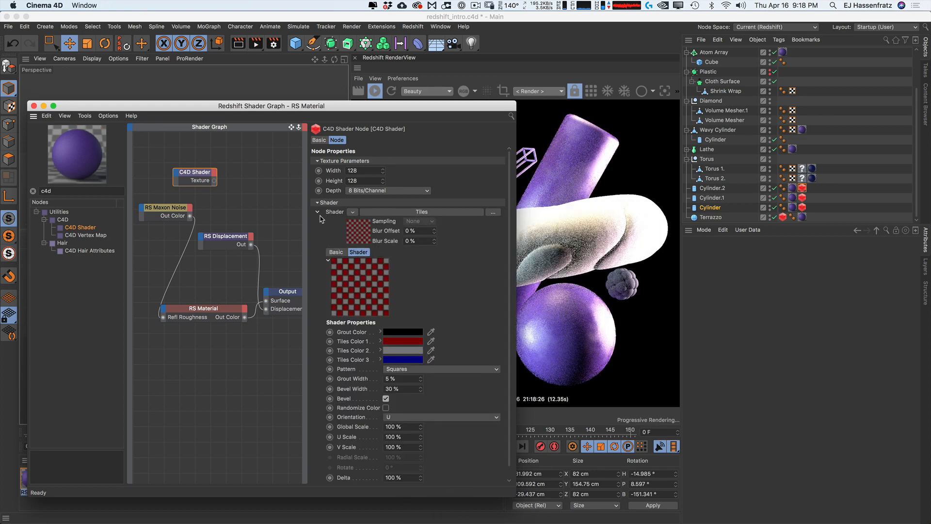
Step: Set Tiles Color 1, 2 and 3 to white and change the tile pattern to Lines 1
drag(407, 361, 507, 360)
click(405, 341)
click(430, 377)
click(397, 351)
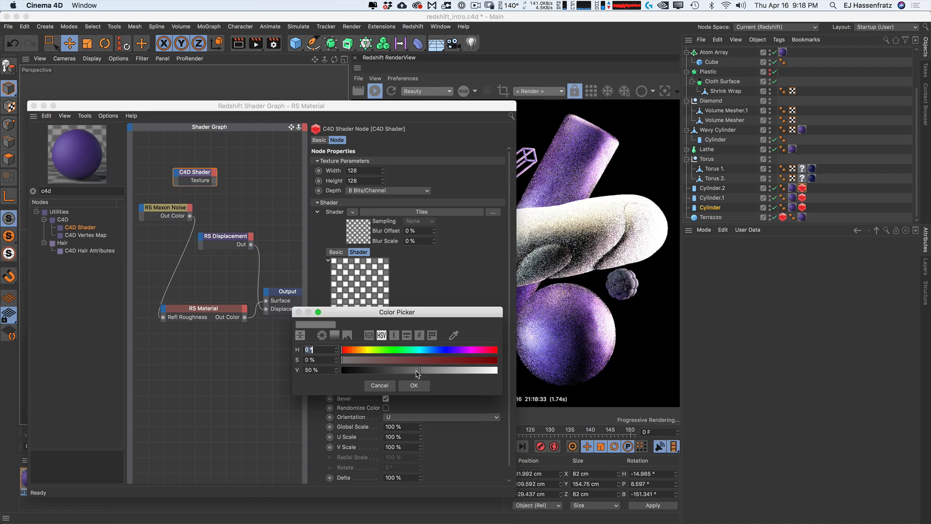
drag(420, 370, 499, 371)
click(415, 385)
click(403, 360)
drag(420, 370, 500, 370)
click(416, 385)
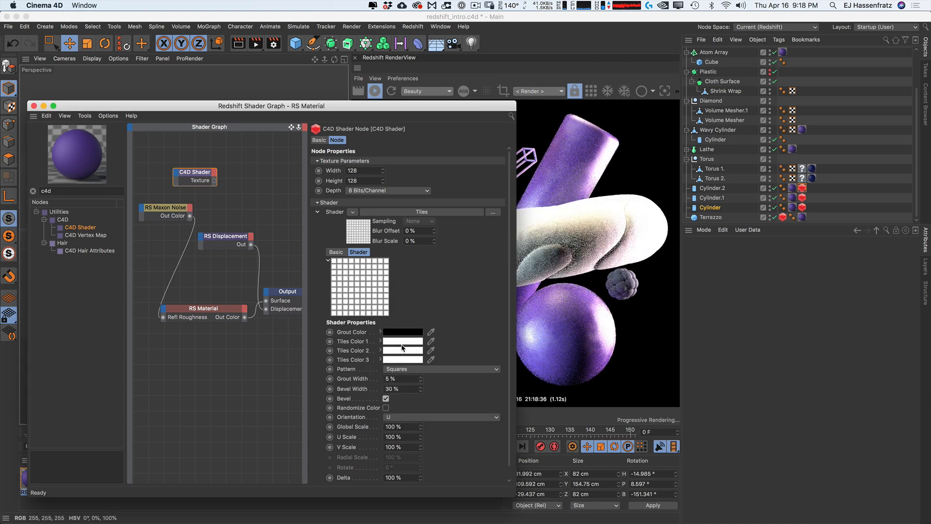
click(418, 370)
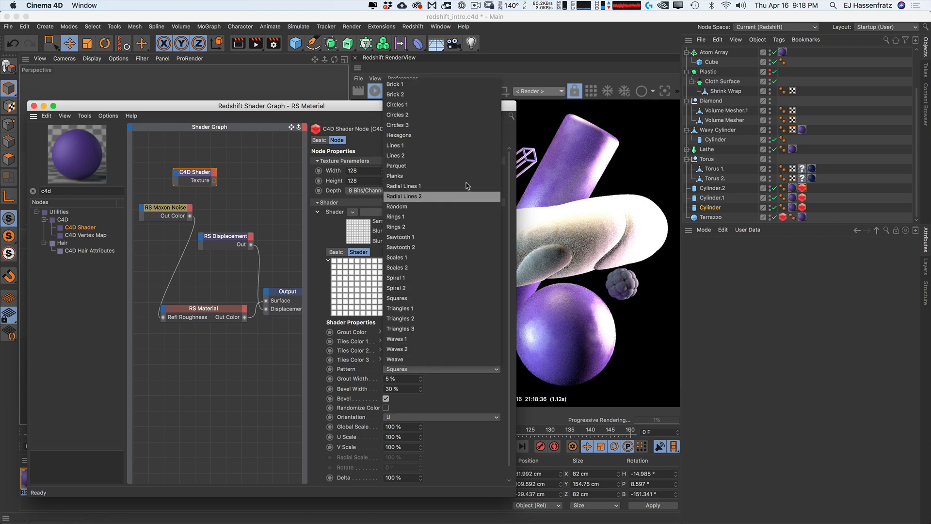
click(436, 145)
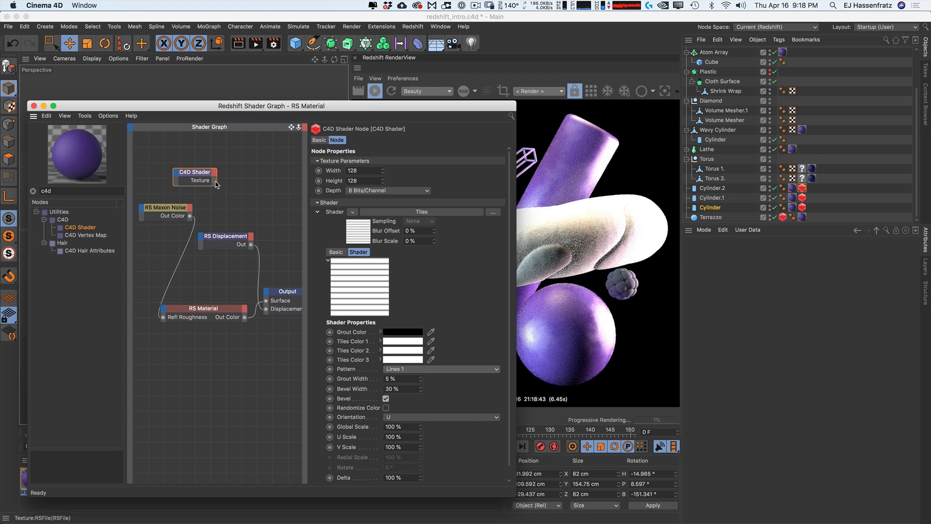
Step: Try to connect the C4D Shader's Texture output directly to the Displacement node, and space the two nodes further apart
drag(214, 181, 203, 245)
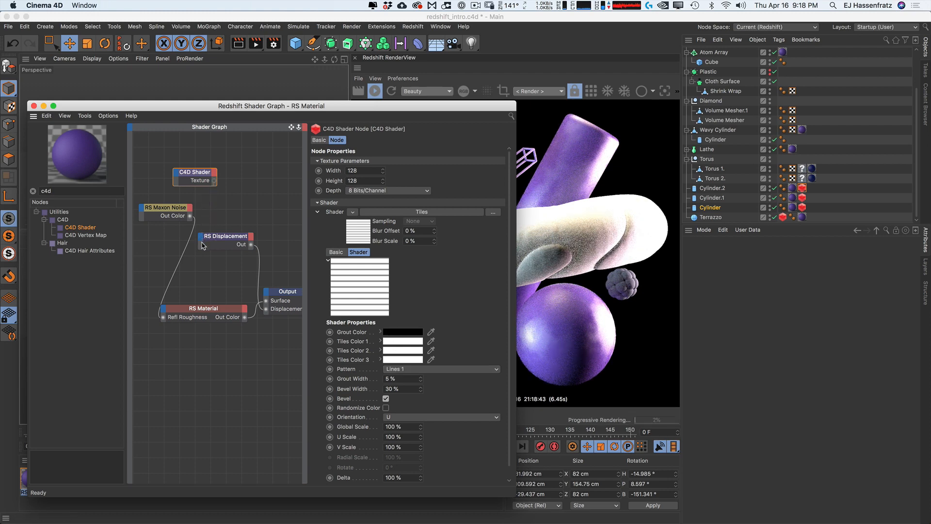
drag(213, 181, 198, 242)
drag(190, 178, 166, 178)
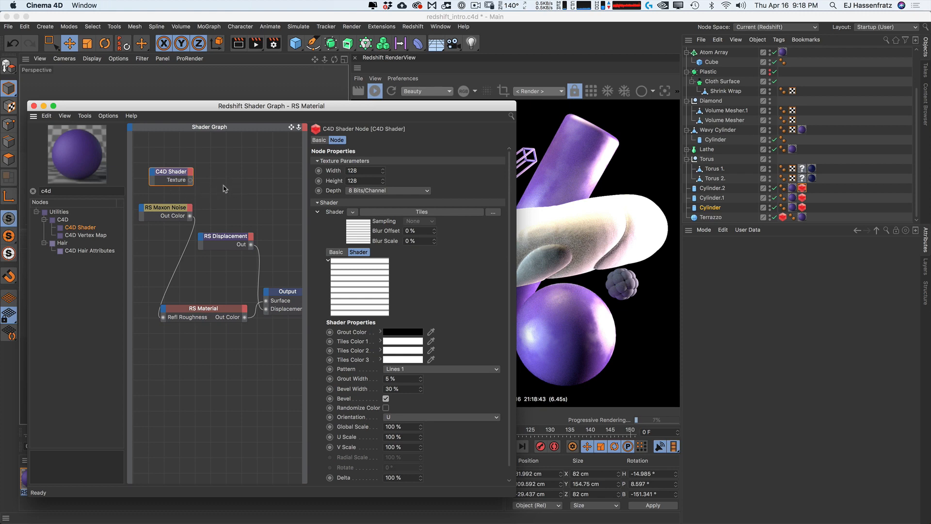
drag(236, 242, 234, 245)
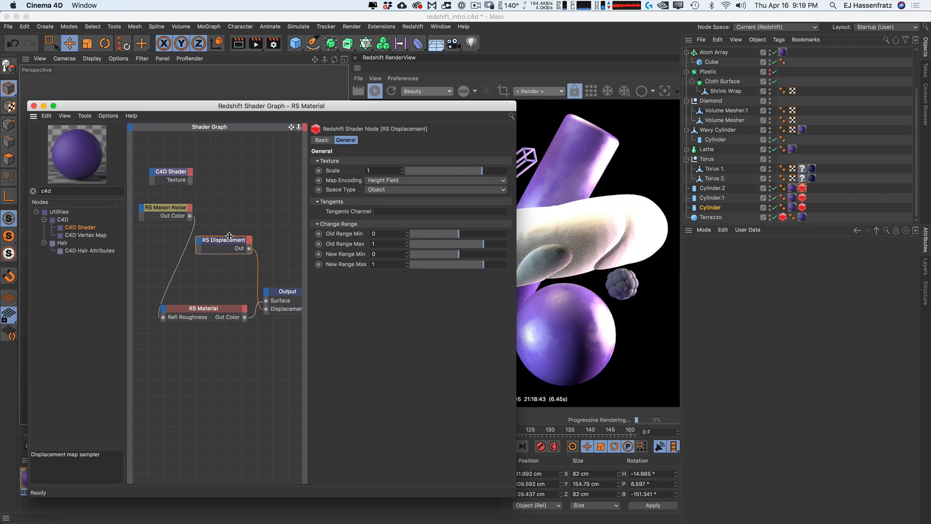
Step: Add an RS Texture node beside the C4D Shader and feed the shader's Texture output into its Tex 0 input
double_click(46, 191)
text(tex)
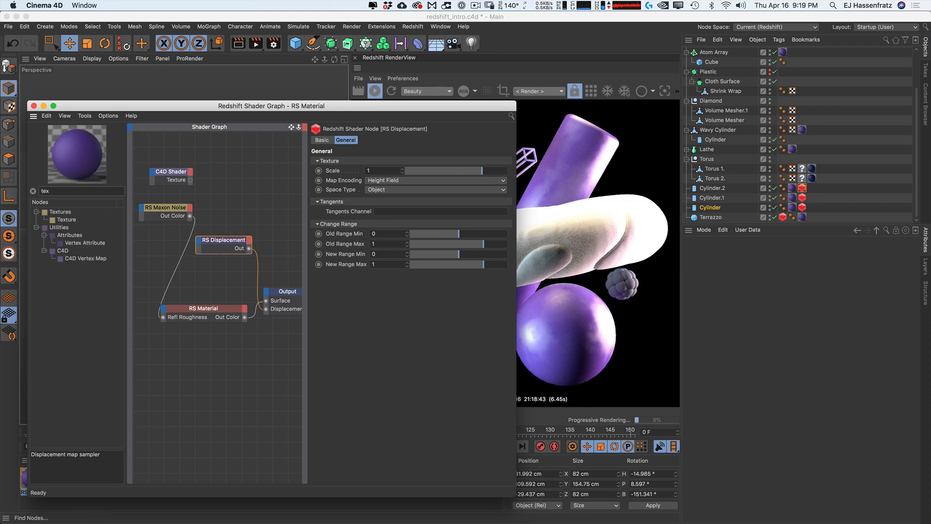
text(ture)
drag(66, 220, 213, 175)
mouse_move(233, 188)
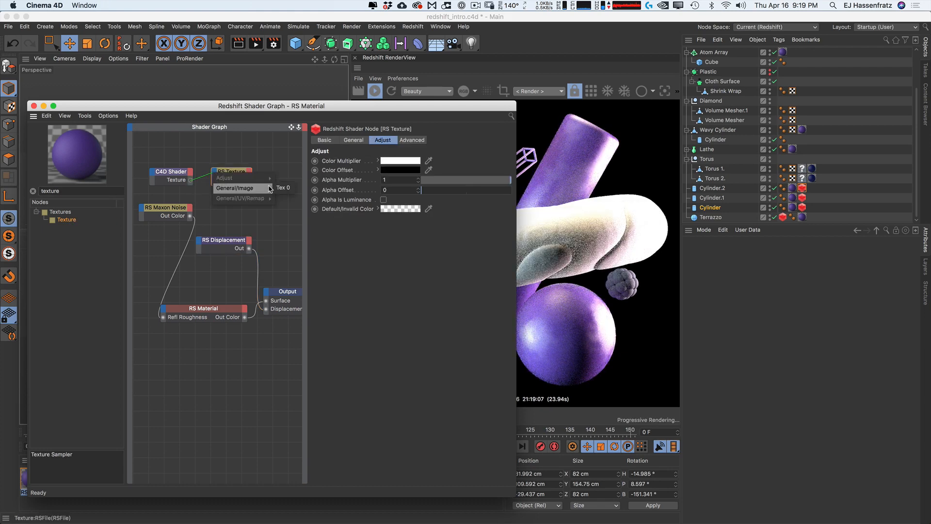
click(281, 190)
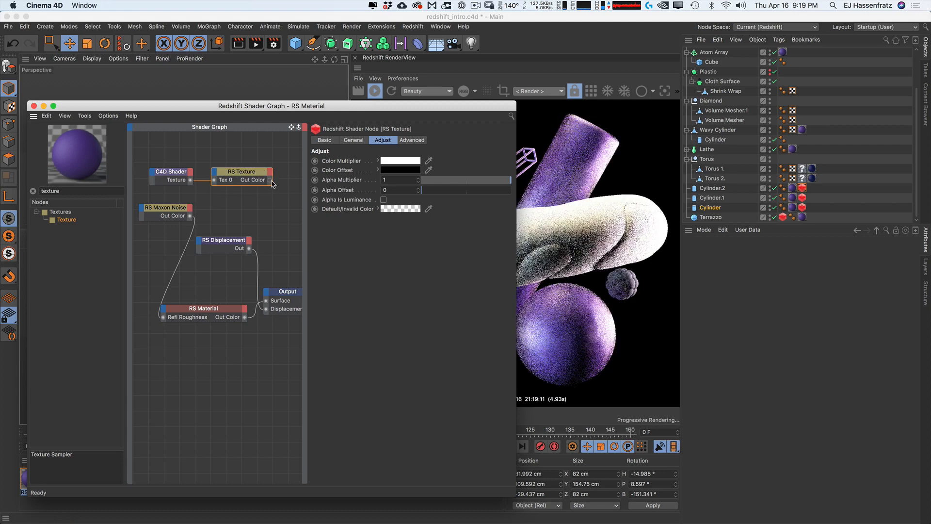
Step: Connect the RS Texture's Out Color to the Displacement node's Tex Map and shift the Displacement node slightly
drag(269, 180, 198, 244)
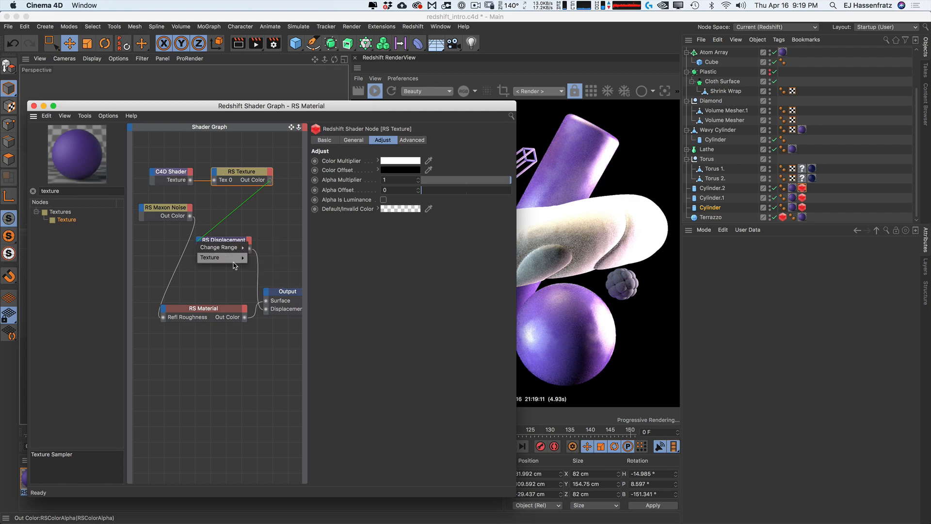
mouse_move(238, 257)
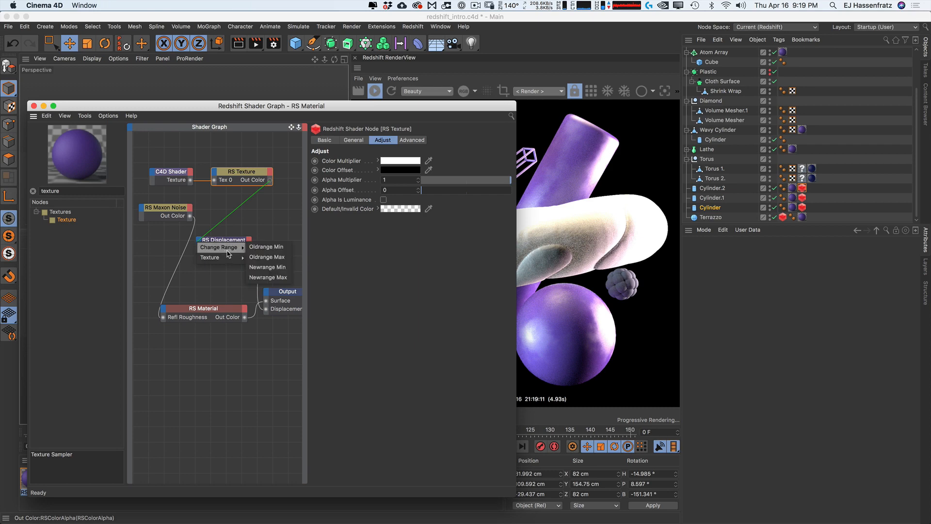
click(257, 258)
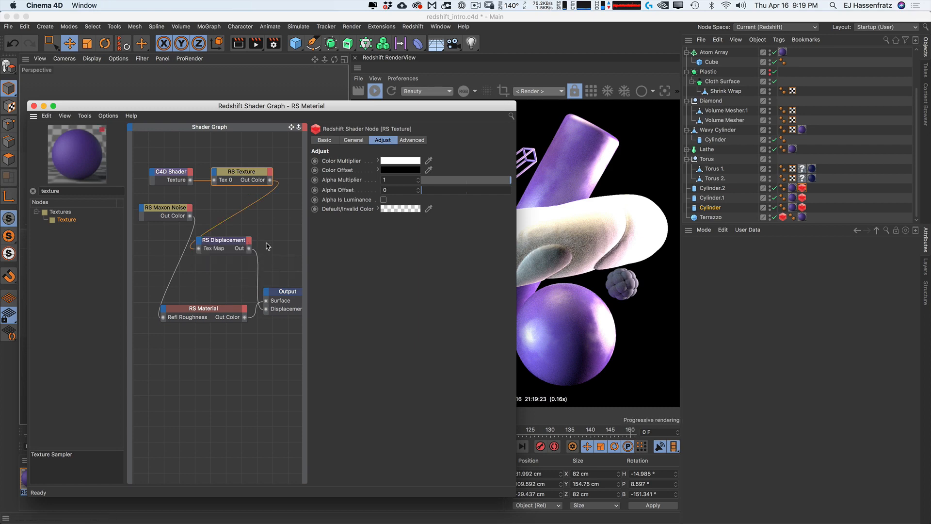
drag(228, 241, 217, 245)
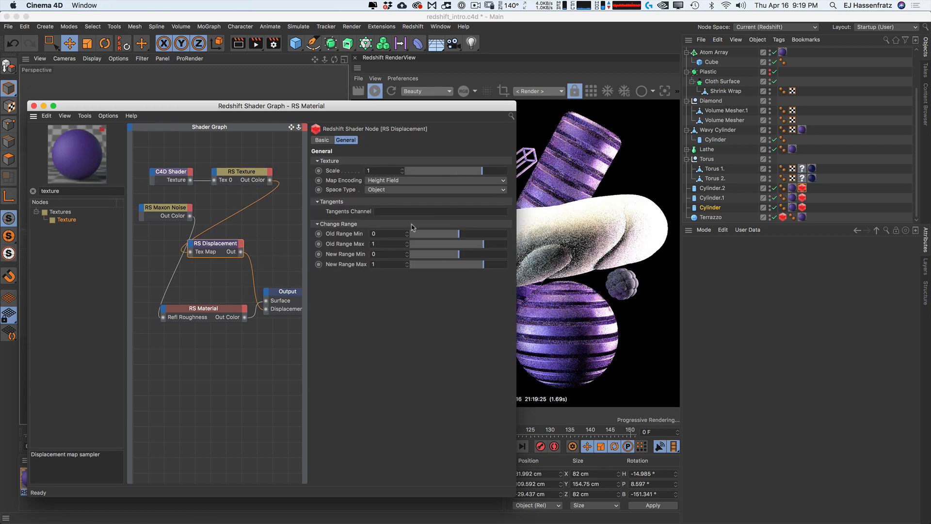
Step: Set the Global Scale of the C4D Shader's Tiles pattern to 20%
drag(188, 181, 185, 180)
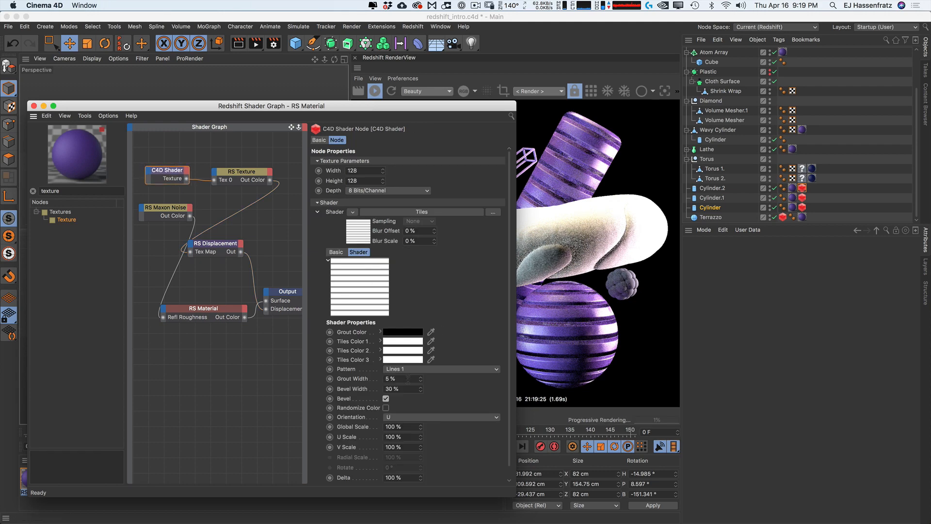
click(412, 424)
text(20)
key(Return)
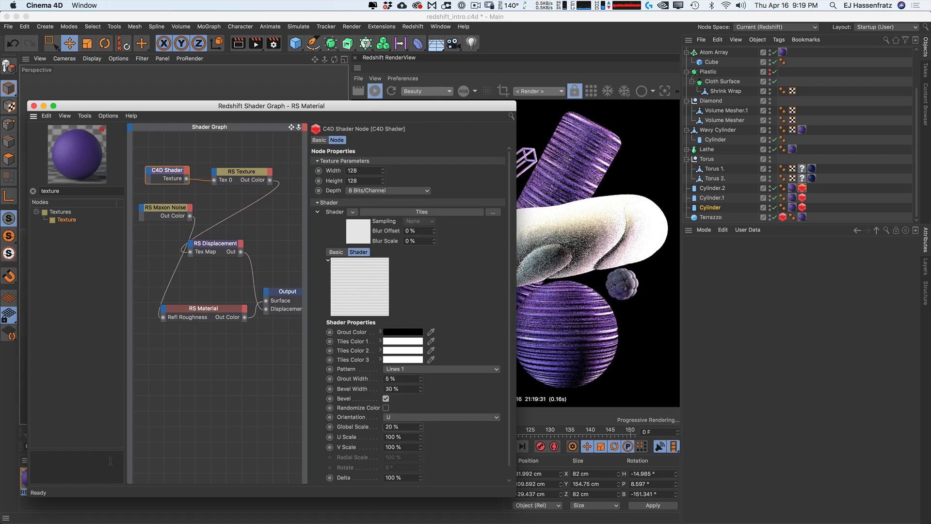
Step: Nudge the RS Texture node closer to the C4D Shader node and close the shader graph windows
drag(443, 108, 508, 83)
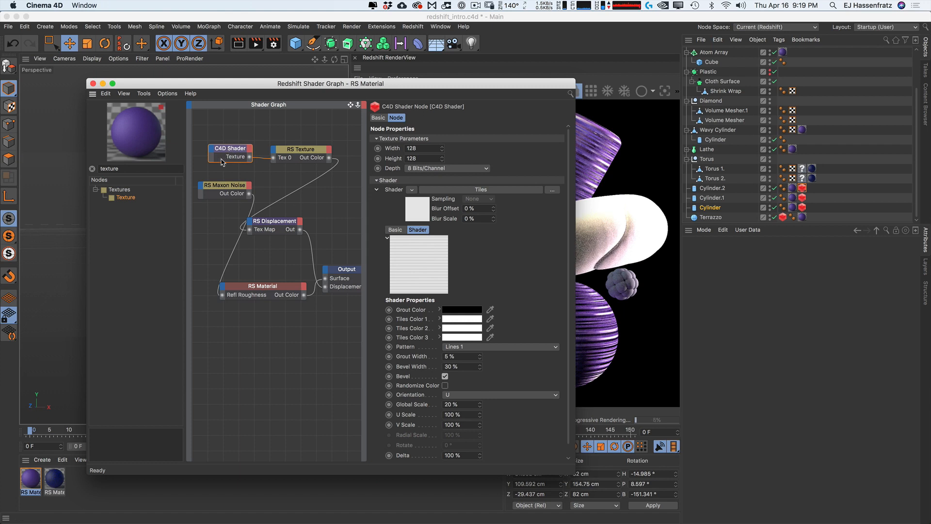
drag(302, 158, 296, 159)
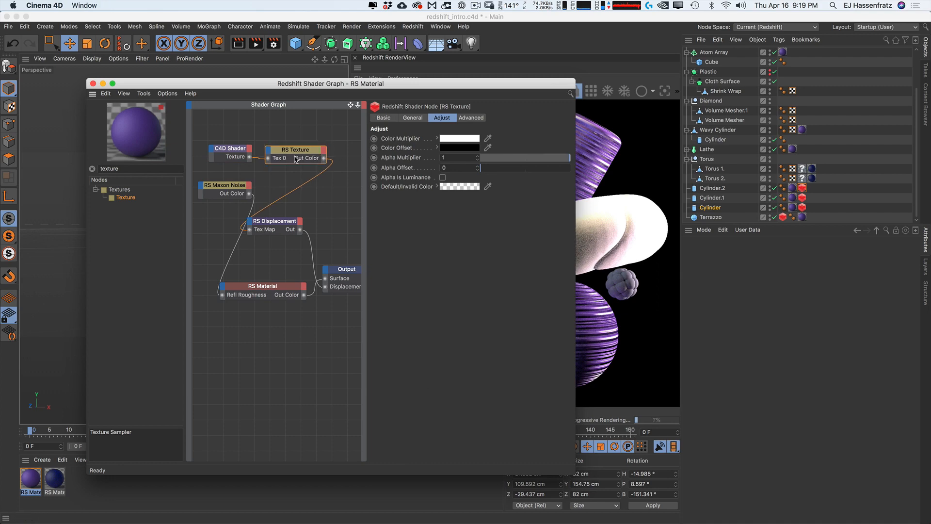
click(93, 84)
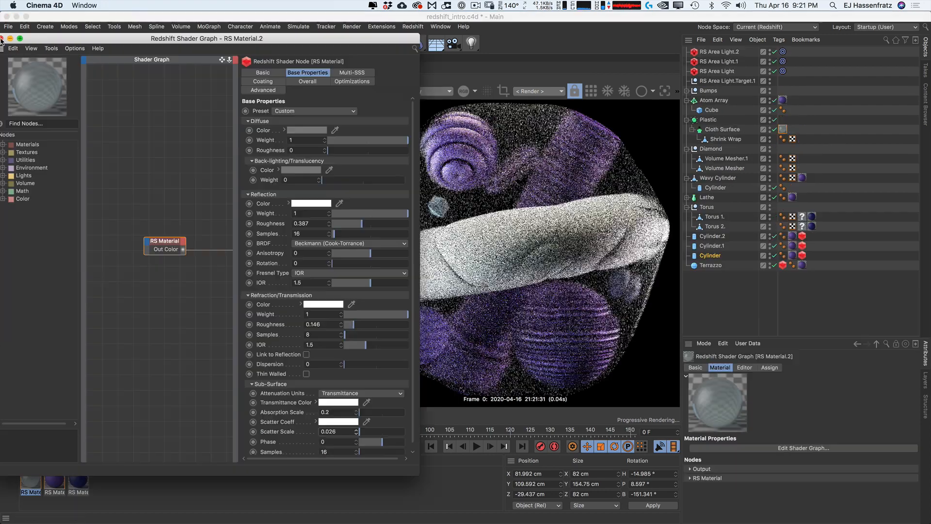
click(2, 39)
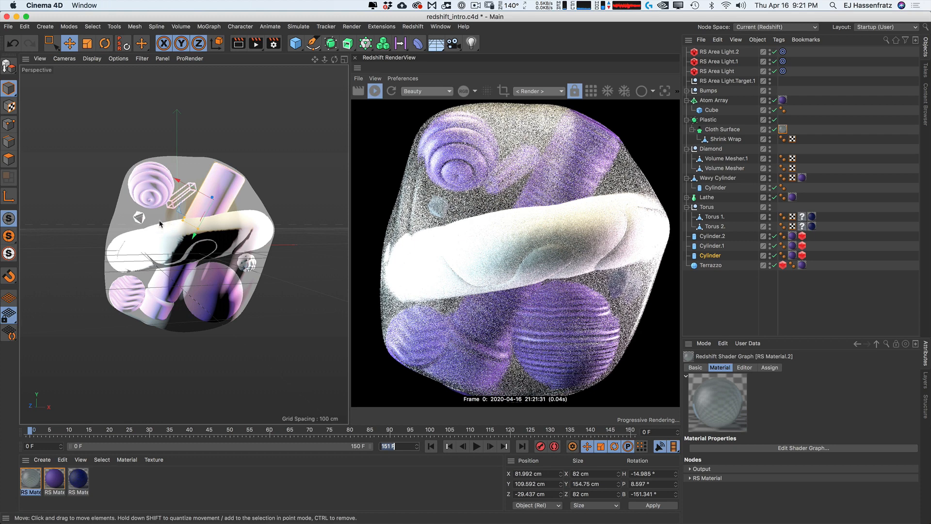
Step: Apply the purple RS Material to the diamond's Volume Mesher.1 and copy its material tag to Volume Mesher
click(111, 230)
click(95, 234)
click(138, 225)
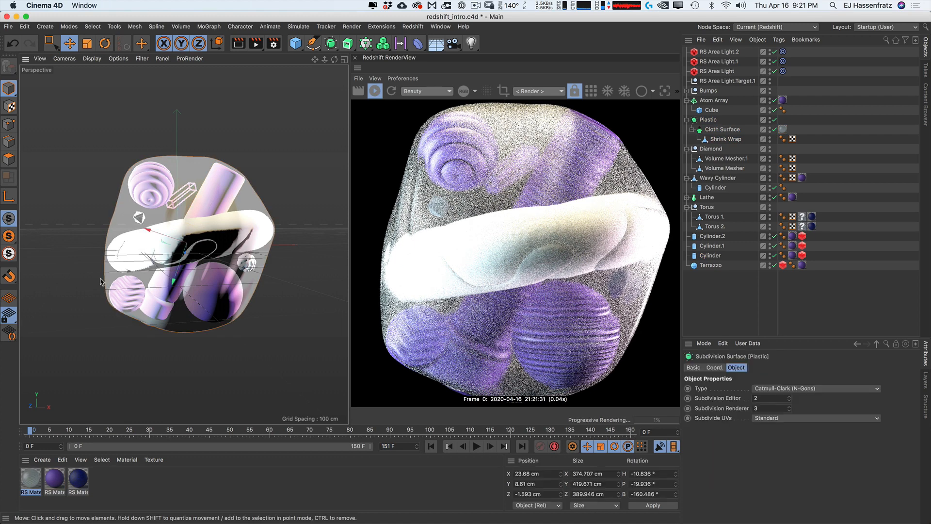
click(96, 233)
click(139, 219)
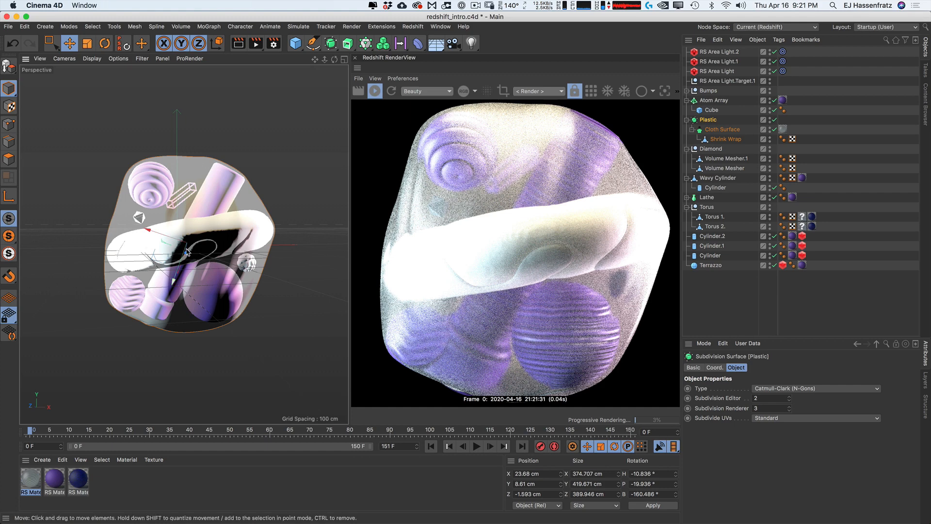
click(141, 218)
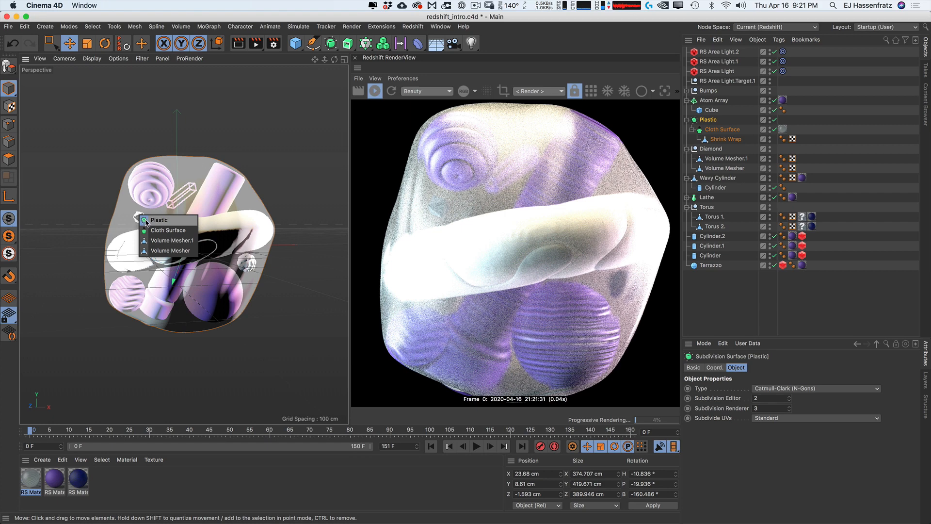
click(175, 244)
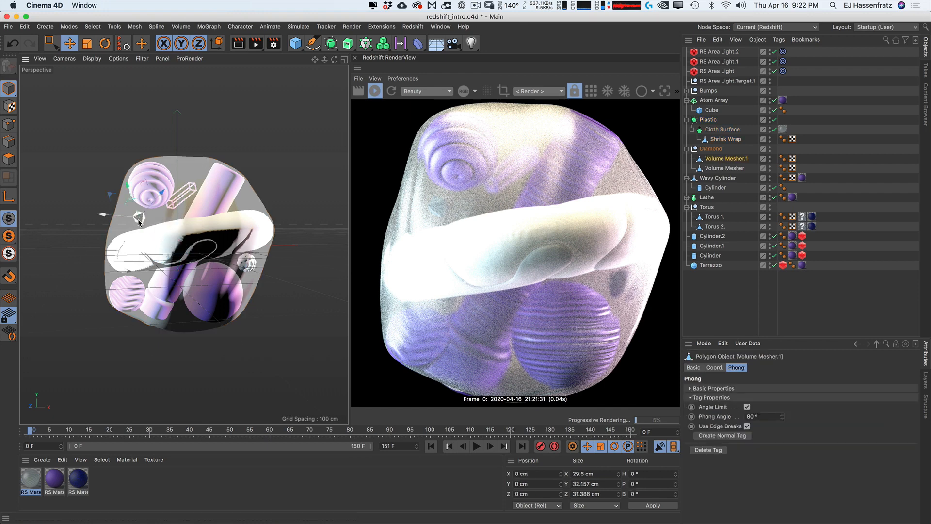
shift+click(720, 168)
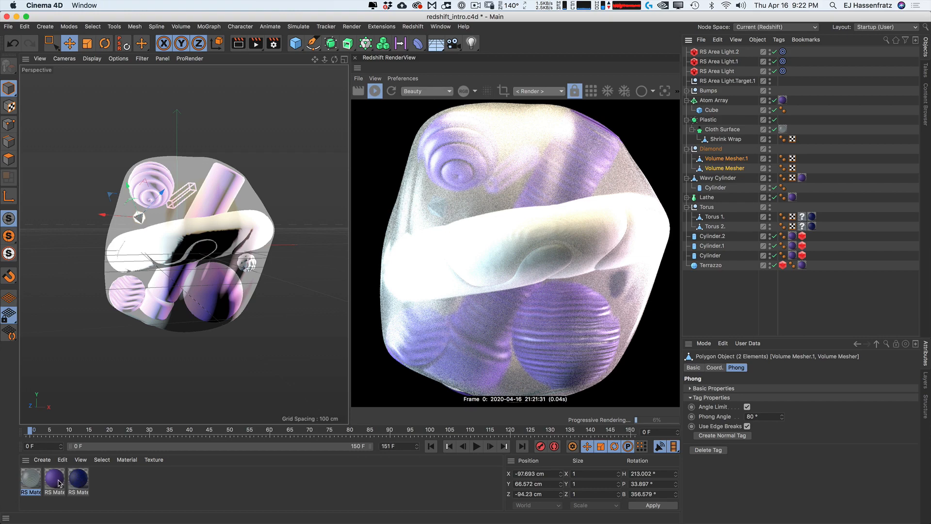
drag(58, 483, 718, 159)
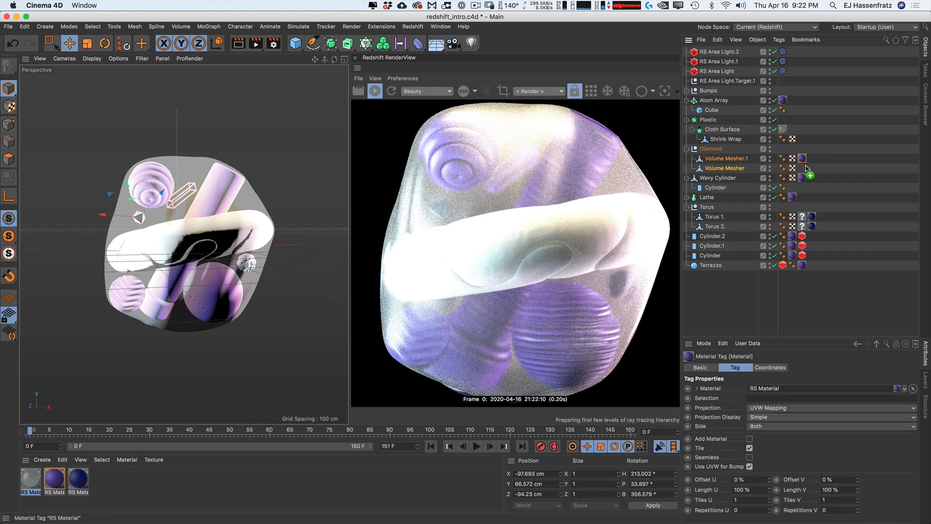
ctrl+drag(802, 158, 802, 168)
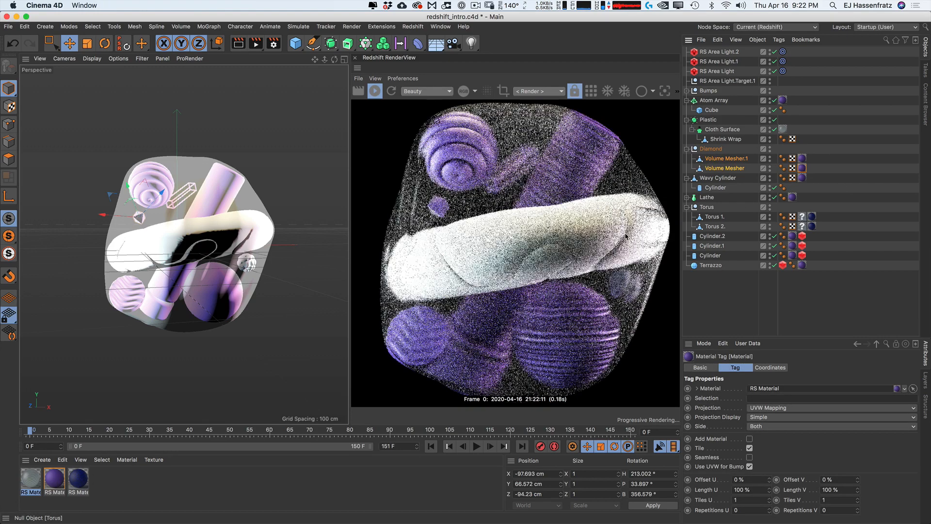
Step: Apply the purple RS Material to the Subdivision Surface inside the Bumps group
click(249, 263)
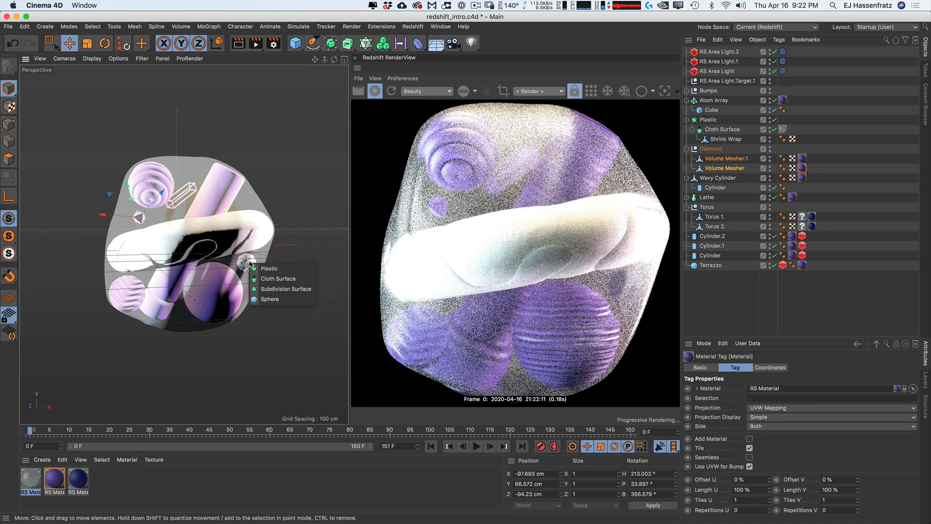
click(286, 290)
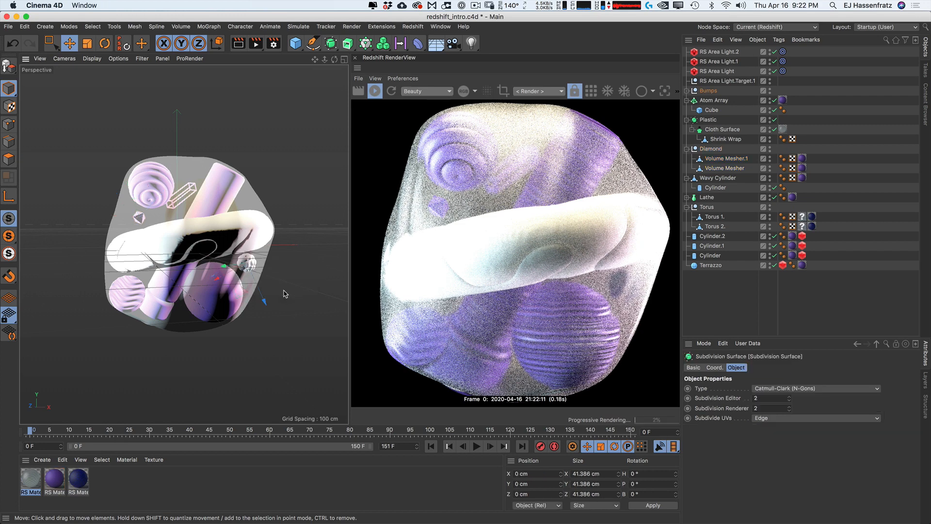
click(687, 90)
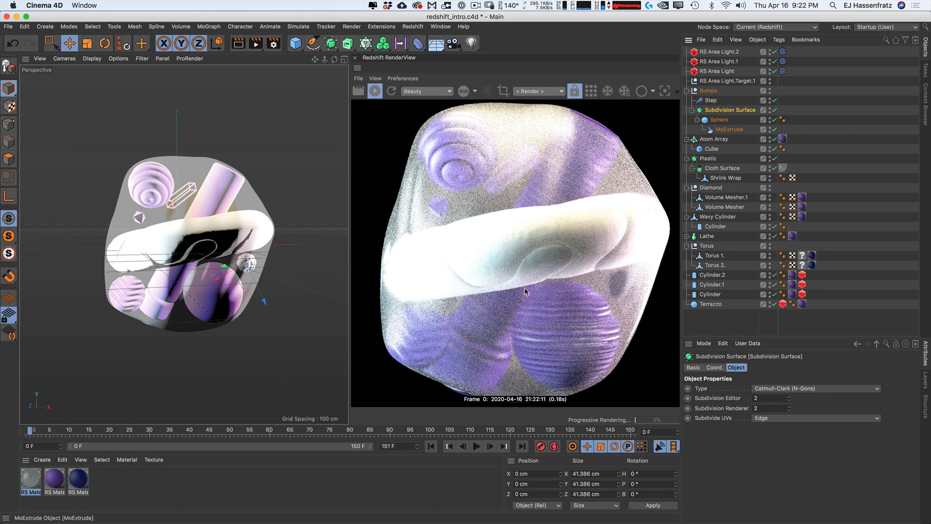
right_click(54, 479)
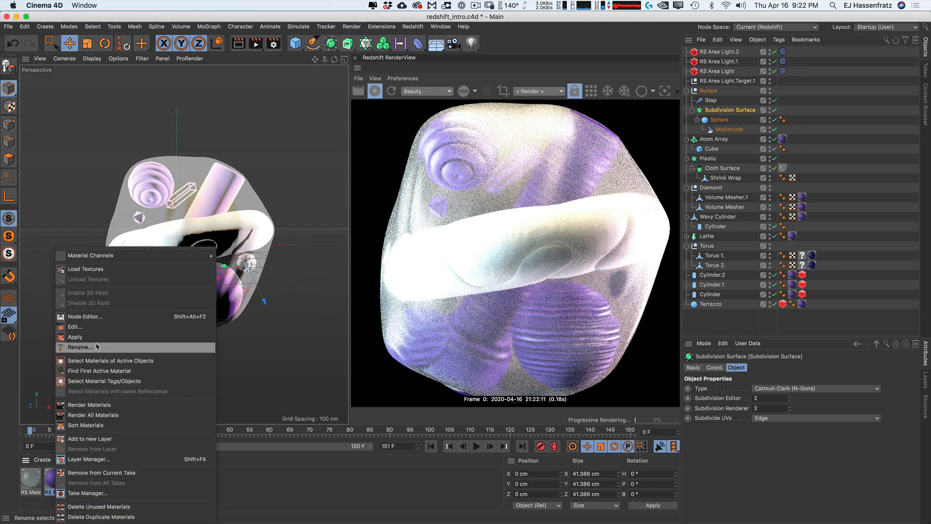
click(101, 345)
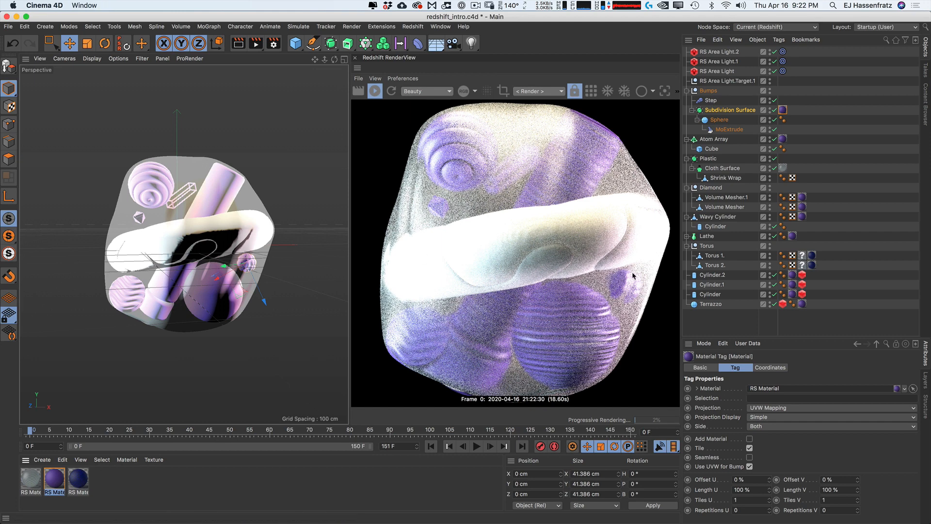
Step: Set the glass RS Material.2's Absorption Scale to 0 and lower its refraction Roughness to about 0.056
double_click(32, 481)
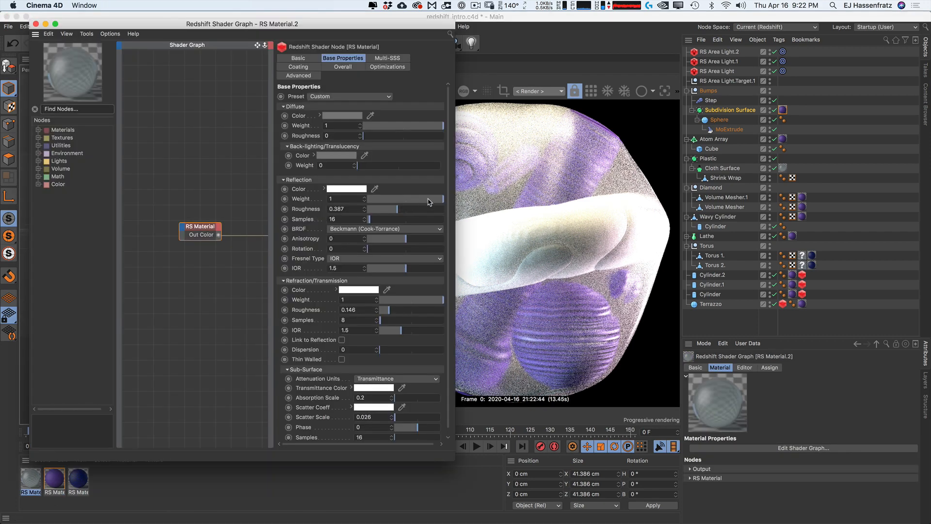
click(389, 401)
key(BackSpace)
key(BackSpace)
key(Return)
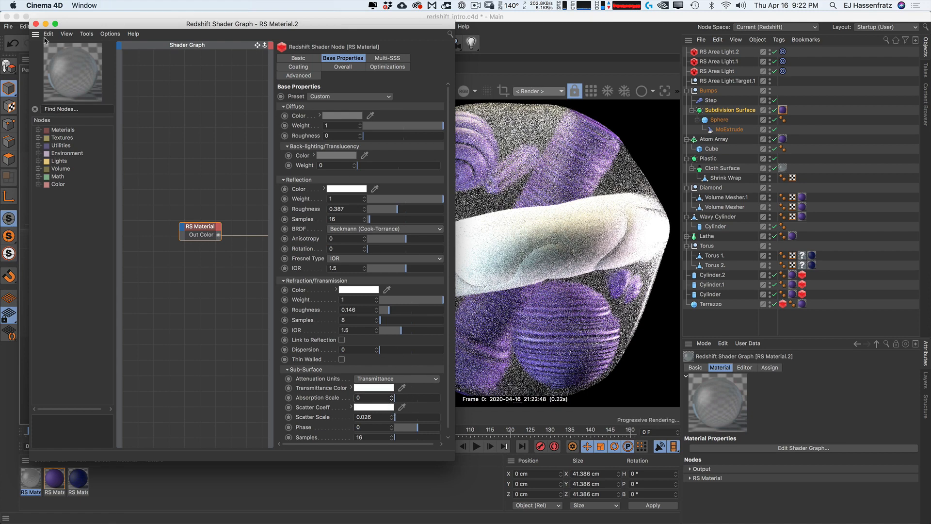
click(383, 311)
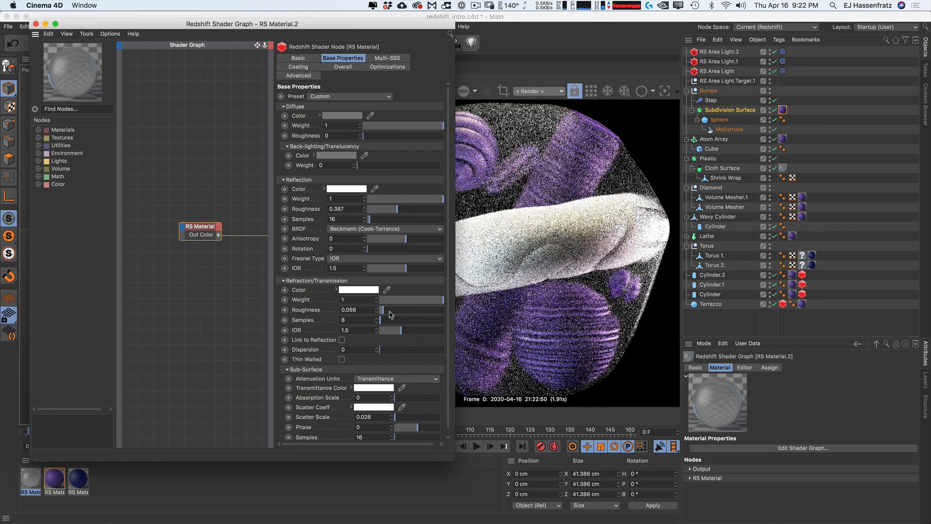
click(36, 24)
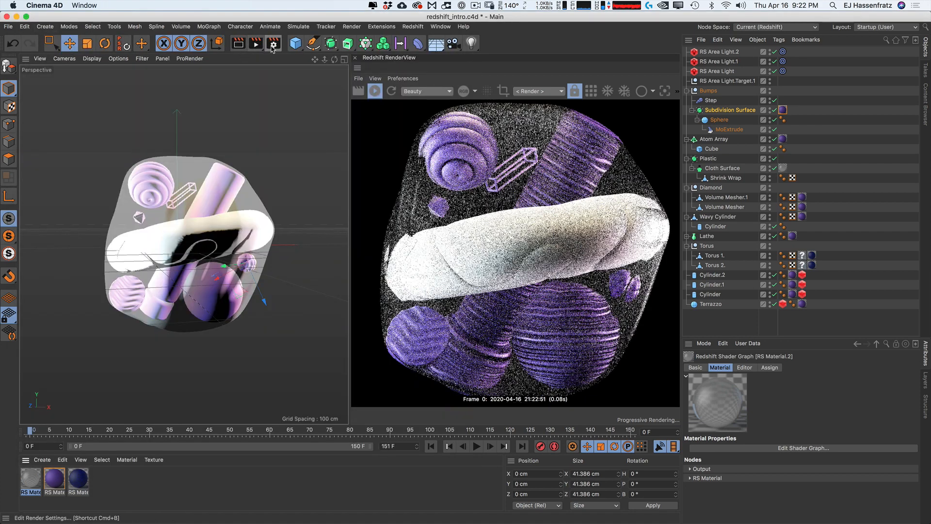
Step: Open the render settings and examine the Redshift basic and sampling properties
click(274, 43)
click(279, 108)
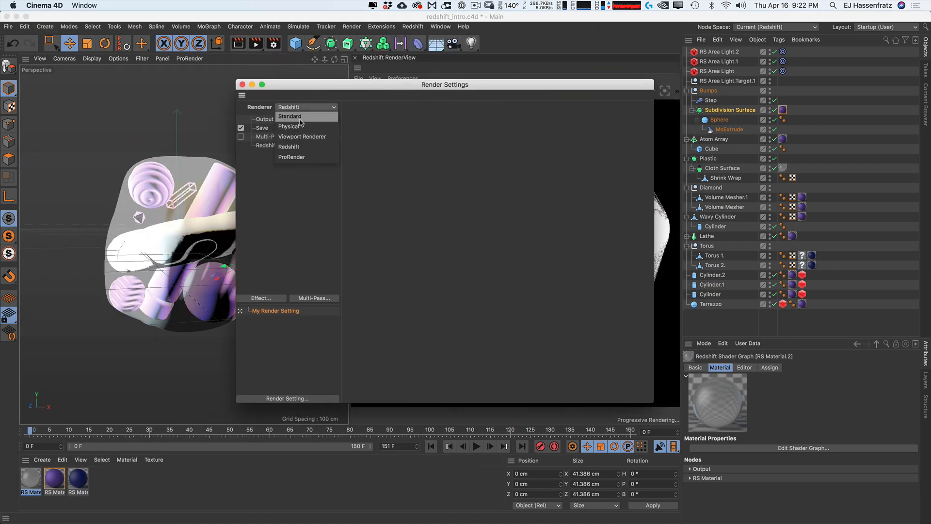
click(270, 146)
click(271, 146)
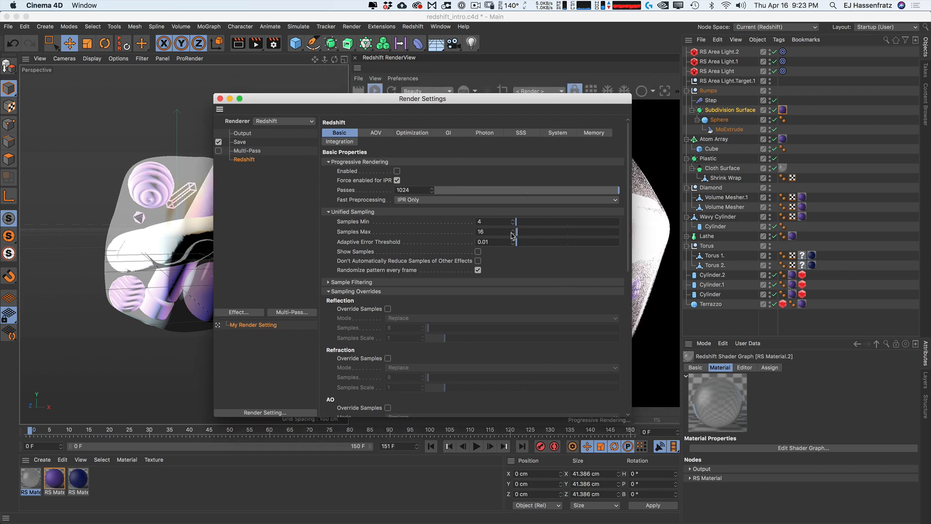
Step: Switch the renderer to Physical, examine its Ambient Occlusion and Global Illumination settings, and return to the Redshift renderer
click(279, 122)
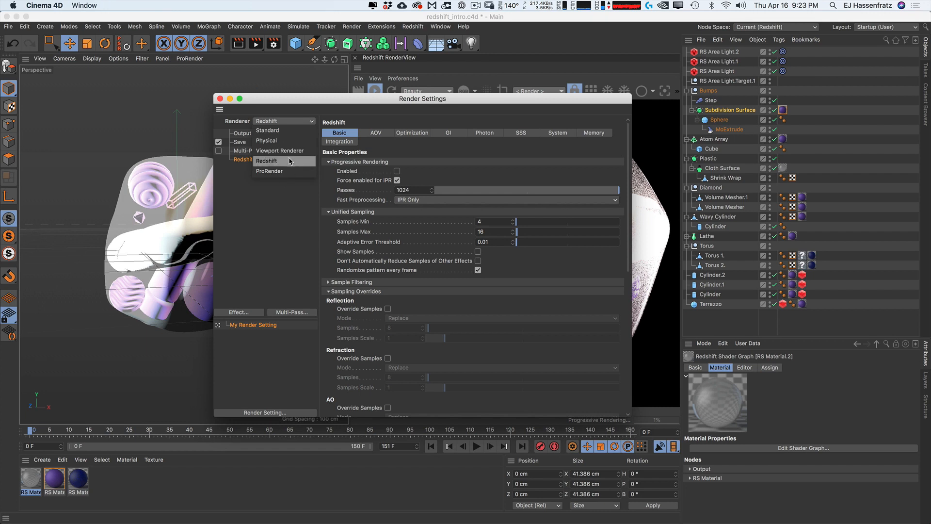
click(274, 141)
click(244, 204)
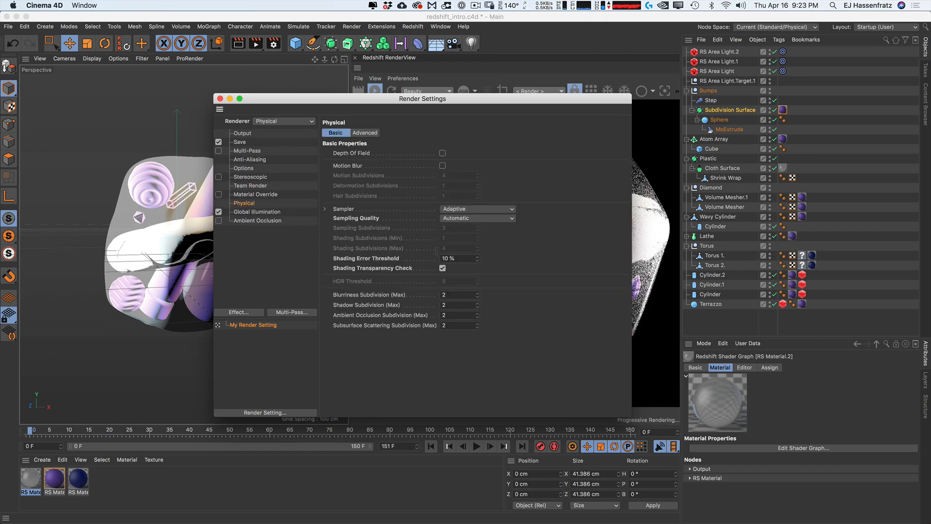
click(256, 220)
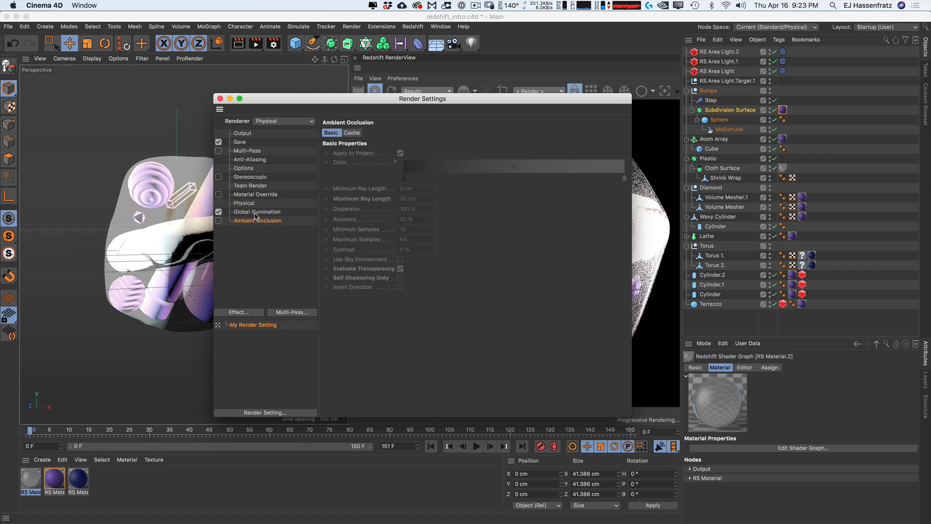
click(255, 212)
click(404, 134)
click(353, 134)
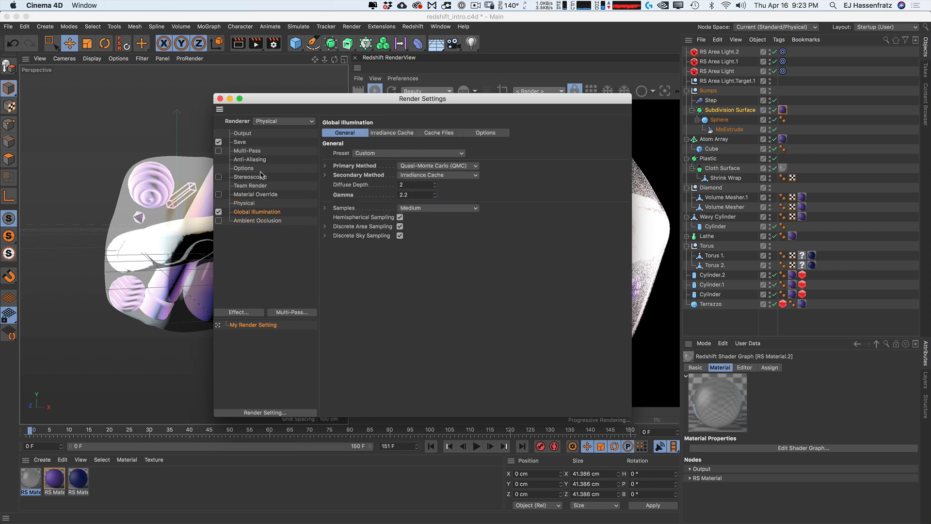
click(284, 120)
click(284, 164)
Step: Set both the primary and secondary Redshift GI engines to None and uncover the live render for comparison
click(447, 136)
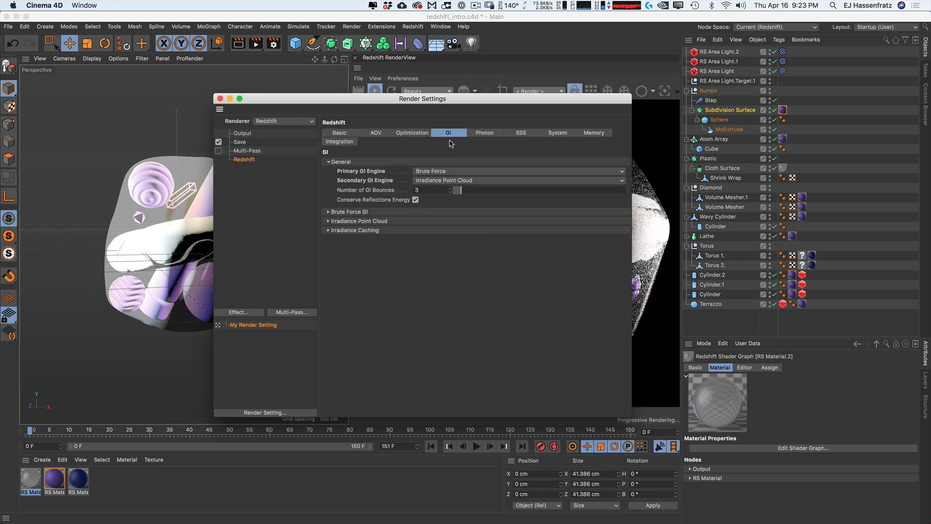
click(435, 173)
click(436, 180)
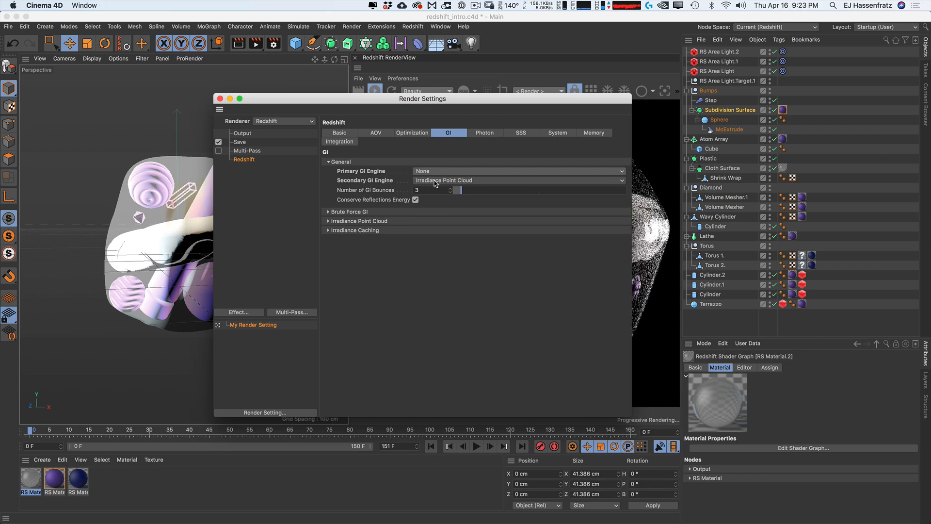
click(436, 180)
click(435, 190)
drag(485, 104, 316, 121)
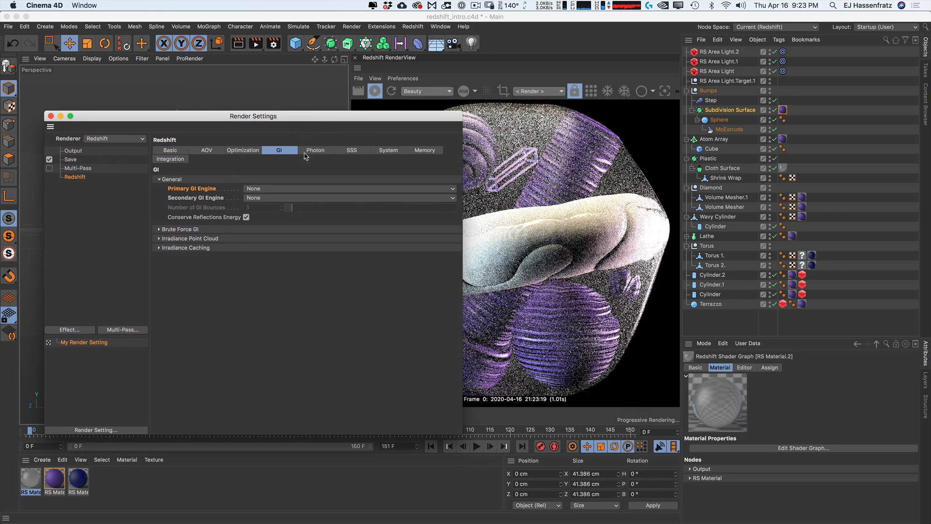
Step: Set the Primary GI Engine to Brute Force and the Secondary GI Engine to Irradiance Point Cloud
click(271, 189)
click(288, 229)
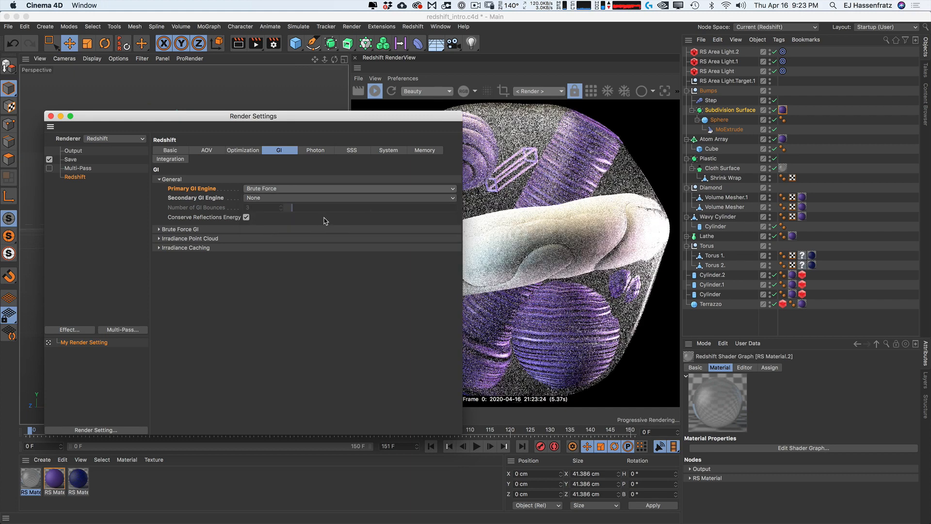
click(266, 201)
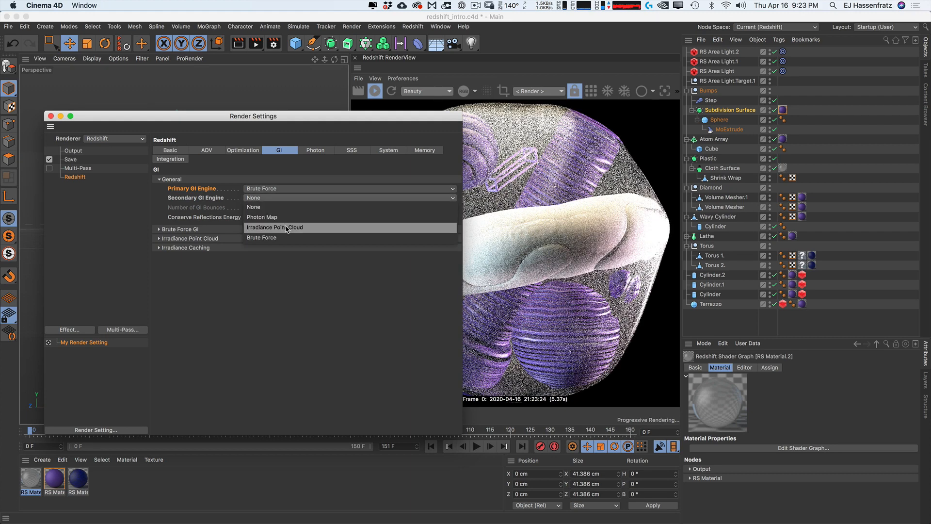
click(328, 228)
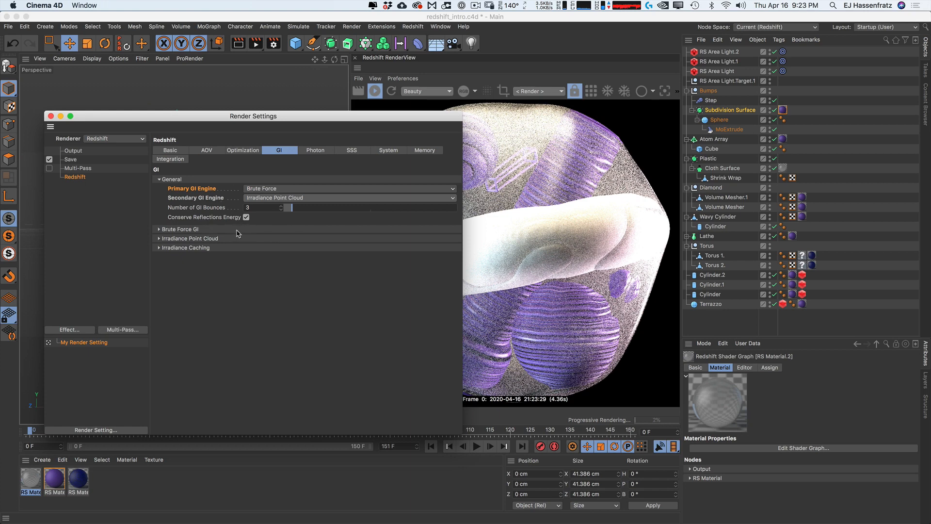
Step: Examine the Redshift trace depth limits, the unified sampling values and the full list of sampling overrides
click(210, 150)
click(245, 150)
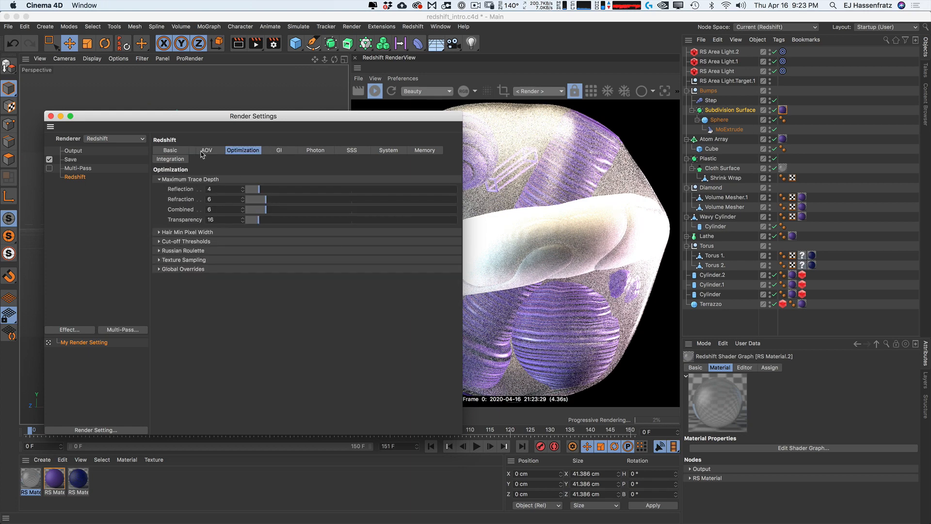
click(180, 150)
click(190, 309)
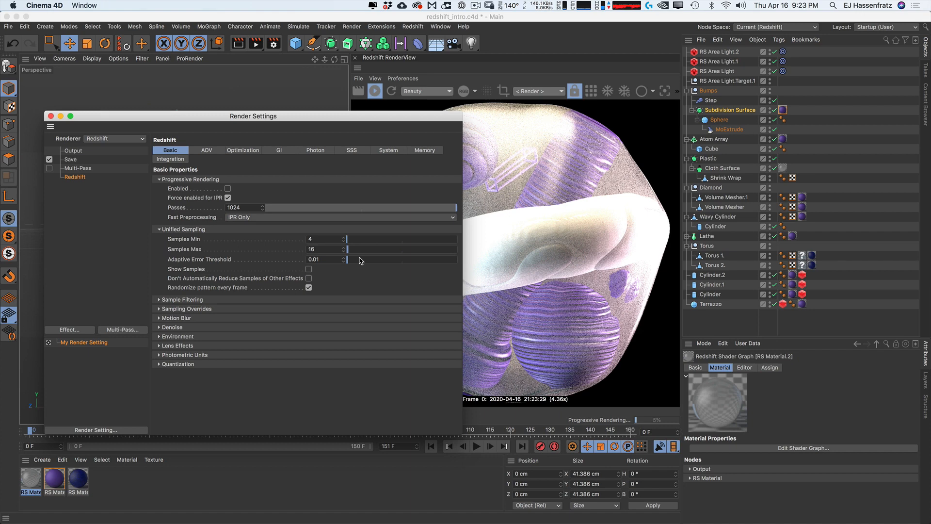
click(205, 309)
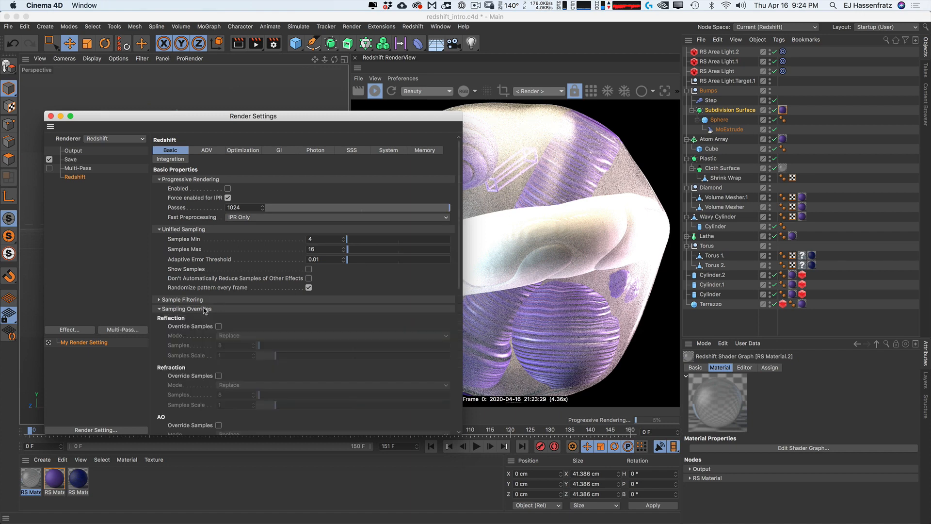
scroll(413, 290, down, 4)
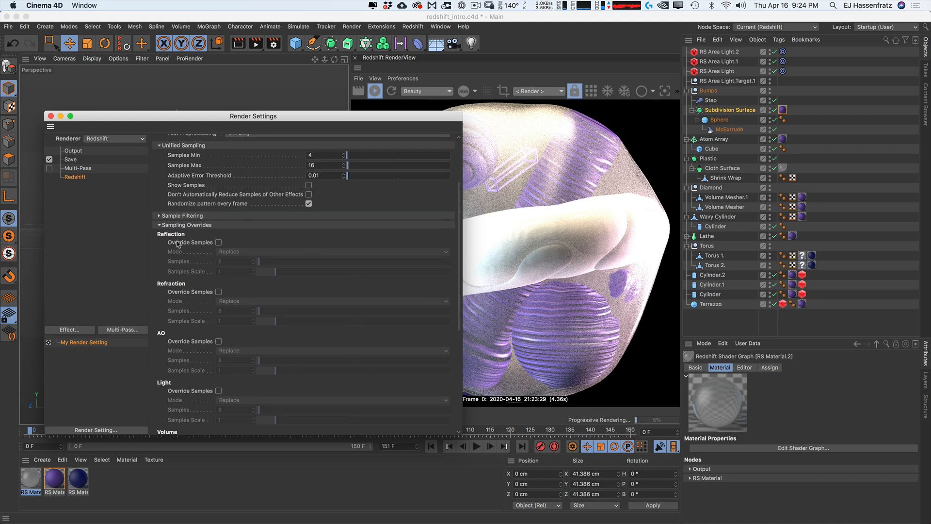
scroll(252, 373, down, 9)
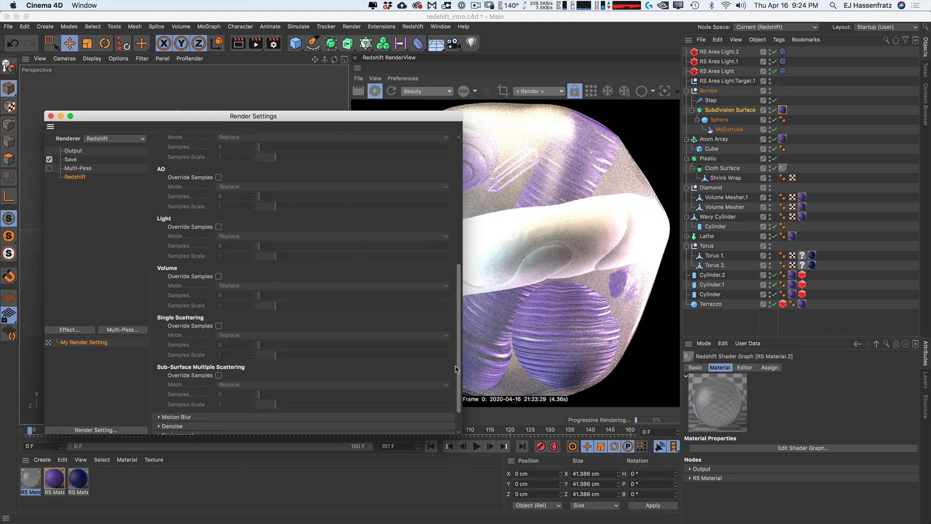
scroll(459, 366, up, 12)
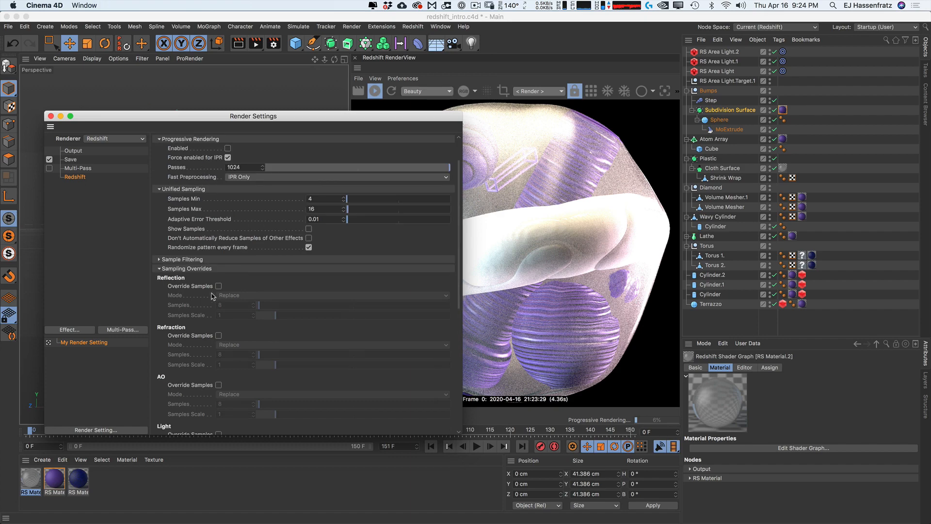
Step: Try overriding the Reflection samples with 512, switch the override off, and close the render settings
click(221, 285)
drag(274, 309, 430, 315)
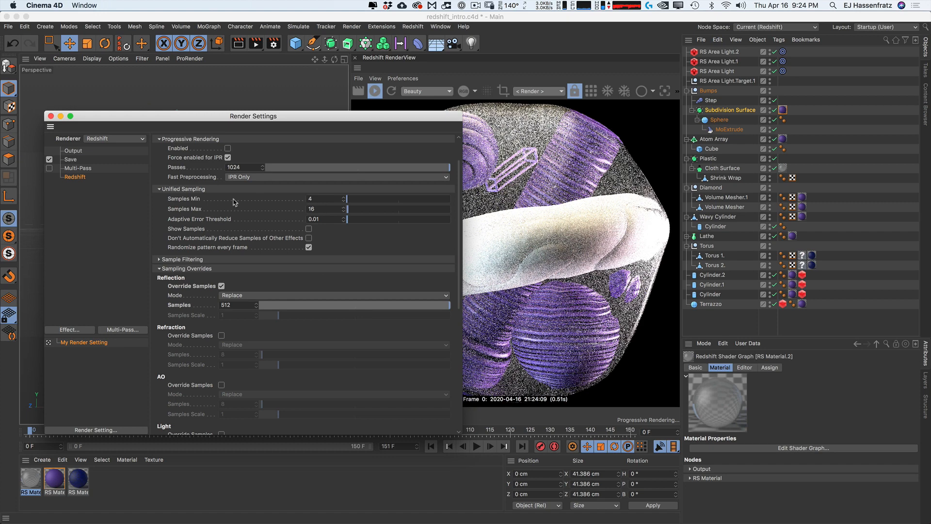
click(222, 286)
drag(244, 120, 294, 179)
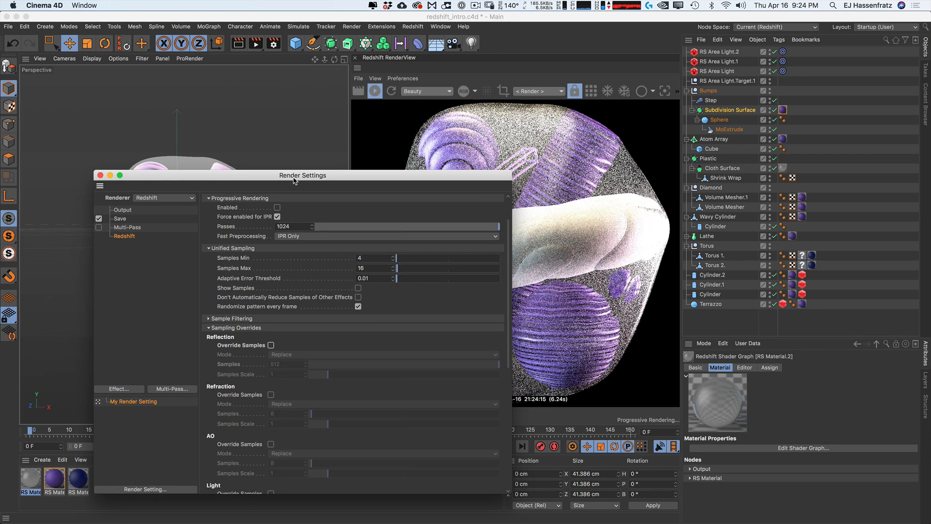
click(101, 176)
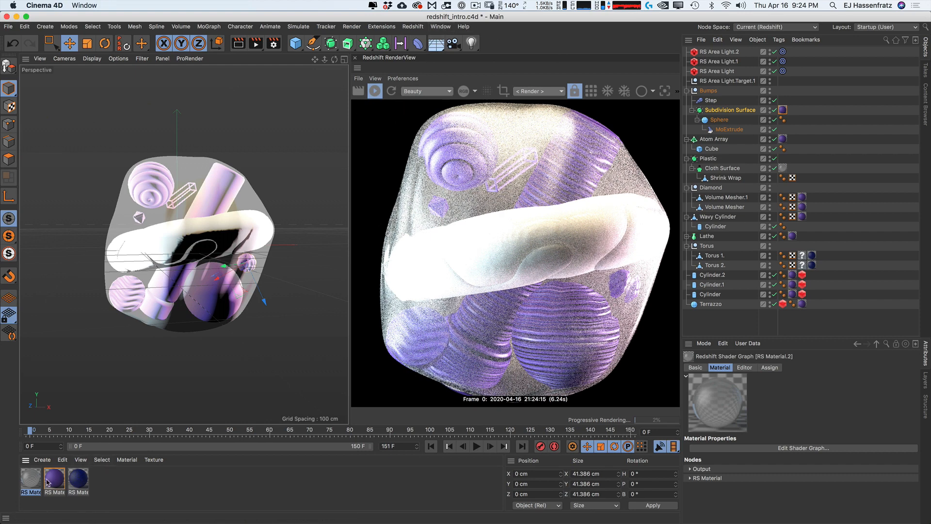
Step: Hide the Plastic object in both the viewport and the render
alt+double_click(770, 157)
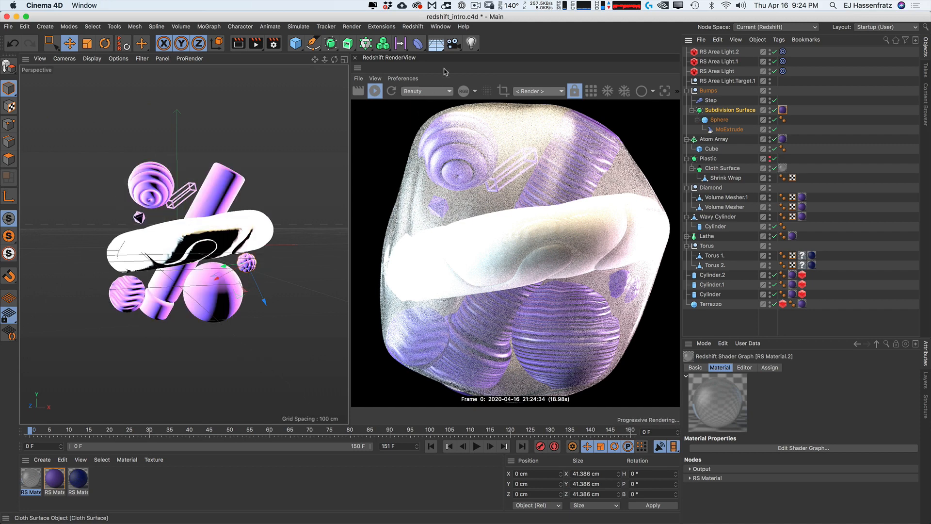
Step: Add a standard Redshift camera, look through it, and show all four viewports
click(412, 27)
mouse_move(440, 62)
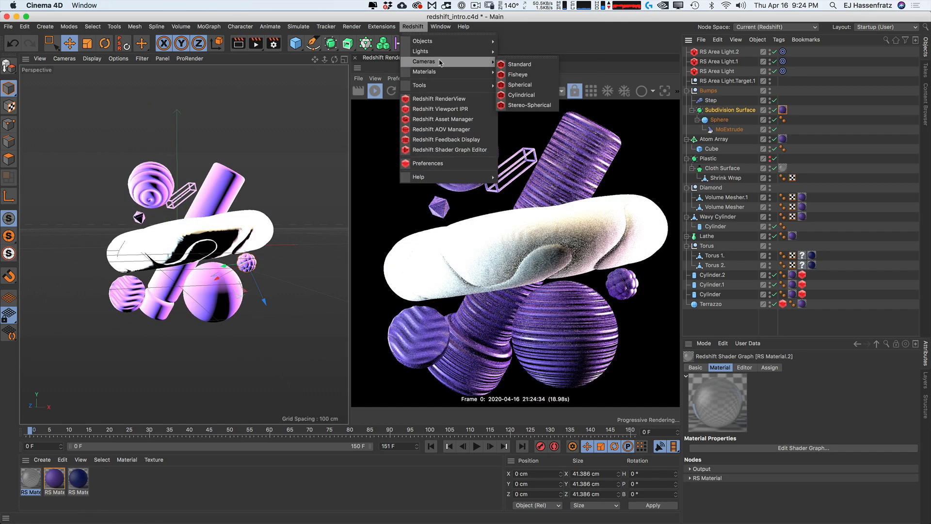
click(517, 64)
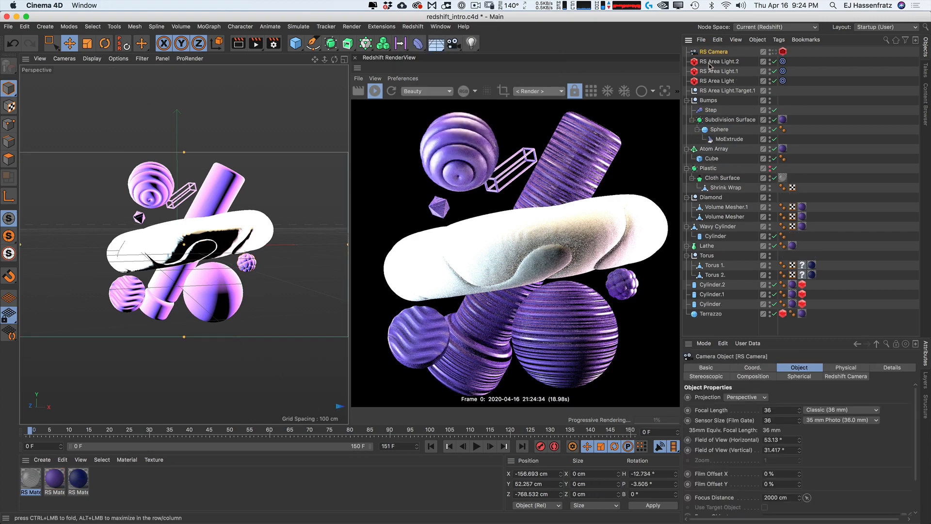
click(774, 51)
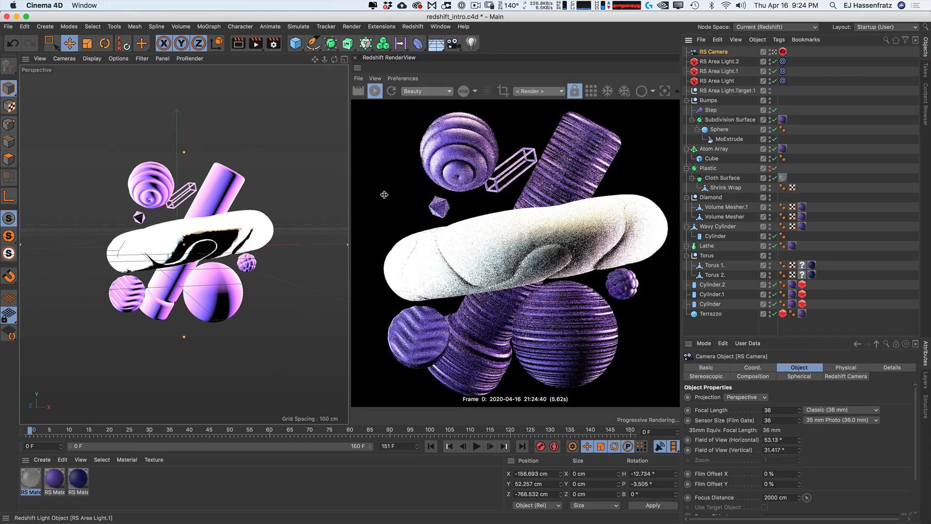
click(344, 59)
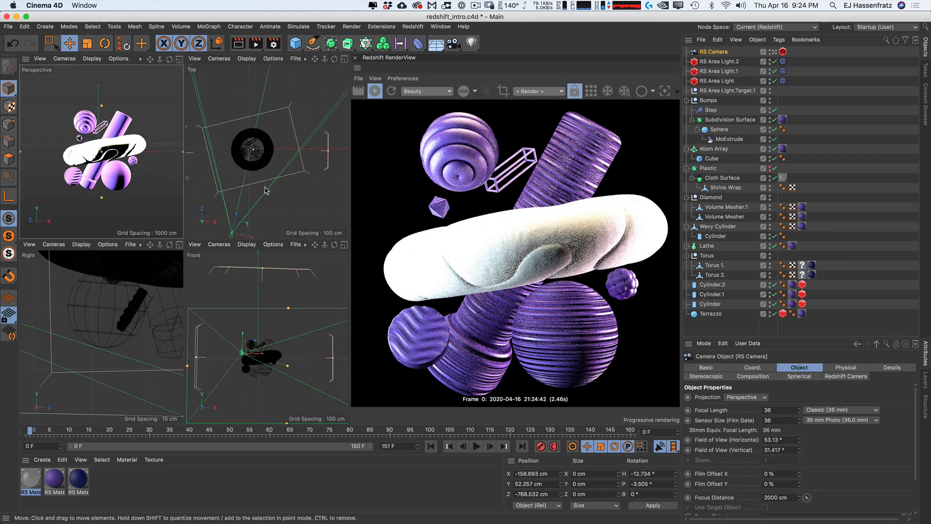
Step: Shorten the RS Camera's focus distance to about 774 cm in the Top view, and restore the single Perspective view
drag(276, 97, 275, 165)
click(179, 59)
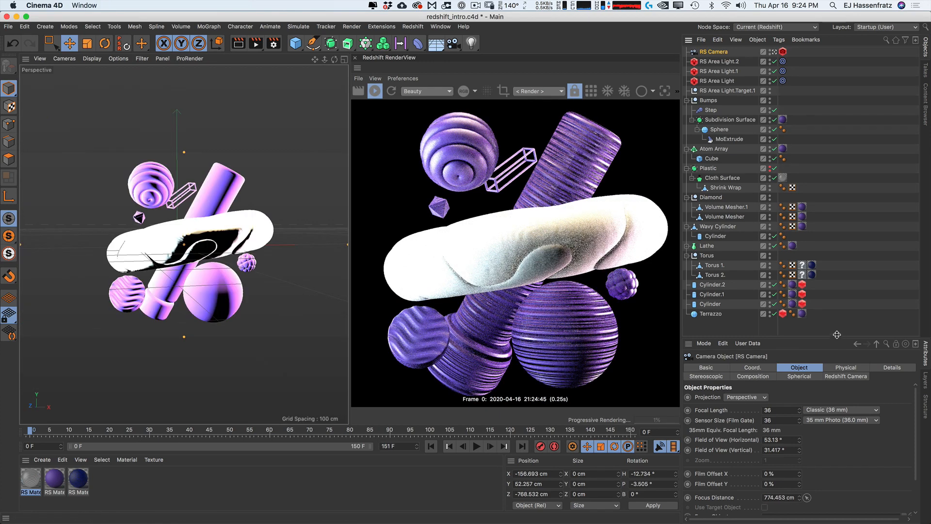
drag(838, 335, 809, 232)
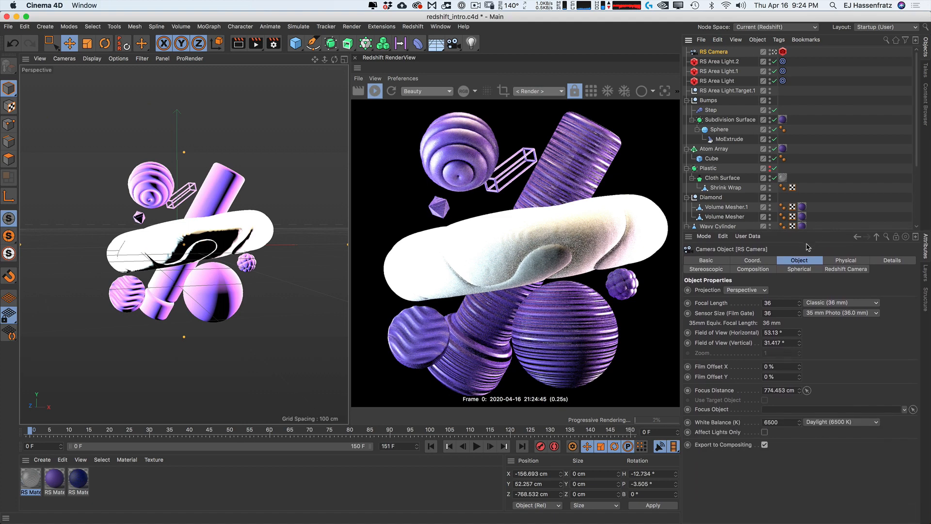
Step: Override and enable Bokeh on the RS Camera's Redshift tag, with a CoC Radius of 57.19
click(783, 52)
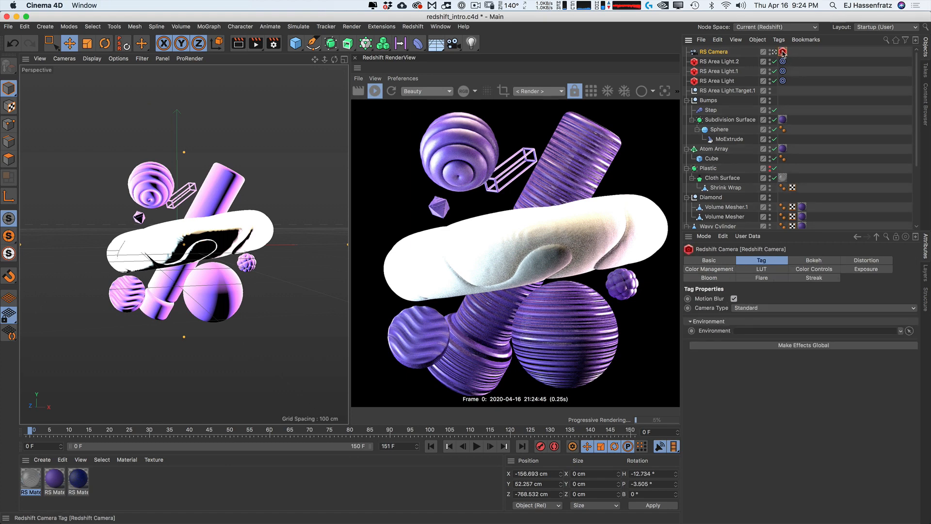
click(819, 261)
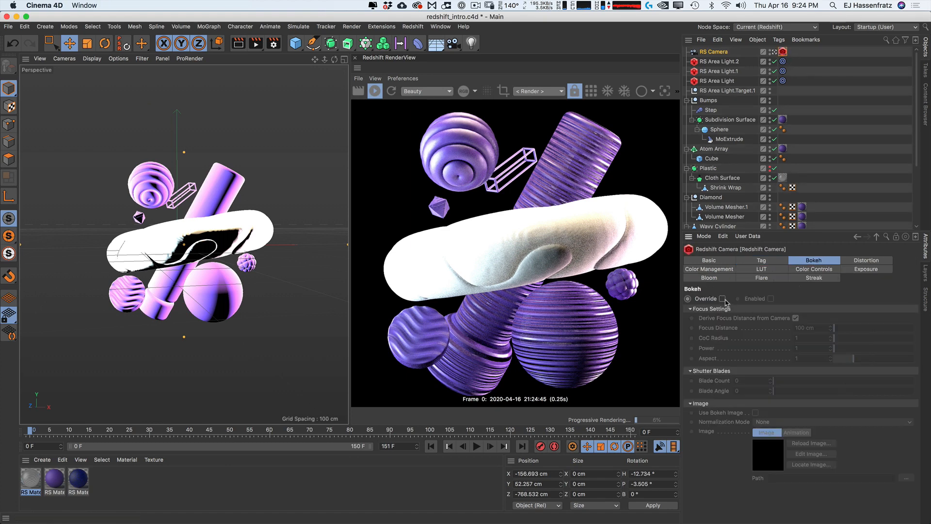
click(722, 300)
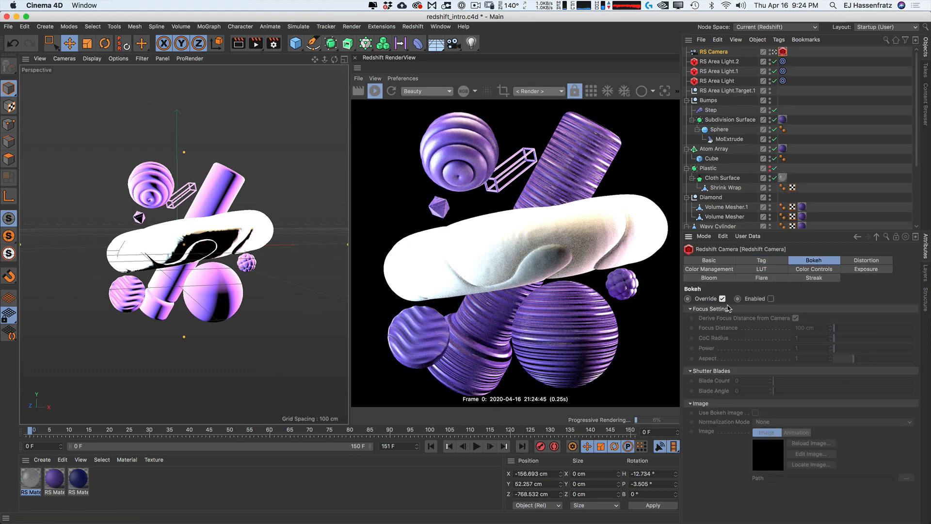
click(771, 299)
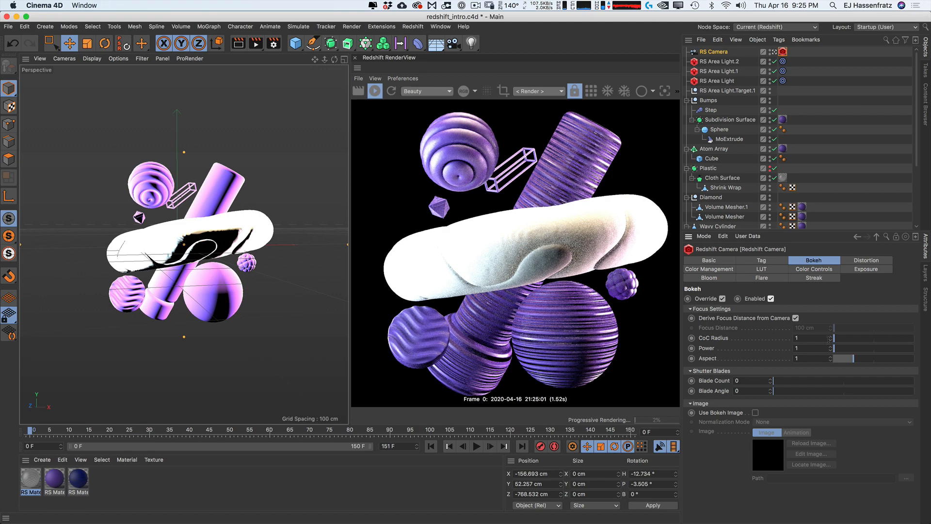
drag(842, 341, 877, 341)
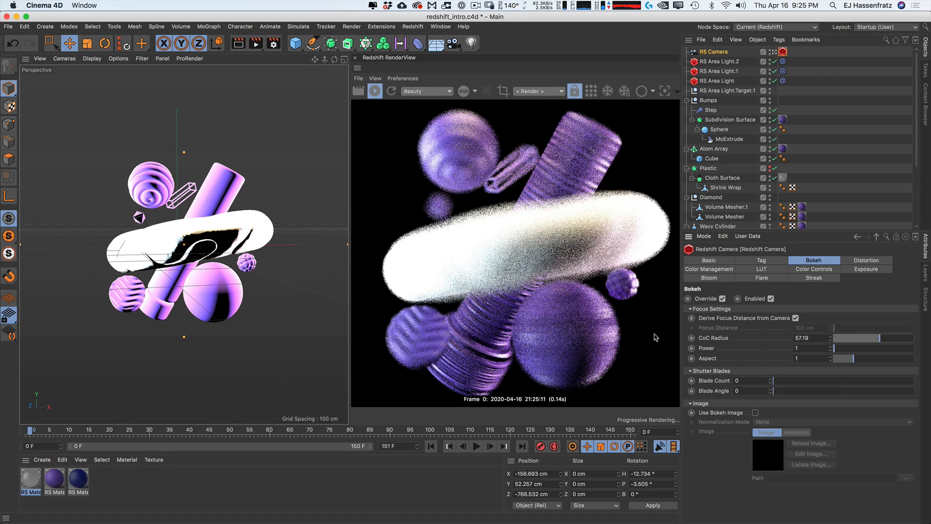
Step: Shift the RS Camera's focus plane in the Top view to a focus distance of about 621 cm, then deselect the camera
middle_click(263, 165)
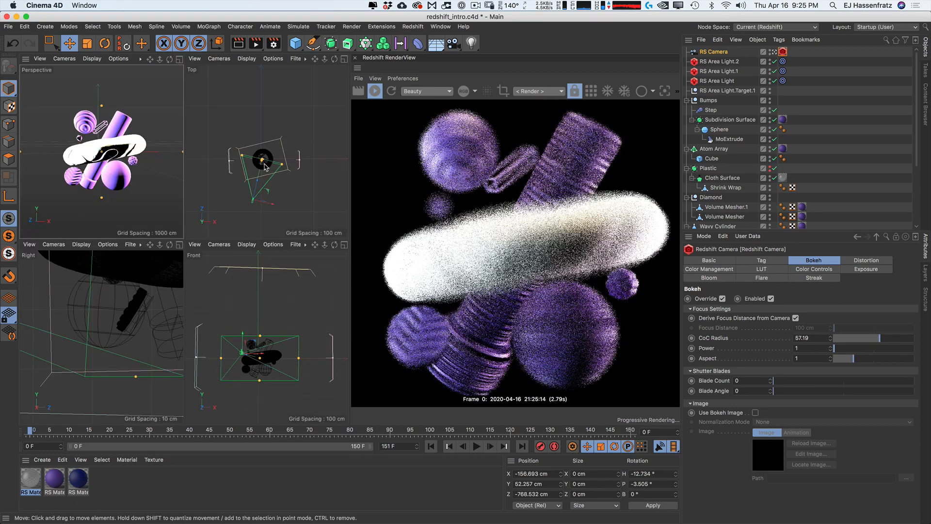
drag(263, 165, 263, 171)
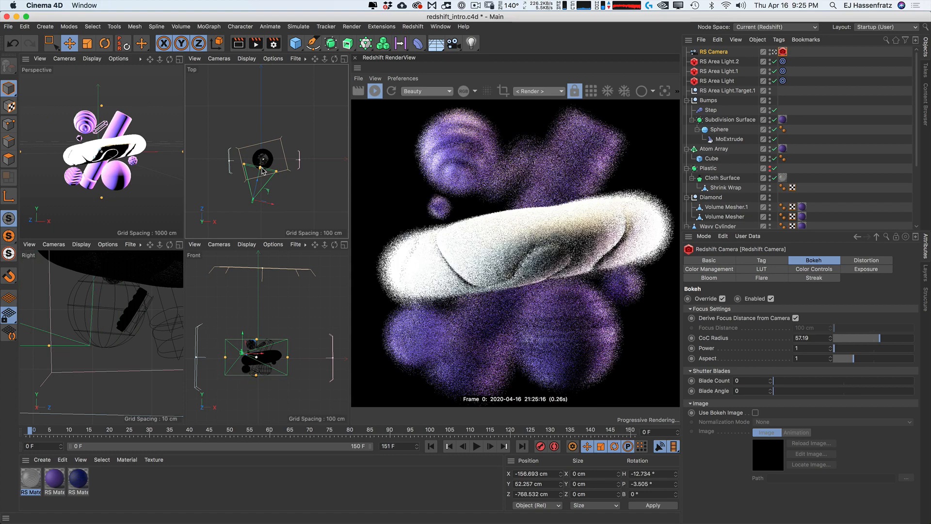
scroll(261, 170, up, 3)
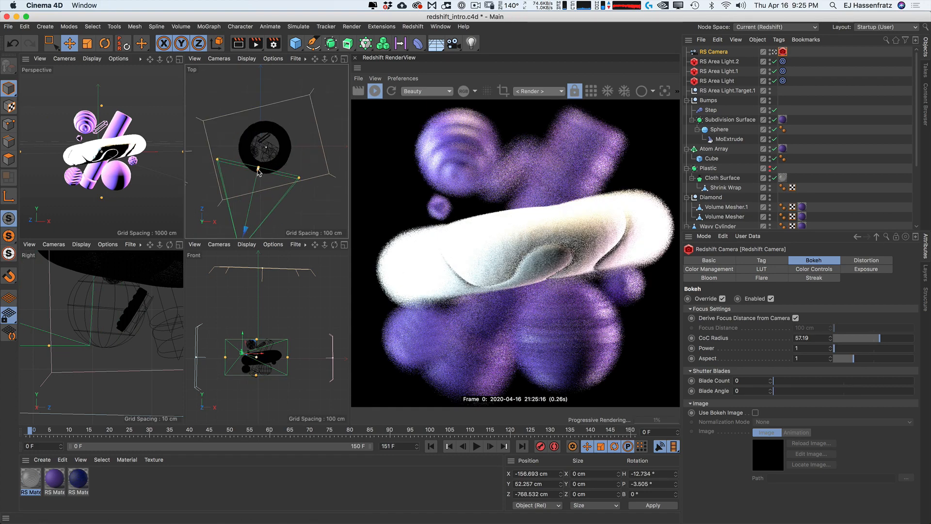
drag(258, 169, 258, 167)
click(289, 198)
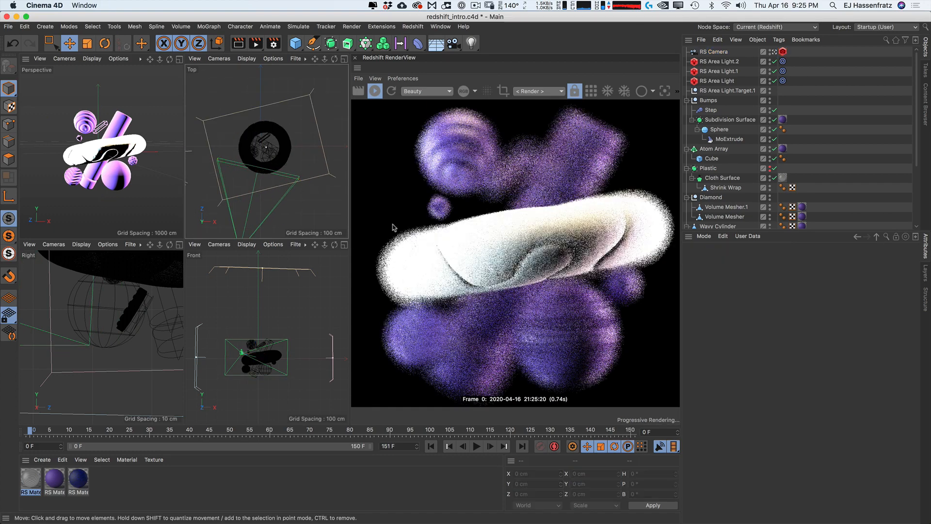
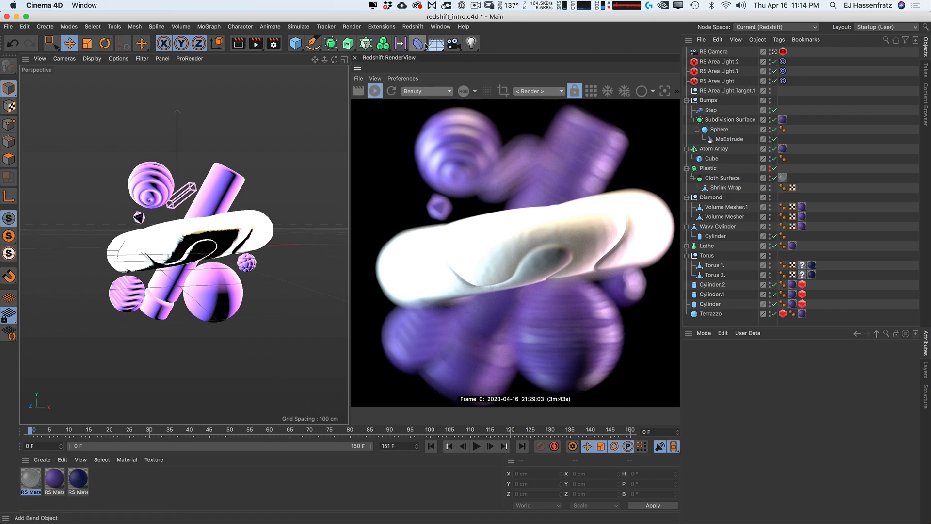
Step: Add a Redshift Dome Light to the scene and enlarge the area showing its attributes
click(443, 48)
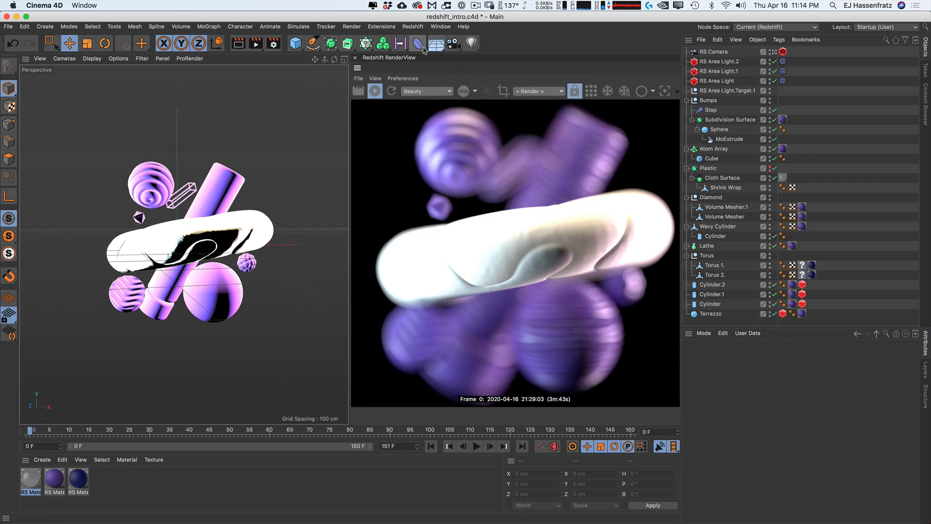
click(409, 26)
mouse_move(417, 44)
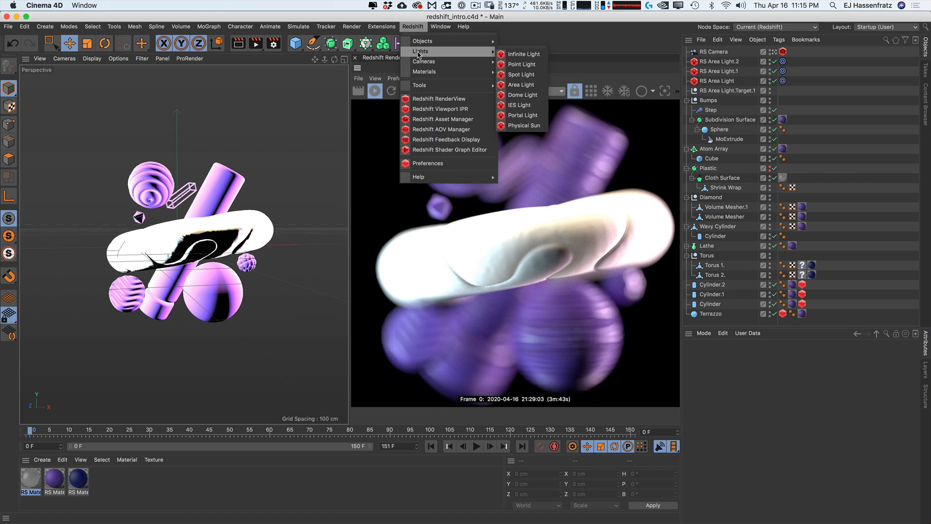
click(521, 95)
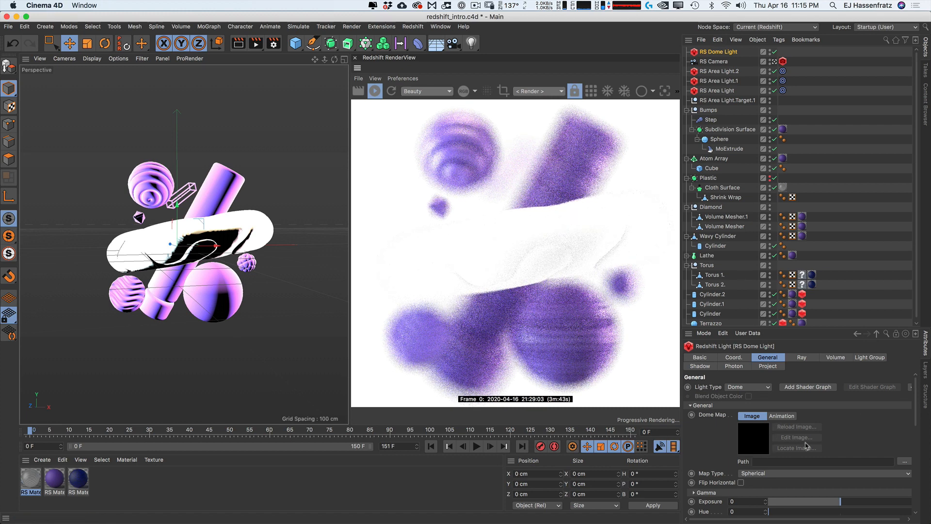
drag(809, 330, 820, 235)
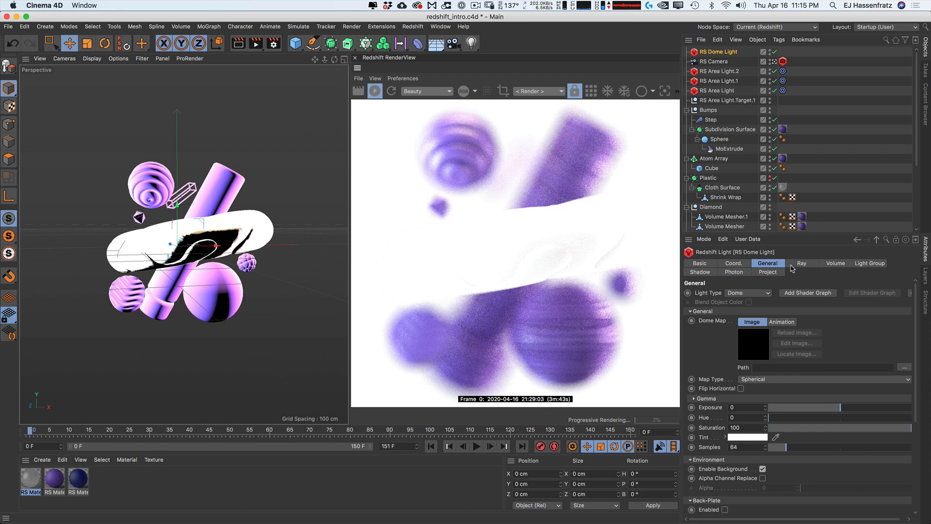
Step: Tint the RS Dome Light a light orange with a hue of 40°
click(742, 440)
drag(736, 448, 706, 440)
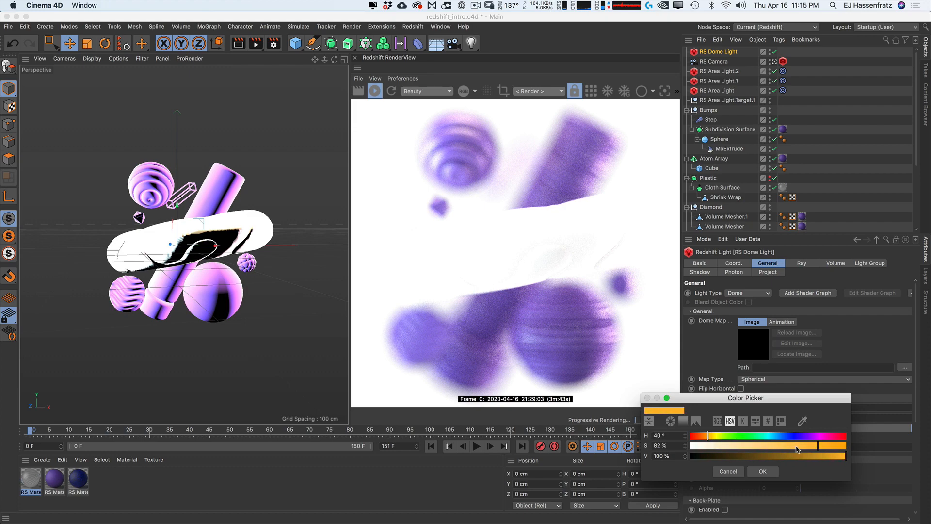
click(762, 472)
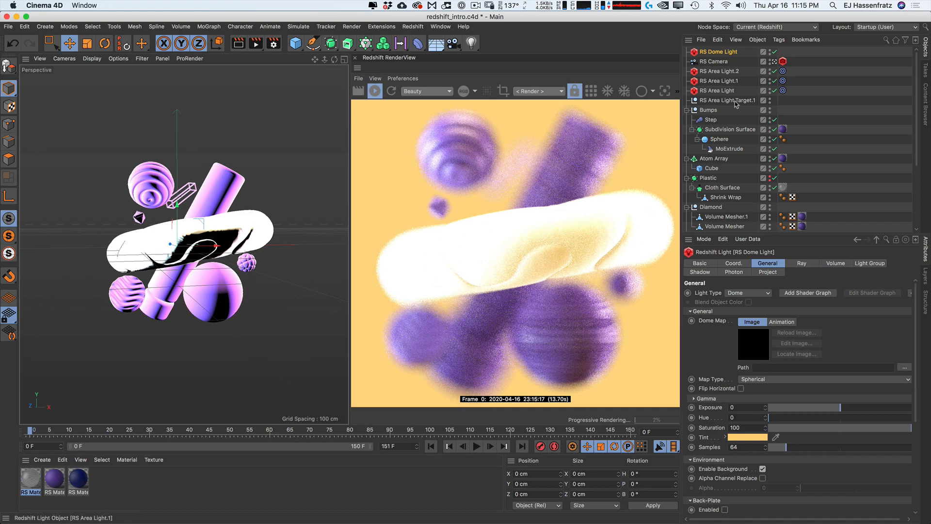
Step: Stop the RS Dome Light from affecting diffuse and specular in its ray contribution settings
click(801, 263)
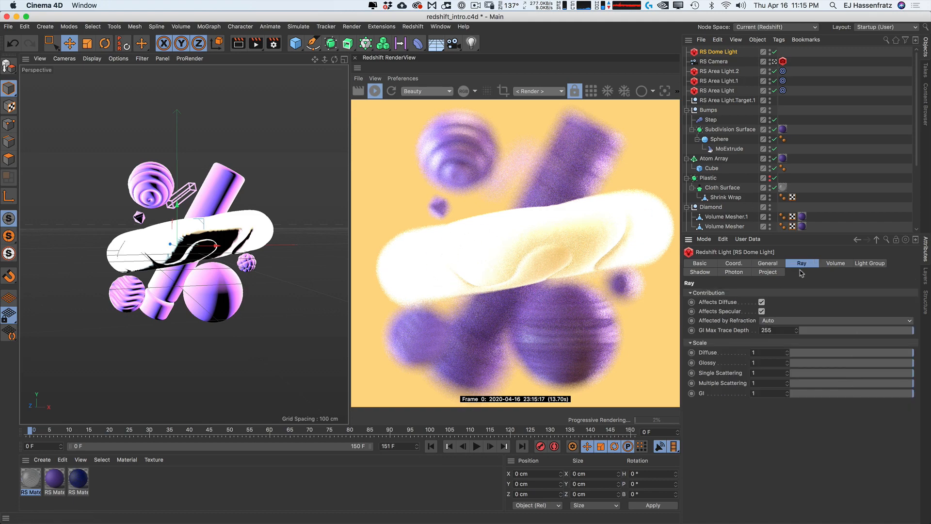
click(762, 302)
click(762, 310)
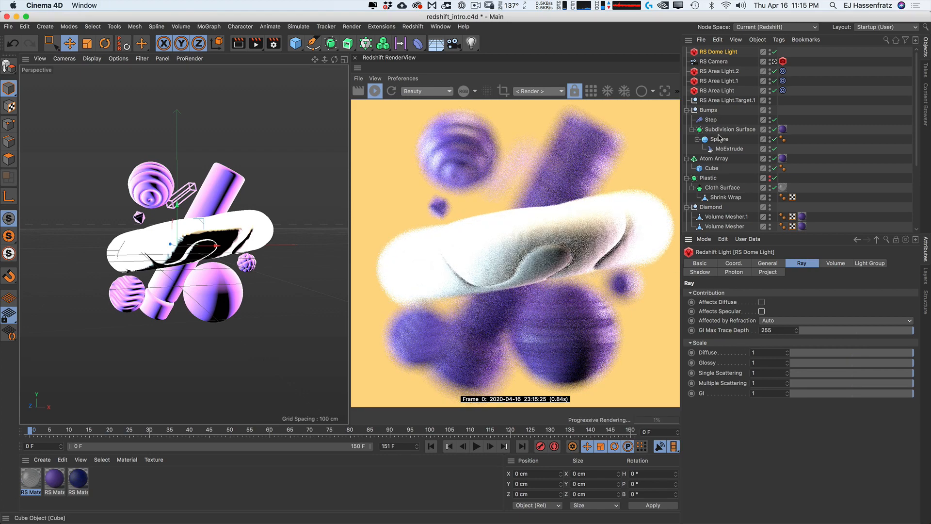
Step: Switch off the Bokeh override on the RS Camera's Redshift tag
click(715, 62)
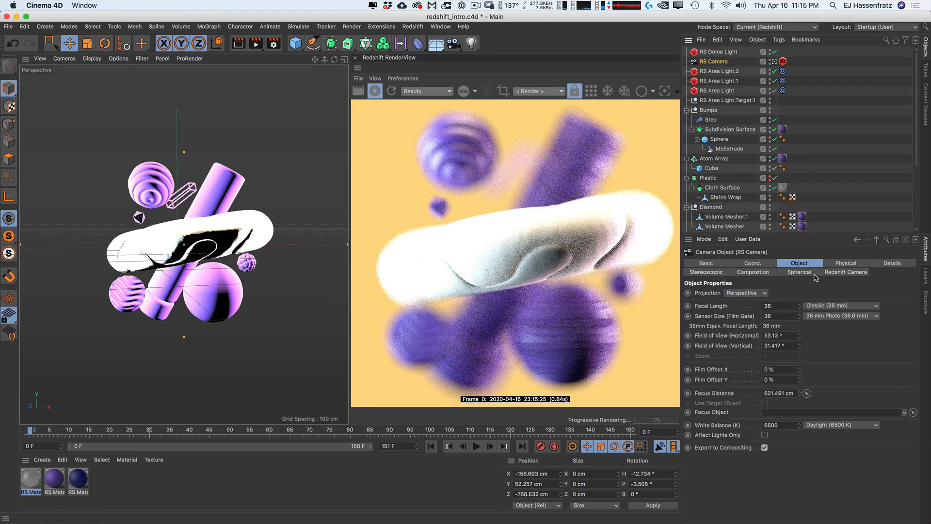
click(835, 264)
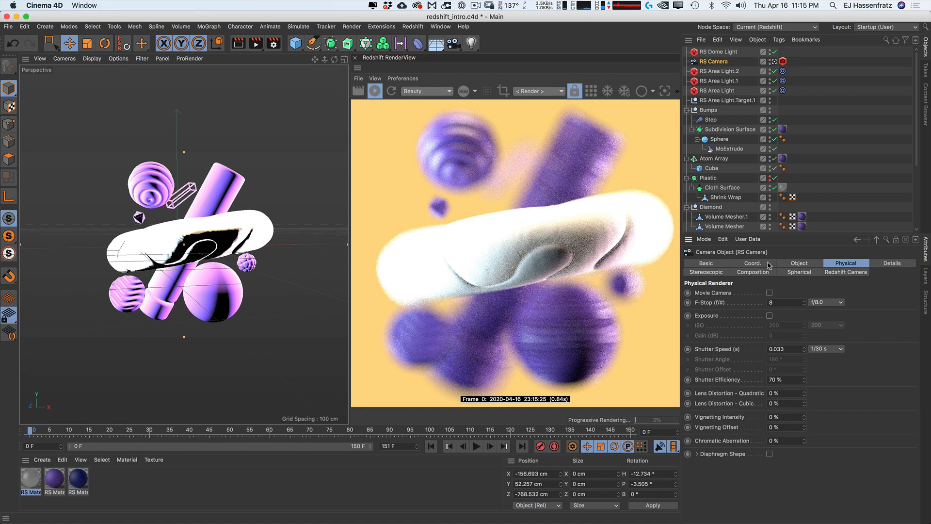
click(783, 61)
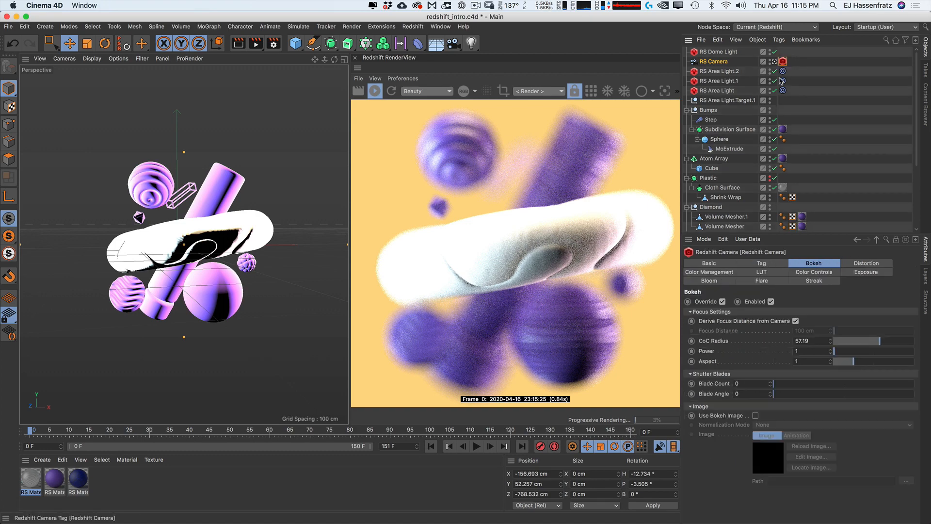
click(723, 301)
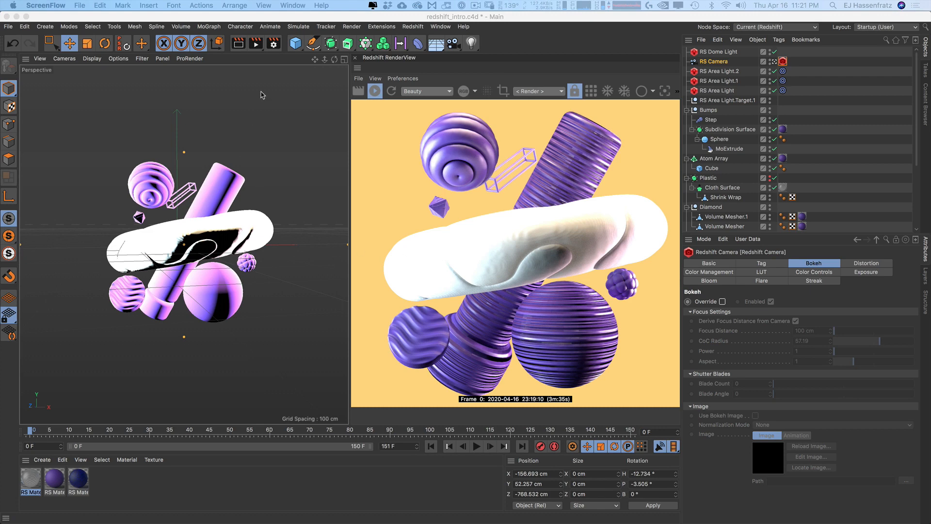
Step: Set the Unified Sampling Samples Max to 64 in the Redshift render settings
click(274, 43)
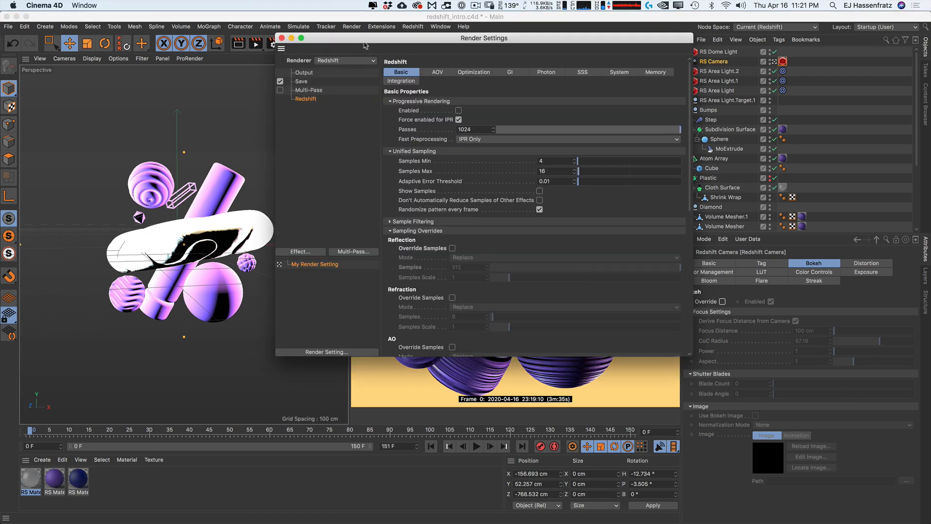
drag(365, 39, 199, 74)
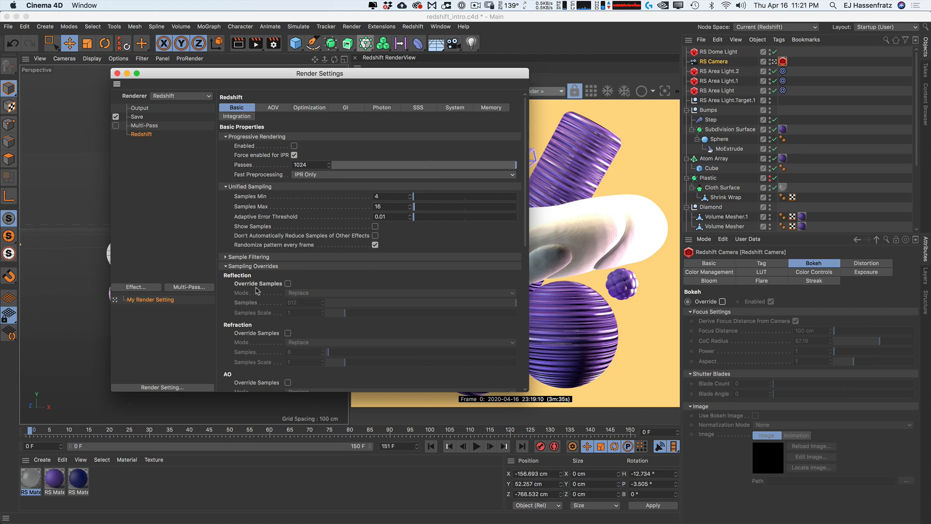
drag(416, 209, 374, 207)
text(64)
key(Return)
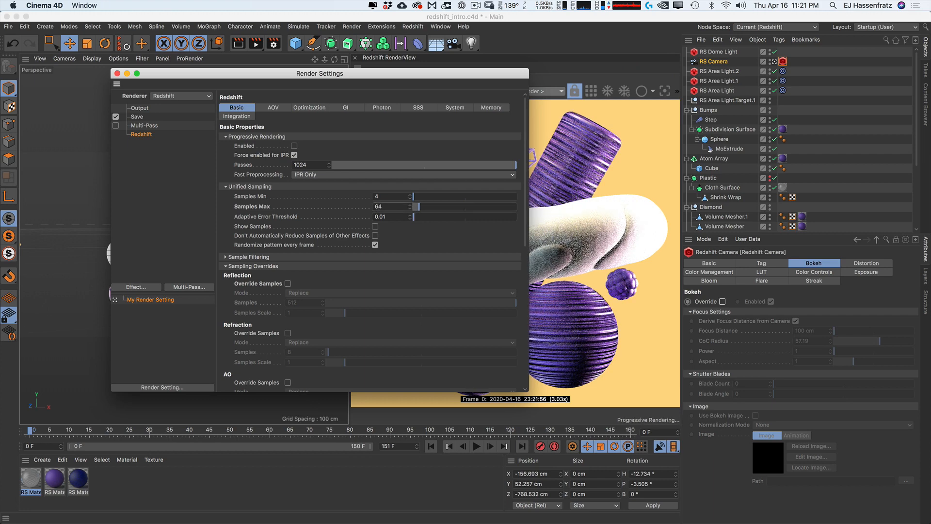